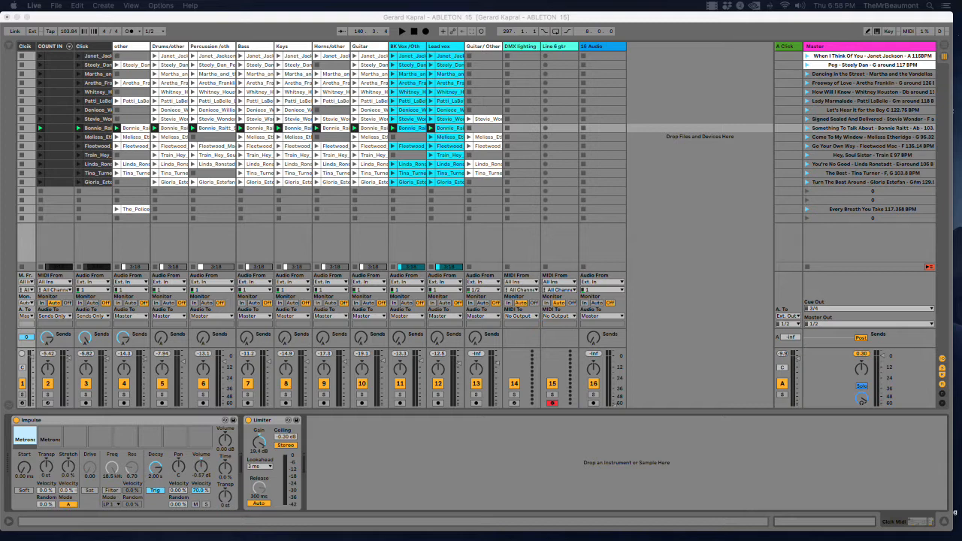
Delete all tracks from COUNT IN through Lead vox and undo the deletion.
{"action": "left_click", "coordinate": [50, 47]}
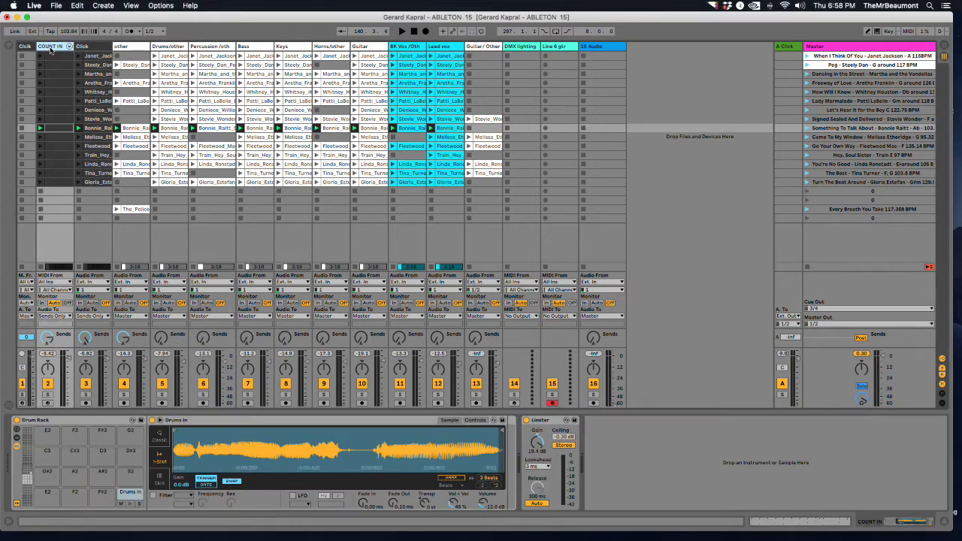
{"action": "left_click", "coordinate": [455, 47]}
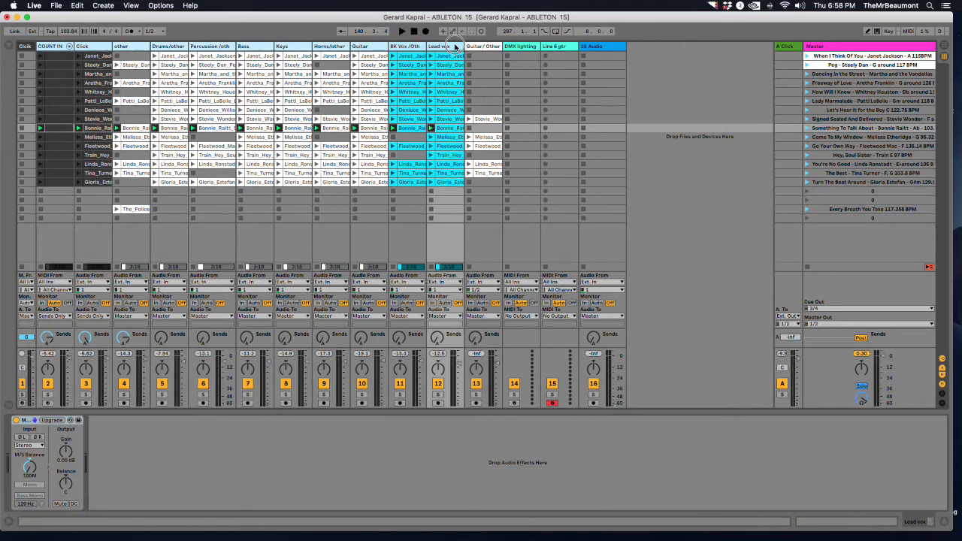
{"action": "key", "text": "Delete"}
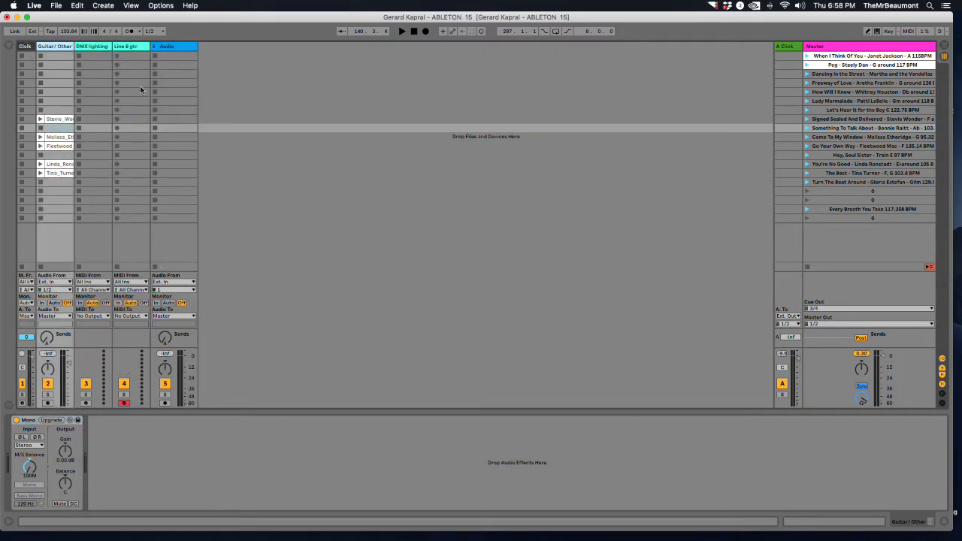
{"action": "left_click", "coordinate": [26, 47]}
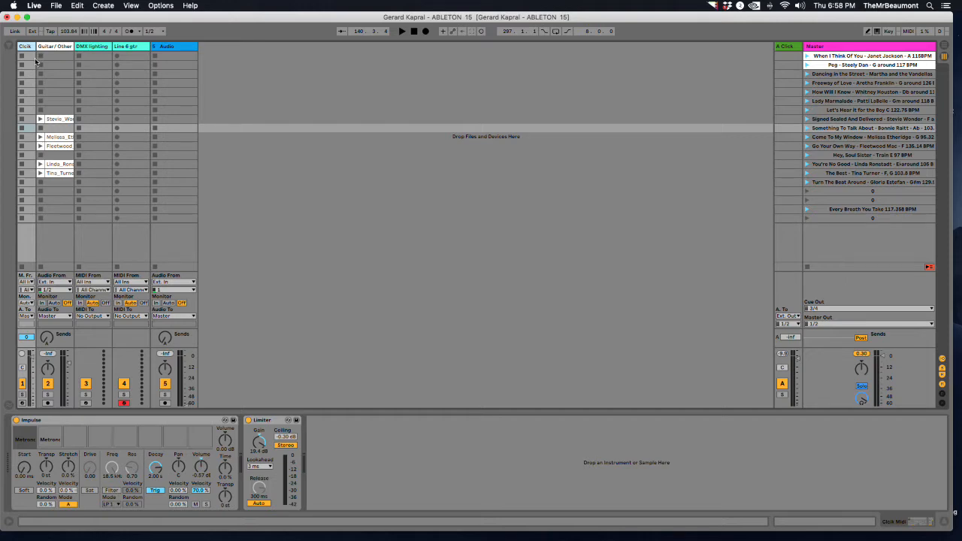
{"action": "key", "text": "super+c"}
{"action": "key", "text": "super+v"}
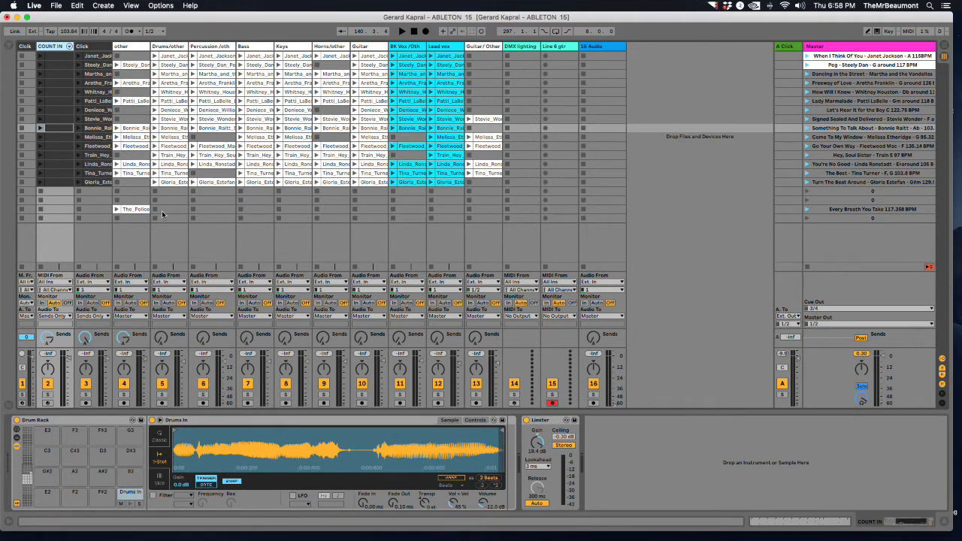
Go through the clip slots of the Every Breath You Take scene from COUNT IN across to Guitar/ Other.
{"action": "left_click", "coordinate": [66, 210]}
{"action": "left_click", "coordinate": [94, 211]}
{"action": "left_click", "coordinate": [171, 210]}
{"action": "left_click", "coordinate": [216, 211]}
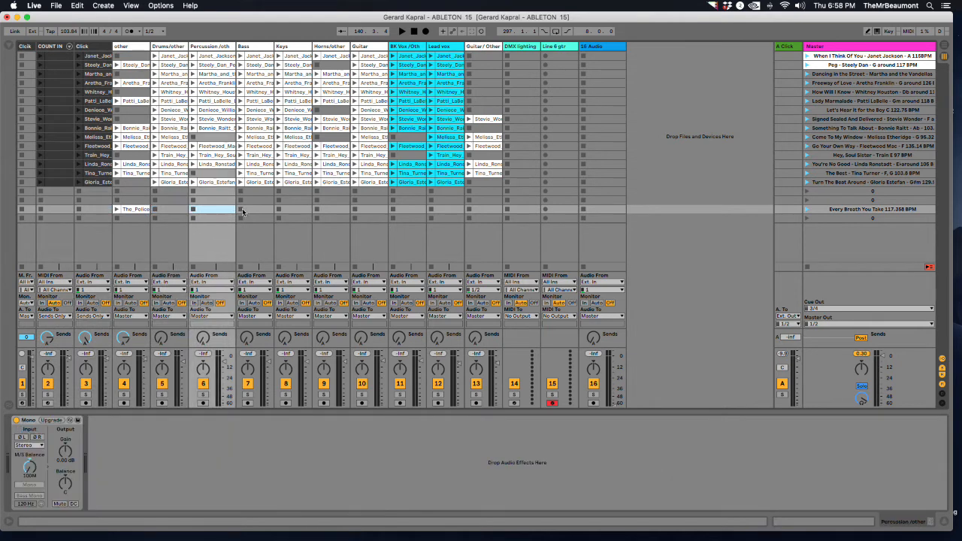
{"action": "left_click", "coordinate": [255, 210]}
{"action": "left_click", "coordinate": [290, 211]}
{"action": "left_click", "coordinate": [325, 212]}
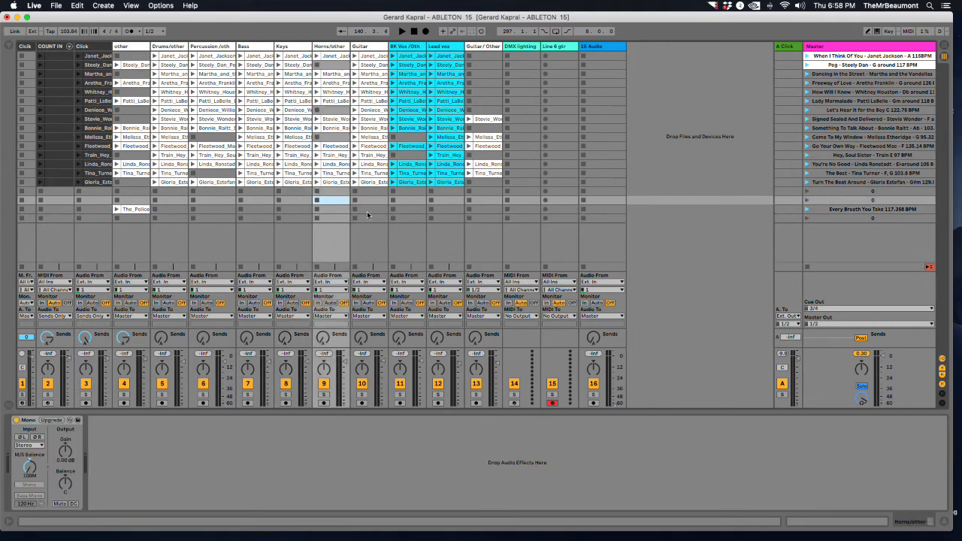
{"action": "left_click", "coordinate": [370, 213]}
{"action": "left_click", "coordinate": [406, 211]}
{"action": "left_click", "coordinate": [441, 212]}
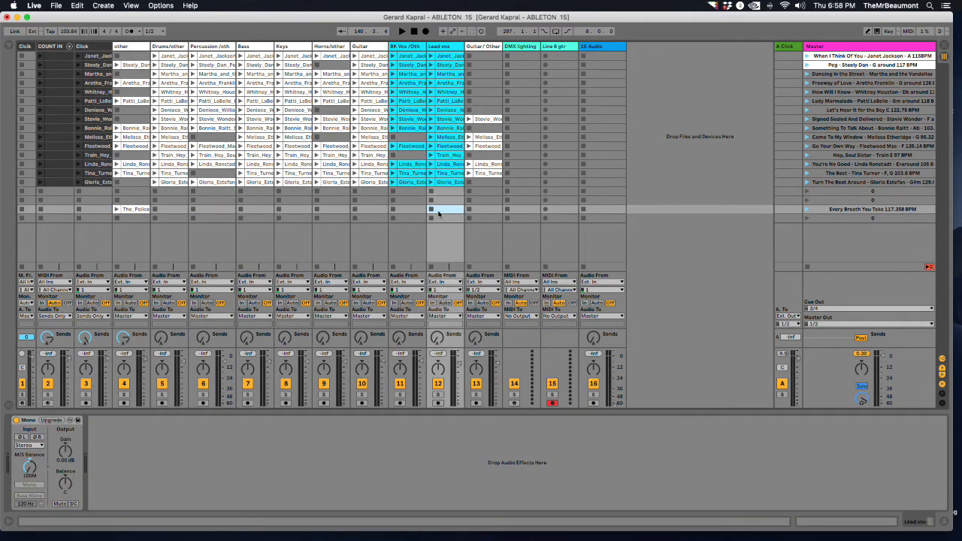
{"action": "left_click", "coordinate": [482, 210]}
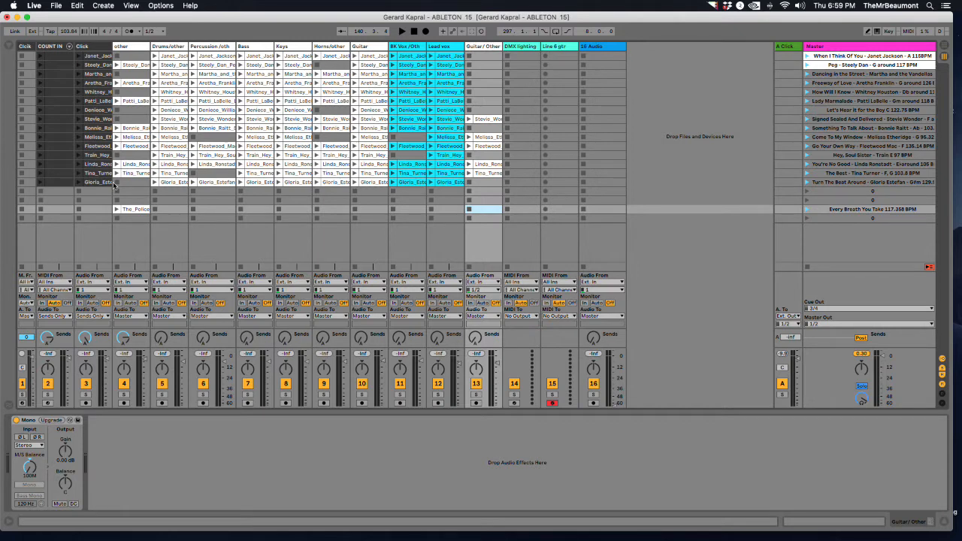
Toggle the metronome on and off, and insert a new MIDI track directly after the Click Midi track.
{"action": "left_click", "coordinate": [129, 33]}
{"action": "left_click", "coordinate": [129, 33]}
{"action": "left_click", "coordinate": [25, 46]}
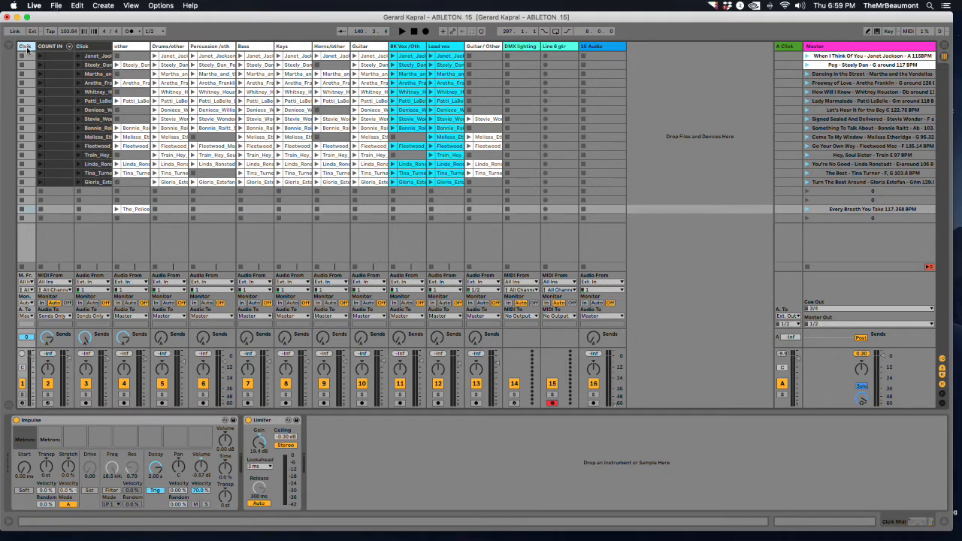
{"action": "left_click", "coordinate": [108, 7]}
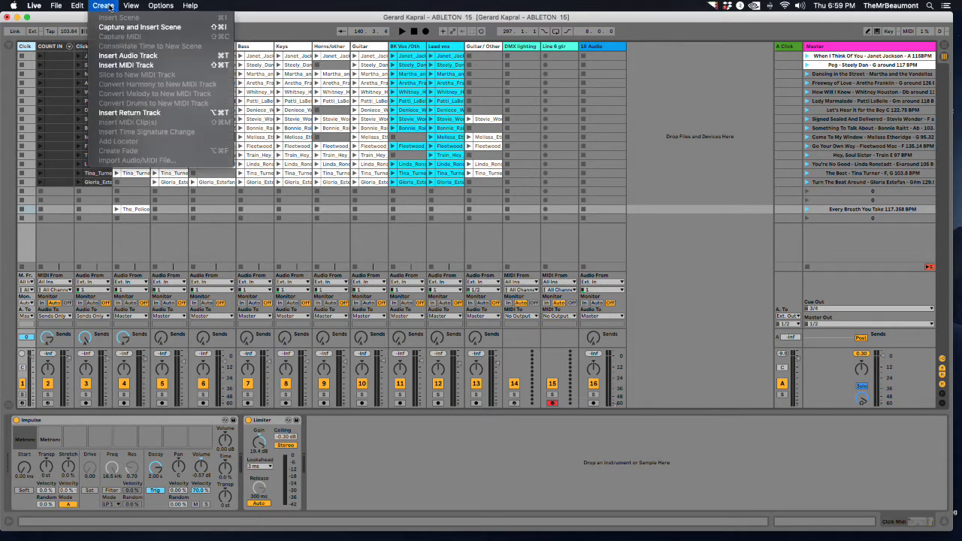
{"action": "left_click", "coordinate": [121, 66]}
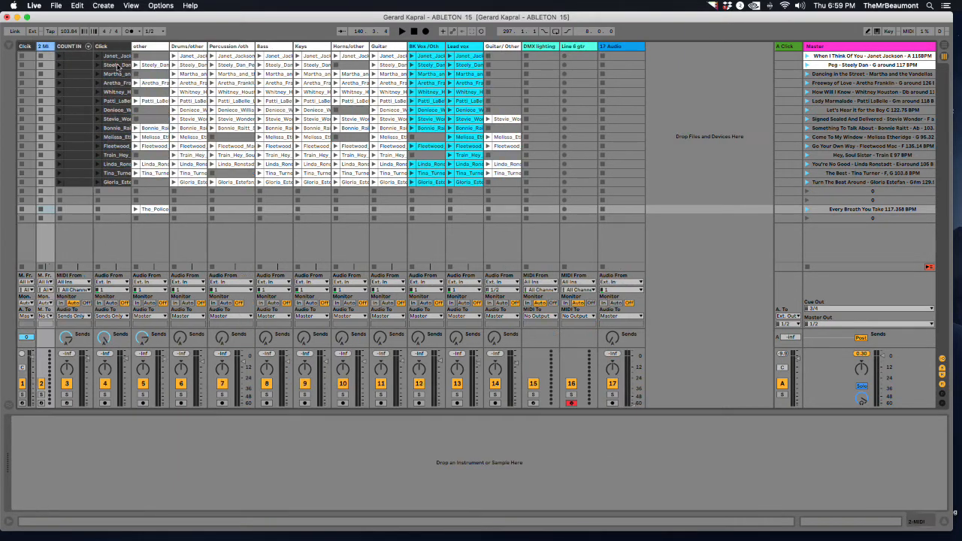
Widen the empty new MIDI track and delete it.
{"action": "left_click", "coordinate": [45, 49]}
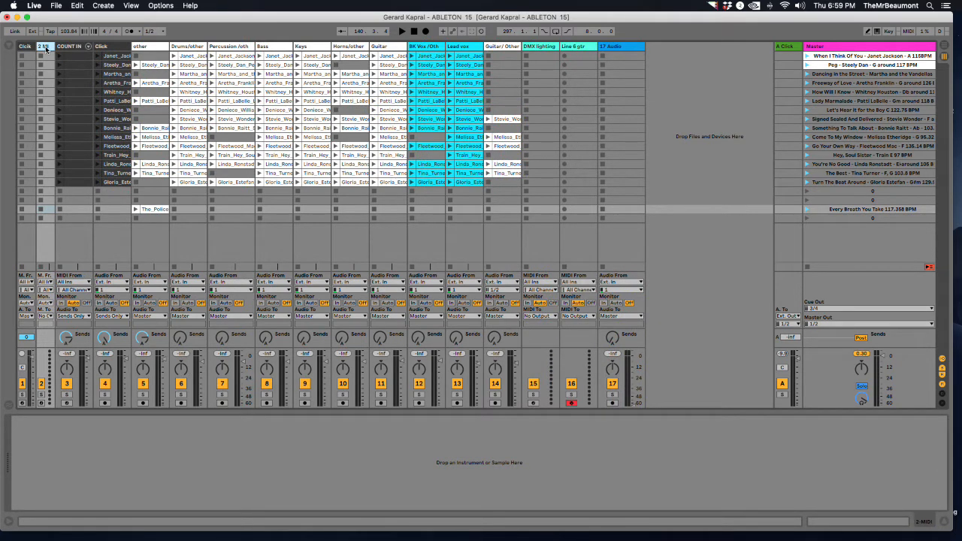
{"action": "left_click_drag", "start_coordinate": [55, 46], "coordinate": [73, 46]}
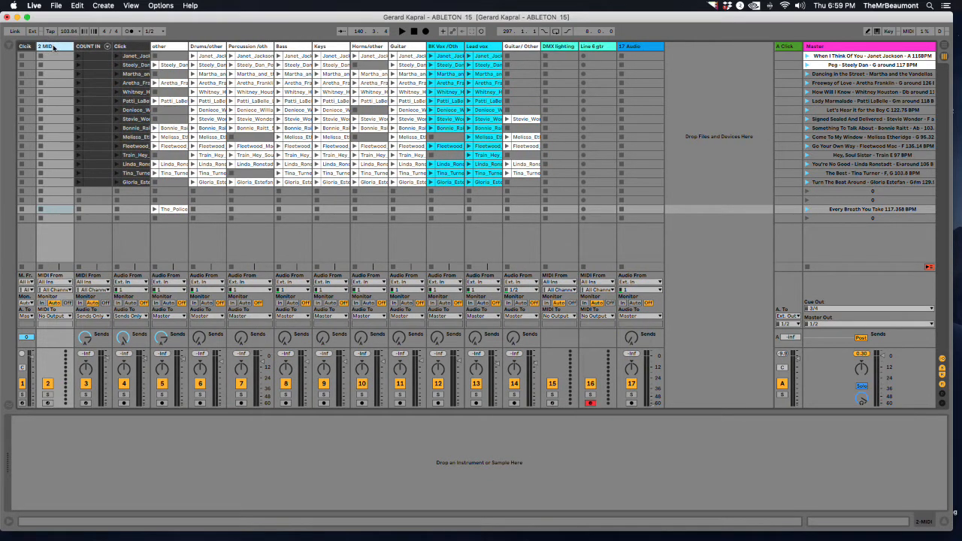
{"action": "key", "text": "Delete"}
Widen the Click Midi track, keeping its name as it is, and show the browser.
{"action": "left_click", "coordinate": [27, 49]}
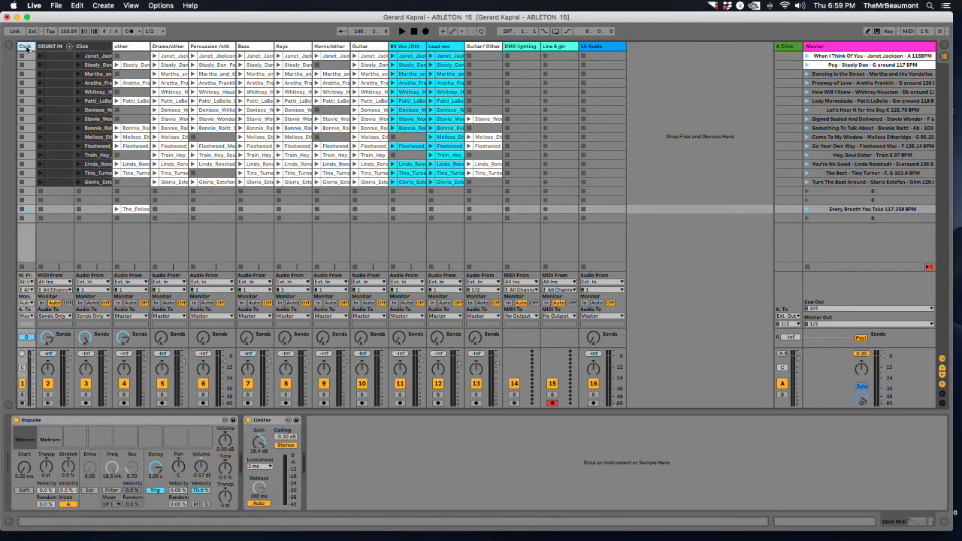
{"action": "right_click", "coordinate": [27, 49]}
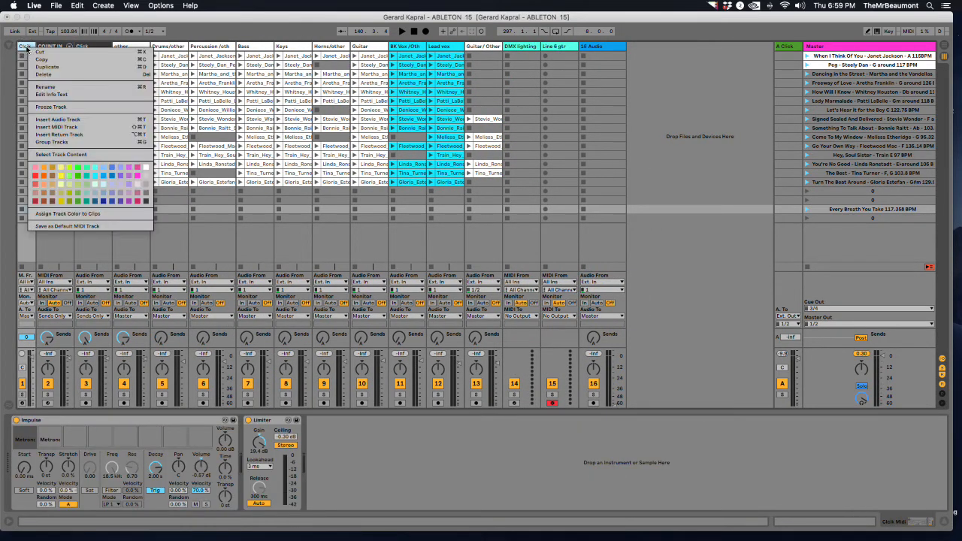
{"action": "left_click", "coordinate": [46, 87]}
{"action": "key", "text": "Return"}
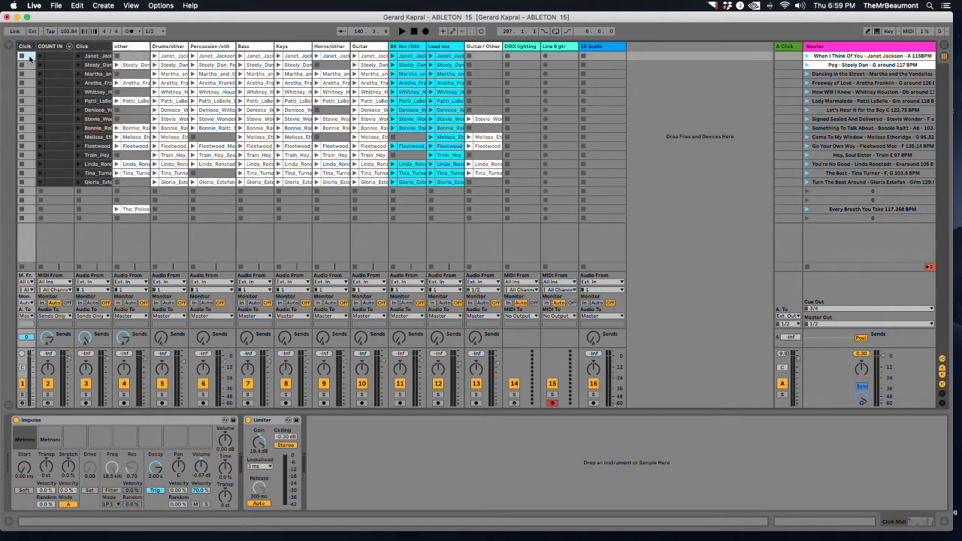
{"action": "left_click_drag", "start_coordinate": [34, 47], "coordinate": [72, 48]}
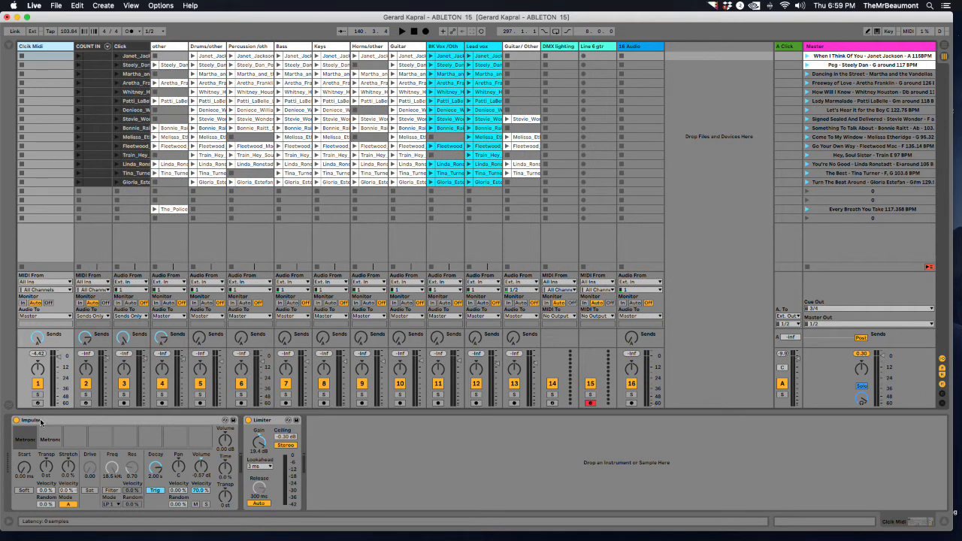
{"action": "left_click", "coordinate": [9, 48]}
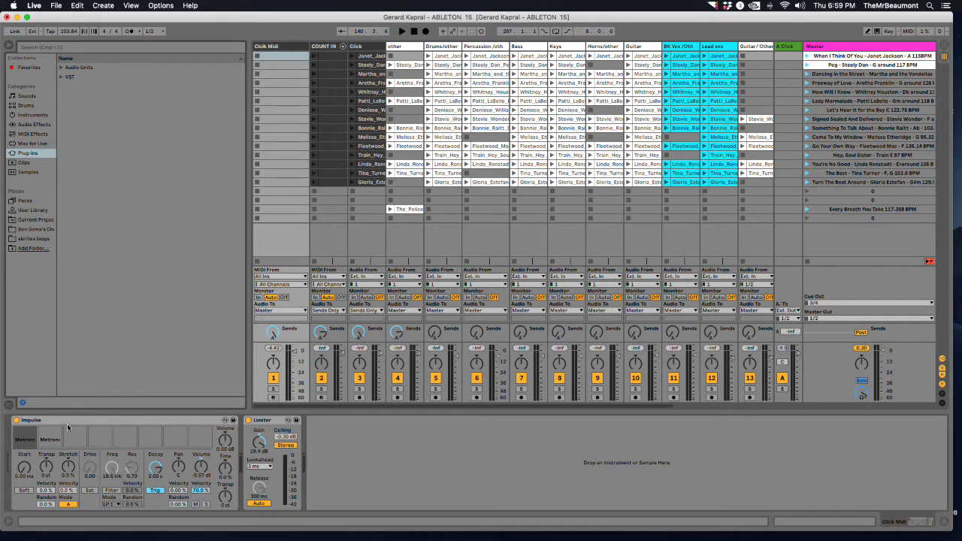
Load an empty Impulse instrument from the browser's Instruments category onto the Click Midi track.
{"action": "left_click", "coordinate": [277, 47]}
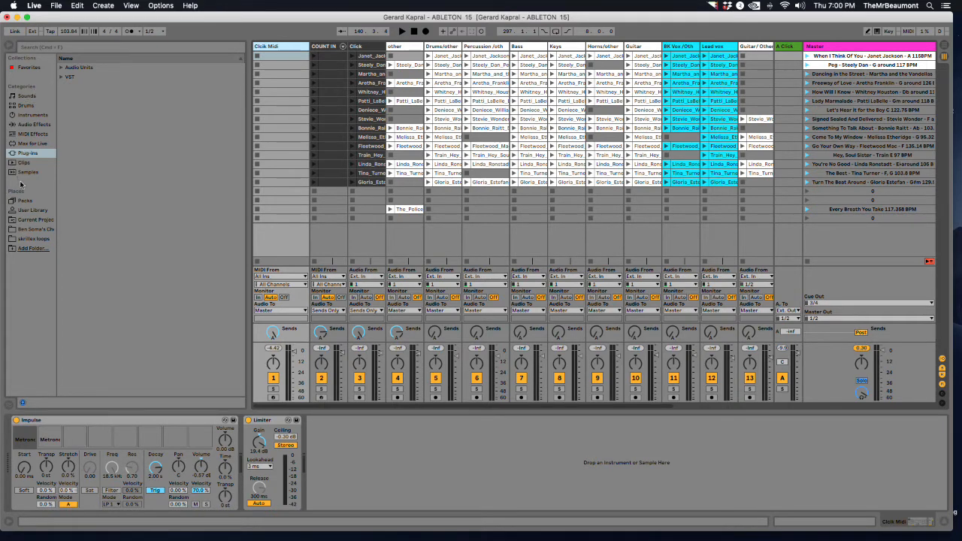
{"action": "left_click", "coordinate": [30, 115]}
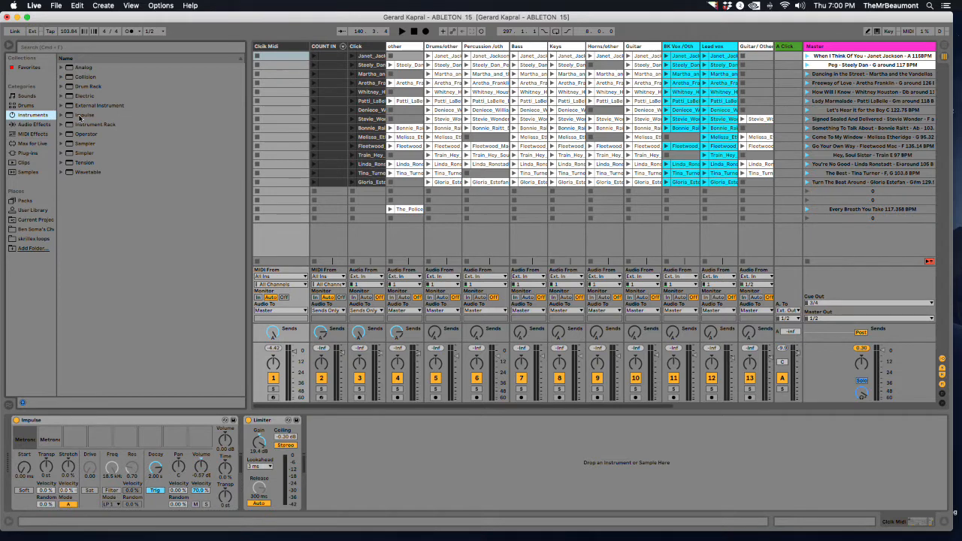
{"action": "left_click", "coordinate": [68, 116]}
{"action": "left_click_drag", "start_coordinate": [69, 116], "coordinate": [379, 452]}
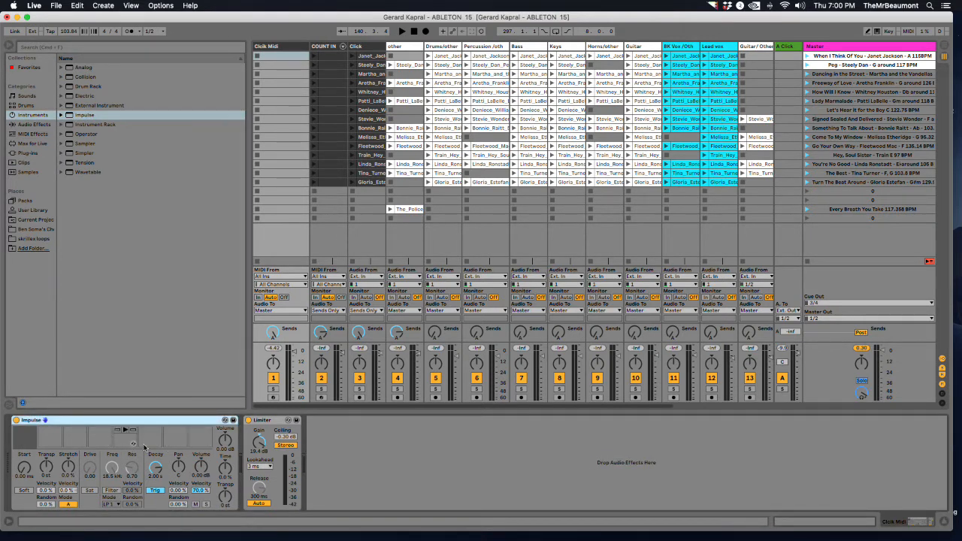
Check the first three empty Impulse slots and undo the replacement to restore the Impulse with the Metronome samples.
{"action": "left_click", "coordinate": [23, 437]}
{"action": "left_click", "coordinate": [54, 435]}
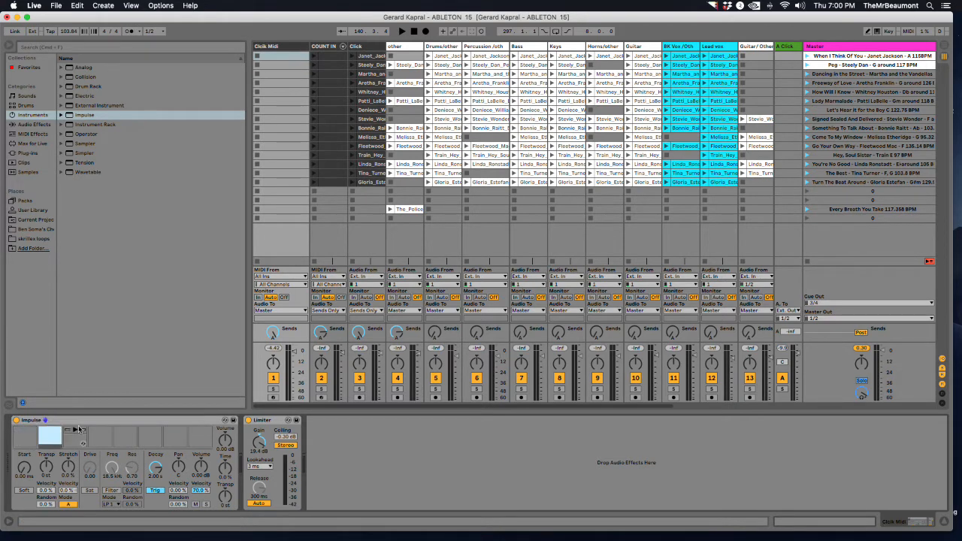
{"action": "left_click", "coordinate": [75, 432]}
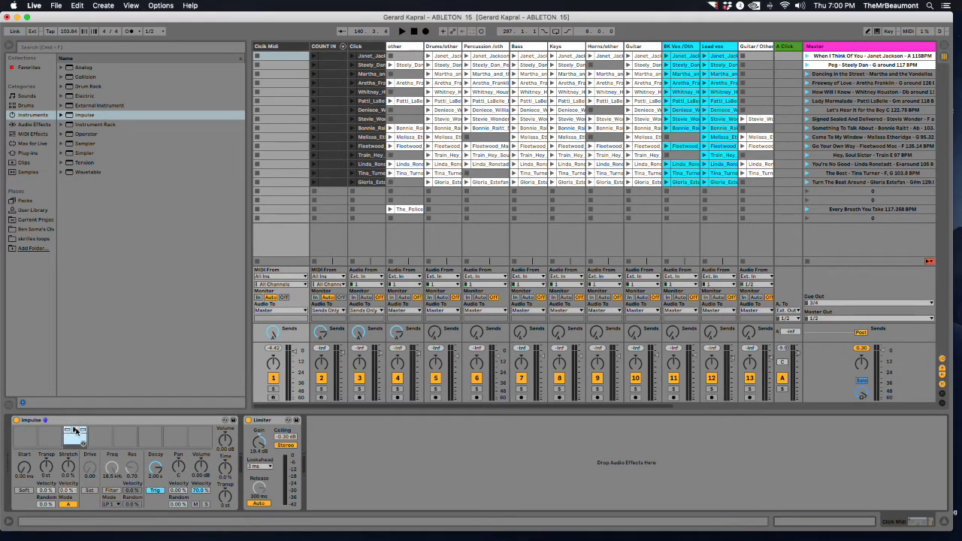
{"action": "left_click", "coordinate": [75, 420]}
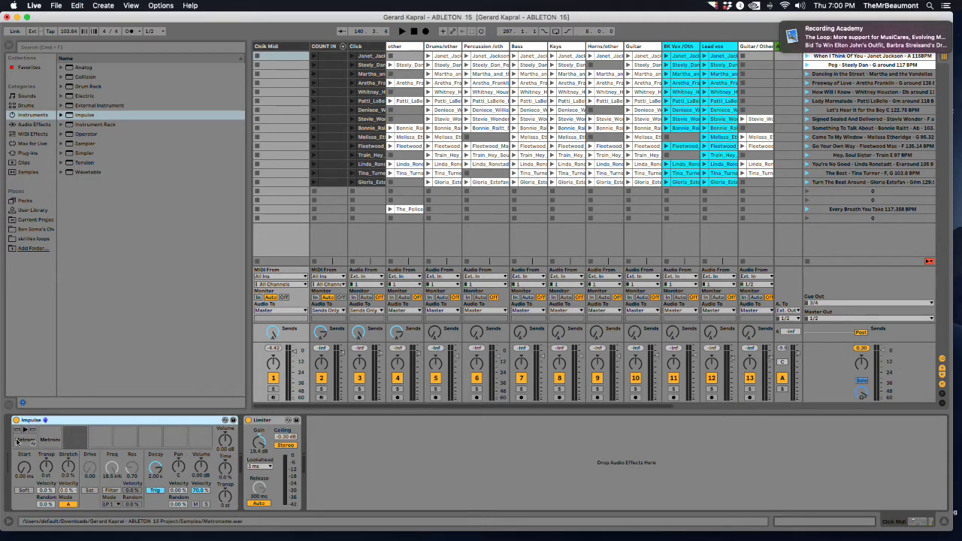
Browse the Samples category, preview 000B_Kick_2.aif, and audition the two Metronome samples in Impulse.
{"action": "left_click", "coordinate": [27, 172]}
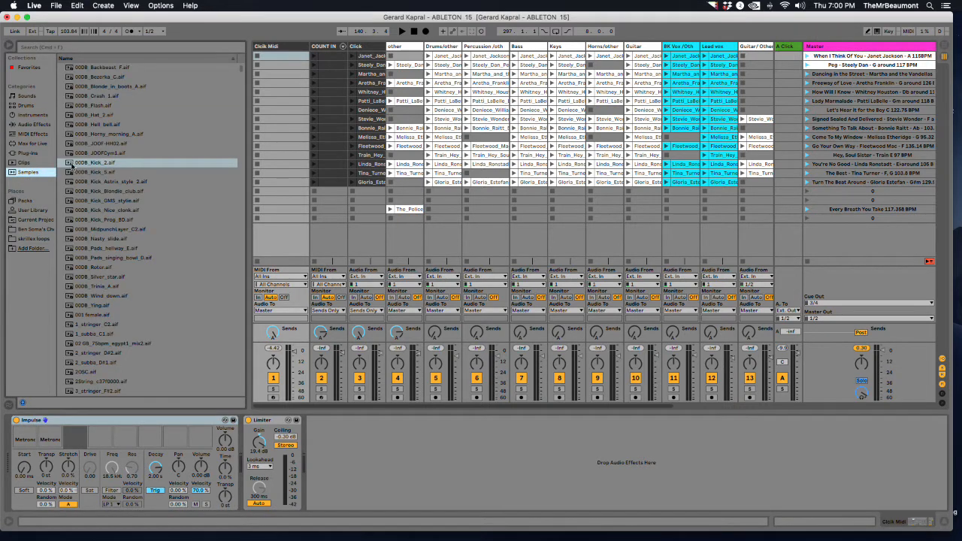
{"action": "left_click", "coordinate": [73, 164]}
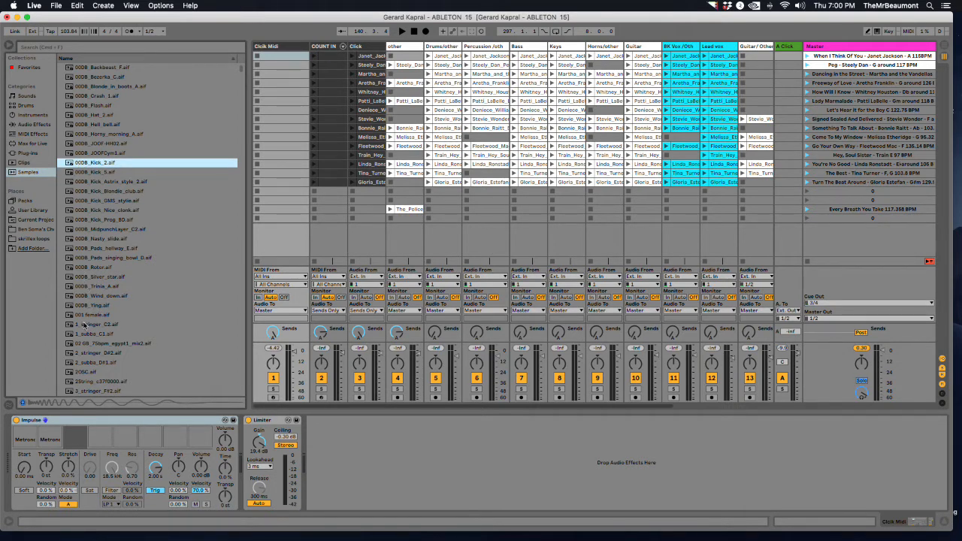
{"action": "left_click", "coordinate": [24, 442]}
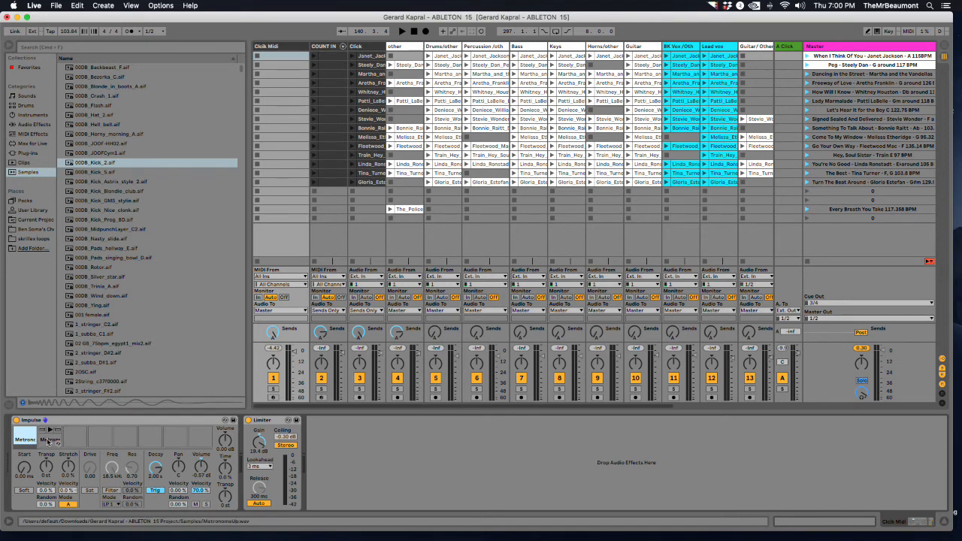
{"action": "left_click", "coordinate": [48, 440]}
{"action": "left_click", "coordinate": [25, 432]}
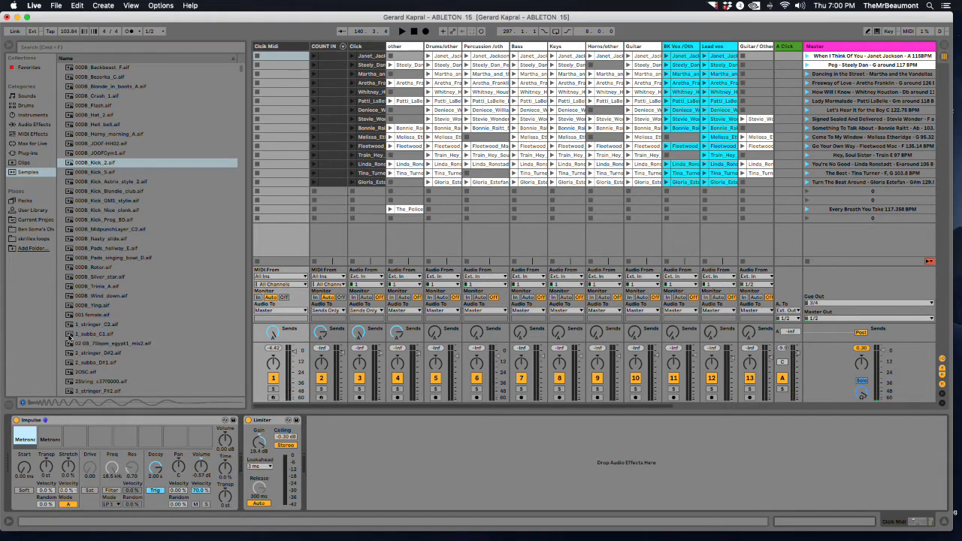
Preview the samples 1_subba_C1.aif, 2OSC.aif and 4-4 Fast-2.wav.
{"action": "left_click", "coordinate": [69, 336]}
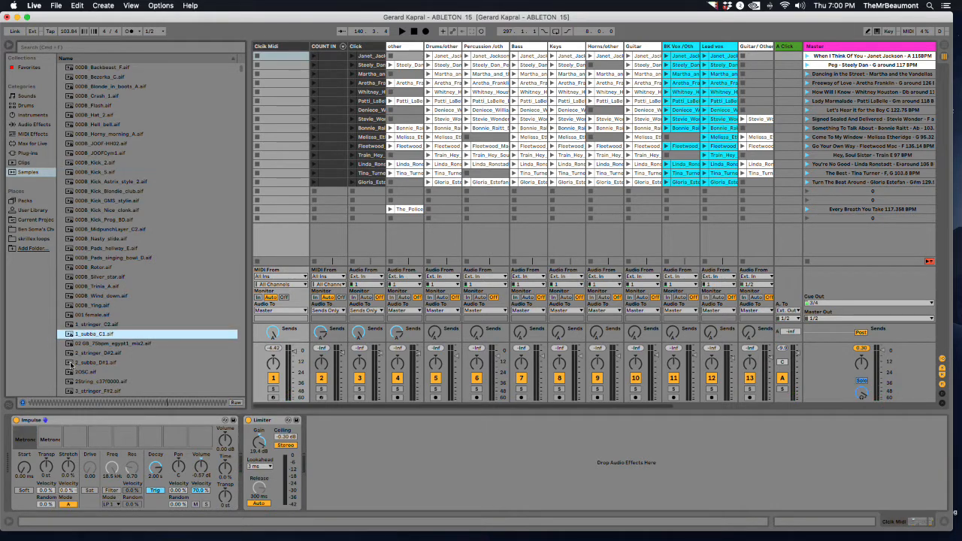
{"action": "left_click", "coordinate": [73, 372]}
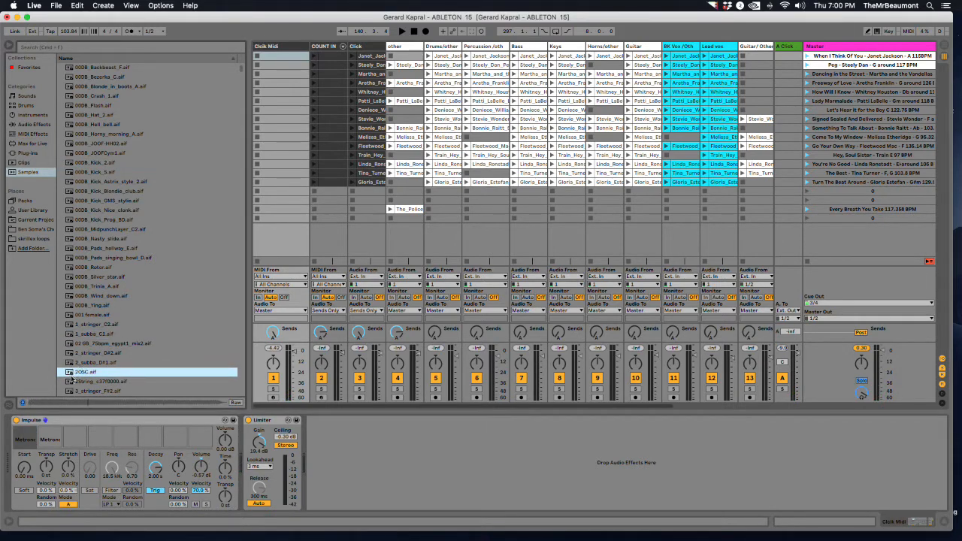
{"action": "scroll", "coordinate": [71, 368], "scroll_direction": "down", "scroll_amount": 3}
{"action": "left_click", "coordinate": [72, 370]}
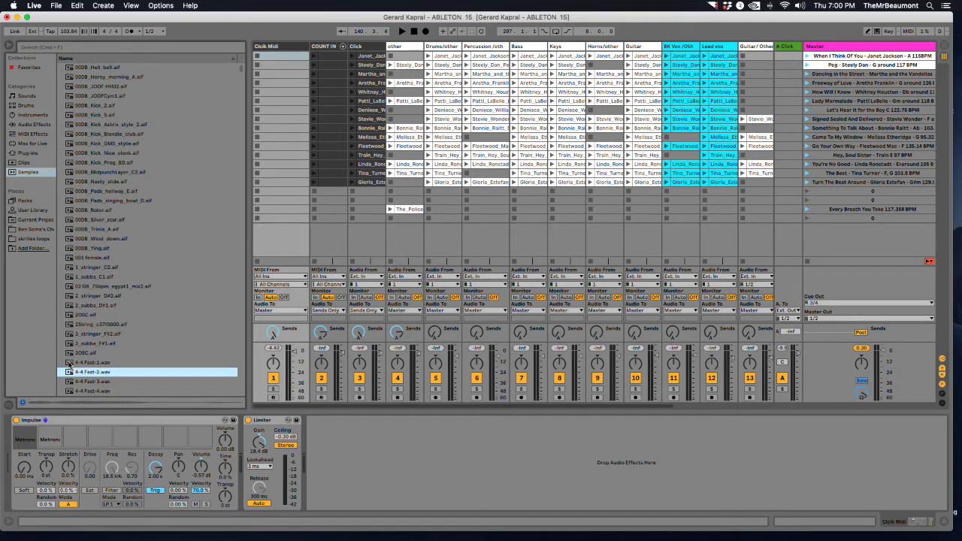
Preview 4-4 Fast-1.wav and load it into the first Impulse slot.
{"action": "left_click", "coordinate": [69, 363]}
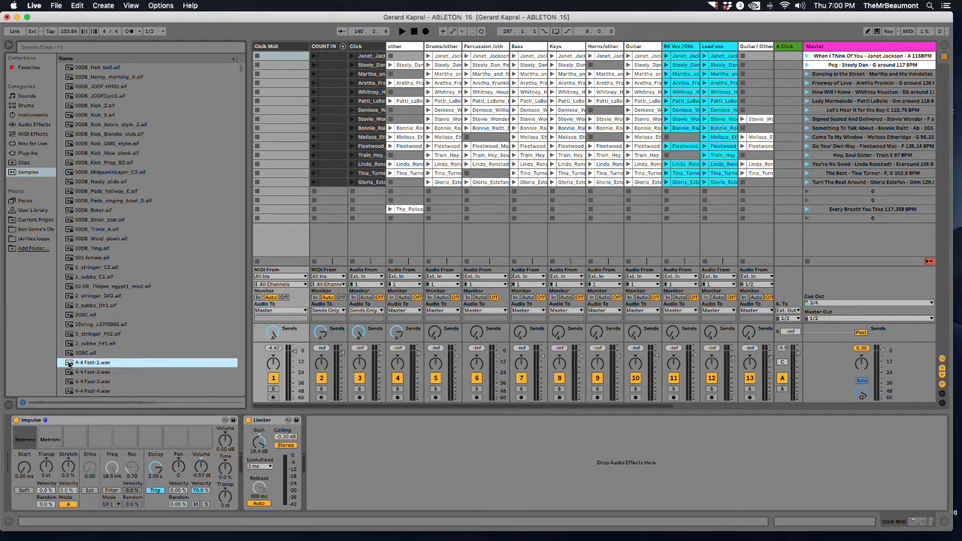
{"action": "left_click", "coordinate": [69, 363]}
{"action": "left_click_drag", "start_coordinate": [69, 362], "coordinate": [29, 440]}
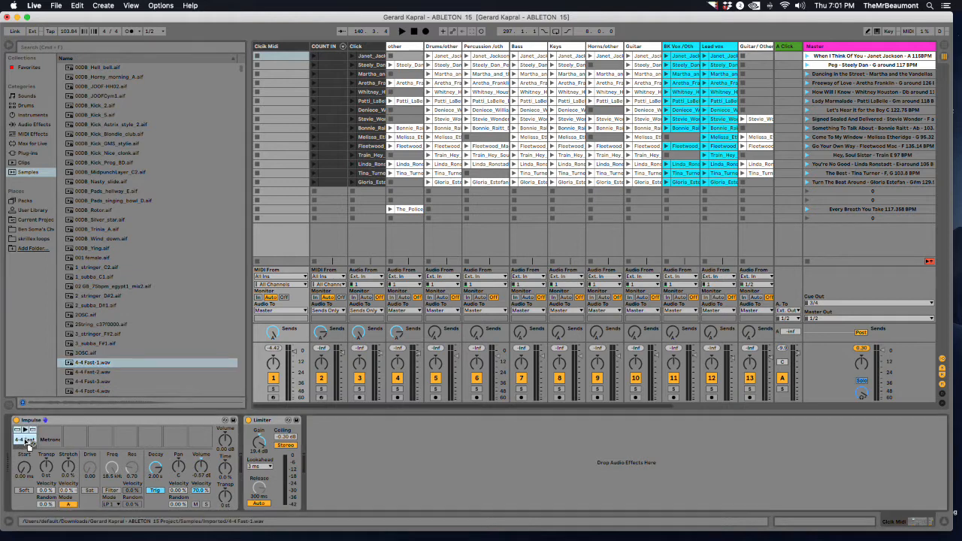
Audition the first two Impulse slots and undo the sample swap to restore the Metronome sample in the first slot.
{"action": "left_click", "coordinate": [26, 431]}
{"action": "left_click", "coordinate": [48, 431]}
{"action": "left_click", "coordinate": [25, 430]}
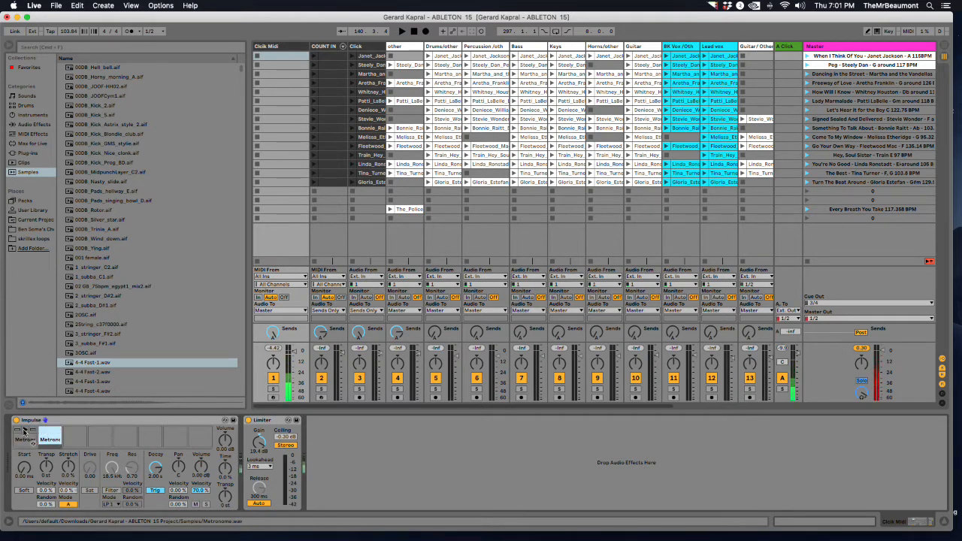
Audition the two Metronome samples in the first and second Impulse slots.
{"action": "left_click", "coordinate": [49, 431]}
{"action": "left_click", "coordinate": [50, 431]}
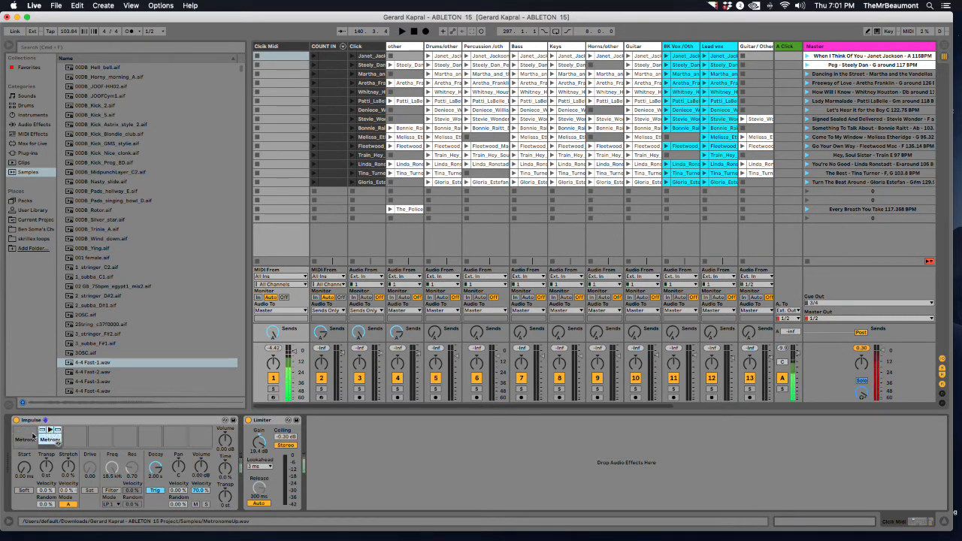
{"action": "left_click", "coordinate": [26, 431]}
{"action": "left_click", "coordinate": [27, 432]}
{"action": "left_click", "coordinate": [50, 431]}
{"action": "left_click", "coordinate": [26, 431]}
{"action": "left_click", "coordinate": [25, 430]}
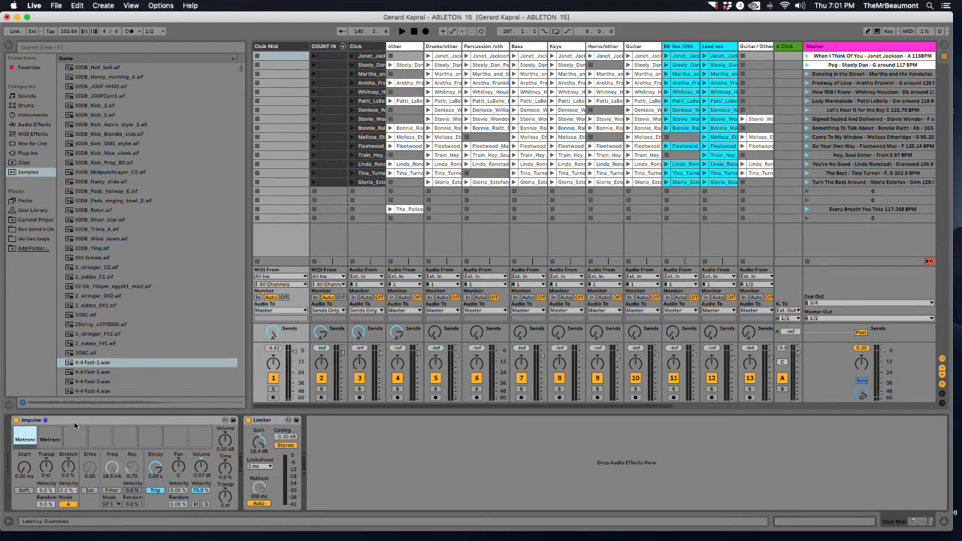
{"action": "left_click", "coordinate": [75, 423]}
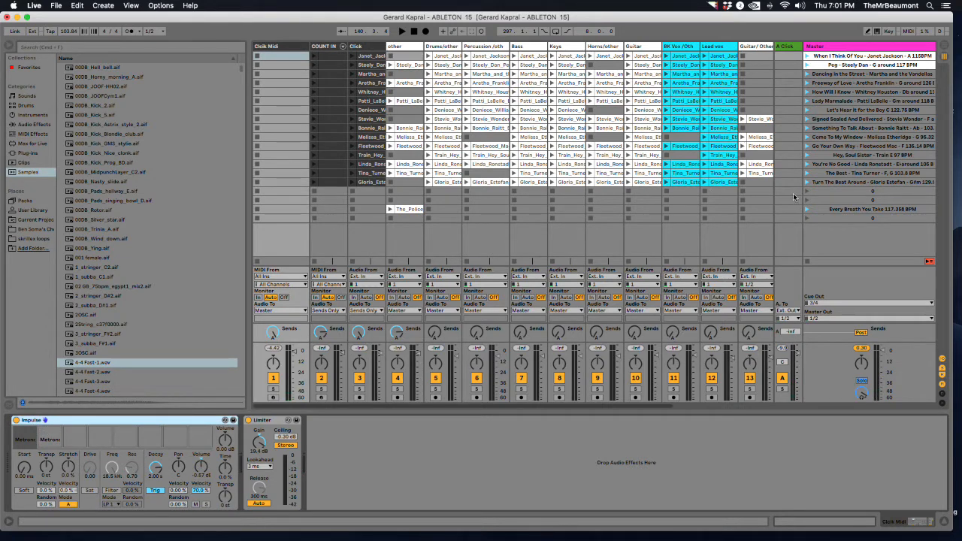
{"action": "left_click", "coordinate": [838, 209]}
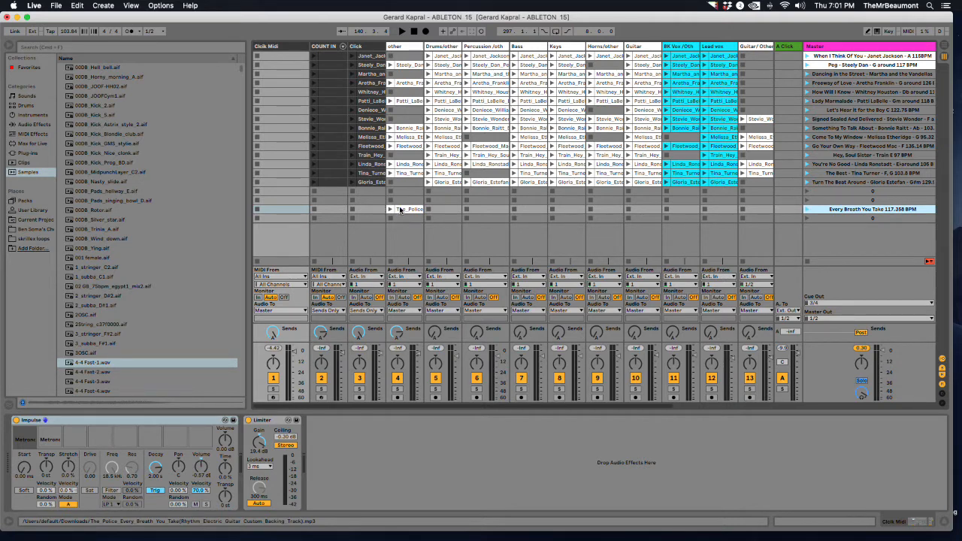
{"action": "right_click", "coordinate": [835, 218]}
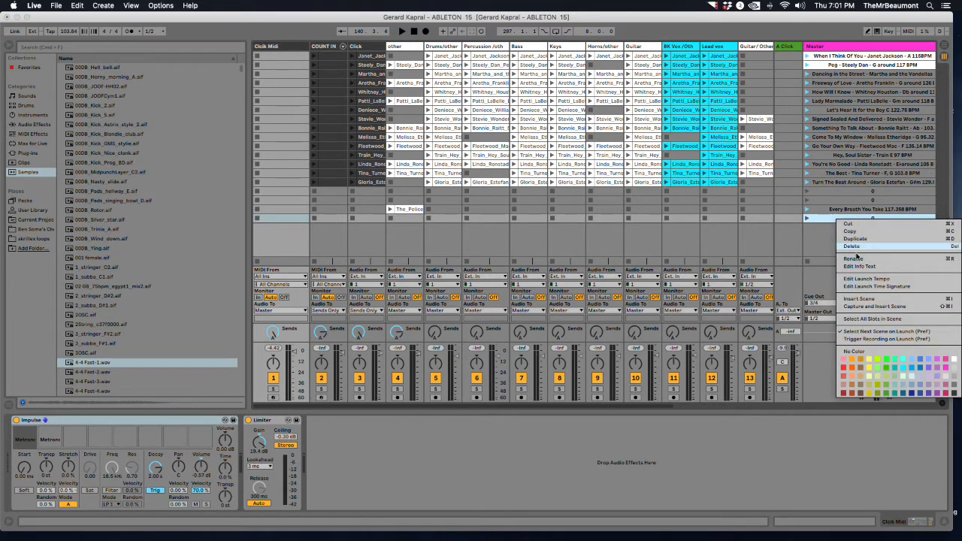
{"action": "left_click", "coordinate": [854, 258]}
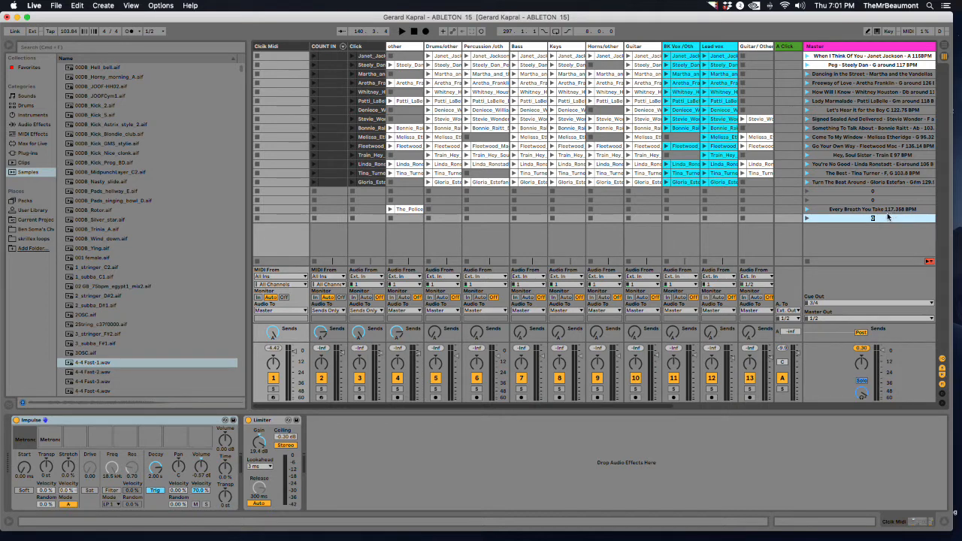
Launch the "Every Breath You Take 117.358 BPM" scene to apply its tempo, and stop playback.
{"action": "left_click", "coordinate": [838, 210]}
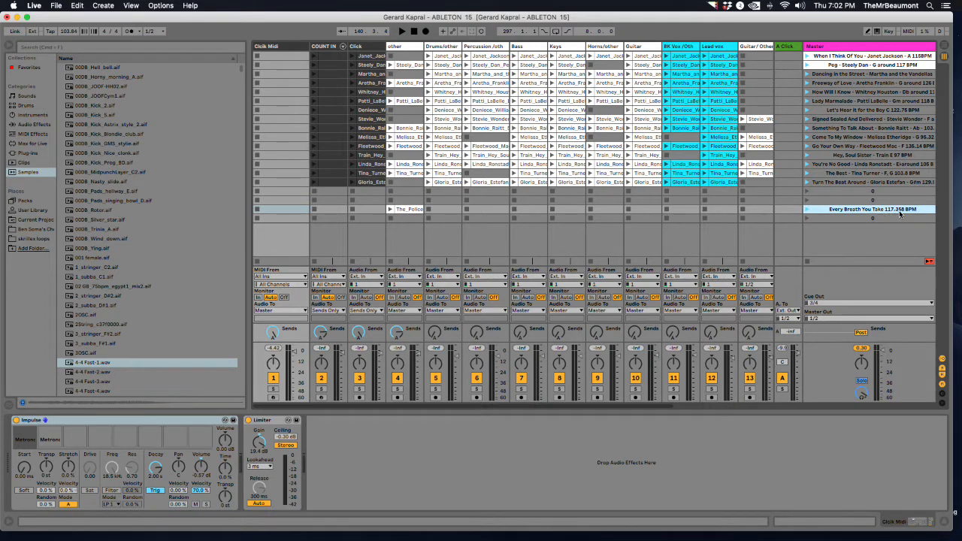
{"action": "left_click", "coordinate": [807, 210]}
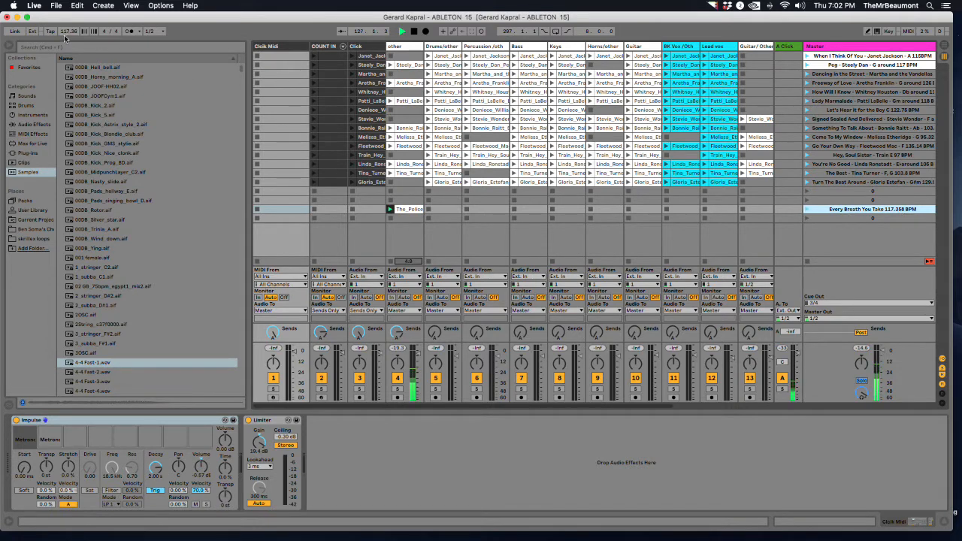
{"action": "left_click", "coordinate": [412, 32]}
Insert a MIDI clip on the Click Midi track in the Every Breath You Take scene and audition its MetronomeUp and Metronome keys.
{"action": "left_click", "coordinate": [282, 211]}
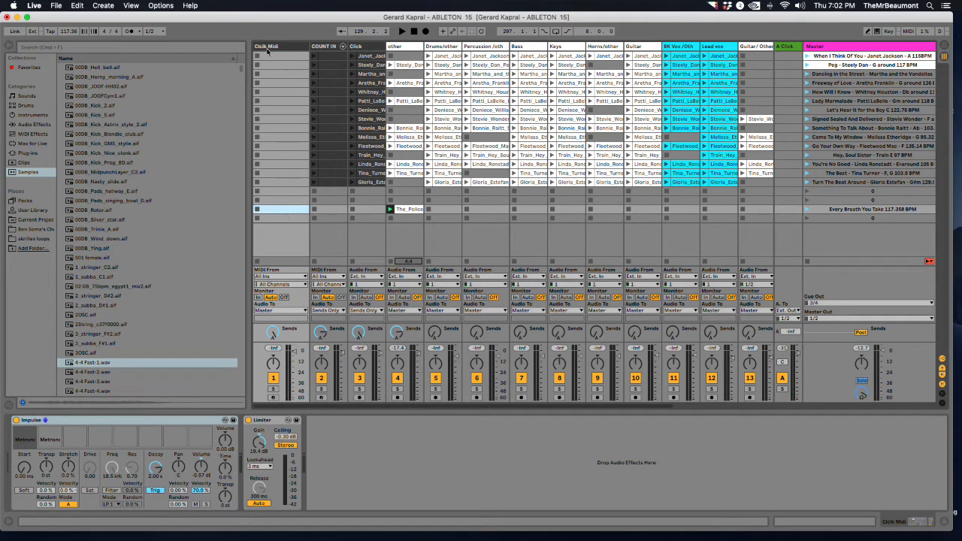
{"action": "right_click", "coordinate": [282, 210]}
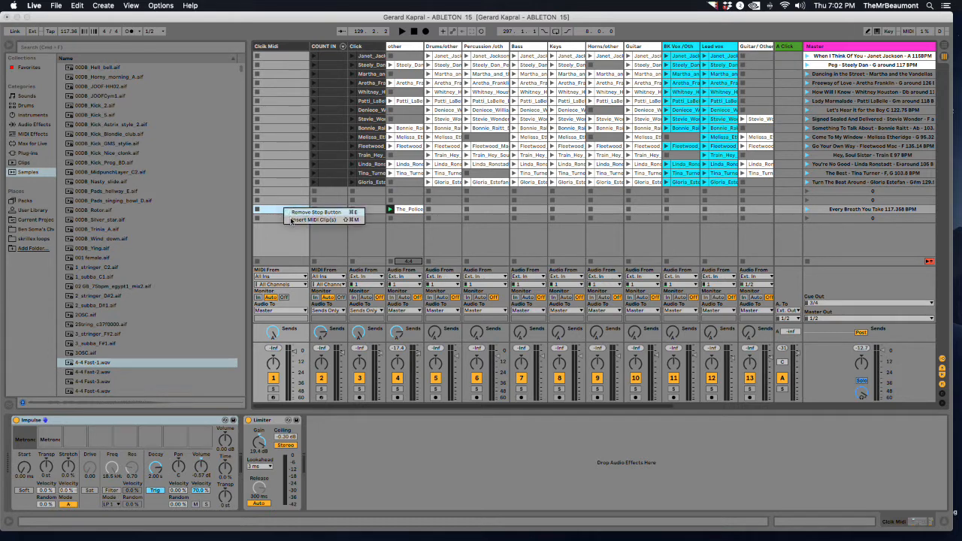
{"action": "left_click", "coordinate": [314, 219]}
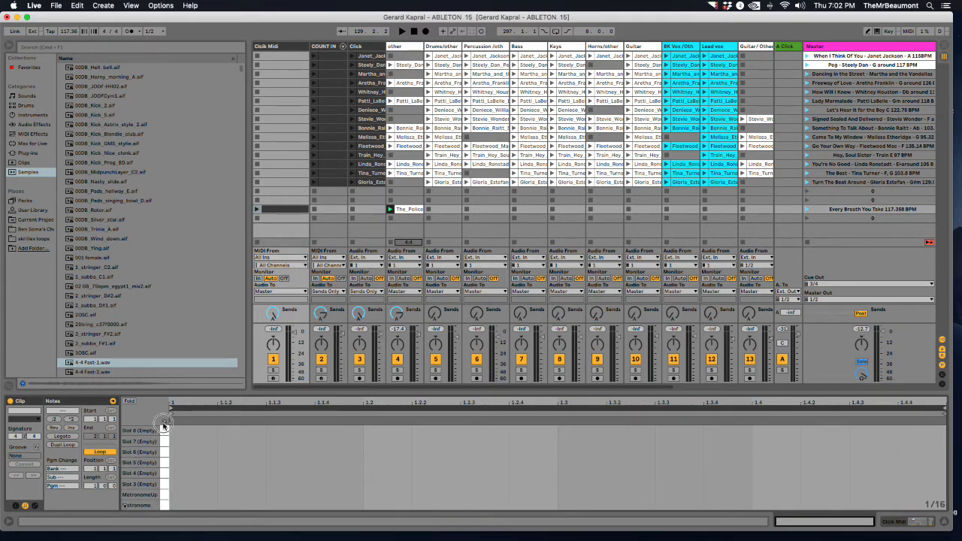
{"action": "left_click", "coordinate": [164, 496]}
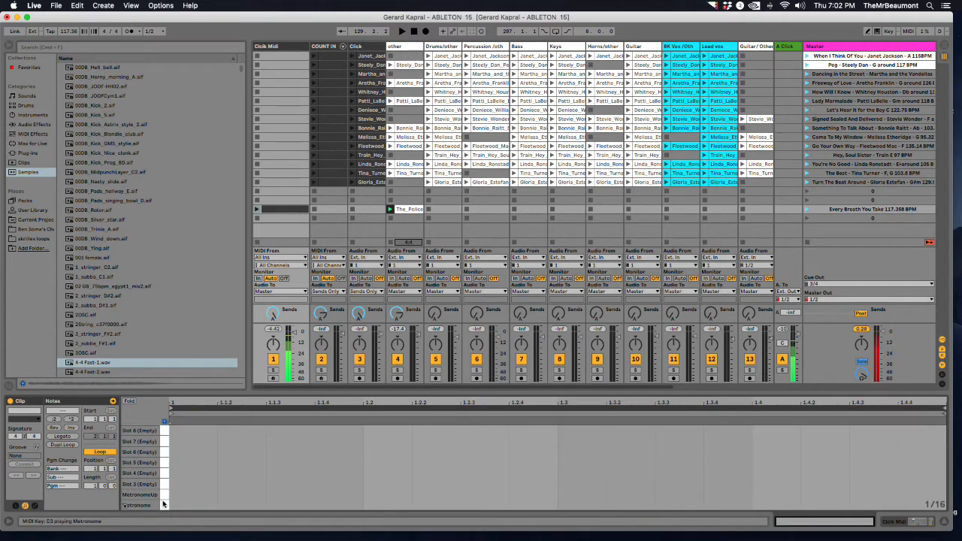
{"action": "left_click", "coordinate": [163, 505]}
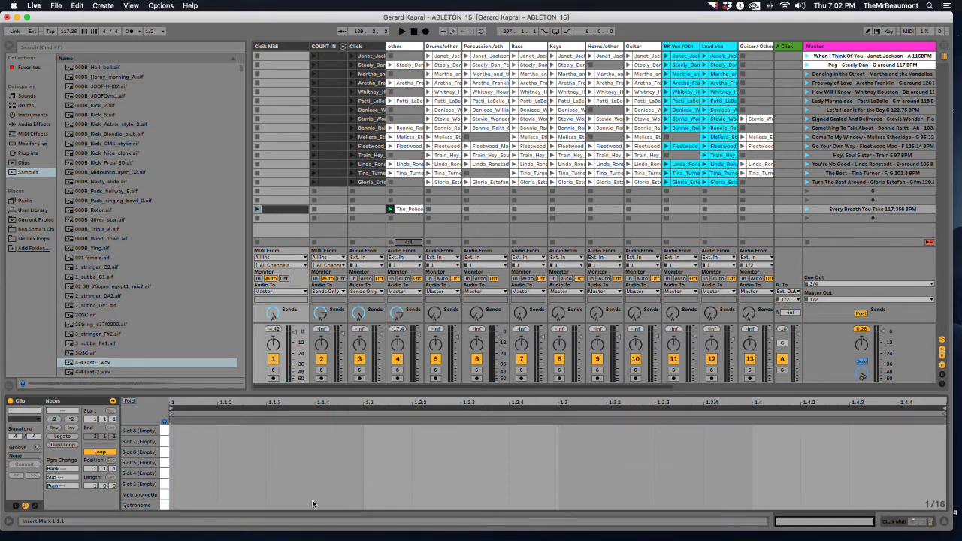
Set the new MIDI clip's fixed grid to 1/4 and audition the two metronome keys.
{"action": "right_click", "coordinate": [297, 464]}
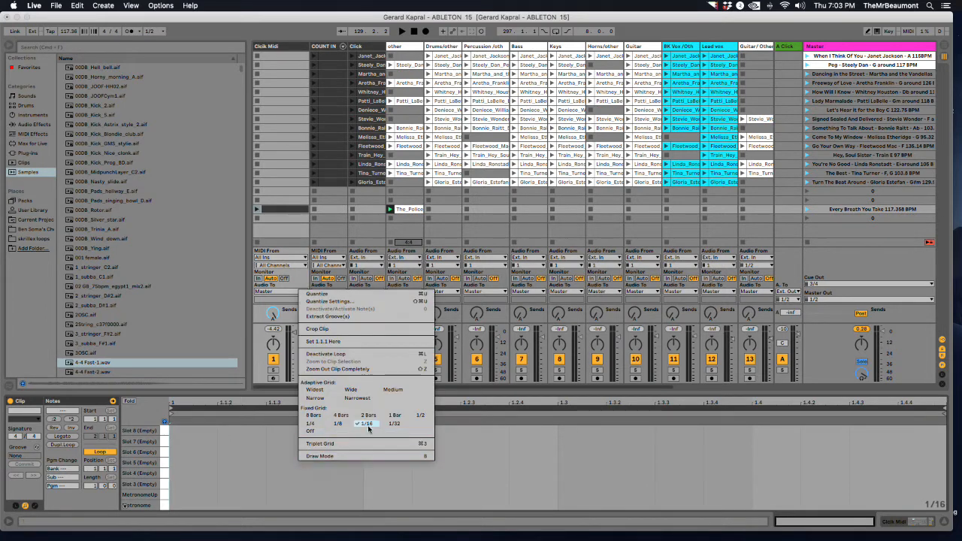
{"action": "left_click", "coordinate": [311, 425]}
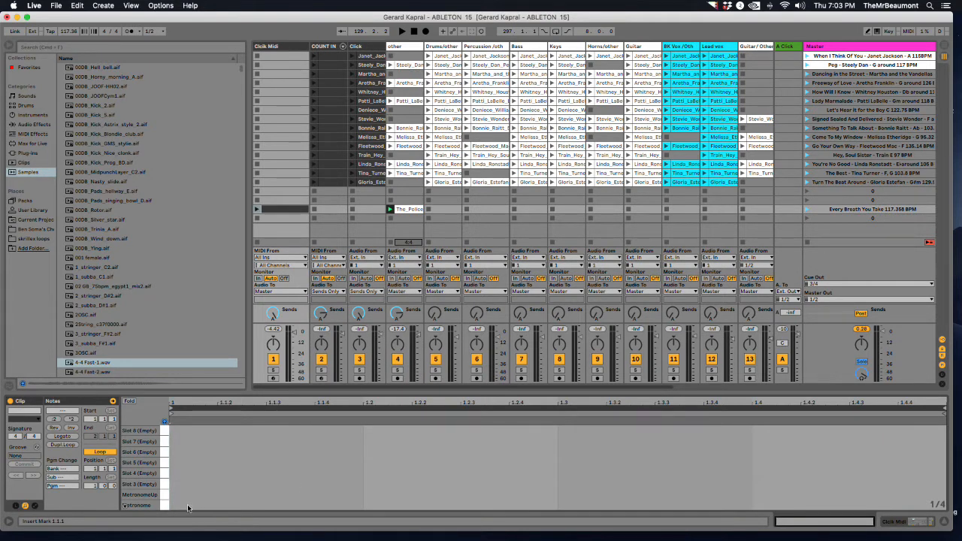
{"action": "left_click", "coordinate": [164, 511]}
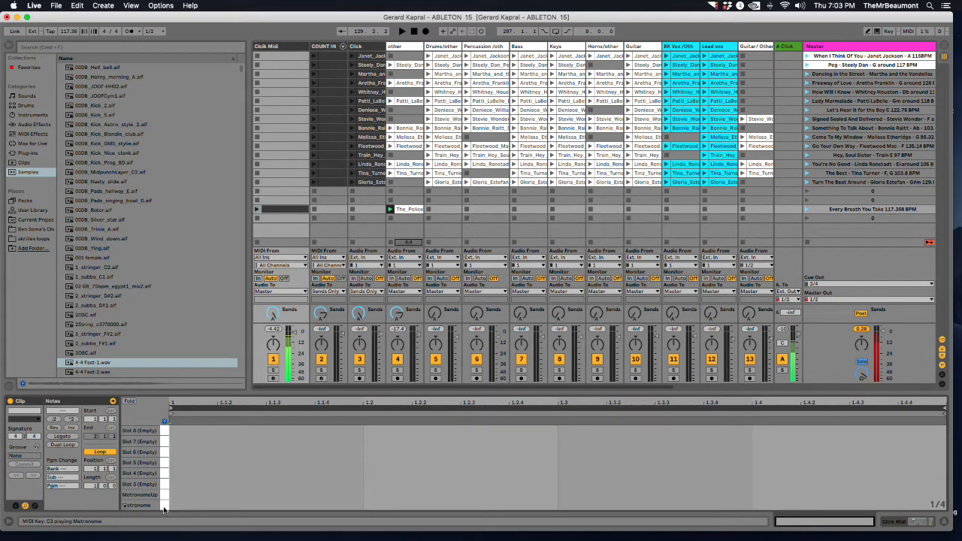
{"action": "left_click", "coordinate": [164, 497]}
Add quarter notes to the MIDI clip: MetronomeUp on beat 1 and Metronome on beats 2, 3 and 4.
{"action": "double_click", "coordinate": [188, 494]}
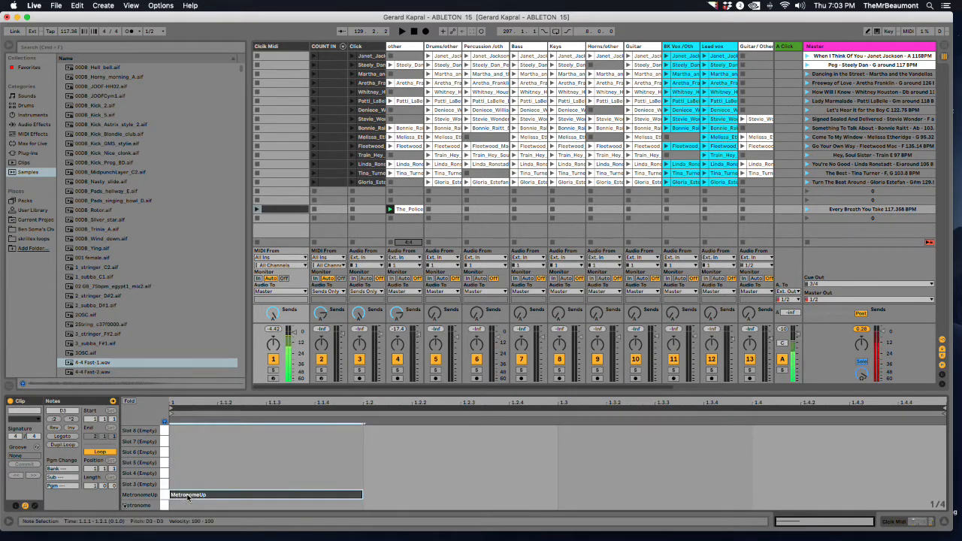
{"action": "double_click", "coordinate": [394, 505]}
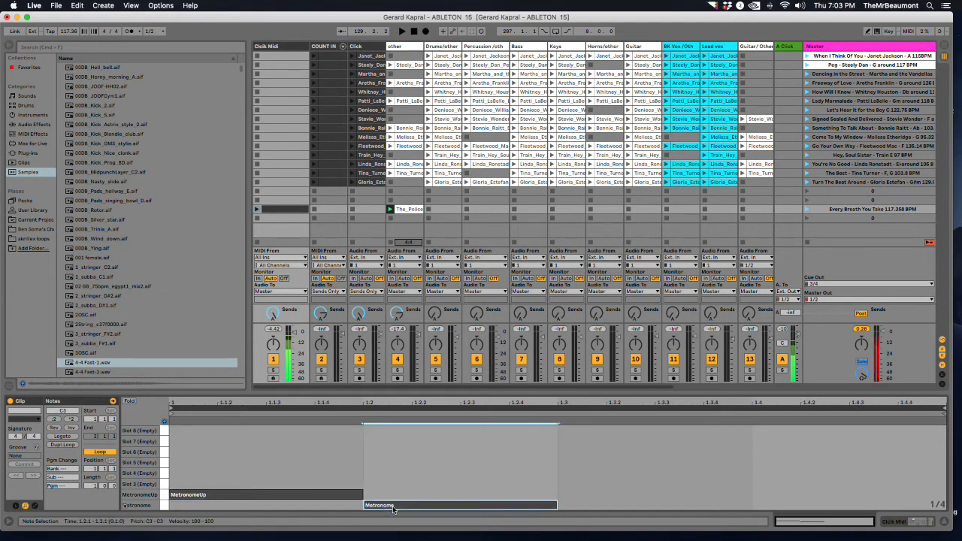
{"action": "double_click", "coordinate": [594, 505]}
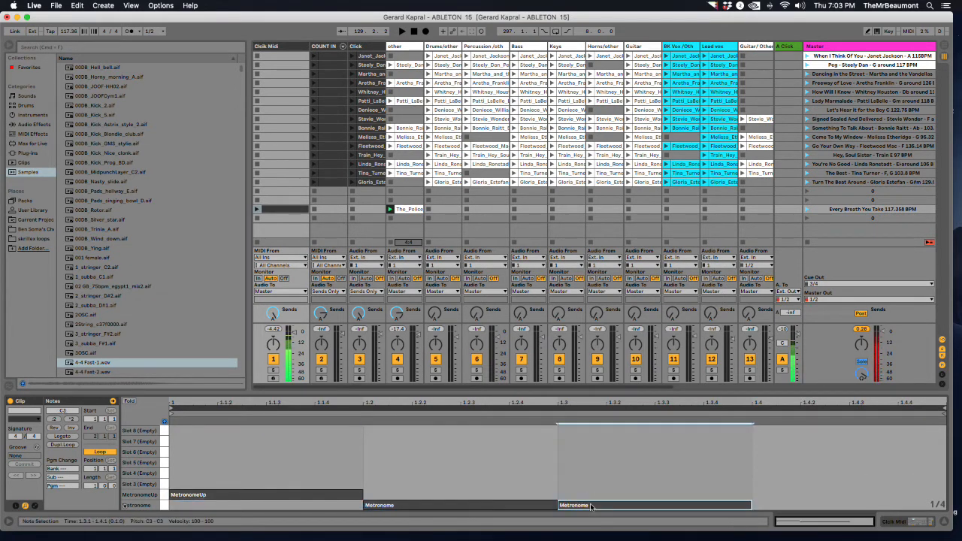
{"action": "double_click", "coordinate": [769, 507]}
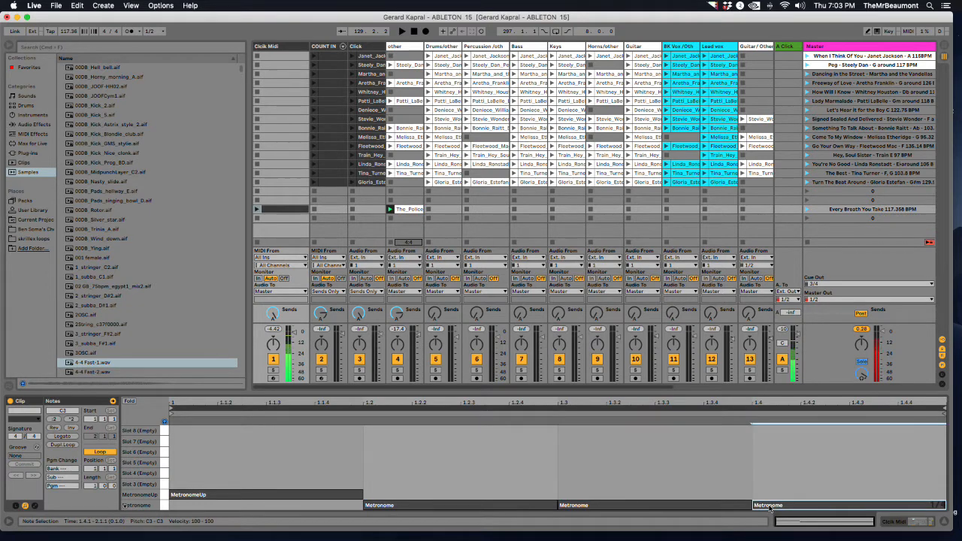
Deactivate The Police audio clip on the "other" track and show its Envelopes box.
{"action": "left_click", "coordinate": [417, 210]}
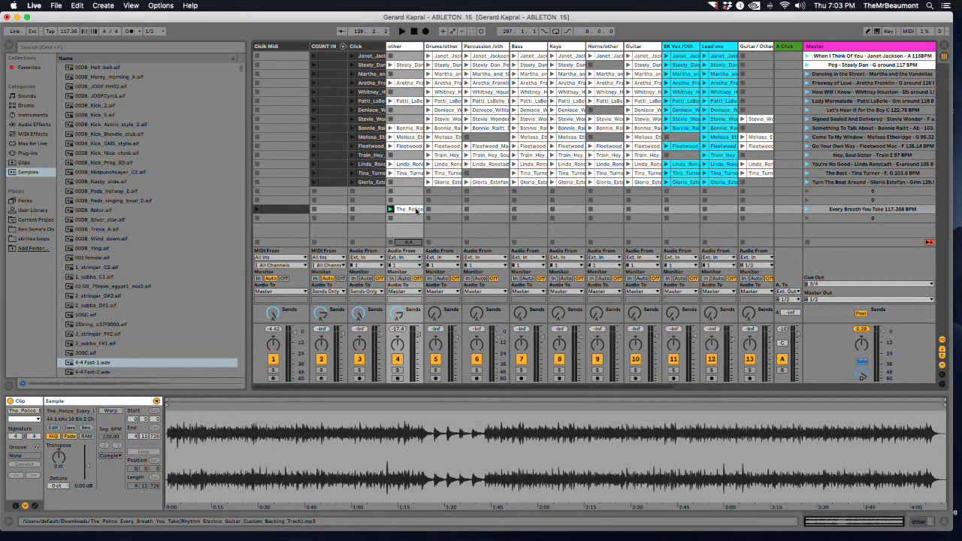
{"action": "key", "text": "0"}
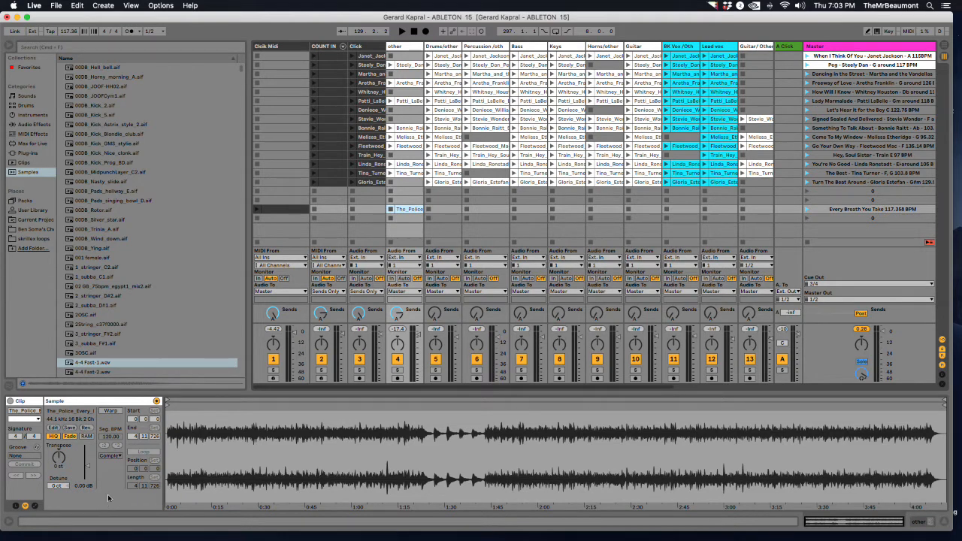
{"action": "left_click", "coordinate": [157, 403]}
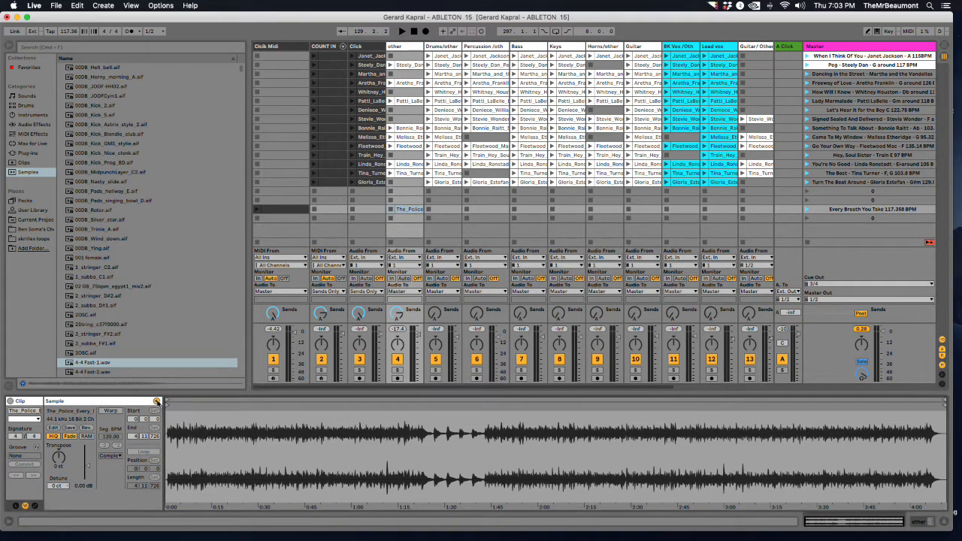
{"action": "left_click", "coordinate": [33, 506]}
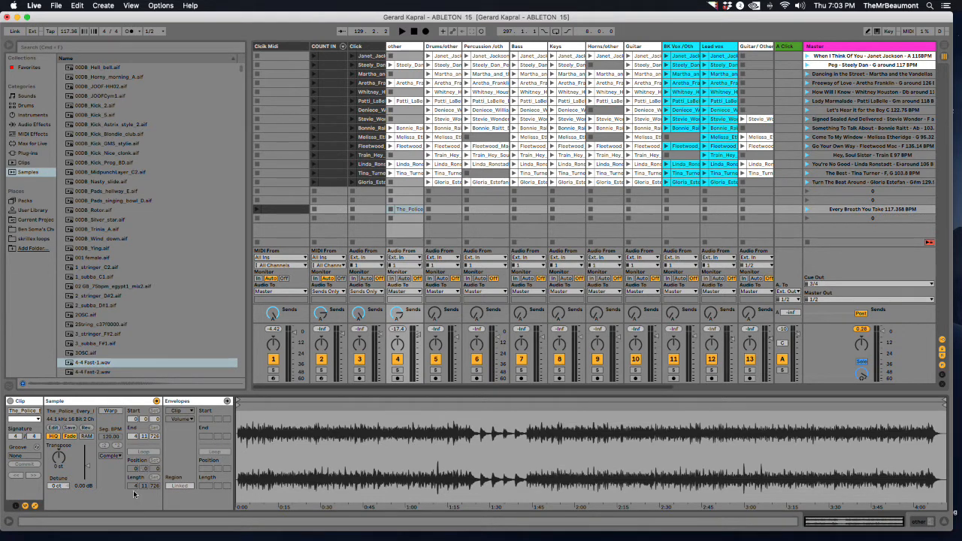
Try enabling Warp on The Police audio clip, and undo the change.
{"action": "left_click", "coordinate": [110, 411]}
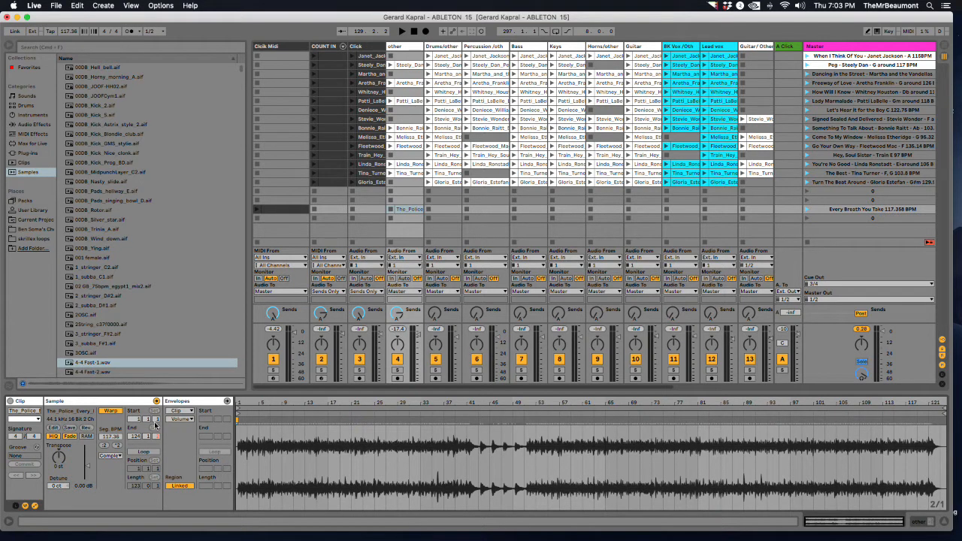
{"action": "key", "text": "super+z"}
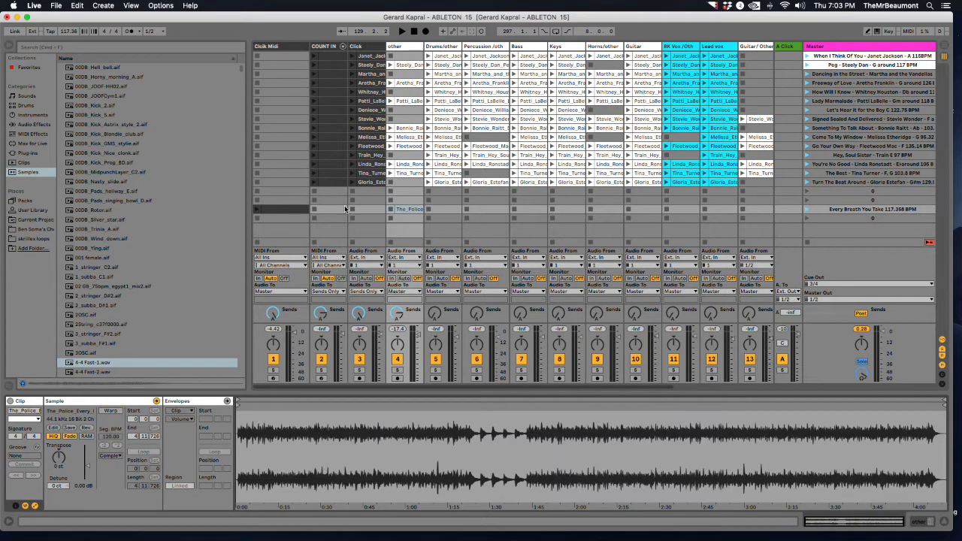
Show the Click Midi clip and launch the Every Breath You Take scene to hear the click pattern.
{"action": "left_click", "coordinate": [299, 211]}
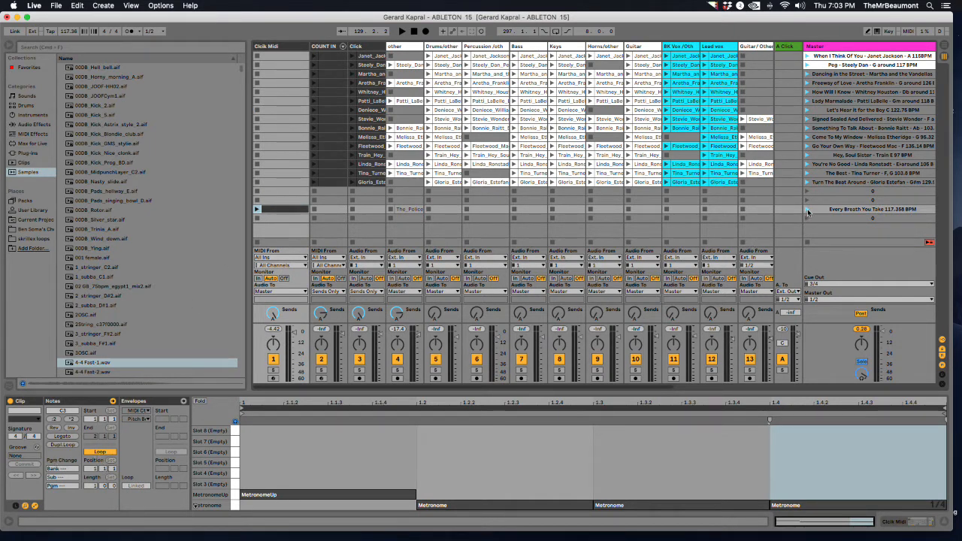
{"action": "left_click", "coordinate": [68, 32]}
{"action": "left_click", "coordinate": [807, 211]}
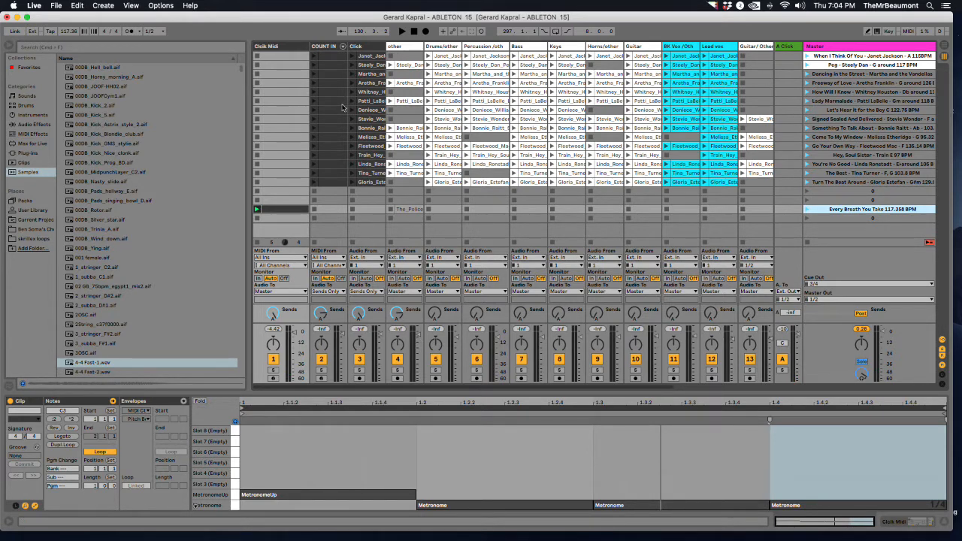
Switch back and forth between Arrangement View and Session View to compare them, ending in Session View.
{"action": "key", "text": "Tab"}
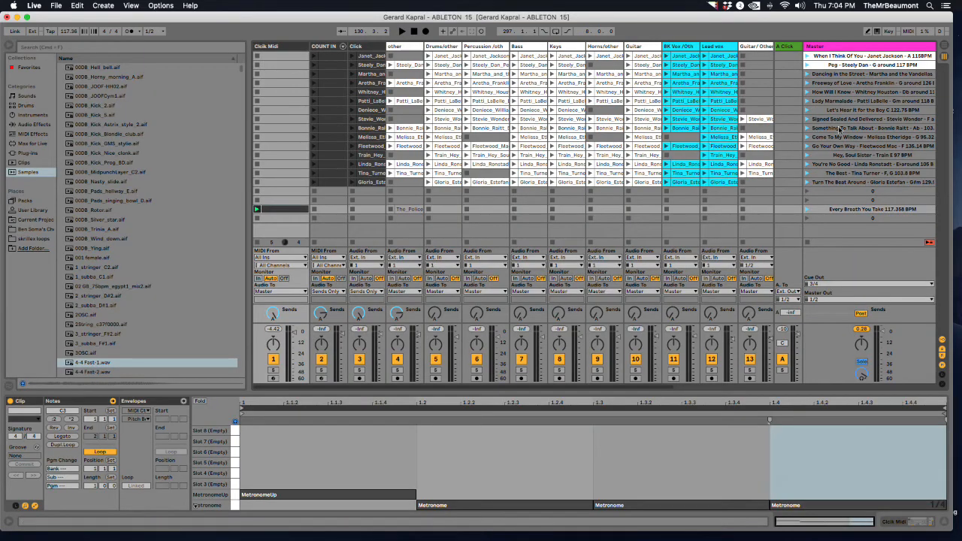
{"action": "left_click", "coordinate": [946, 46]}
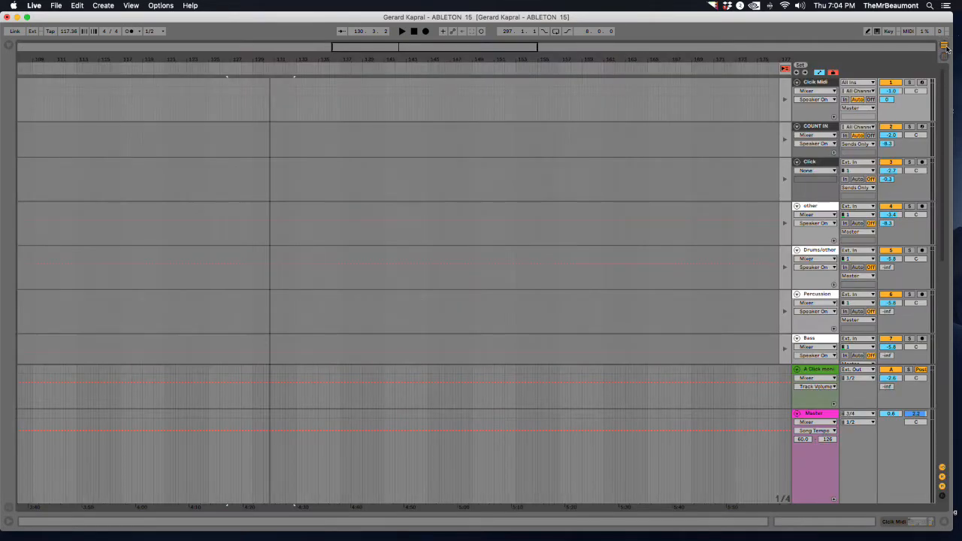
{"action": "left_click", "coordinate": [944, 58]}
{"action": "left_click", "coordinate": [944, 47]}
{"action": "left_click", "coordinate": [944, 58]}
{"action": "left_click", "coordinate": [944, 47]}
{"action": "left_click", "coordinate": [944, 57]}
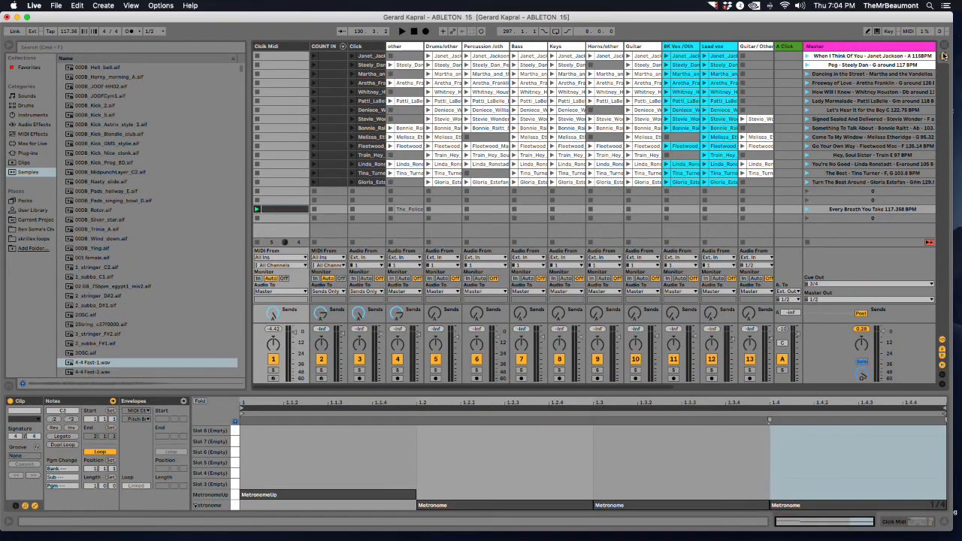
{"action": "key", "text": "Tab"}
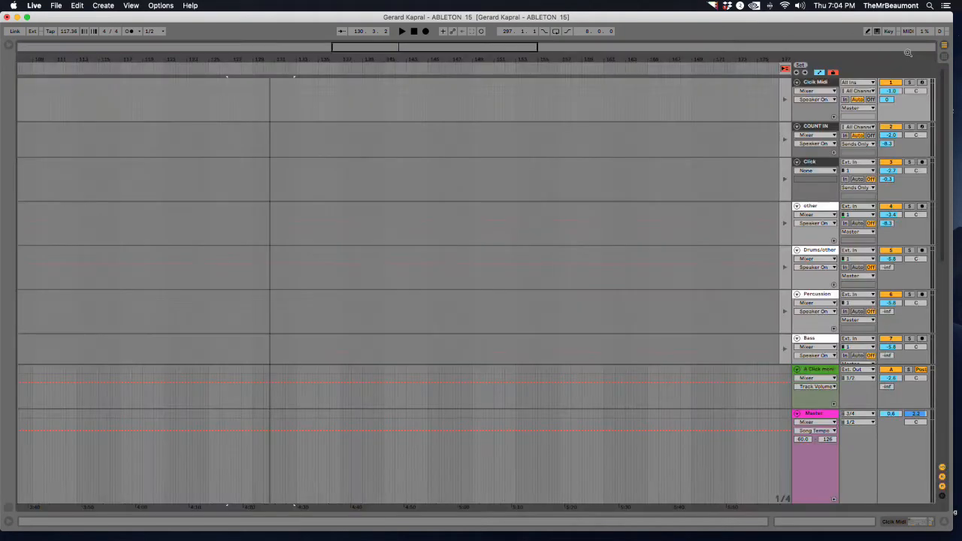
{"action": "key", "text": "Tab"}
{"action": "key", "text": "Tab"}
{"action": "key", "text": "Tab"}
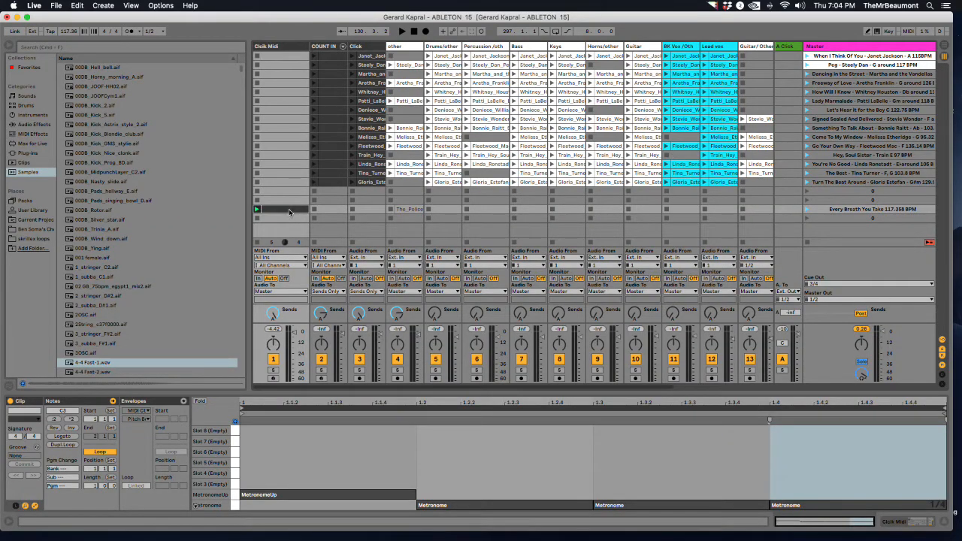
Reactivate The Police audio clip on the "other" track and reopen the Click Midi clip.
{"action": "left_click", "coordinate": [412, 212]}
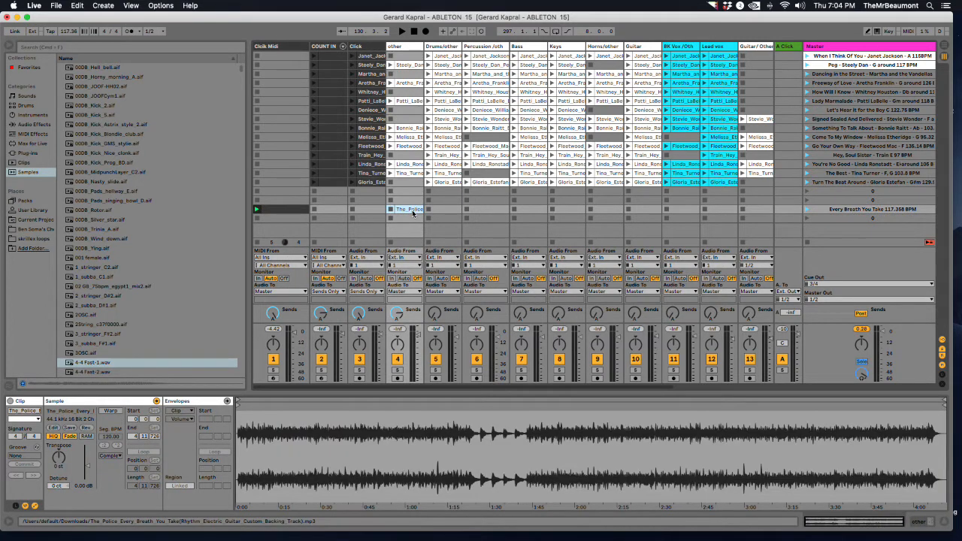
{"action": "left_click", "coordinate": [278, 213]}
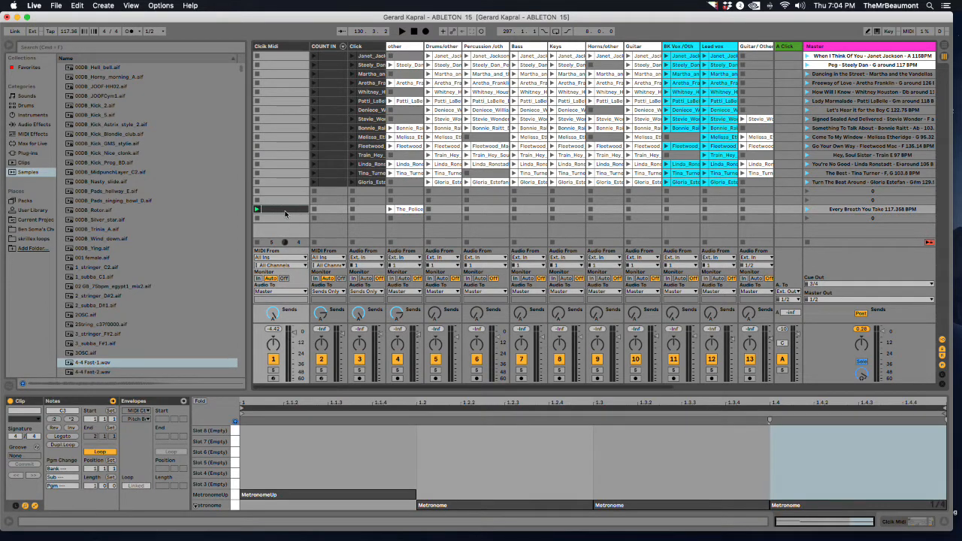
Copy the Click Midi and The Police clips of the Every Breath You Take scene into the Arrangement View at bar 133.
{"action": "left_click", "coordinate": [403, 210], "text": "shift"}
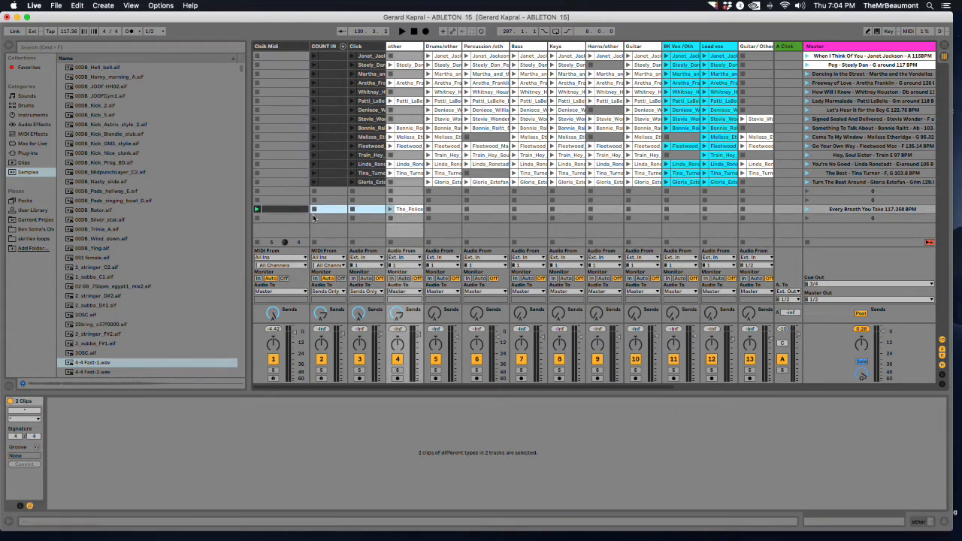
{"action": "left_click", "coordinate": [296, 213]}
{"action": "key", "text": "Tab"}
{"action": "left_click_drag", "start_coordinate": [296, 213], "coordinate": [297, 115]}
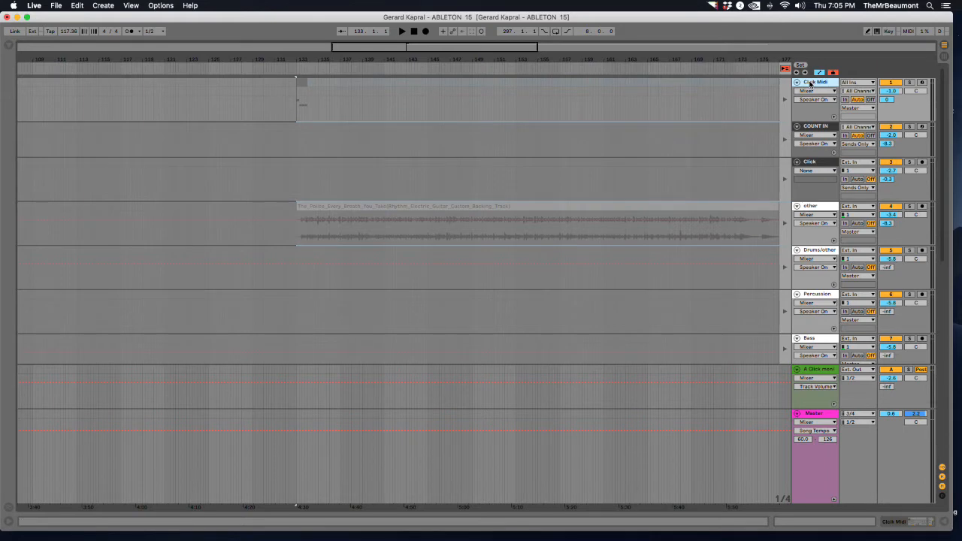
Switch to Session View and back to Arrangement View, and return playback of all tracks to the arrangement.
{"action": "key", "text": "Tab"}
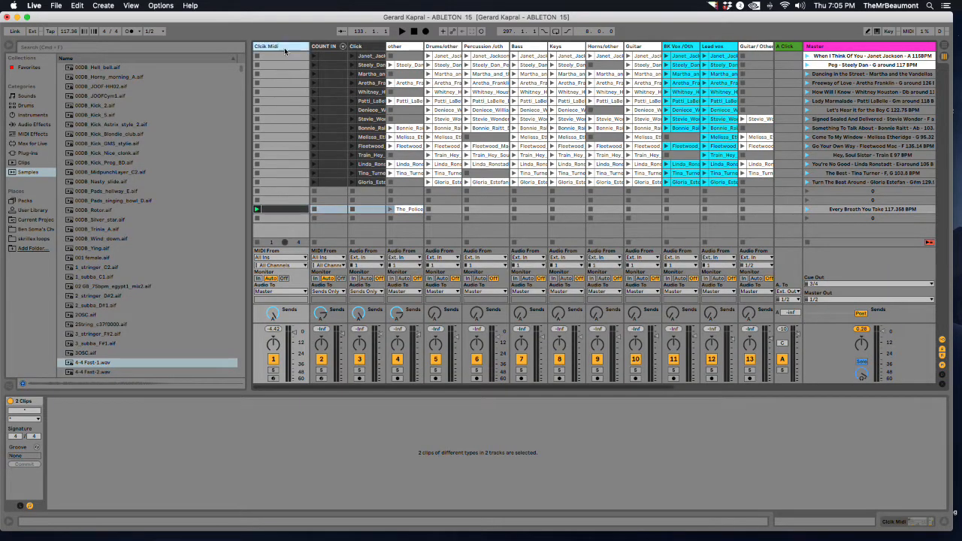
{"action": "key", "text": "Tab"}
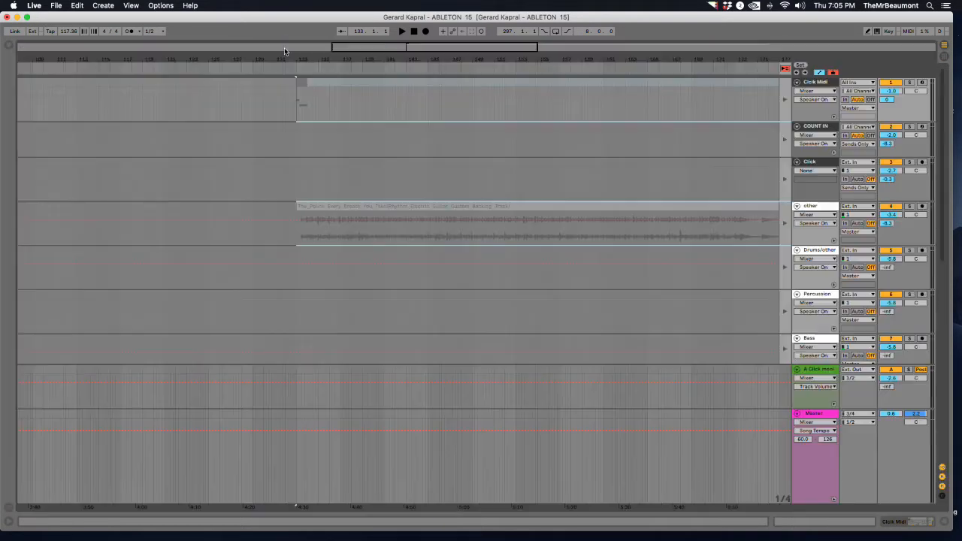
{"action": "left_click", "coordinate": [820, 84]}
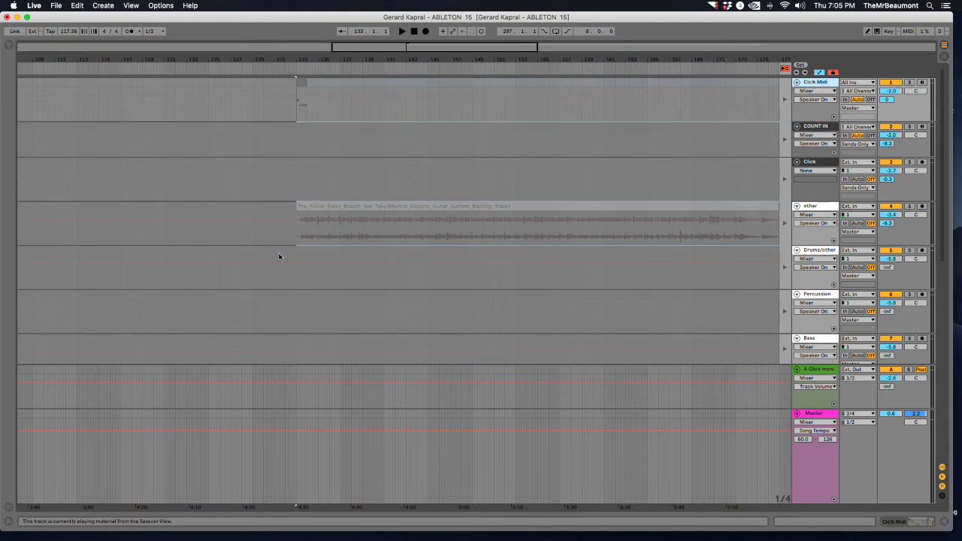
{"action": "left_click", "coordinate": [785, 71]}
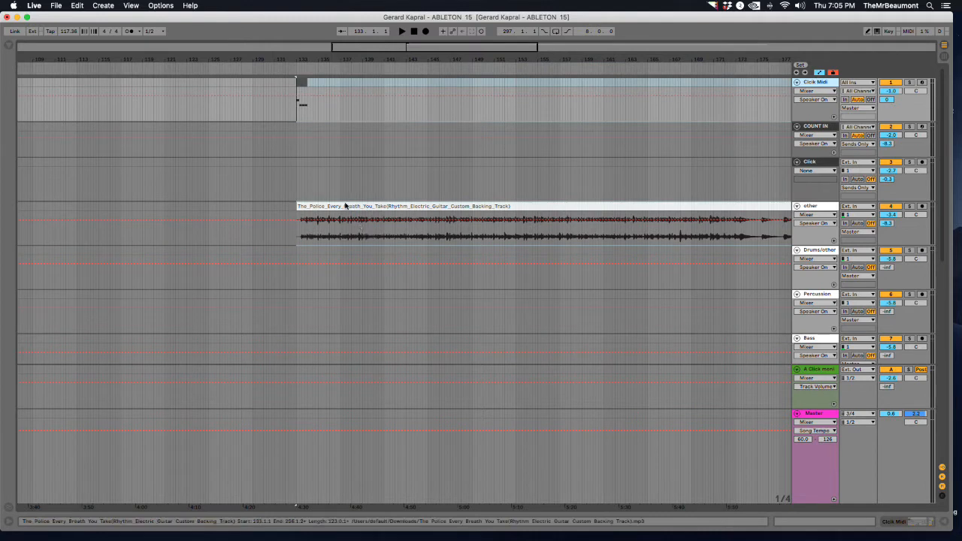
Deactivate The Police audio clip on the "other" track in the arrangement.
{"action": "left_click", "coordinate": [301, 82]}
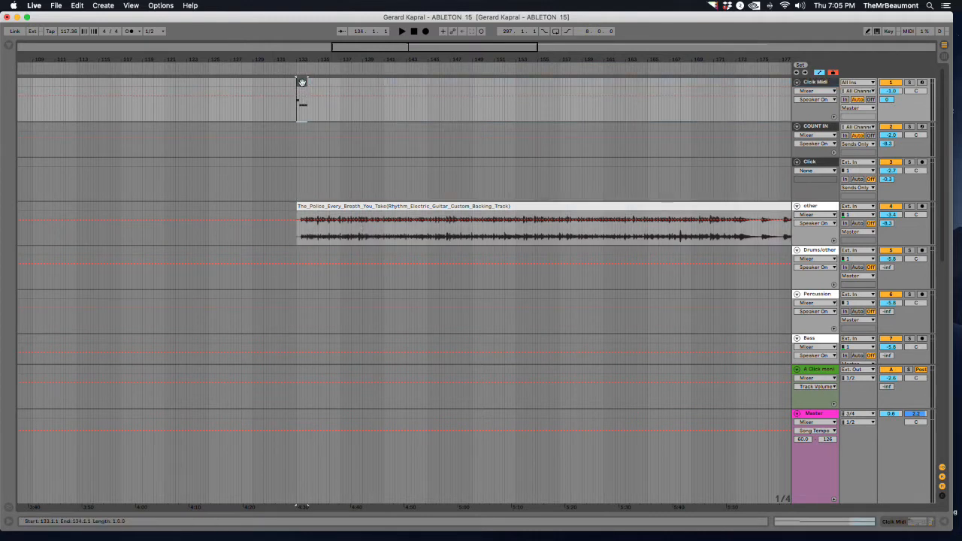
{"action": "left_click", "coordinate": [314, 208]}
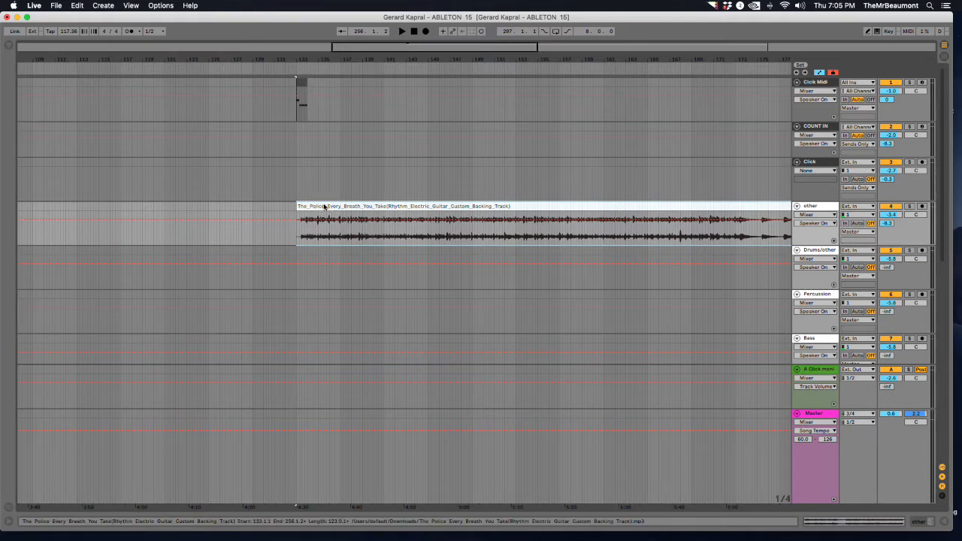
{"action": "key", "text": "0"}
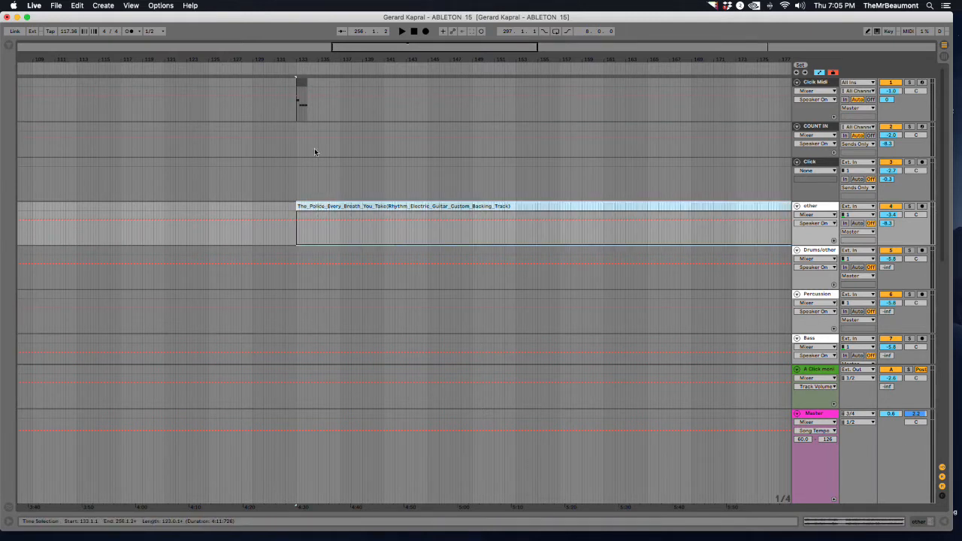
Extend the looped Click Midi clip from bar 133 to about bar 294, past the end of the backing track.
{"action": "left_click", "coordinate": [305, 60]}
{"action": "left_click_drag", "start_coordinate": [306, 60], "coordinate": [308, 60]}
{"action": "left_click_drag", "start_coordinate": [149, 83], "coordinate": [559, 57]}
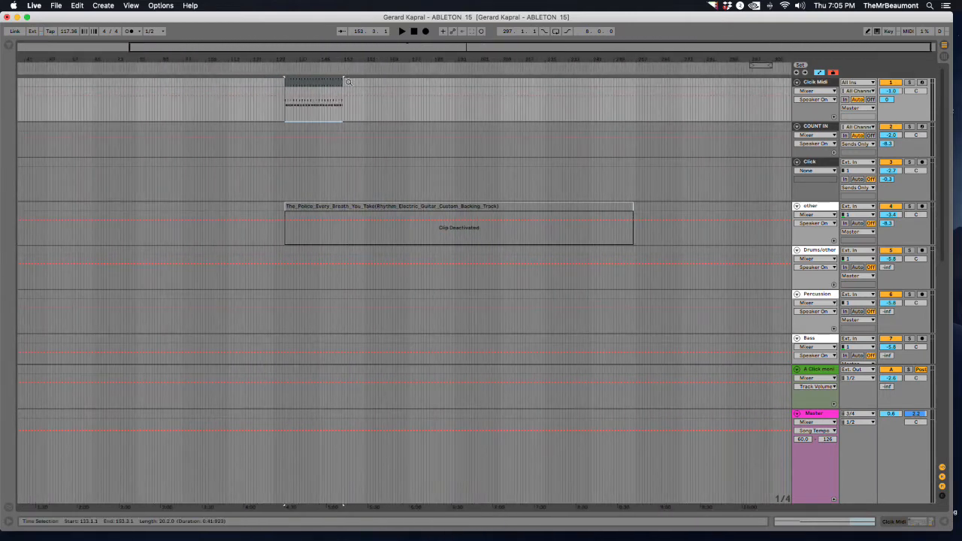
{"action": "left_click_drag", "start_coordinate": [430, 82], "coordinate": [733, 91]}
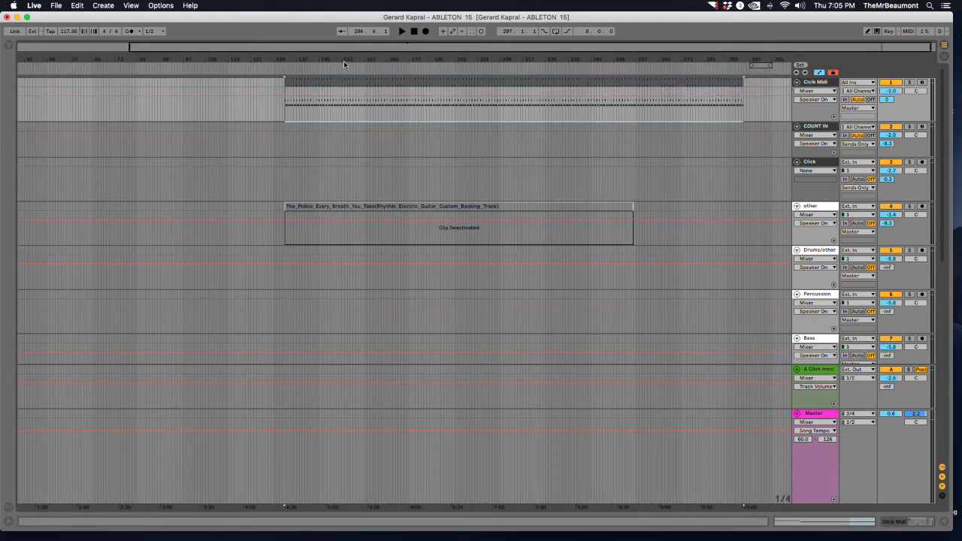
Reactivate The Police audio clip on the "other" track in the arrangement.
{"action": "left_click", "coordinate": [347, 92]}
{"action": "left_click", "coordinate": [330, 206]}
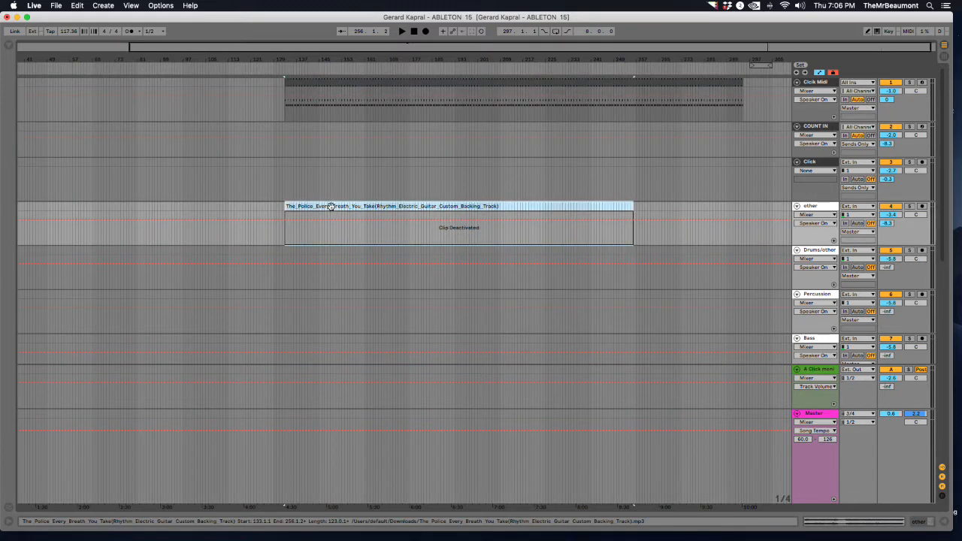
{"action": "key", "text": "0"}
Turn the grid off and nudge The Police clip slightly later than bar 133 to line its beats up with the click.
{"action": "left_click_drag", "start_coordinate": [286, 58], "coordinate": [289, 91]}
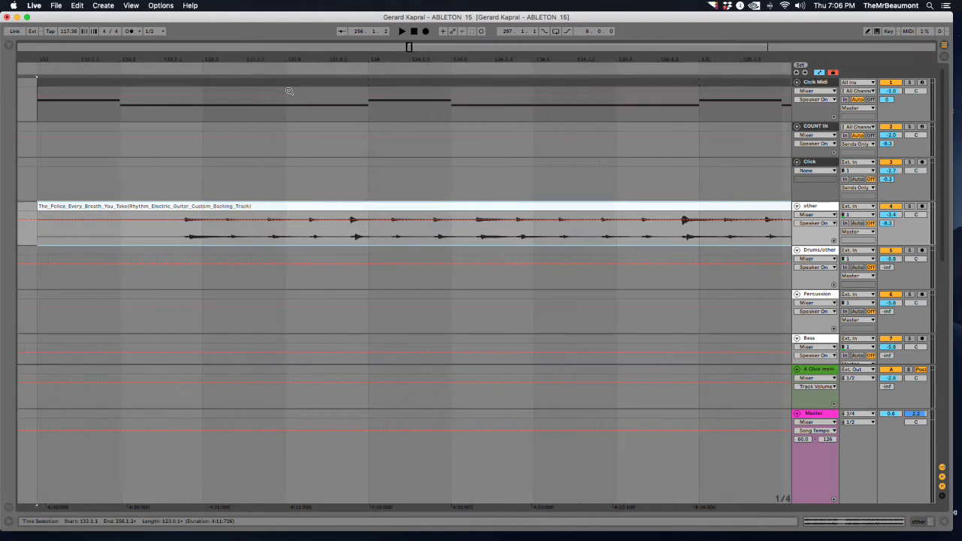
{"action": "right_click", "coordinate": [374, 239]}
{"action": "left_click", "coordinate": [386, 345]}
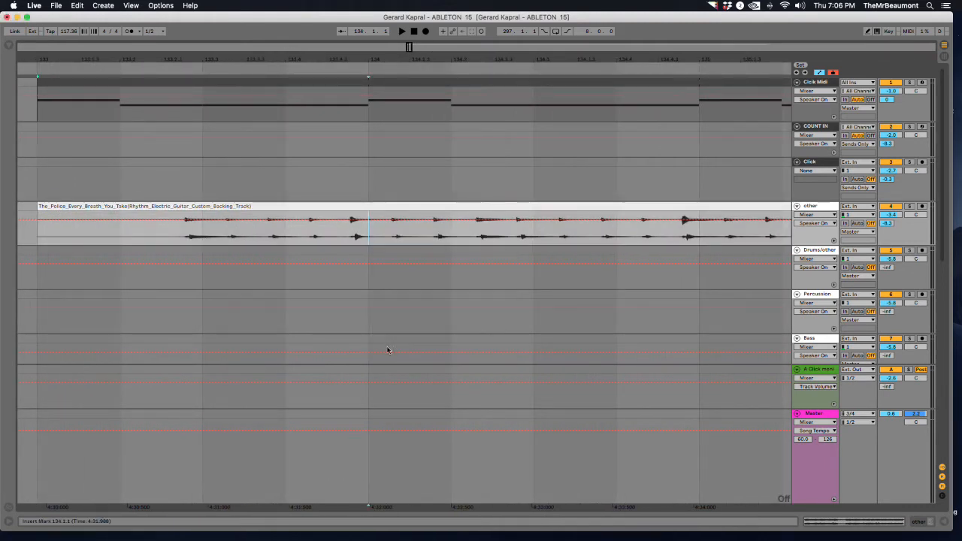
{"action": "left_click_drag", "start_coordinate": [373, 205], "coordinate": [391, 209]}
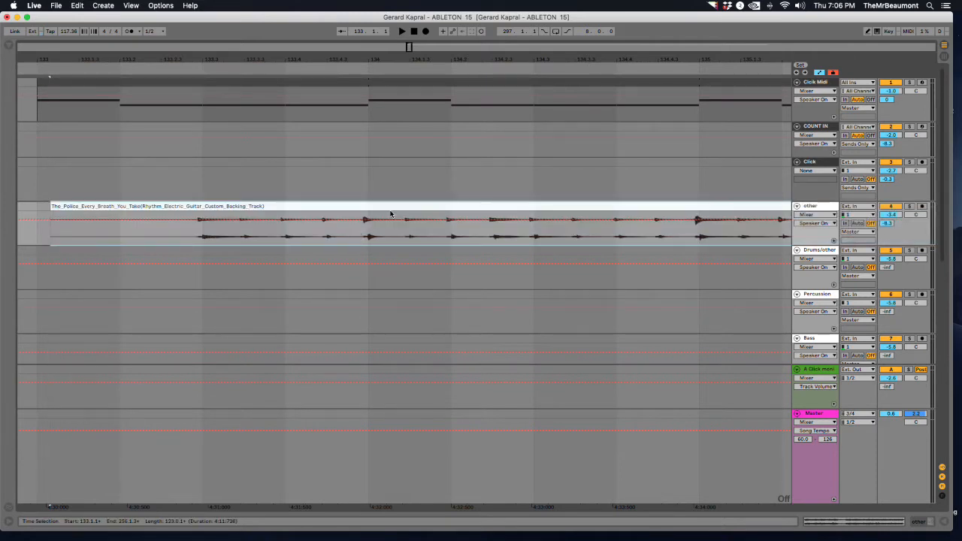
Audition the click with the backing track and move The Police clip about two beats later so its first note falls on bar 134.
{"action": "key", "text": "space"}
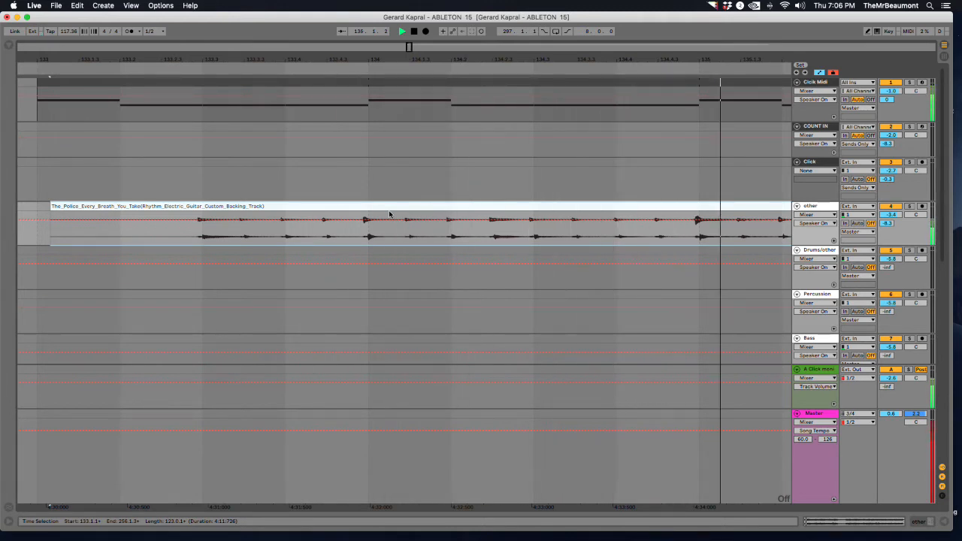
{"action": "left_click", "coordinate": [209, 206]}
{"action": "key", "text": "space"}
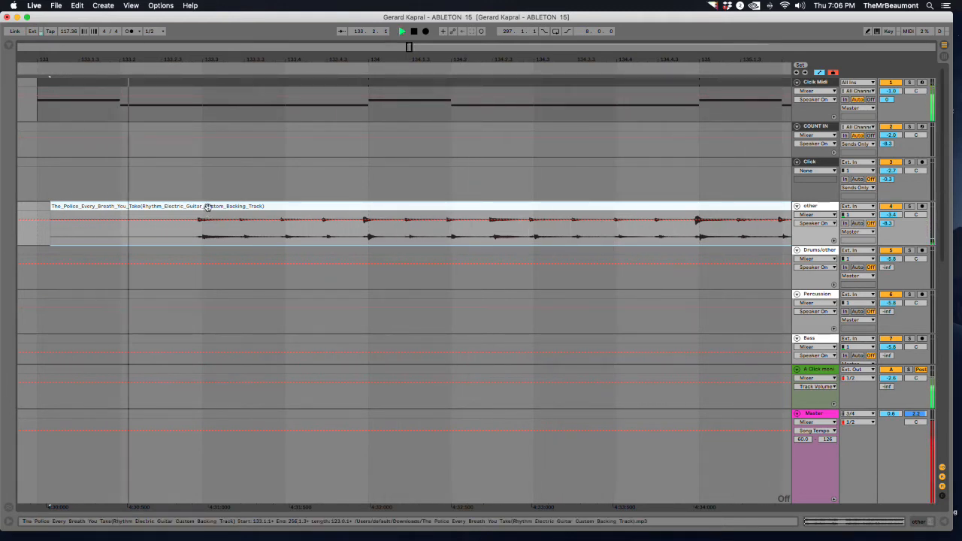
{"action": "left_click_drag", "start_coordinate": [209, 205], "coordinate": [376, 208]}
Play the click and the backing track together to check their sync further into the song, and stop playback.
{"action": "key", "text": "space"}
{"action": "key", "text": "space"}
{"action": "key", "text": "space"}
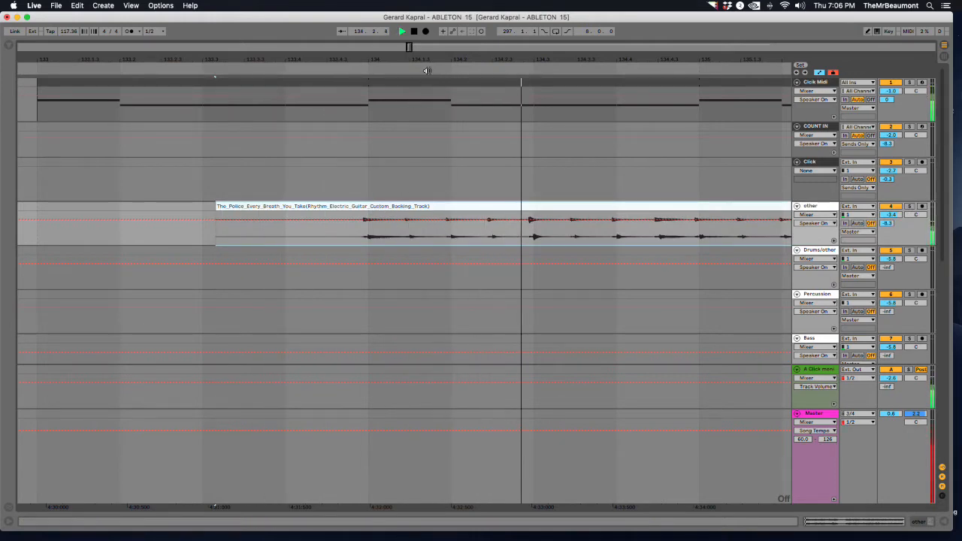
{"action": "left_click_drag", "start_coordinate": [434, 60], "coordinate": [186, 60]}
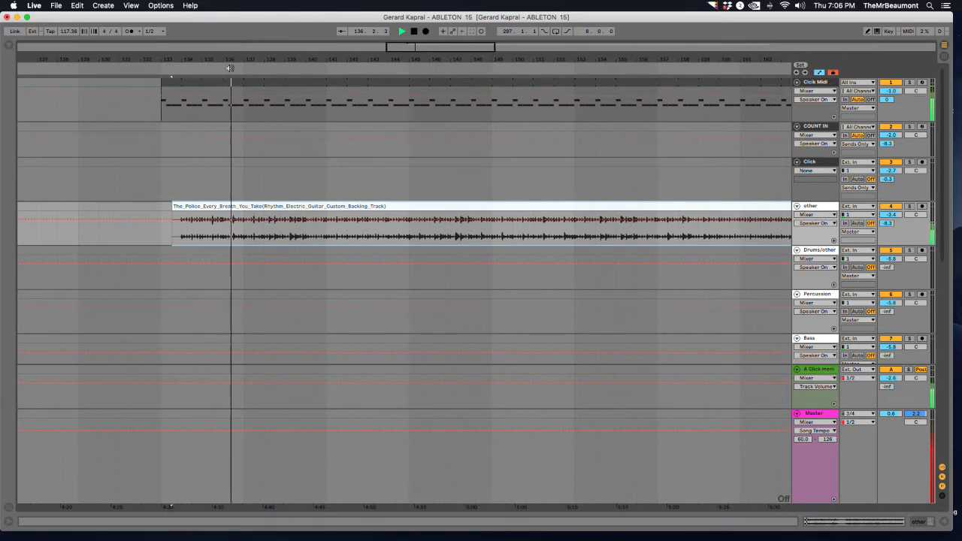
{"action": "left_click_drag", "start_coordinate": [258, 58], "coordinate": [258, 58]}
{"action": "left_click", "coordinate": [373, 63]}
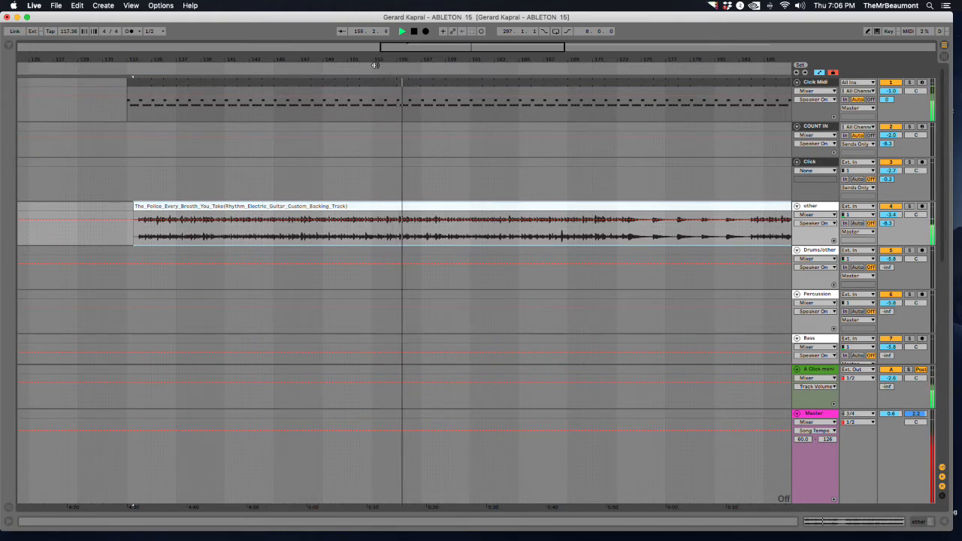
{"action": "key", "text": "space"}
Set the fixed grid to 1/4 and extend the start of the Click Midi clip back to bar 132.
{"action": "left_click_drag", "start_coordinate": [126, 56], "coordinate": [163, 125]}
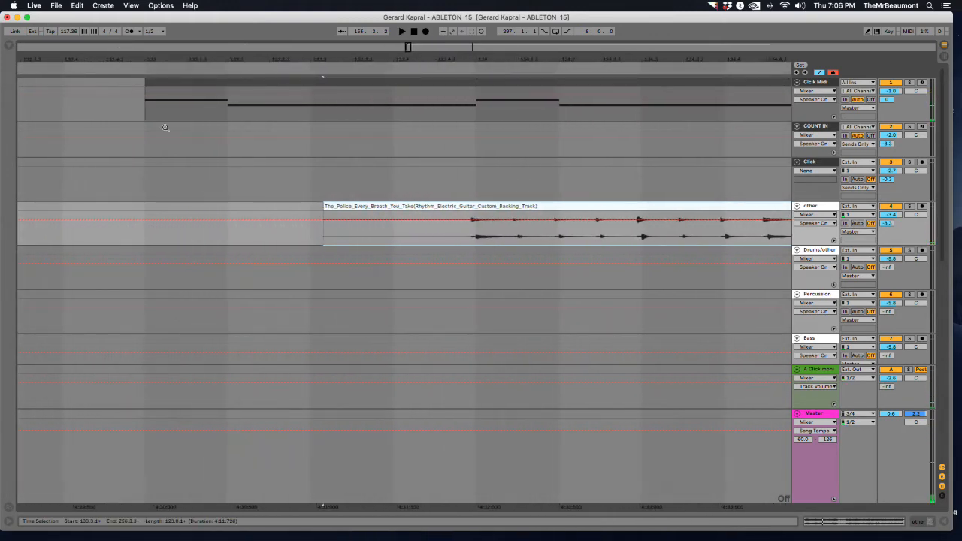
{"action": "left_click_drag", "start_coordinate": [199, 60], "coordinate": [301, 62]}
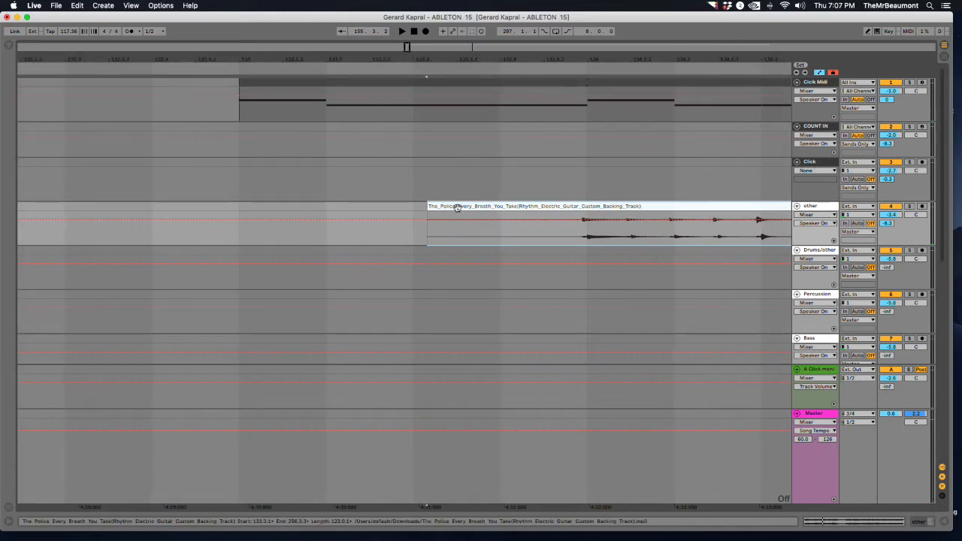
{"action": "left_click", "coordinate": [333, 57]}
{"action": "mouse_move", "coordinate": [339, 55]}
{"action": "left_mouse_down"}
{"action": "mouse_move", "coordinate": [328, 54]}
{"action": "mouse_move", "coordinate": [444, 49]}
{"action": "left_mouse_up"}
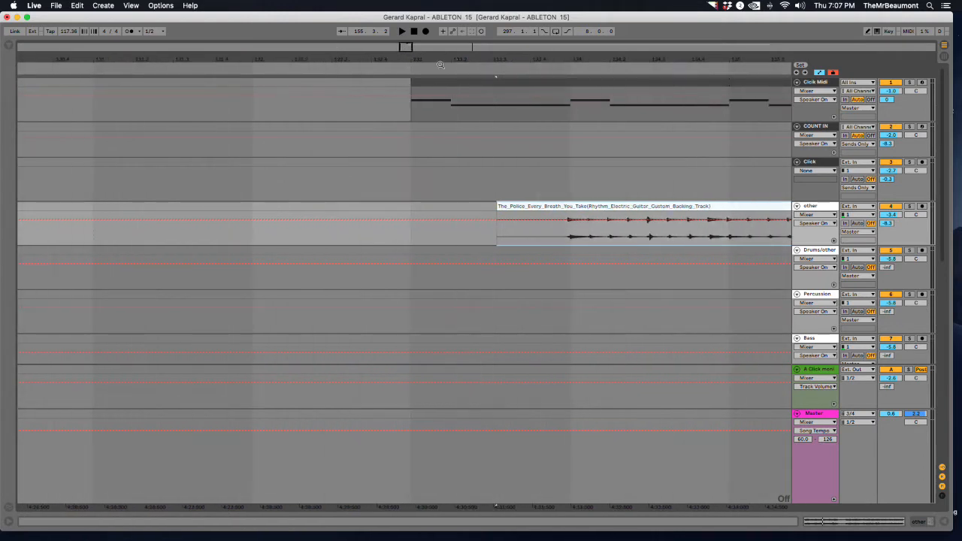
{"action": "left_click_drag", "start_coordinate": [412, 83], "coordinate": [267, 115]}
{"action": "right_click", "coordinate": [267, 115]}
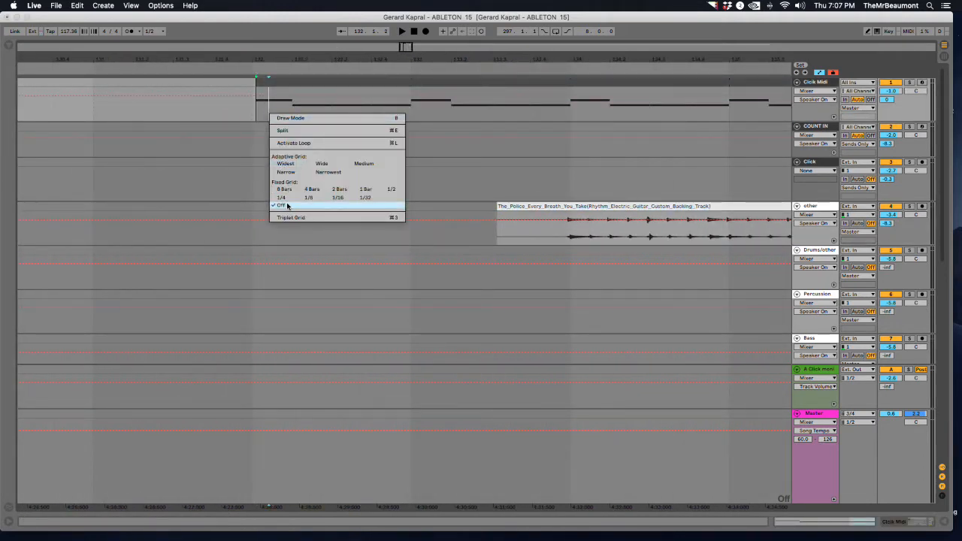
{"action": "left_click", "coordinate": [280, 200]}
{"action": "left_click_drag", "start_coordinate": [258, 82], "coordinate": [248, 83]}
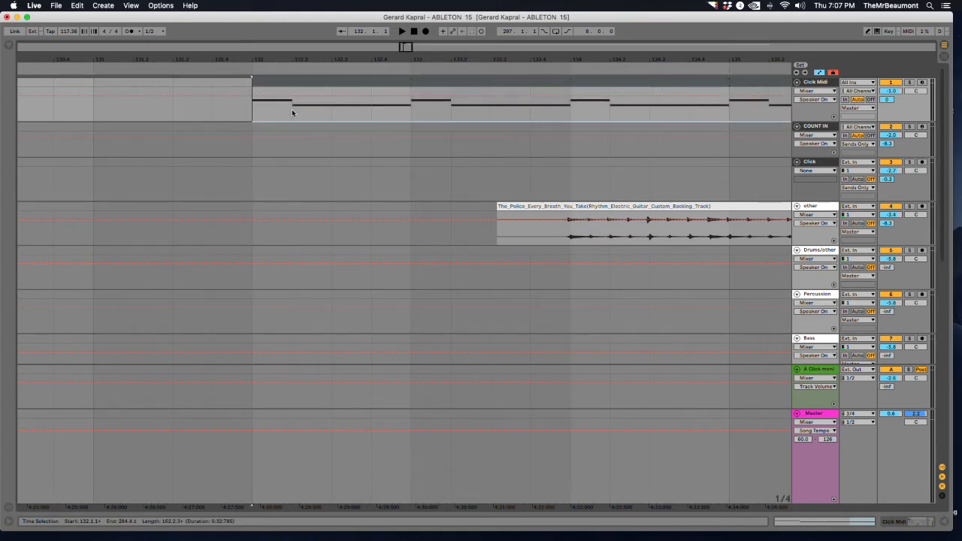
{"action": "right_click", "coordinate": [271, 187]}
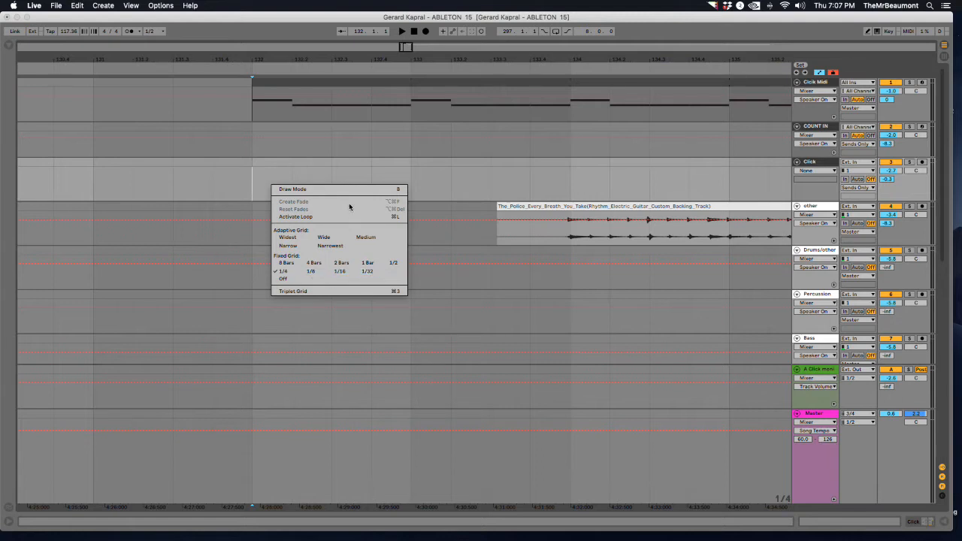
{"action": "left_click", "coordinate": [298, 179]}
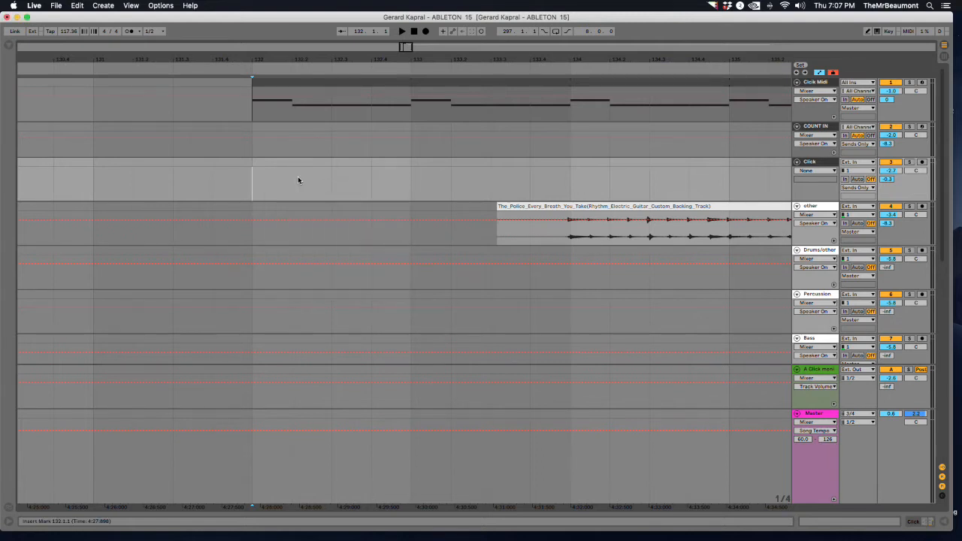
{"action": "left_click", "coordinate": [293, 82]}
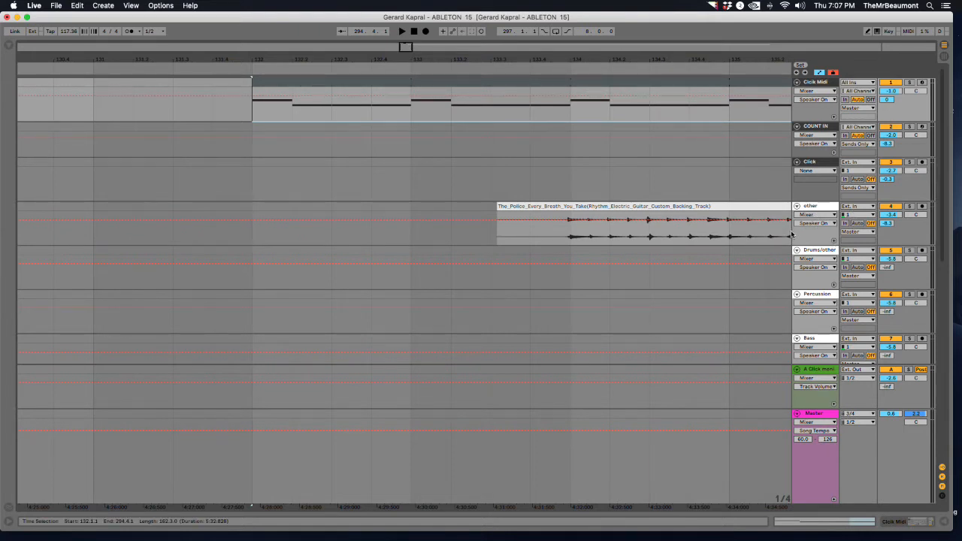
Arm the "other" track and record on it from bar 132 until just before bar 134.
{"action": "left_click", "coordinate": [809, 206]}
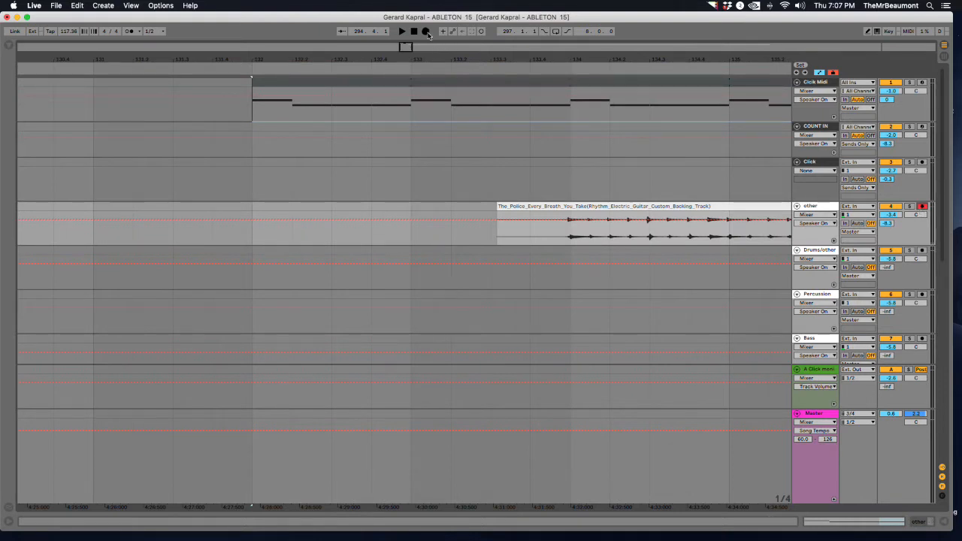
{"action": "left_click", "coordinate": [292, 83]}
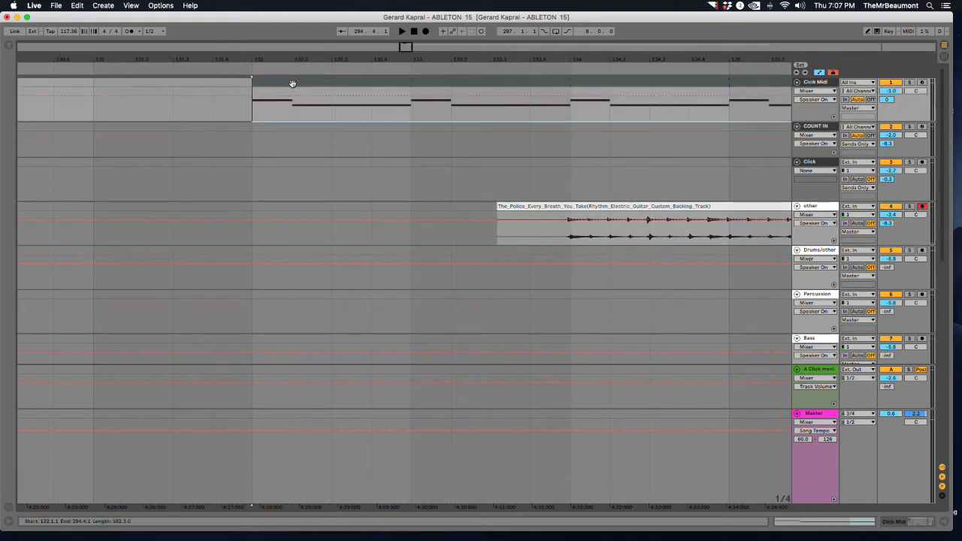
{"action": "left_click", "coordinate": [425, 32]}
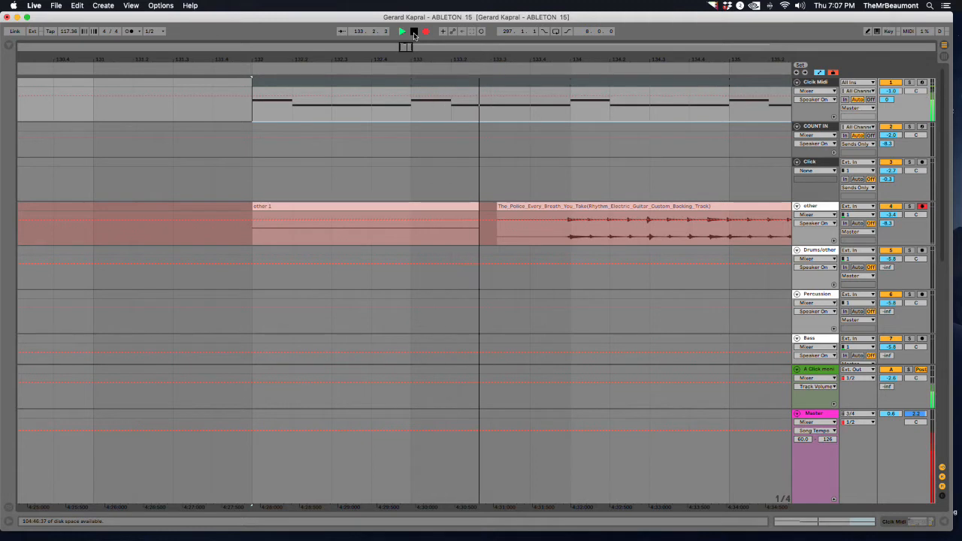
{"action": "left_click", "coordinate": [414, 32]}
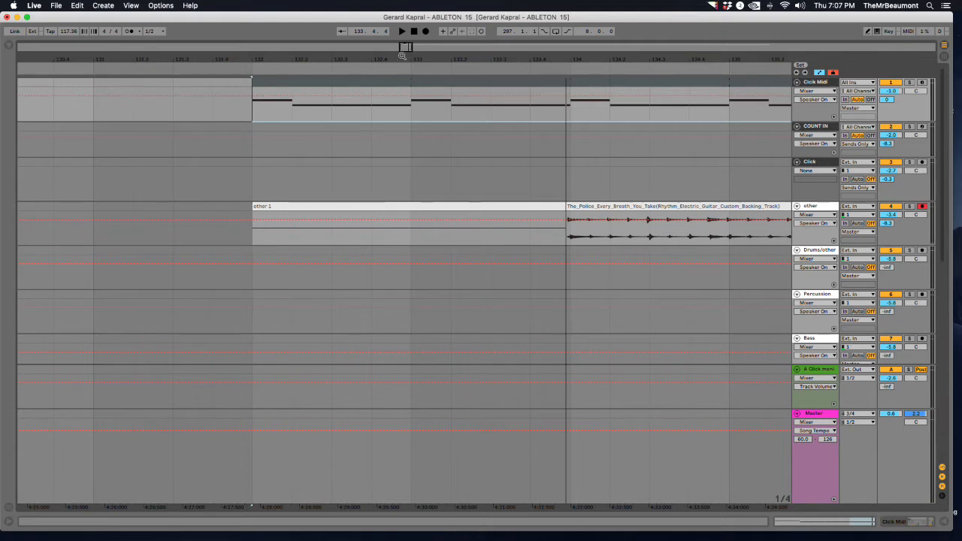
Examine the recorded section before The Police clip, and select the COUNT IN track.
{"action": "left_click_drag", "start_coordinate": [403, 54], "coordinate": [237, 84]}
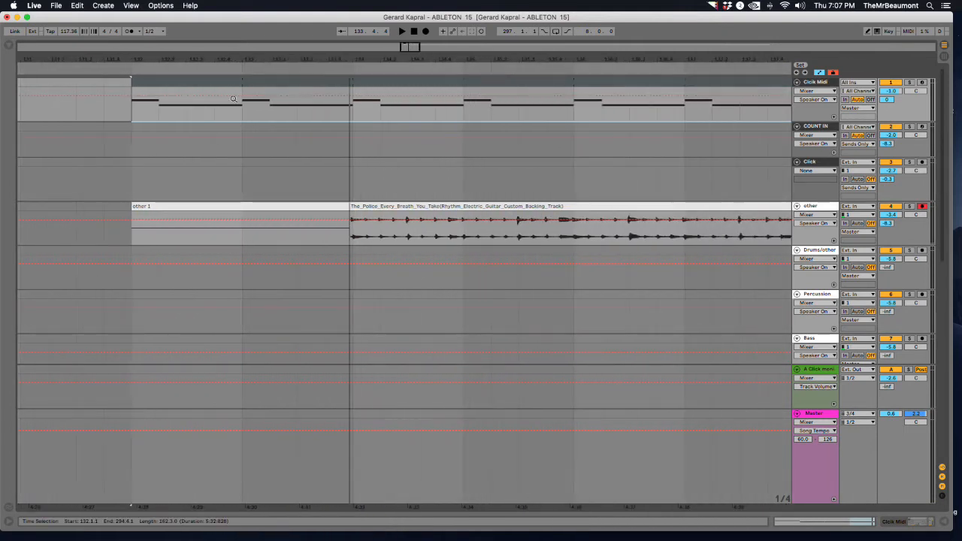
{"action": "left_click", "coordinate": [412, 206]}
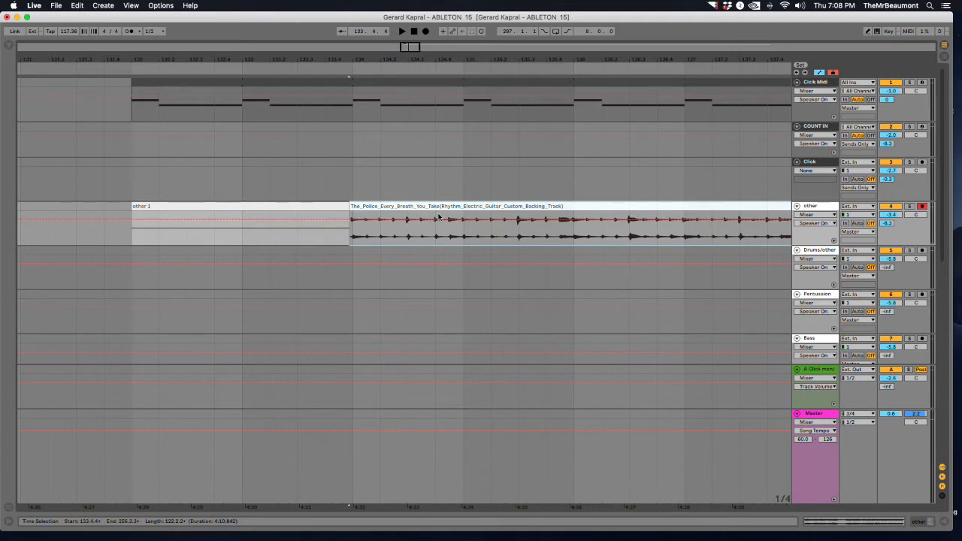
{"action": "left_click", "coordinate": [818, 129]}
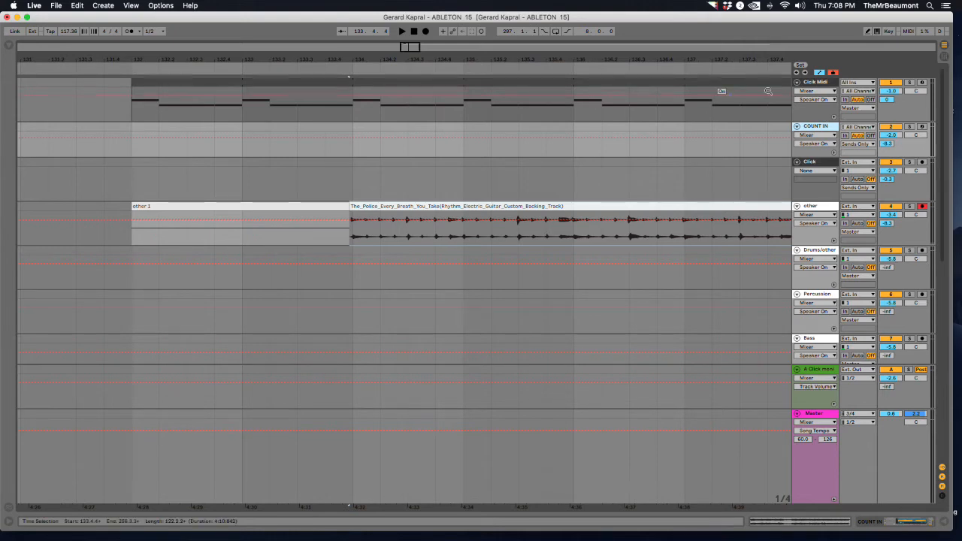
Switch to Session View, hide the browser, and narrow the Click Midi track column.
{"action": "key", "text": "Tab"}
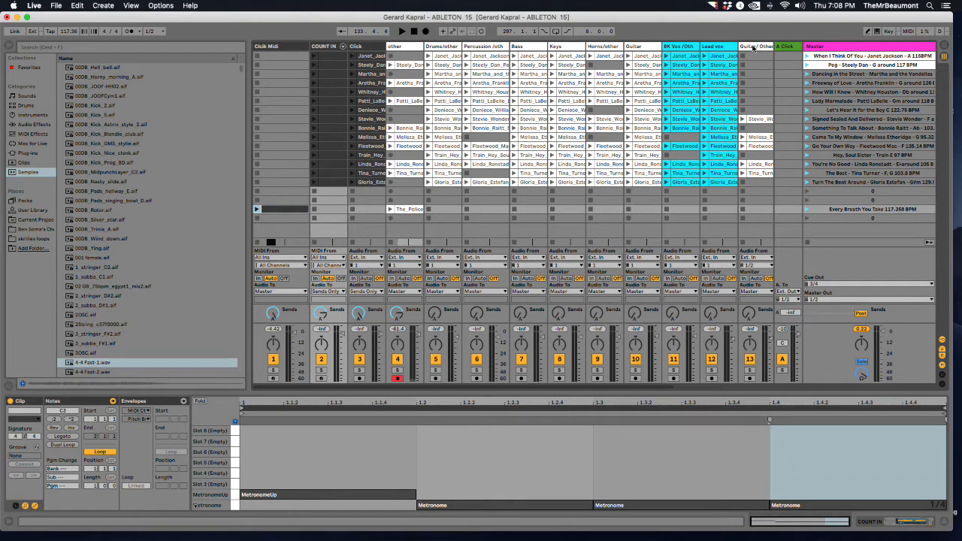
{"action": "left_click", "coordinate": [283, 48]}
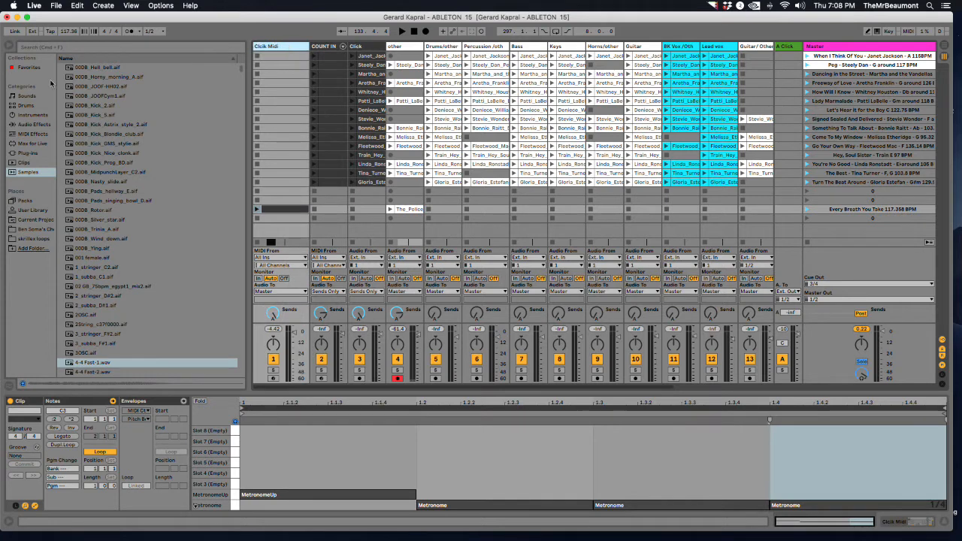
{"action": "left_click", "coordinate": [10, 48]}
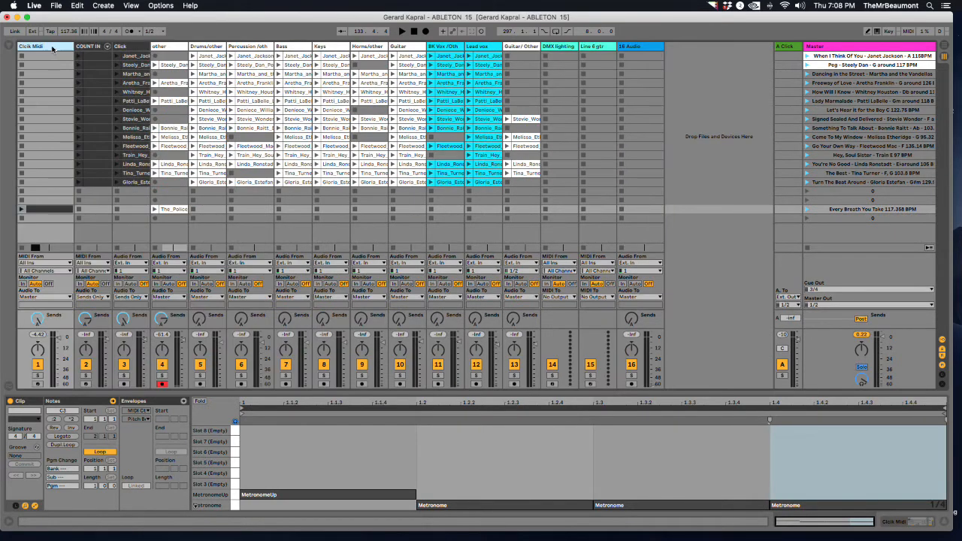
{"action": "left_click_drag", "start_coordinate": [55, 47], "coordinate": [48, 49]}
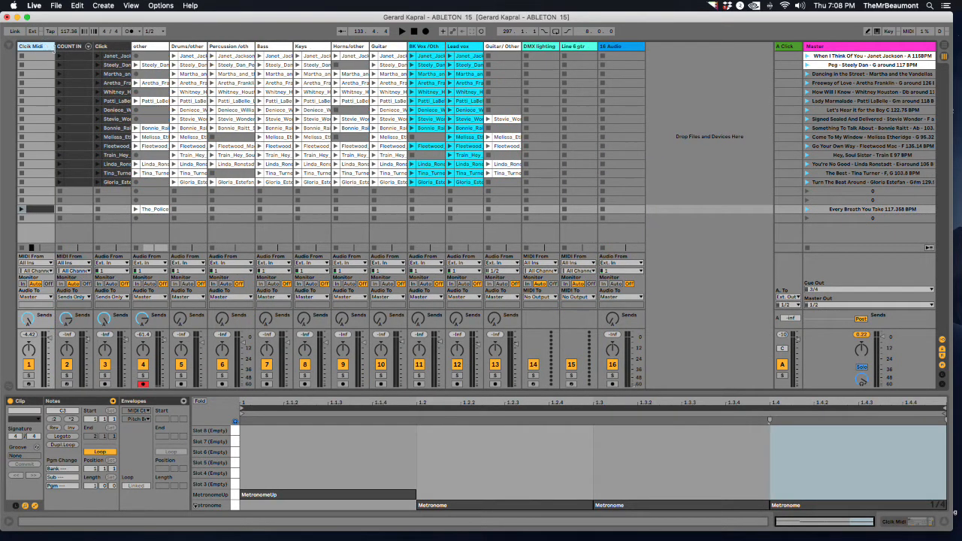
Step through the tracks one by one, from DMX lighting and Line 6 gtr back to the Click track, to review the session layout.
{"action": "left_click", "coordinate": [541, 50]}
{"action": "key", "text": "Right"}
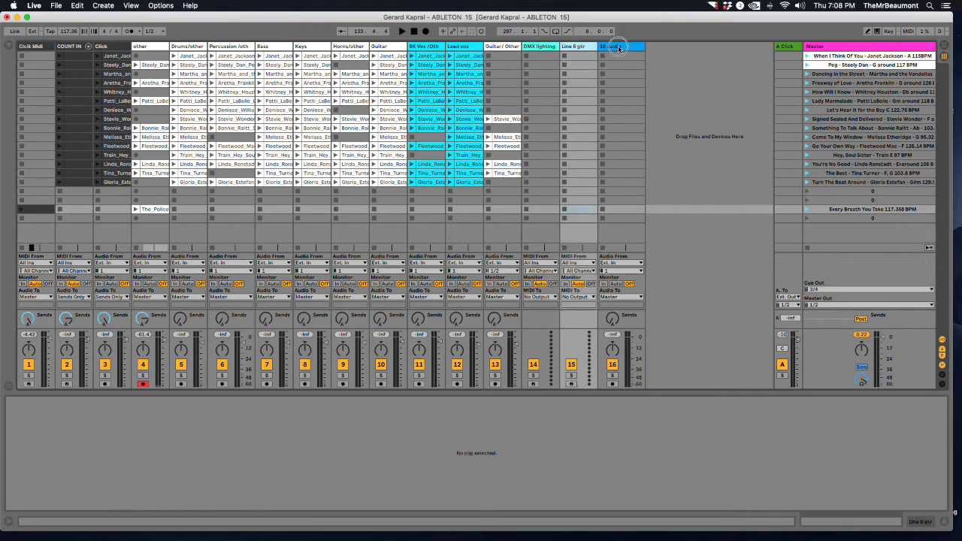
{"action": "key", "text": "Right"}
{"action": "left_click", "coordinate": [540, 50]}
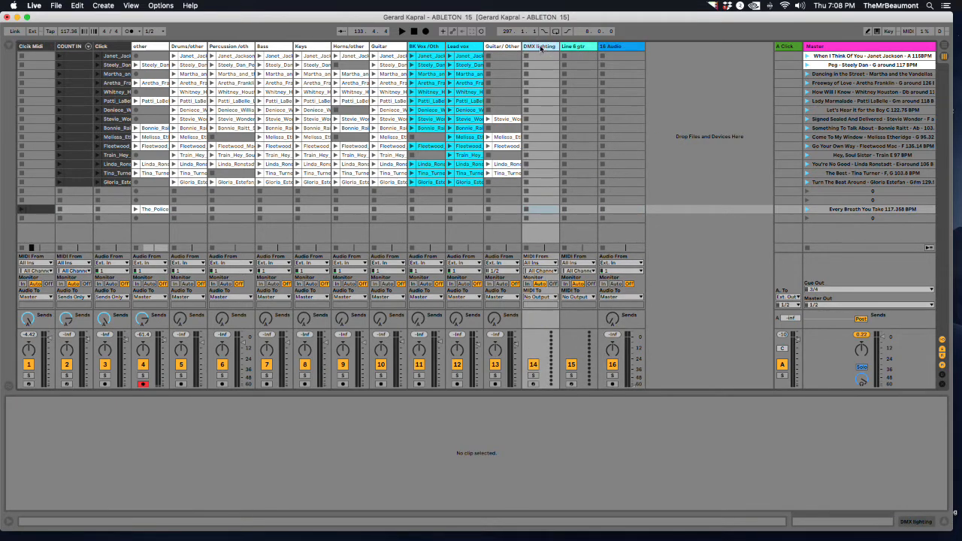
{"action": "left_click", "coordinate": [500, 50]}
{"action": "left_click", "coordinate": [466, 50]}
{"action": "left_click", "coordinate": [421, 54]}
{"action": "left_click", "coordinate": [382, 50]}
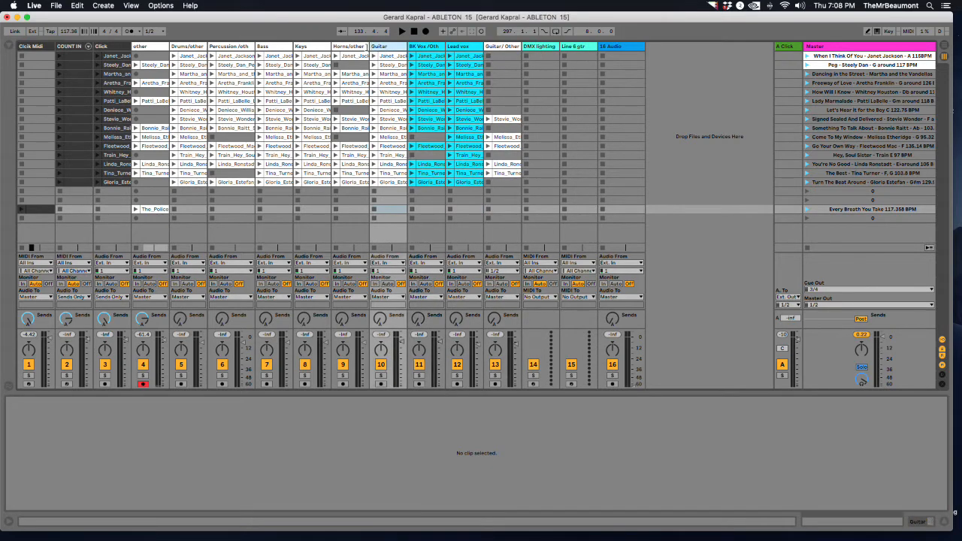
{"action": "left_click", "coordinate": [346, 51]}
{"action": "left_click", "coordinate": [309, 51]}
{"action": "left_click", "coordinate": [269, 51]}
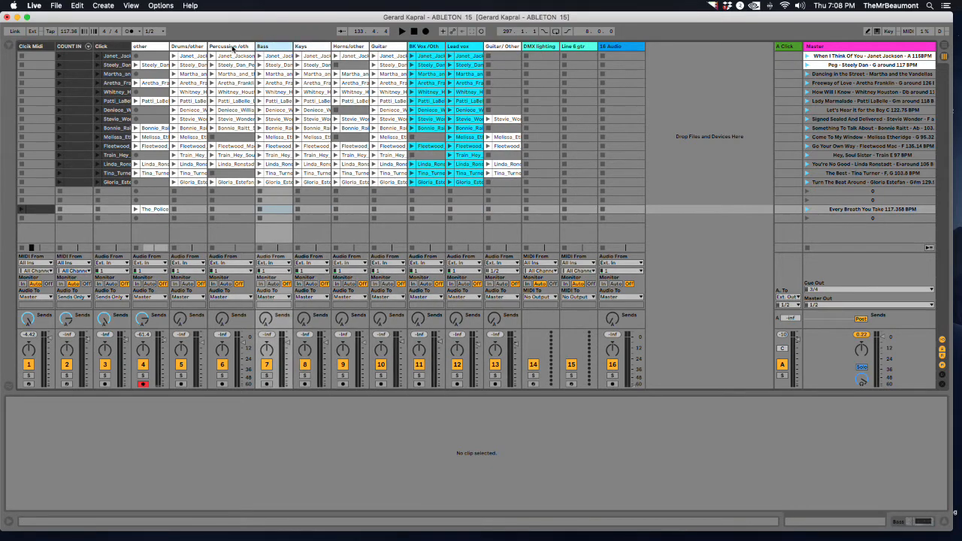
{"action": "left_click", "coordinate": [232, 50]}
{"action": "left_click", "coordinate": [184, 48]}
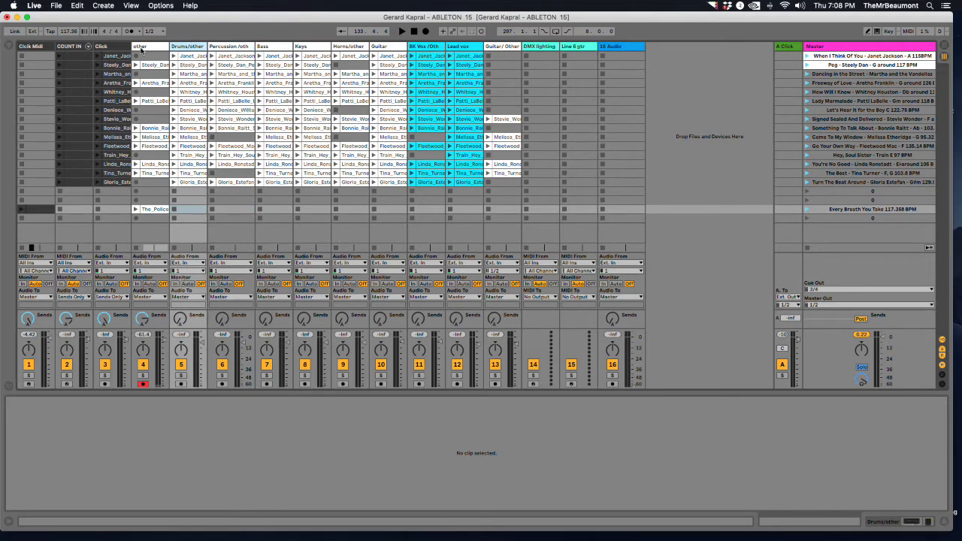
{"action": "left_click", "coordinate": [147, 50]}
{"action": "left_click", "coordinate": [113, 50]}
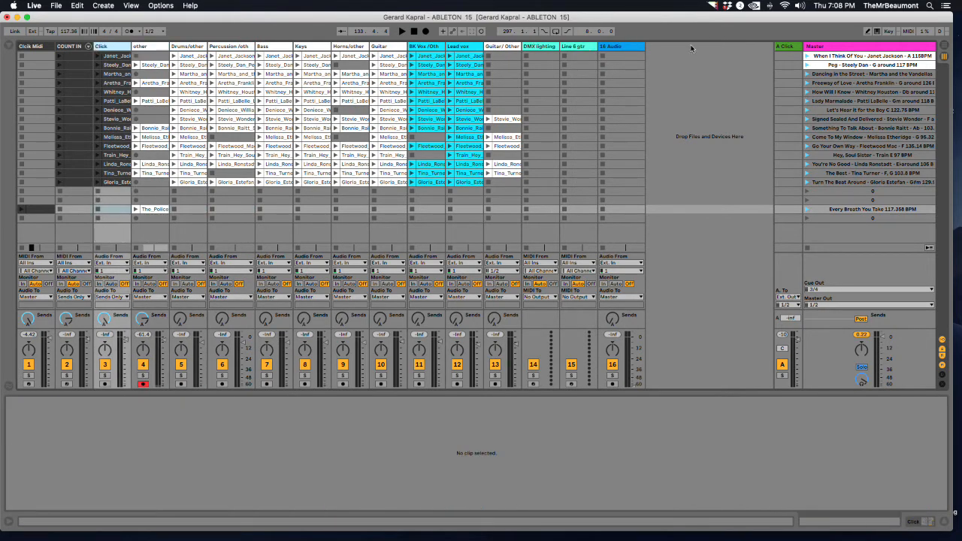
Delete the DMX lighting, Line 6 gtr and 16 Audio tracks together.
{"action": "left_click", "coordinate": [614, 50]}
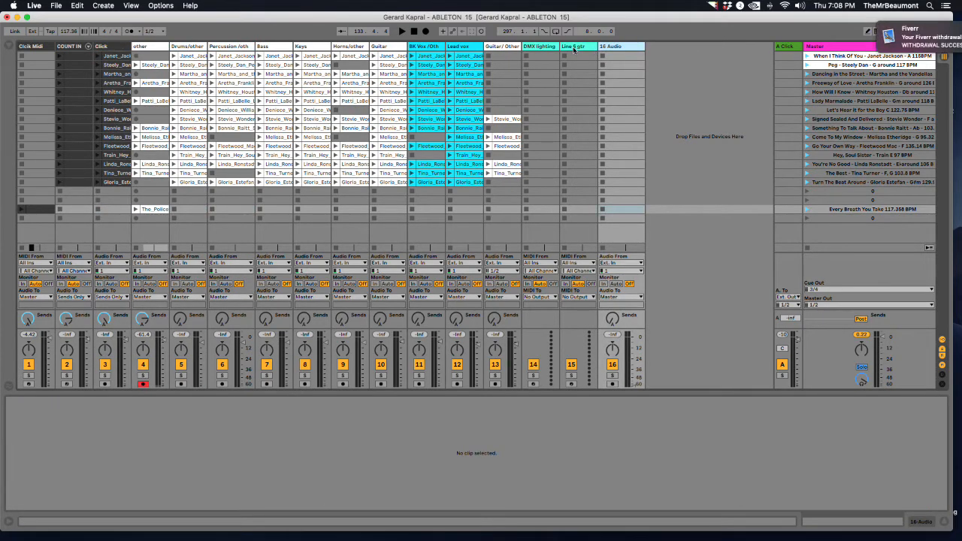
{"action": "left_click", "coordinate": [545, 46]}
{"action": "key", "text": "Delete"}
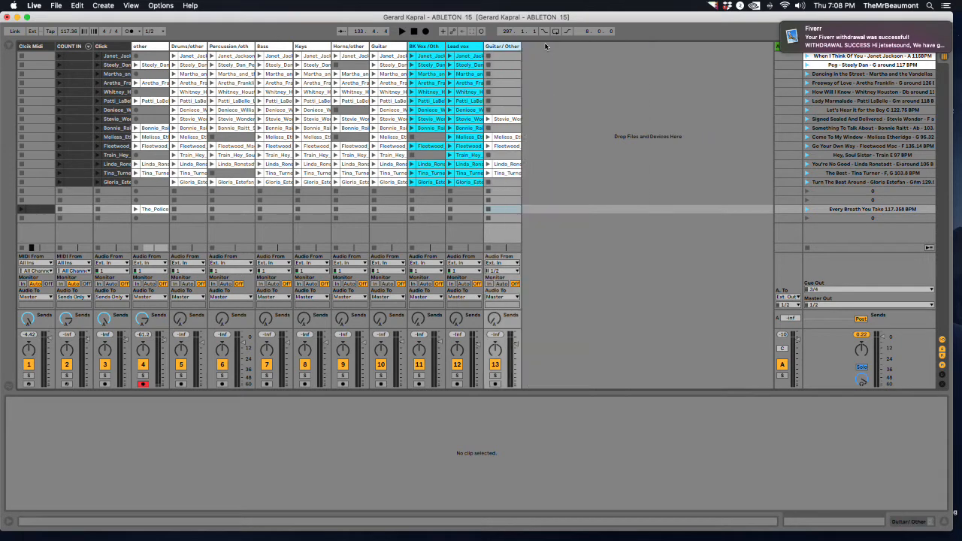
Insert a new MIDI track directly after the Guitar/Other track.
{"action": "left_click", "coordinate": [30, 47]}
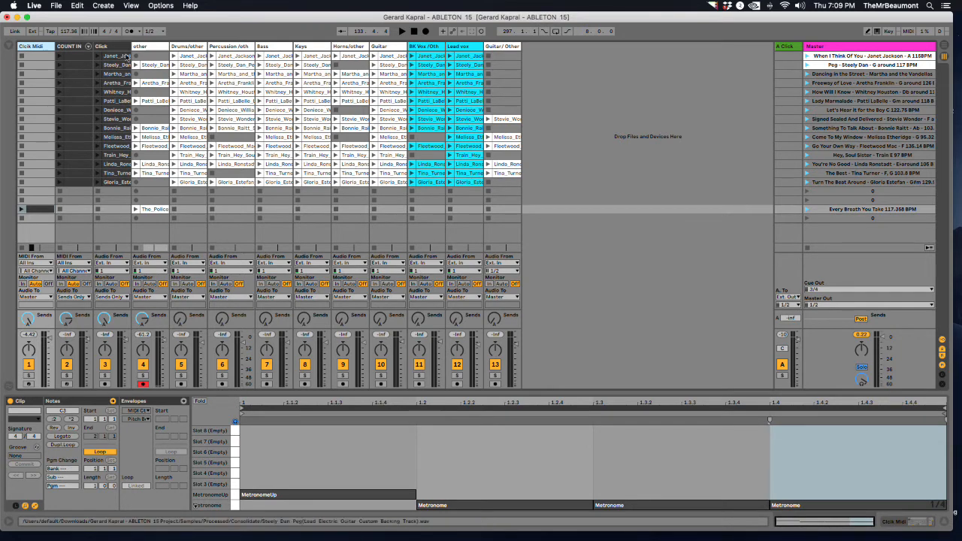
{"action": "left_click", "coordinate": [503, 46]}
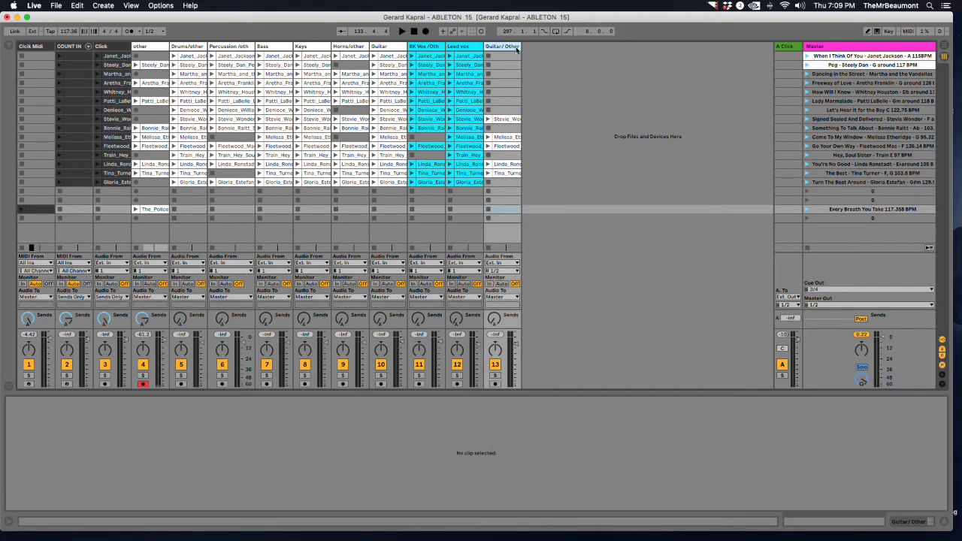
{"action": "left_click", "coordinate": [510, 47]}
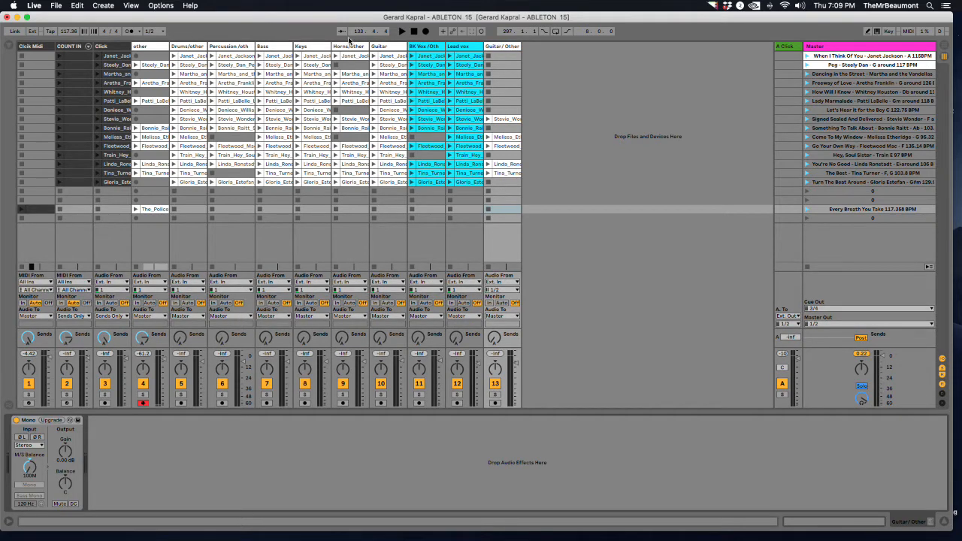
{"action": "left_click", "coordinate": [102, 6]}
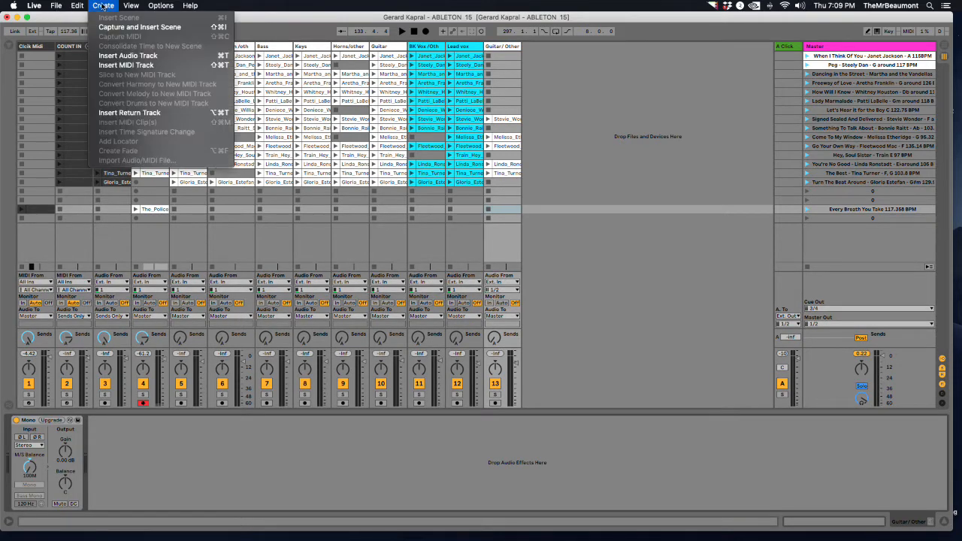
{"action": "left_click", "coordinate": [118, 66]}
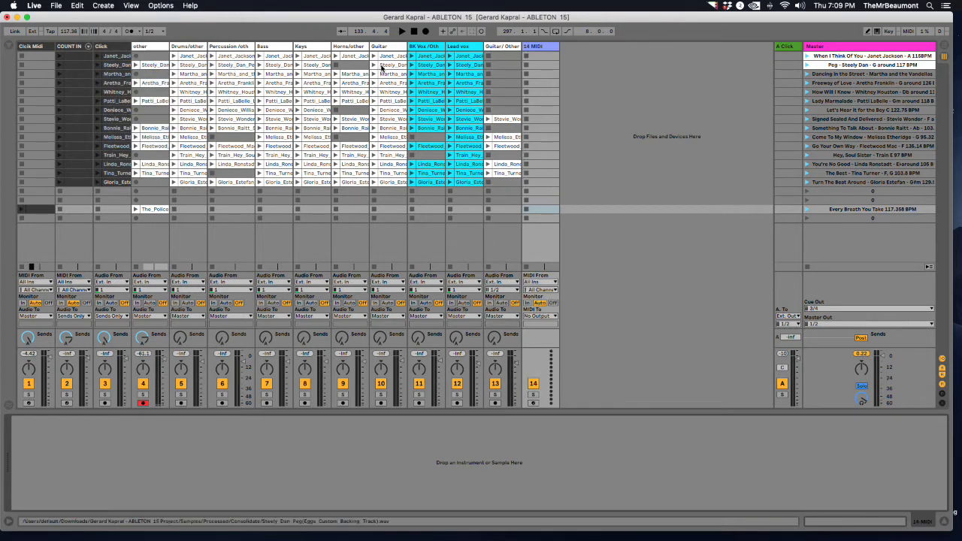
Rename the new MIDI track as drum rack.
{"action": "right_click", "coordinate": [541, 48]}
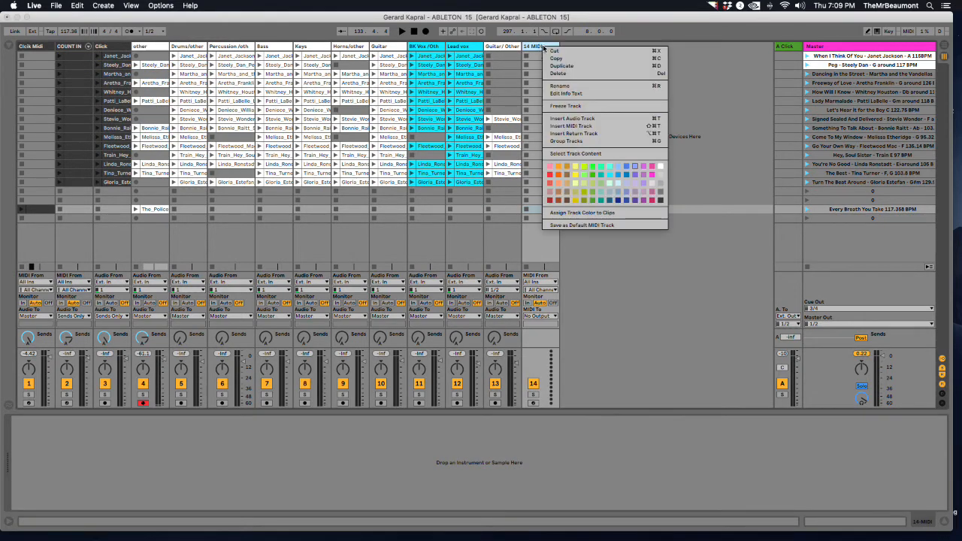
{"action": "left_click", "coordinate": [558, 88]}
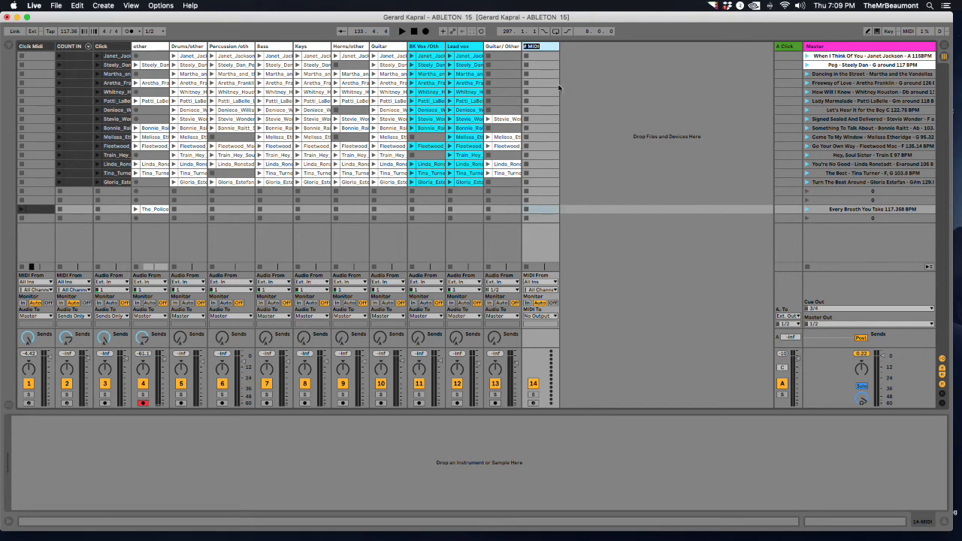
{"action": "type", "text": "drum rack"}
{"action": "key", "text": "Return"}
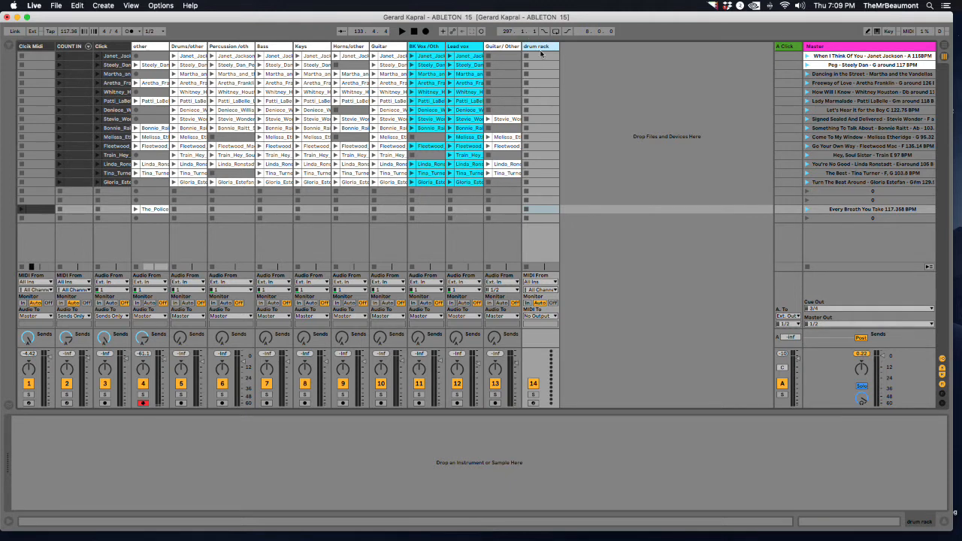
Load an empty Drum Rack instrument onto the drum rack track, and remove the device again.
{"action": "left_click", "coordinate": [9, 50]}
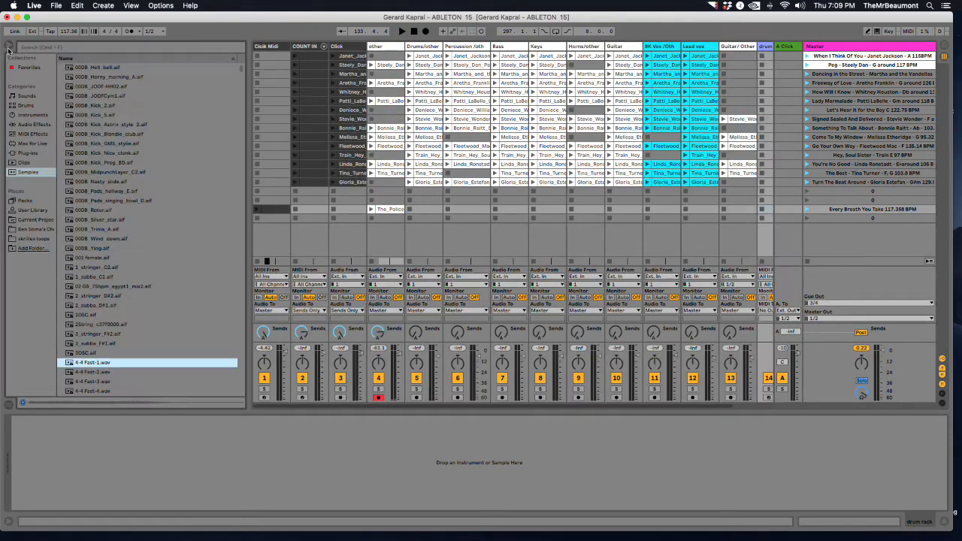
{"action": "left_click", "coordinate": [28, 117]}
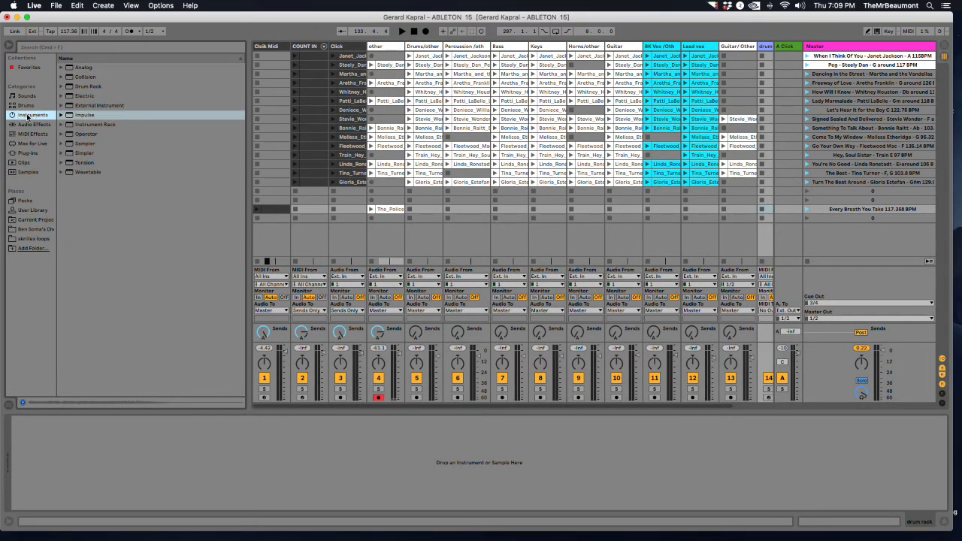
{"action": "left_click", "coordinate": [62, 87]}
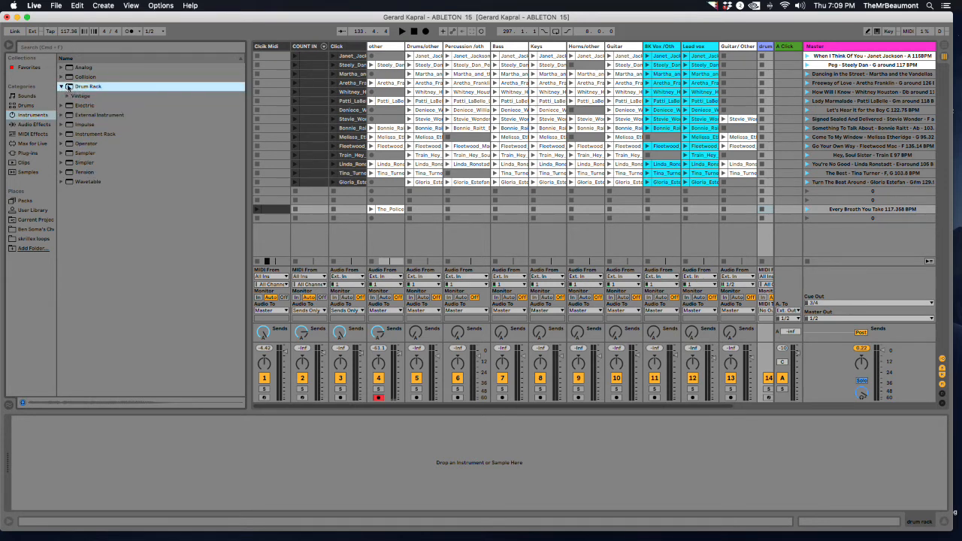
{"action": "left_click_drag", "start_coordinate": [68, 87], "coordinate": [103, 466]}
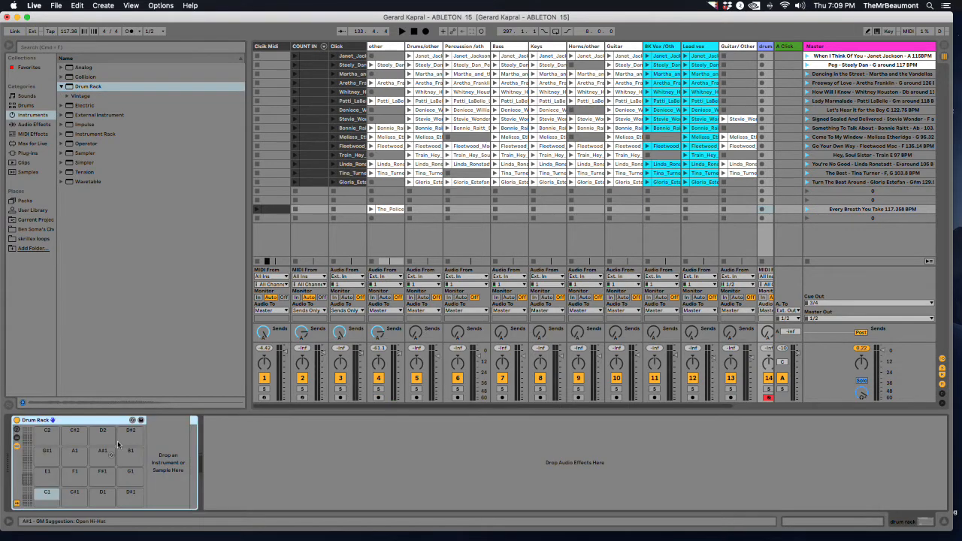
{"action": "left_click", "coordinate": [767, 48]}
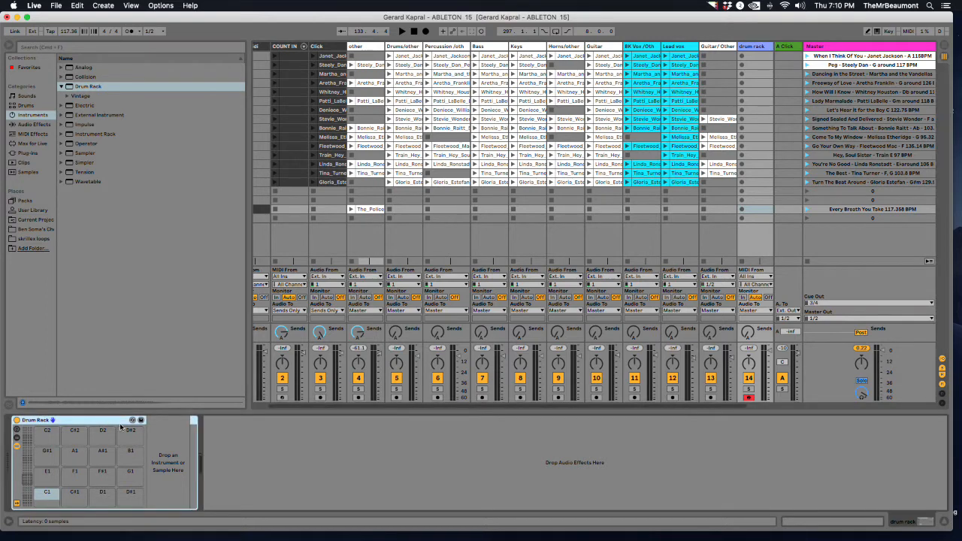
{"action": "key", "text": "Delete"}
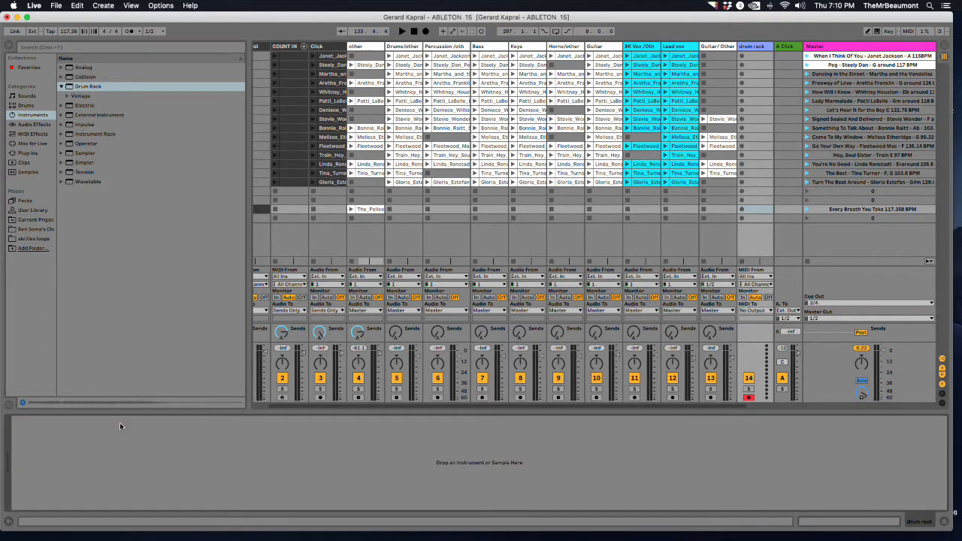
Preview the three kits in the Drum Rack's Vintage folder, and collapse the folder.
{"action": "left_click", "coordinate": [66, 96]}
{"action": "left_click", "coordinate": [82, 106]}
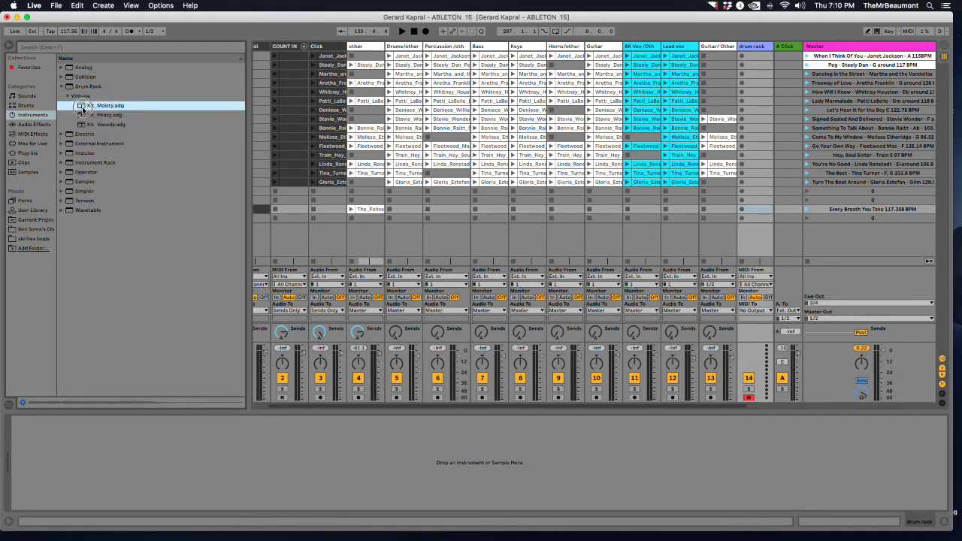
{"action": "left_click", "coordinate": [82, 115]}
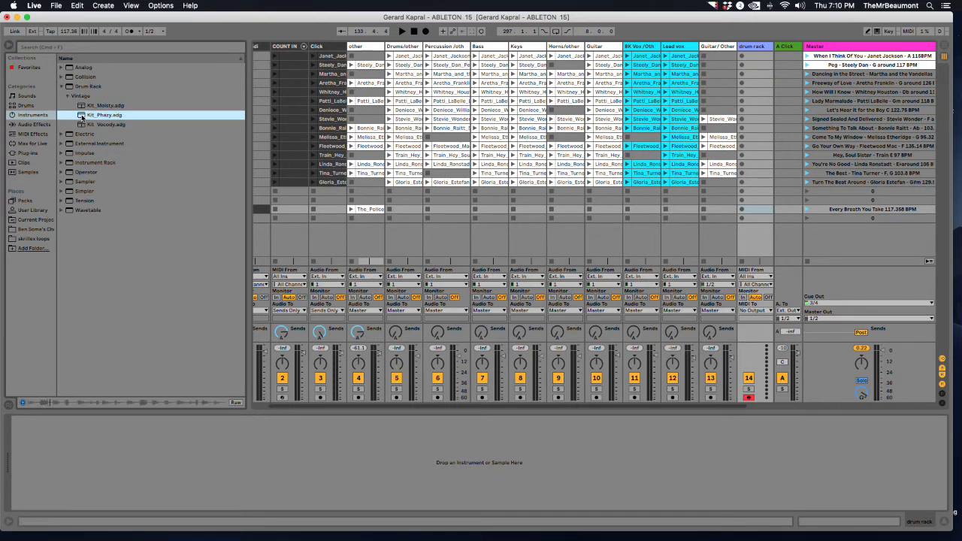
{"action": "left_click", "coordinate": [82, 125]}
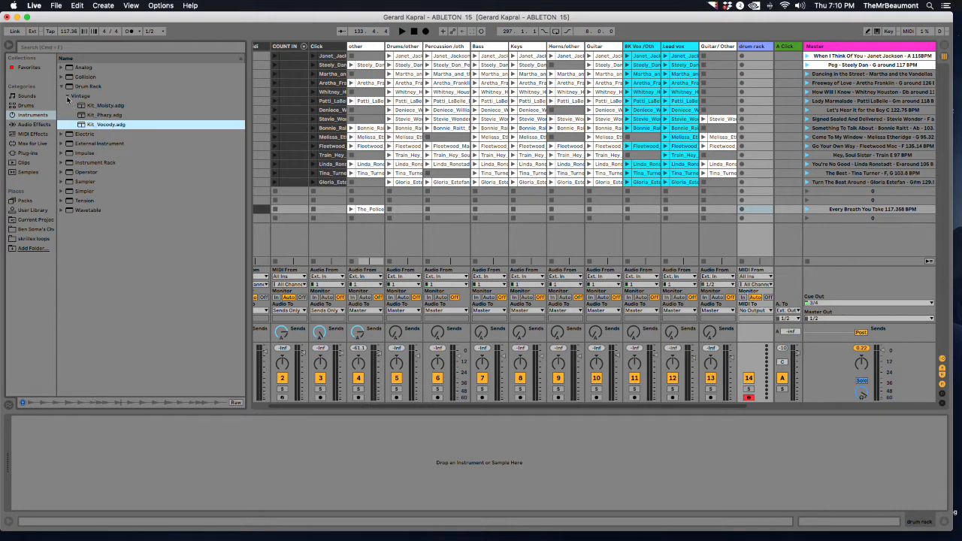
{"action": "left_click", "coordinate": [68, 97]}
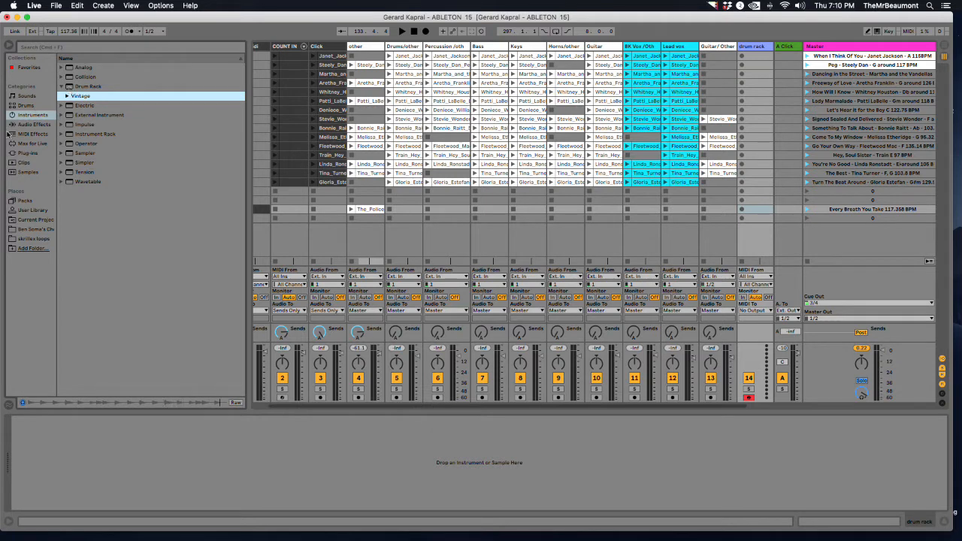
Compare the Impulse presets with the Drum Rack presets, and reopen the Drum Rack's Vintage folder.
{"action": "left_click", "coordinate": [69, 87]}
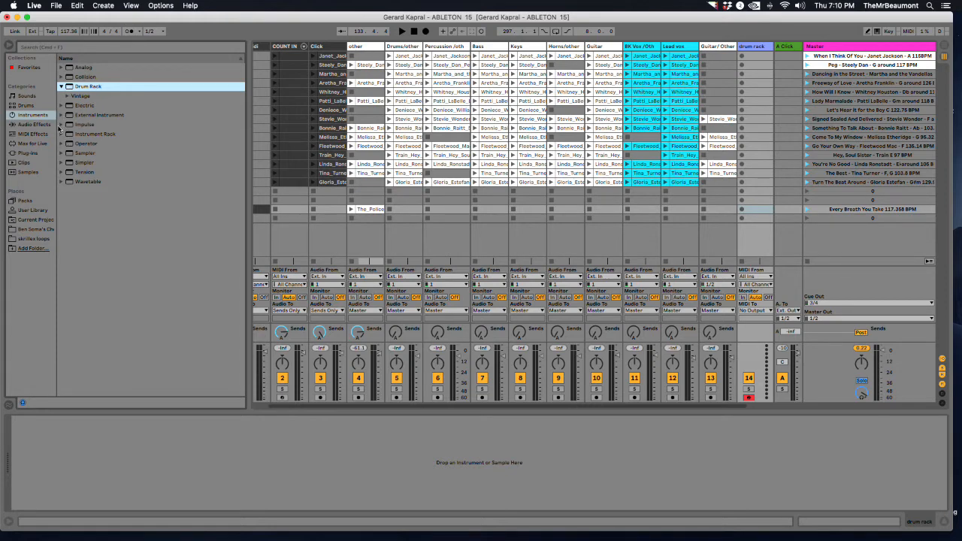
{"action": "left_click", "coordinate": [62, 125]}
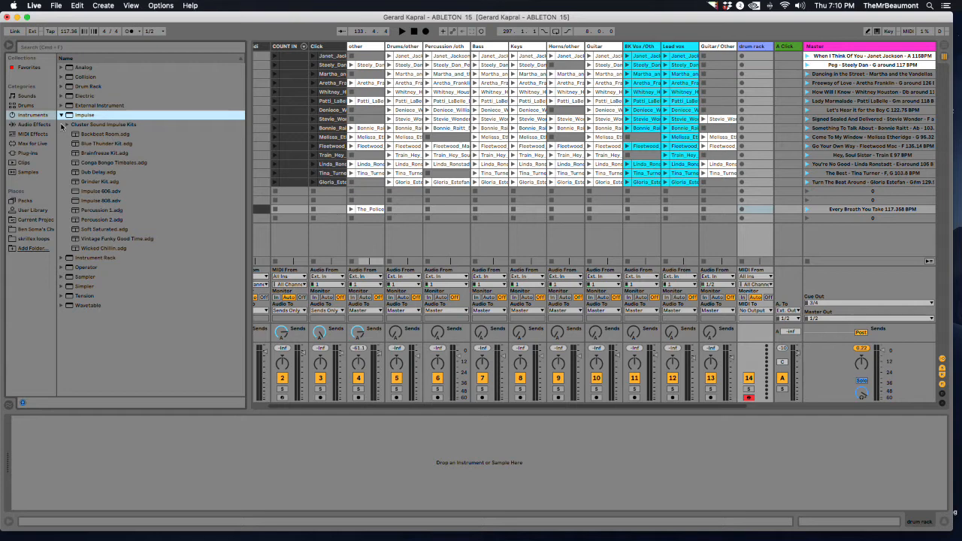
{"action": "left_click", "coordinate": [62, 125]}
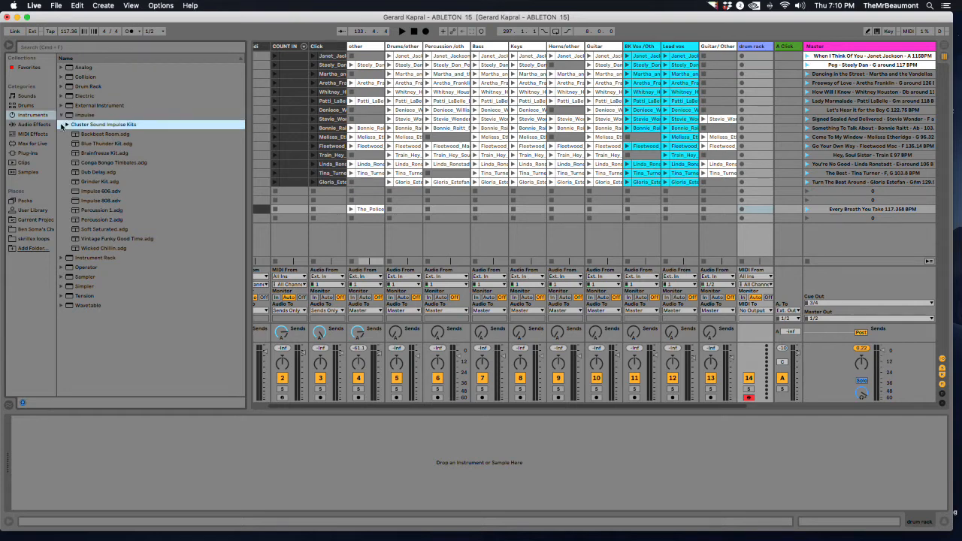
{"action": "left_click", "coordinate": [62, 88]}
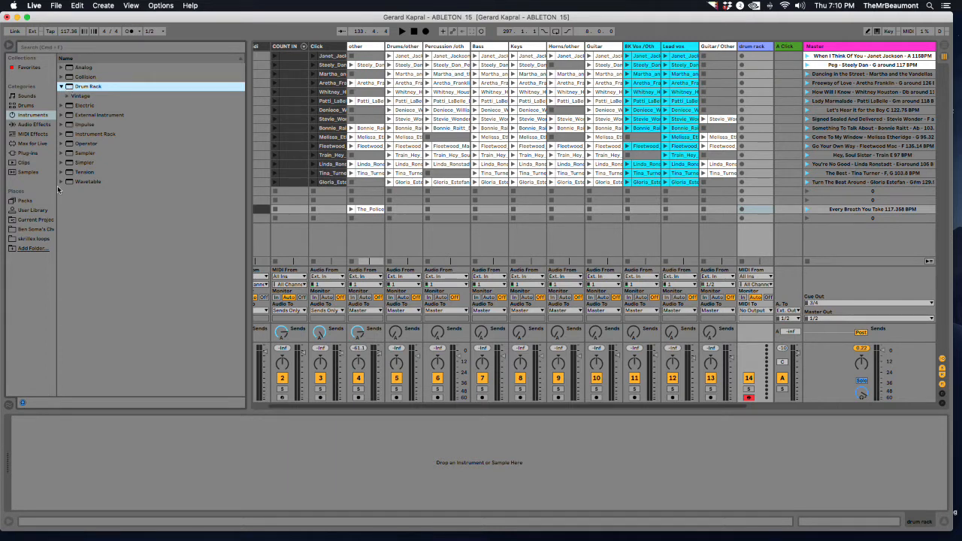
{"action": "left_click", "coordinate": [67, 96]}
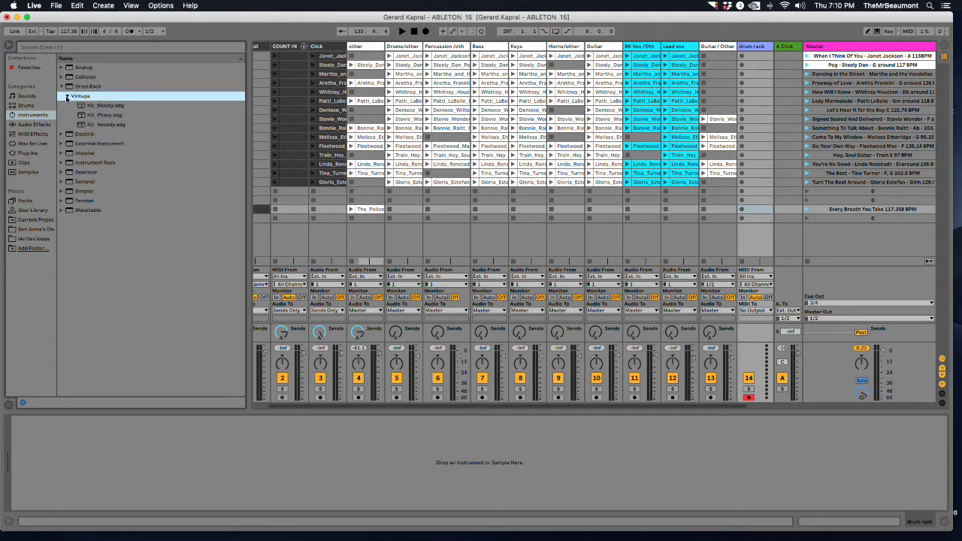
Preview the drum kits from Acoustic Australia Kit to Expo Kit in the Drive and Glow pack's Drums folder.
{"action": "left_click", "coordinate": [24, 201]}
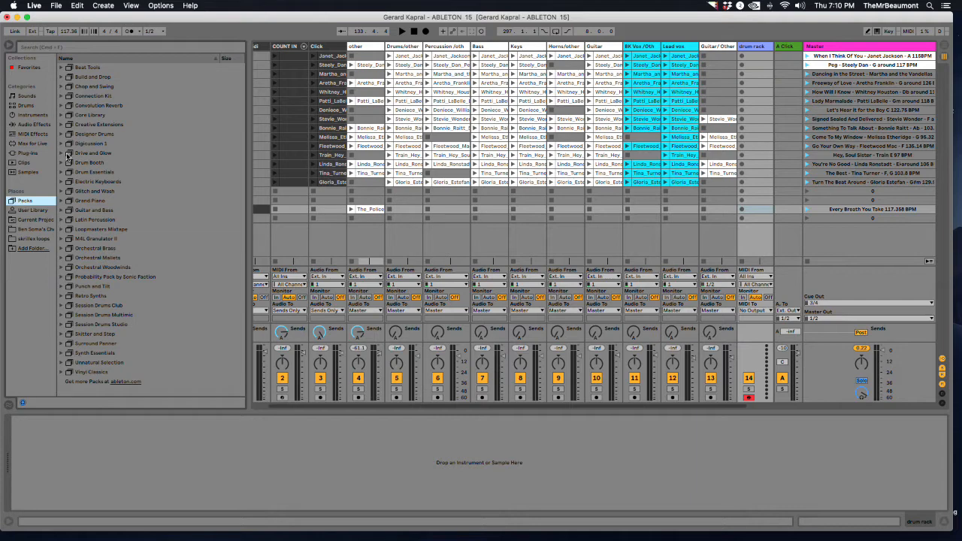
{"action": "left_click", "coordinate": [67, 156]}
{"action": "left_click", "coordinate": [62, 154]}
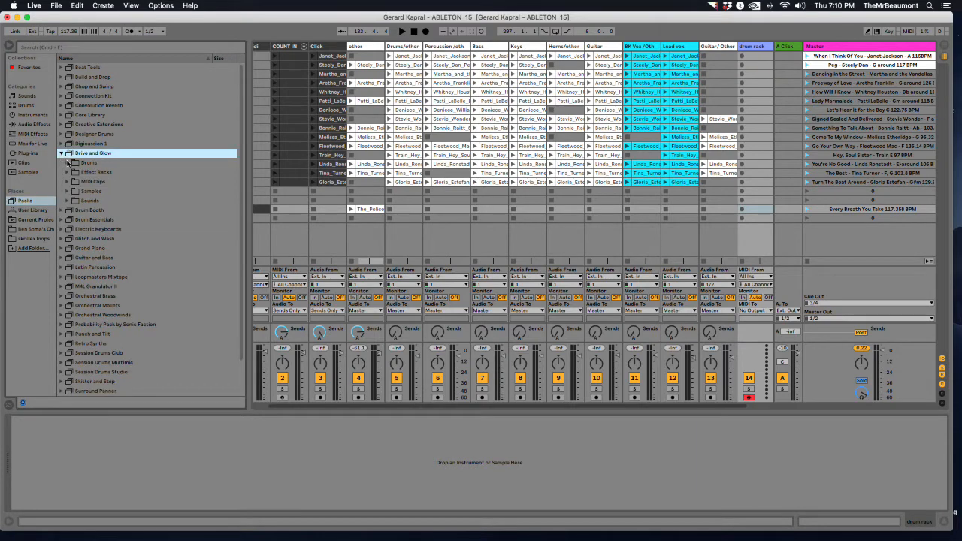
{"action": "left_click", "coordinate": [68, 162]}
{"action": "left_click", "coordinate": [81, 173]}
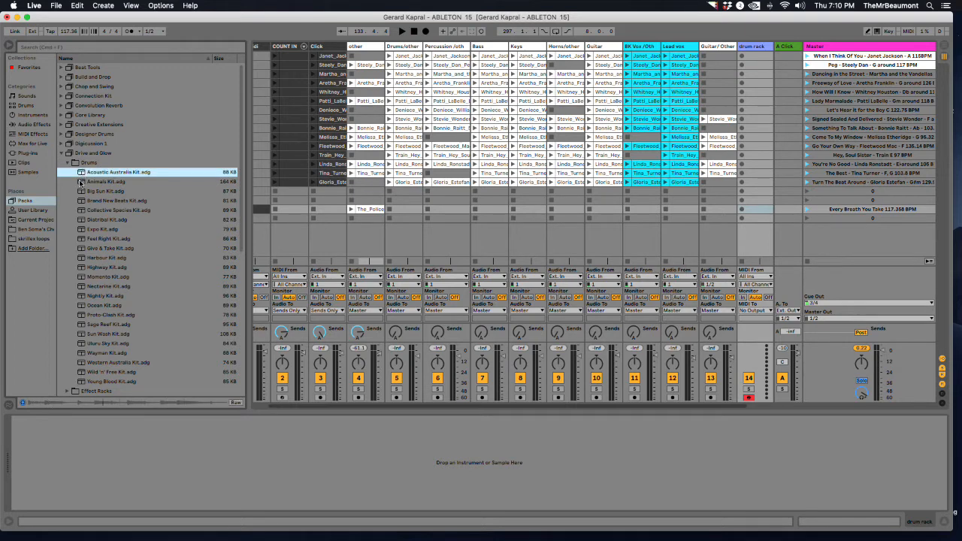
{"action": "left_click", "coordinate": [80, 183]}
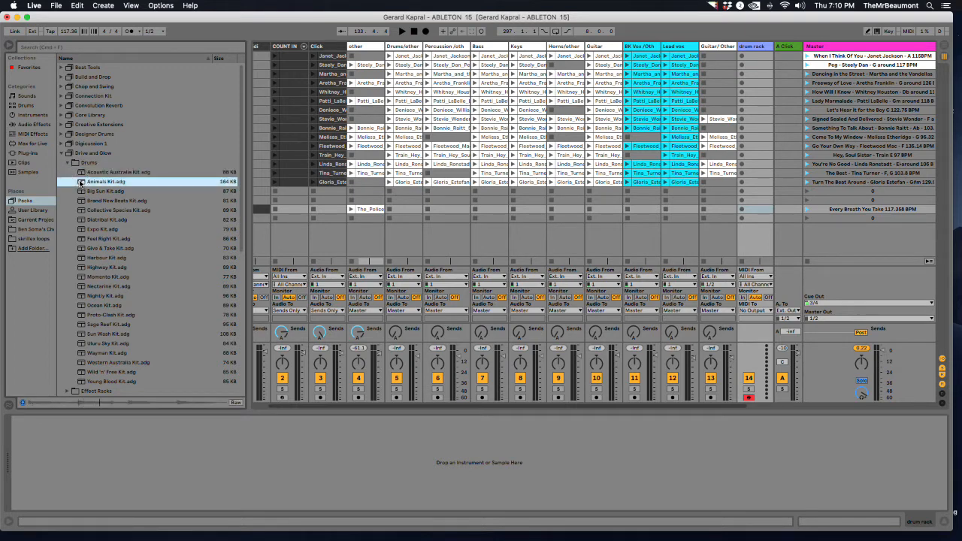
{"action": "left_click", "coordinate": [80, 192]}
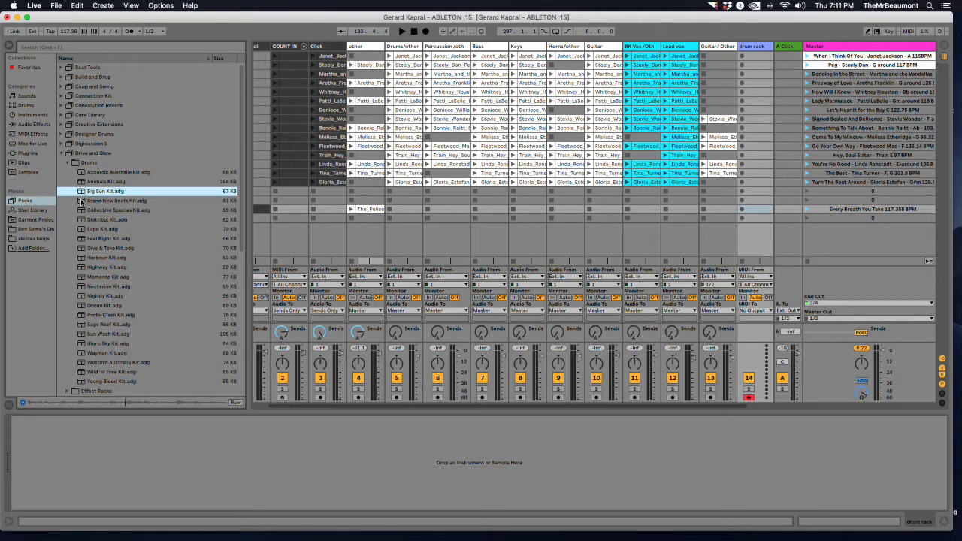
{"action": "left_click", "coordinate": [81, 201]}
{"action": "left_click", "coordinate": [81, 210]}
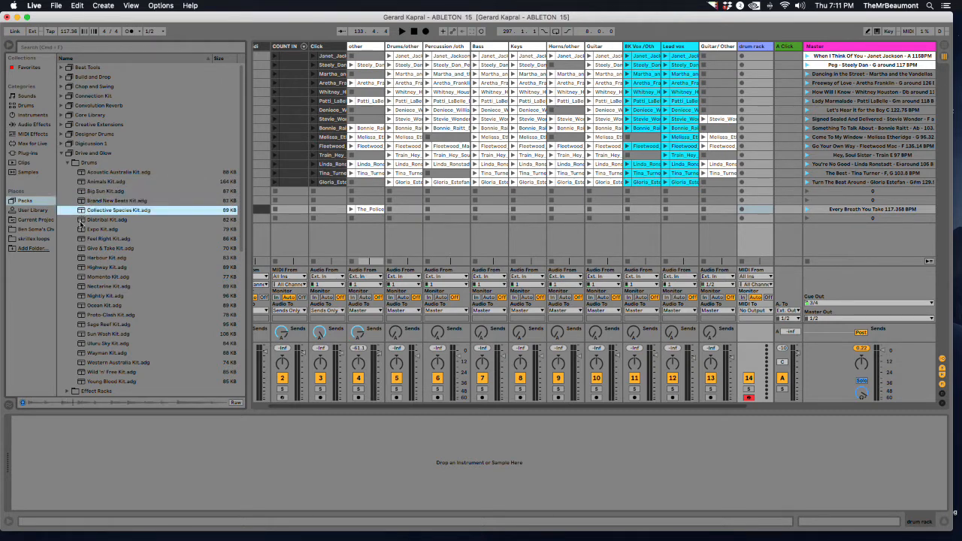
{"action": "left_click", "coordinate": [81, 221]}
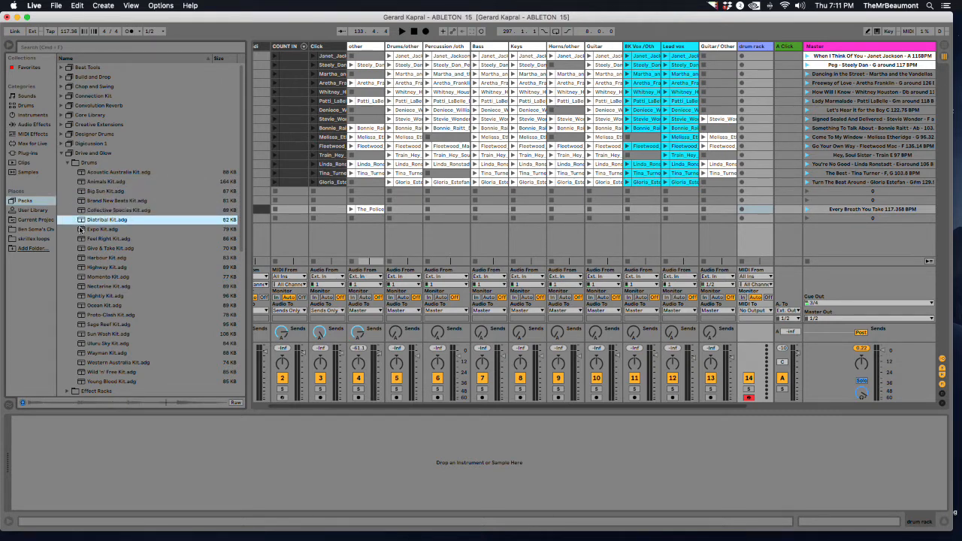
{"action": "left_click", "coordinate": [81, 229]}
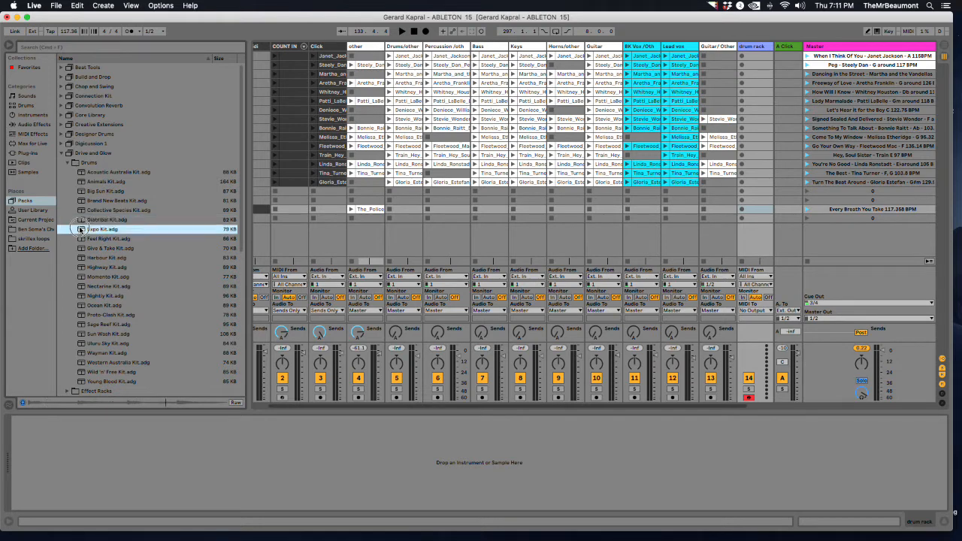
Load the Distribal Kit onto the drum rack track and audition its Kick Machine pad.
{"action": "left_click_drag", "start_coordinate": [80, 223], "coordinate": [76, 461]}
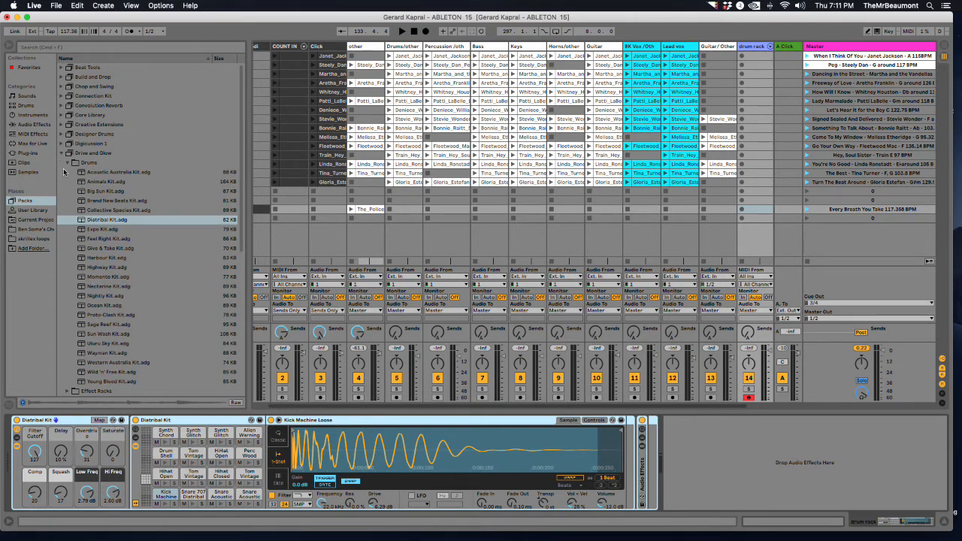
{"action": "left_click", "coordinate": [164, 463]}
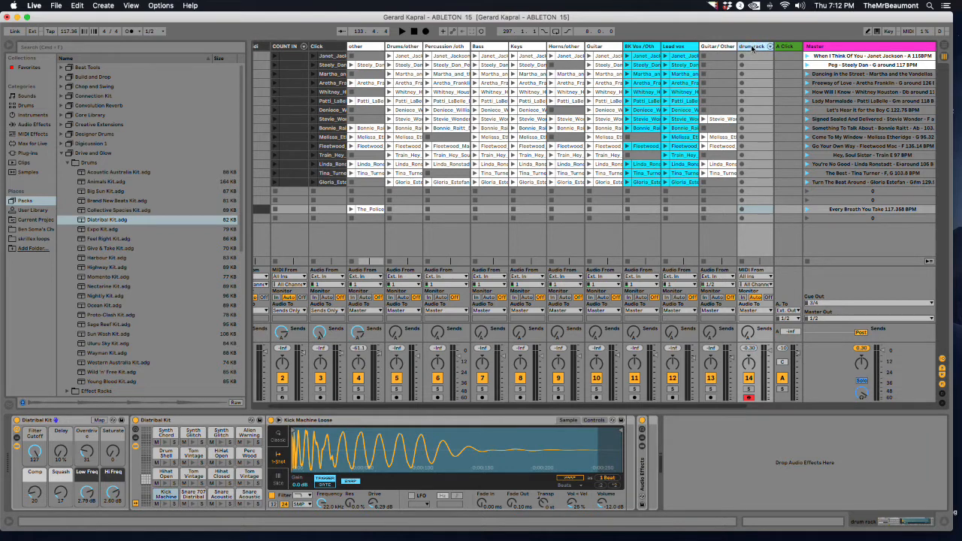
Insert an empty MIDI clip on the drum rack track in the Every Breath You Take scene and place it at bar 133 of the arrangement.
{"action": "right_click", "coordinate": [758, 212]}
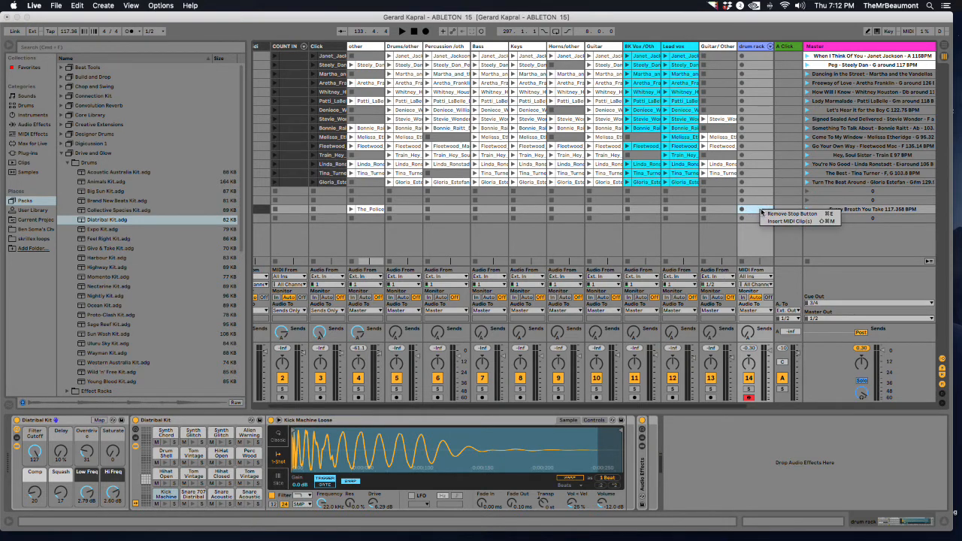
{"action": "left_click", "coordinate": [772, 221]}
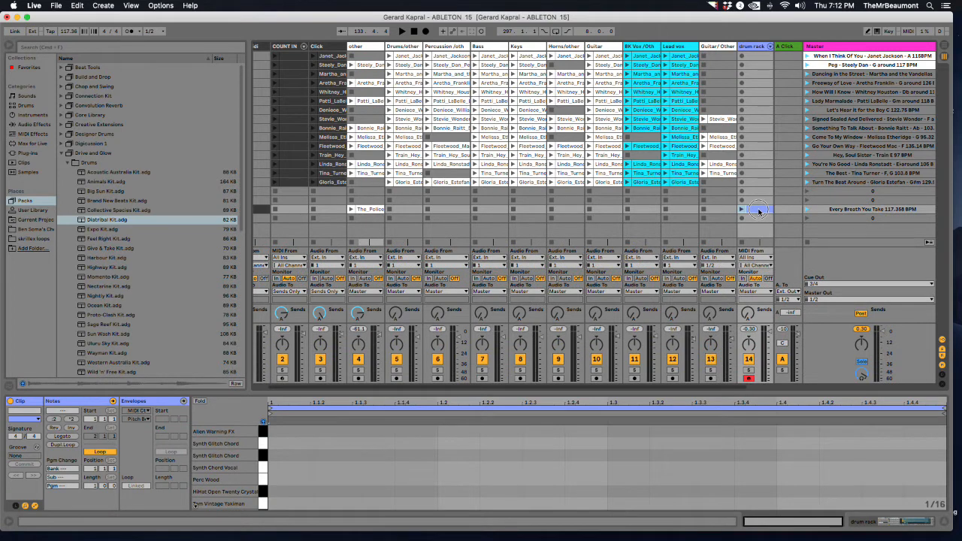
{"action": "key", "text": "Tab"}
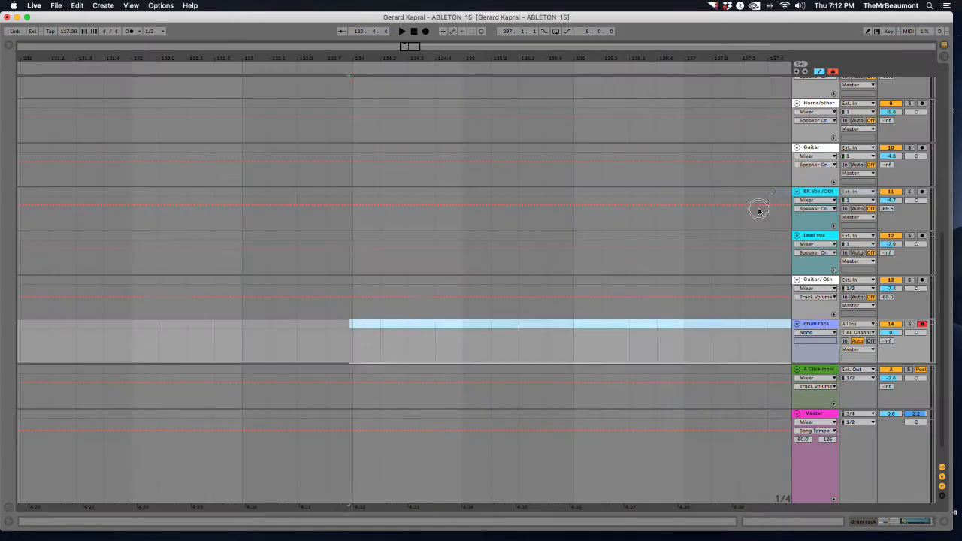
{"action": "mouse_move", "coordinate": [759, 210]}
{"action": "left_mouse_down"}
{"action": "mouse_move", "coordinate": [192, 351]}
{"action": "mouse_move", "coordinate": [251, 349]}
{"action": "left_mouse_up"}
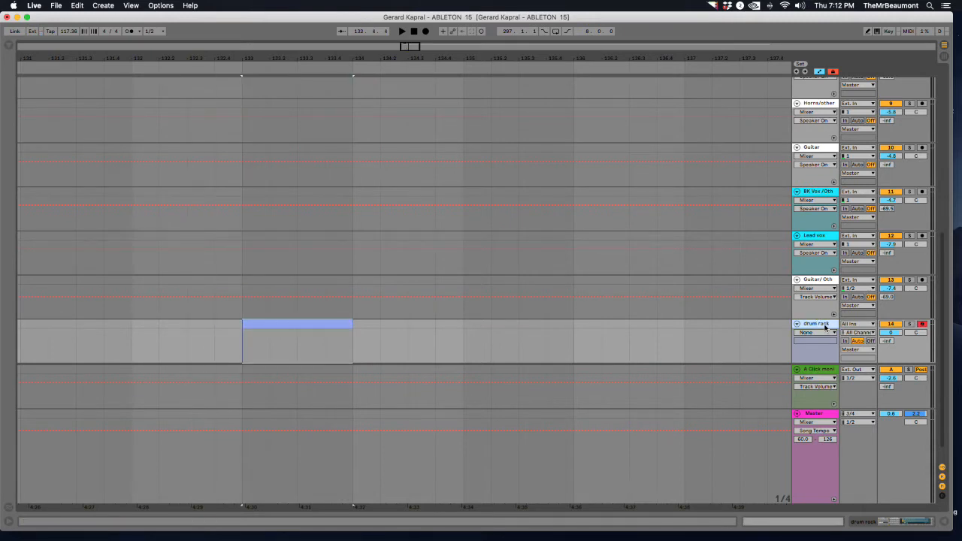
Add a locator named Start at bar 134, where the backing track audio begins.
{"action": "left_click_drag", "start_coordinate": [504, 62], "coordinate": [499, 49]}
{"action": "scroll", "coordinate": [528, 188], "scroll_direction": "up", "scroll_amount": 5}
{"action": "scroll", "coordinate": [528, 192], "scroll_direction": "up", "scroll_amount": 2}
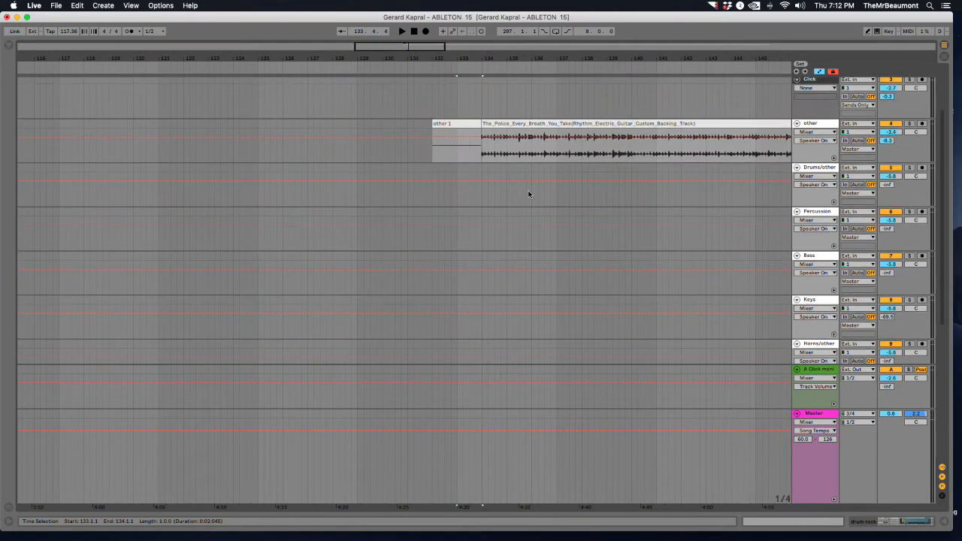
{"action": "scroll", "coordinate": [505, 128], "scroll_direction": "up", "scroll_amount": 2}
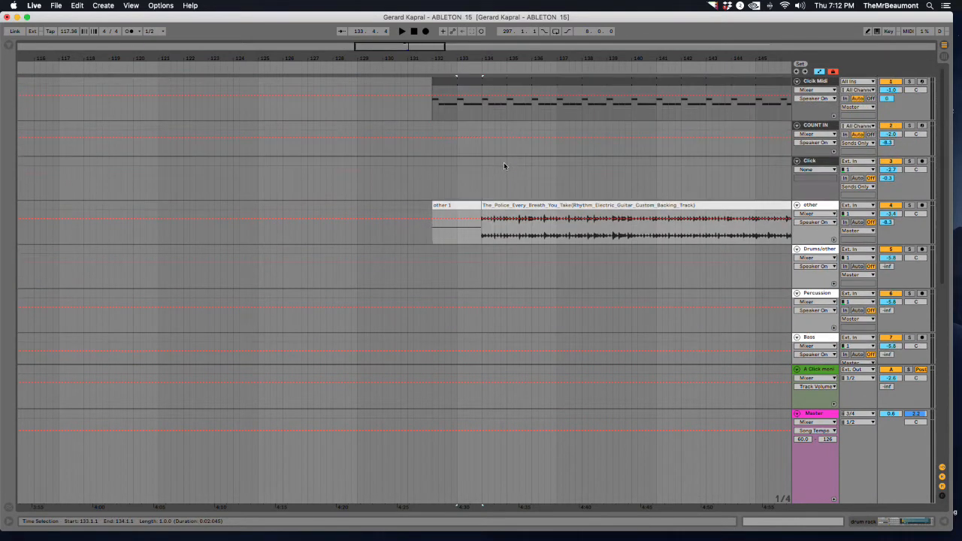
{"action": "left_click_drag", "start_coordinate": [486, 58], "coordinate": [452, 64]}
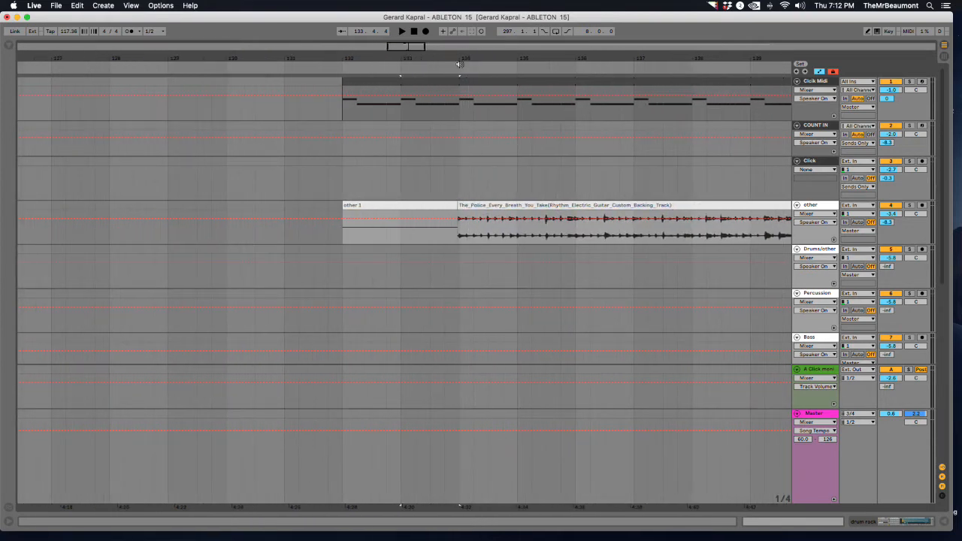
{"action": "right_click", "coordinate": [459, 64]}
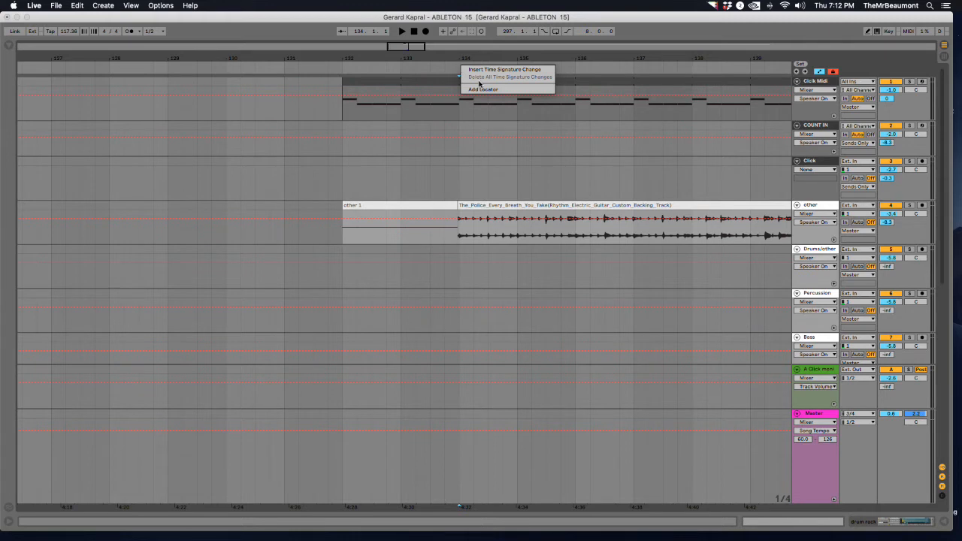
{"action": "left_click", "coordinate": [481, 89]}
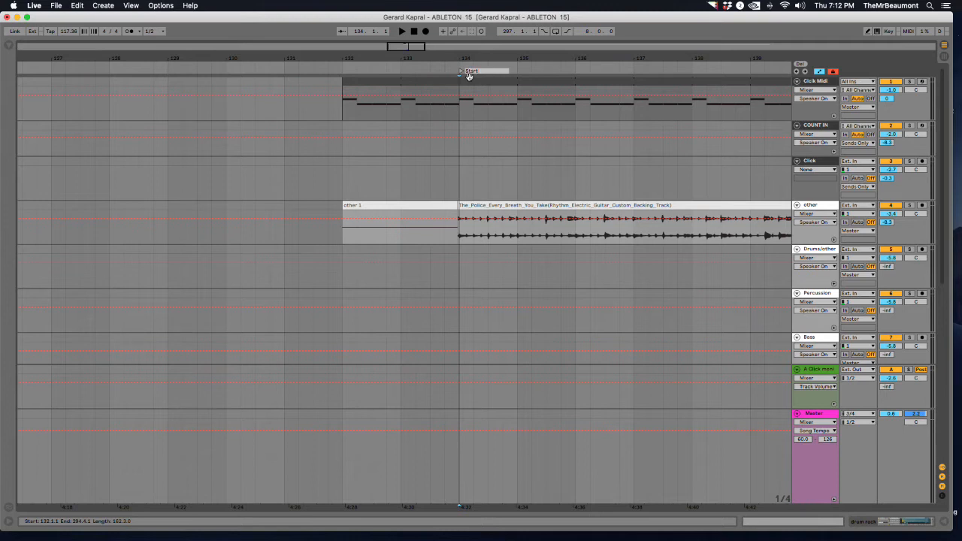
{"action": "key", "text": "Return"}
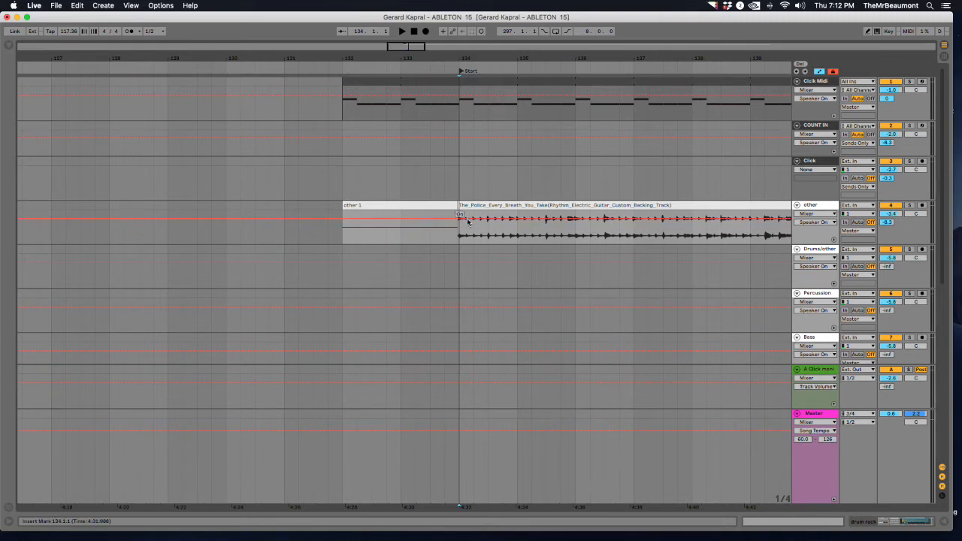
Move the drum rack clip to the Start locator at bar 134 and open its note editor.
{"action": "scroll", "coordinate": [482, 241], "scroll_direction": "down", "scroll_amount": 10}
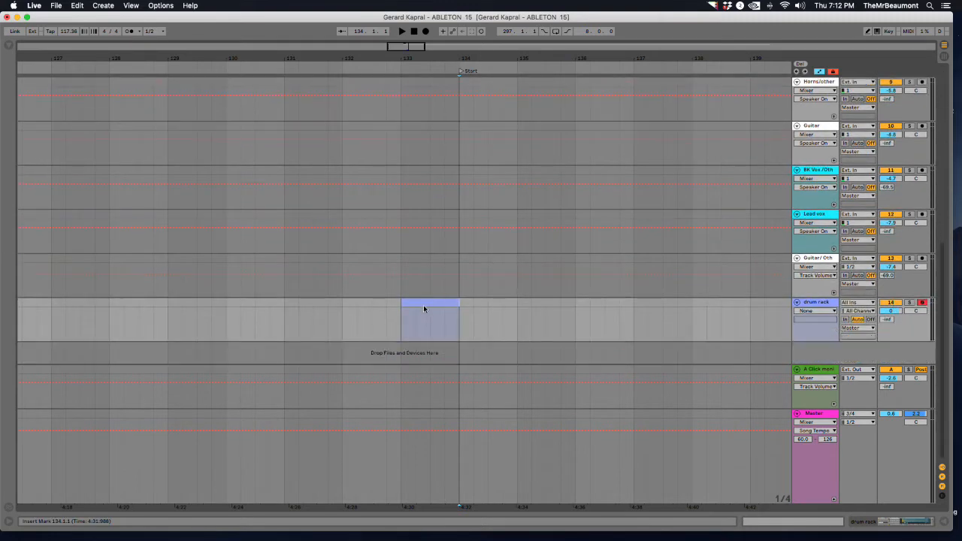
{"action": "left_click_drag", "start_coordinate": [424, 310], "coordinate": [483, 302]}
{"action": "double_click", "coordinate": [483, 302]}
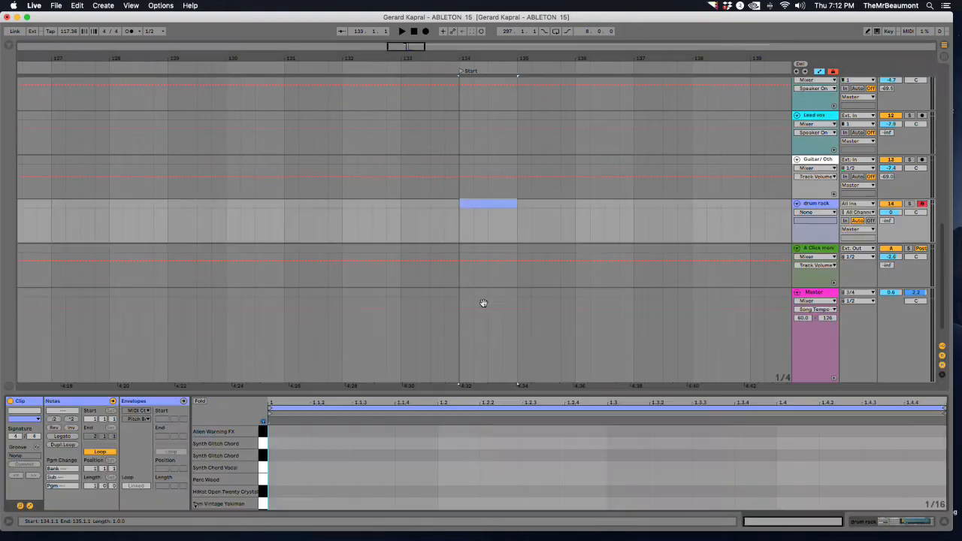
Fold all tracks from Drums/other through Guitar/Other so the backing track and drum rack lanes sit close together.
{"action": "left_click", "coordinate": [513, 59]}
{"action": "left_click_drag", "start_coordinate": [513, 60], "coordinate": [225, 58]}
{"action": "scroll", "coordinate": [367, 182], "scroll_direction": "up", "scroll_amount": 1}
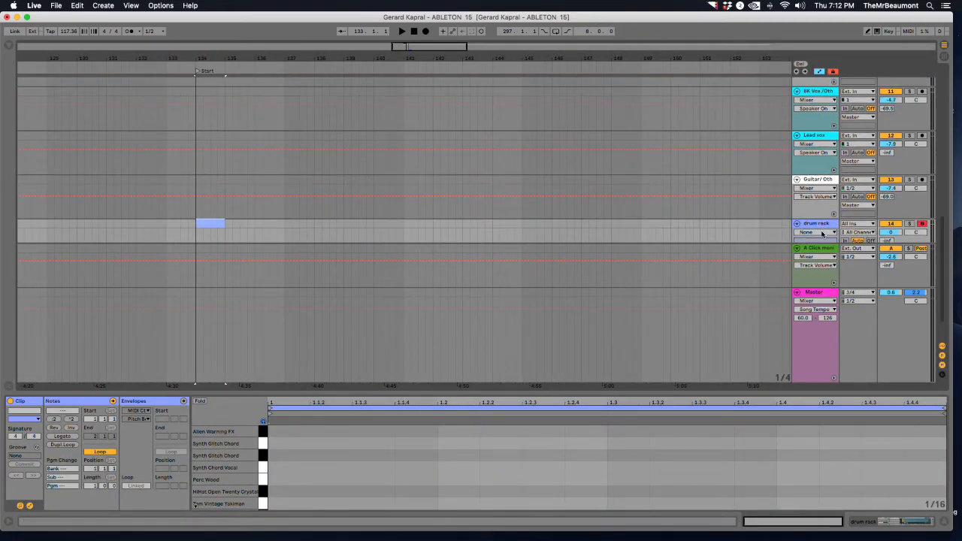
{"action": "left_click", "coordinate": [810, 180]}
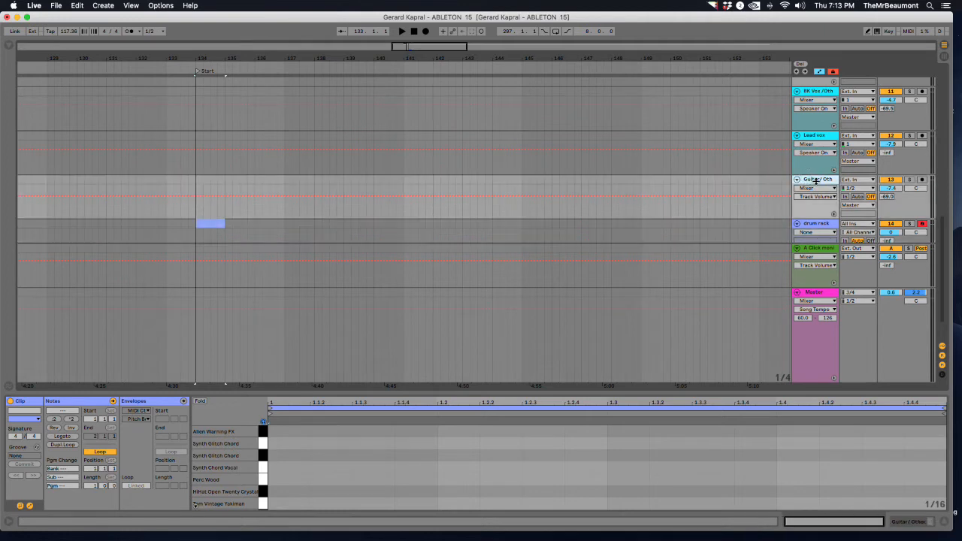
{"action": "scroll", "coordinate": [816, 180], "scroll_direction": "up", "scroll_amount": 10}
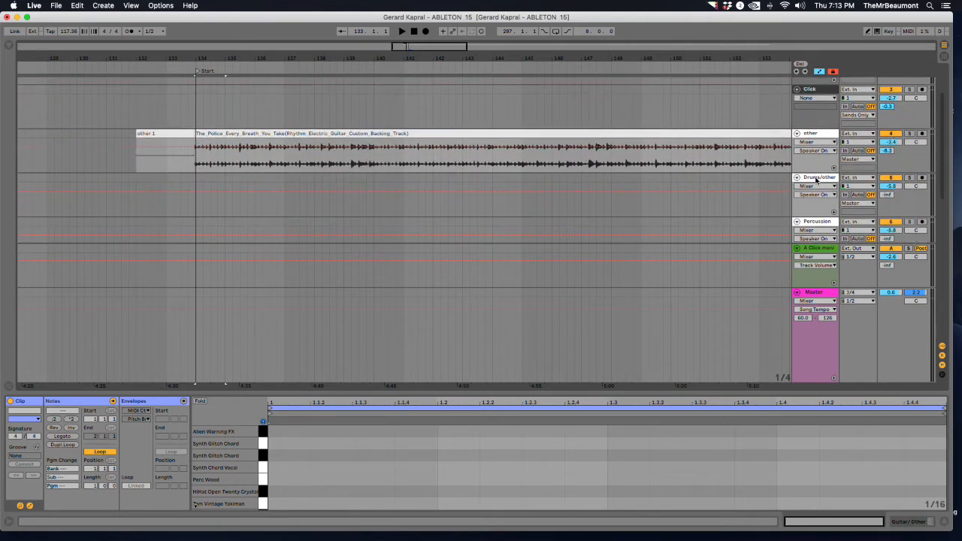
{"action": "left_click", "coordinate": [816, 179]}
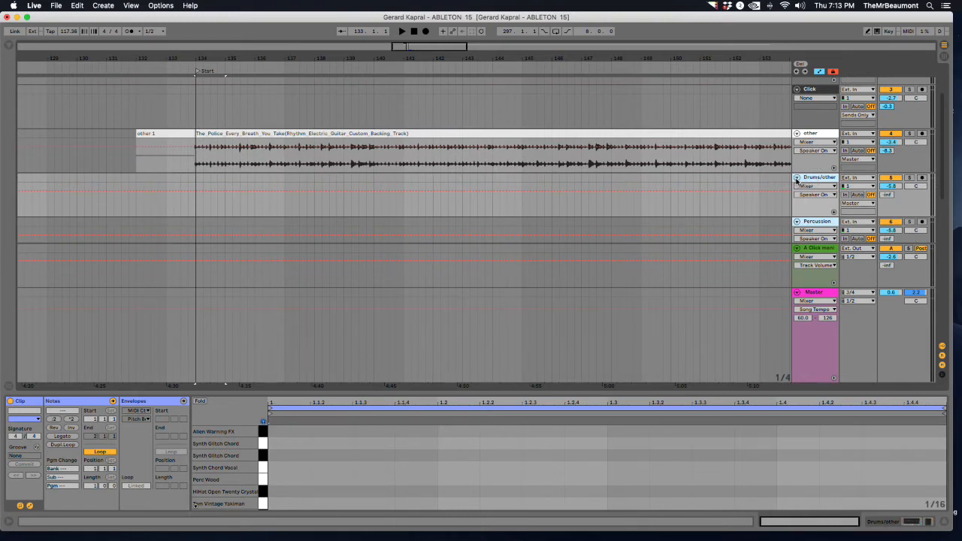
{"action": "left_click", "coordinate": [796, 179]}
{"action": "scroll", "coordinate": [622, 188], "scroll_direction": "down", "scroll_amount": 3}
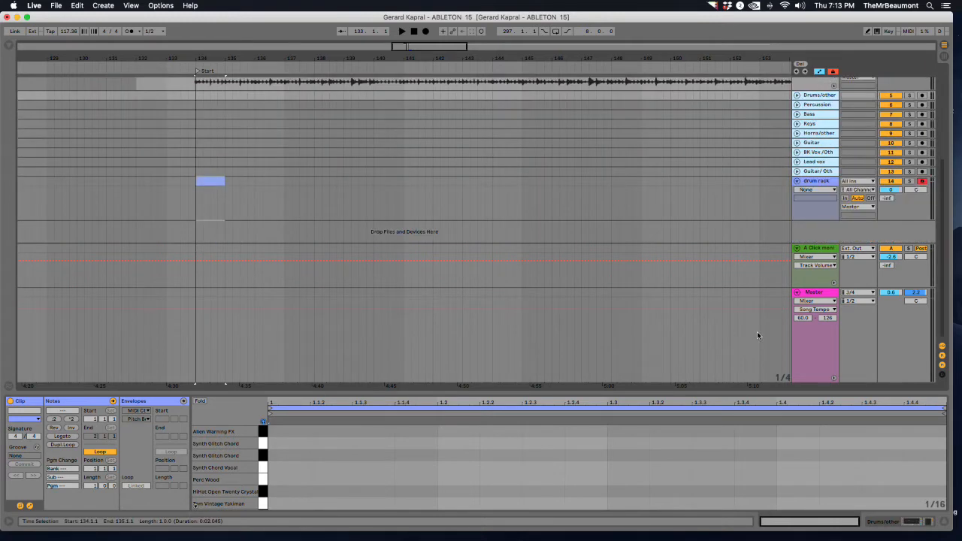
{"action": "scroll", "coordinate": [629, 363], "scroll_direction": "up", "scroll_amount": 3}
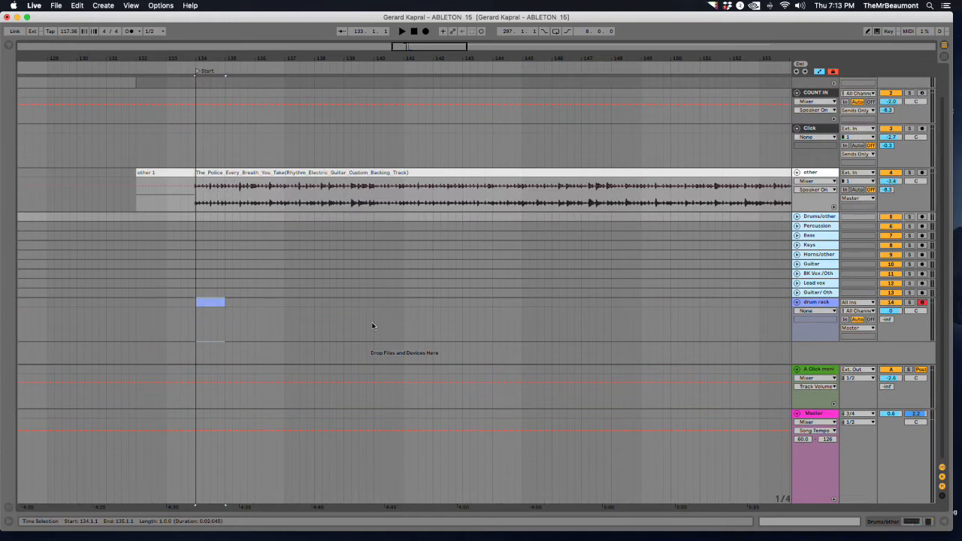
Play the arrangement from the drum rack clip at bar 134, and lower the Click Midi track's volume to -16.0.
{"action": "left_click", "coordinate": [212, 302]}
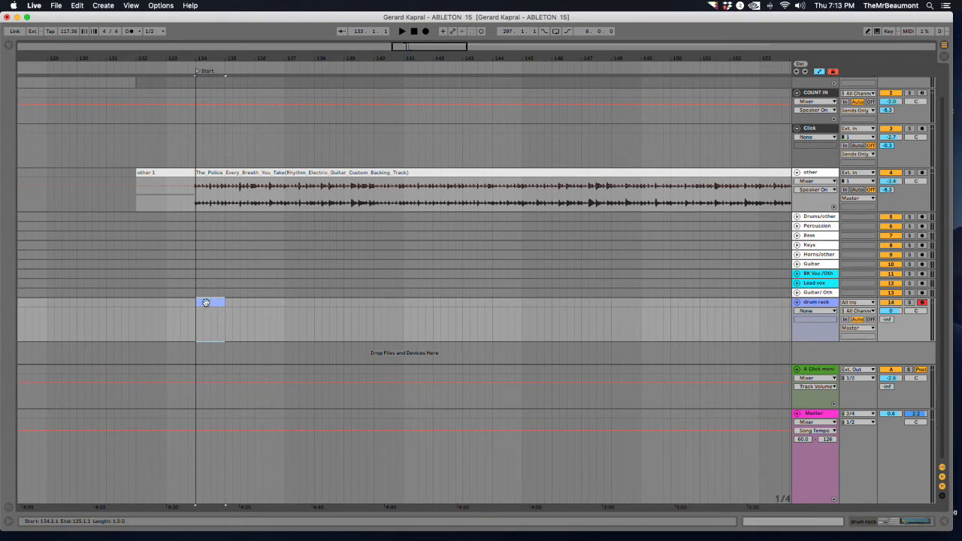
{"action": "key", "text": "space"}
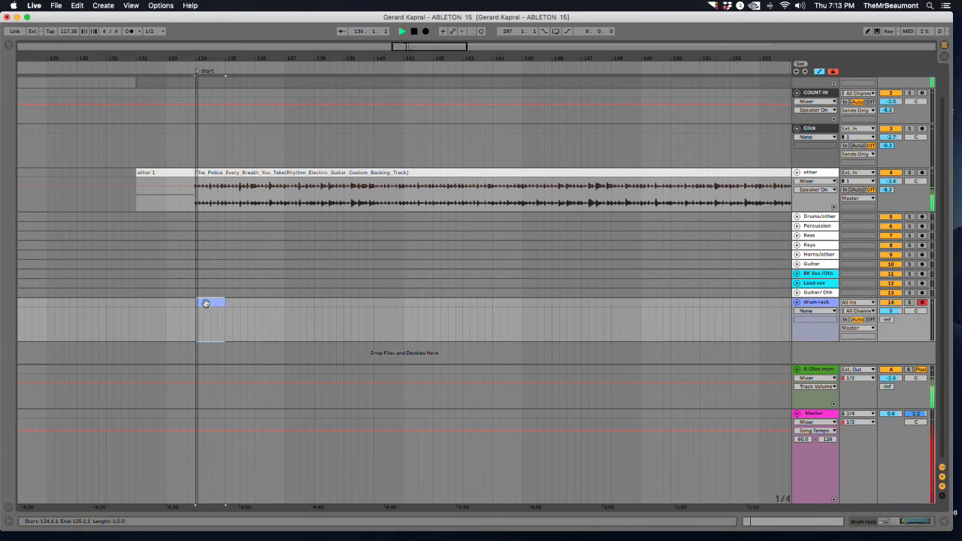
{"action": "scroll", "coordinate": [539, 233], "scroll_direction": "up", "scroll_amount": 1}
{"action": "scroll", "coordinate": [564, 236], "scroll_direction": "up", "scroll_amount": 1}
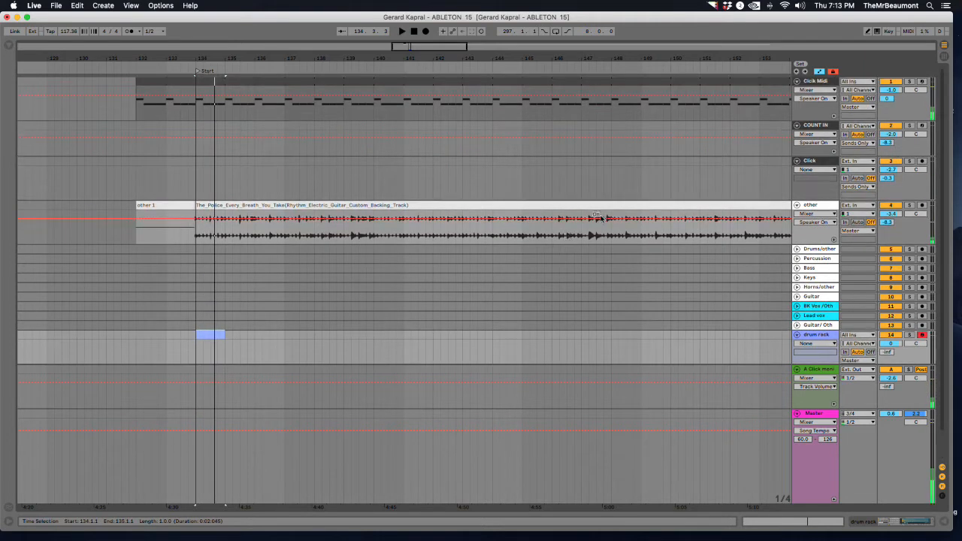
{"action": "mouse_move", "coordinate": [890, 90]}
{"action": "left_mouse_down"}
{"action": "mouse_move", "coordinate": [890, 109]}
{"action": "mouse_move", "coordinate": [892, 91]}
{"action": "left_mouse_up"}
{"action": "key", "text": "space"}
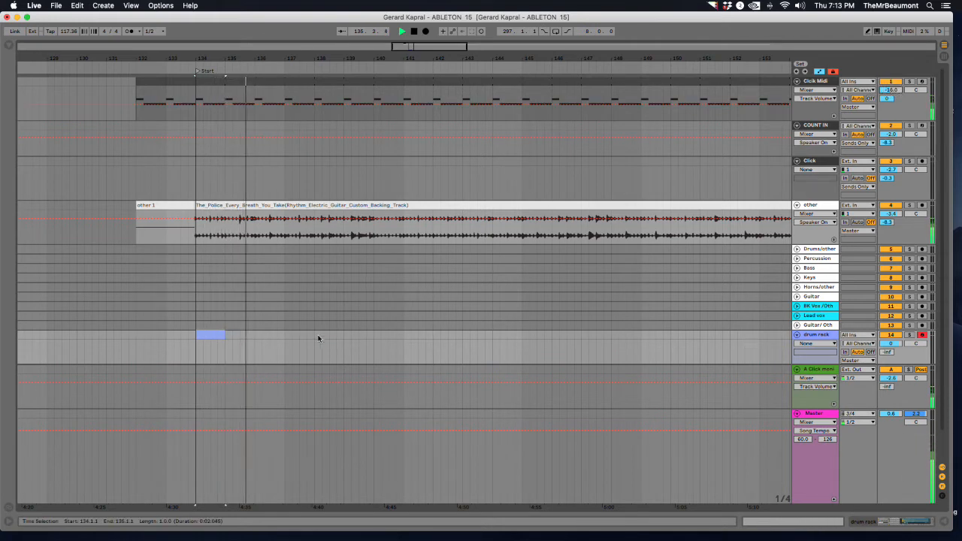
Reopen the drum rack clip's note editor and audition its Perc Wood, Synth Chord Vocal and Synth Glitch Chord sounds.
{"action": "double_click", "coordinate": [205, 337]}
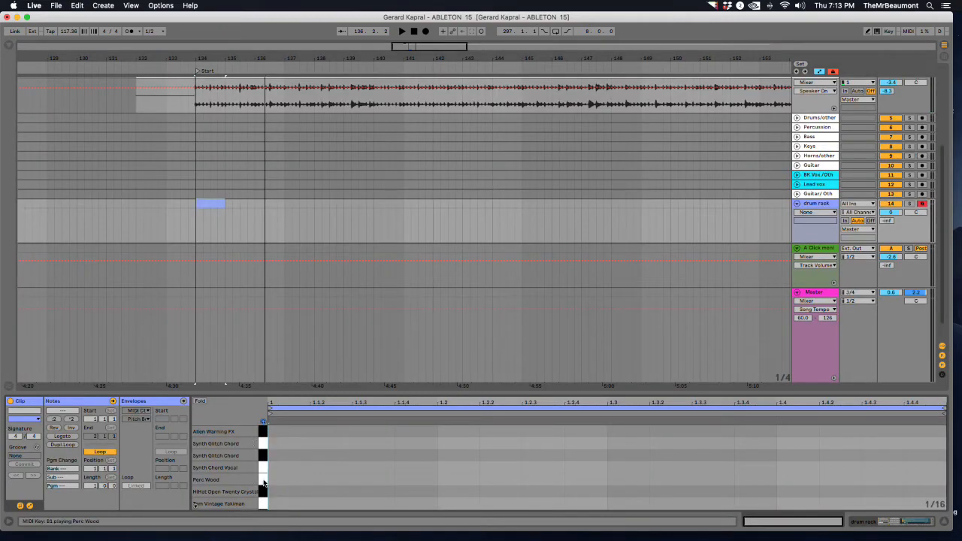
{"action": "left_click", "coordinate": [263, 481]}
{"action": "left_click", "coordinate": [262, 469]}
{"action": "left_click", "coordinate": [262, 456]}
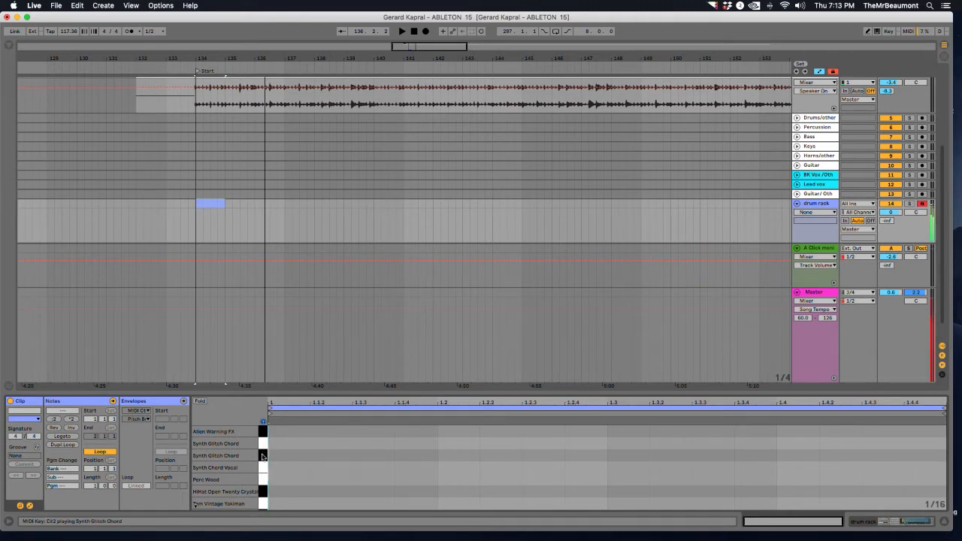
{"action": "left_click", "coordinate": [264, 443]}
{"action": "scroll", "coordinate": [263, 451], "scroll_direction": "down", "scroll_amount": 6}
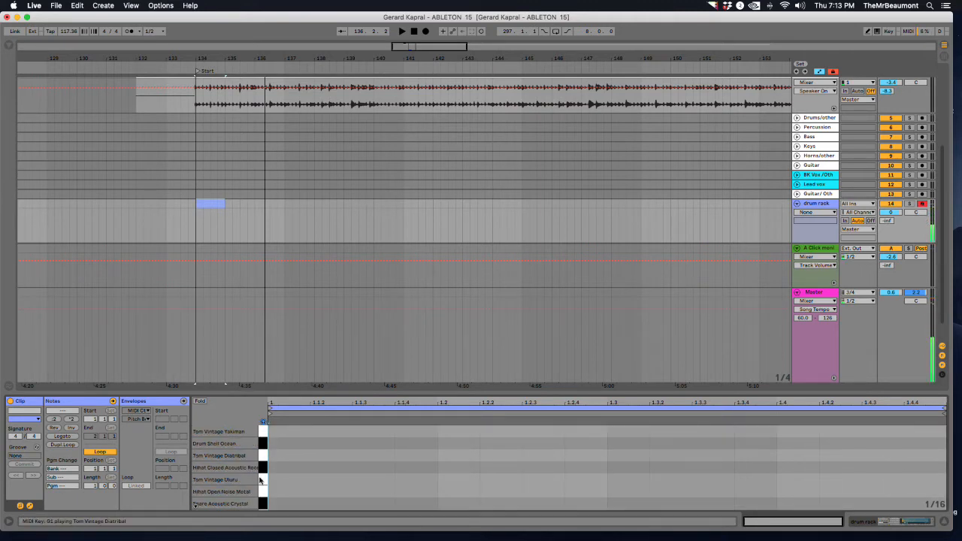
{"action": "scroll", "coordinate": [258, 482], "scroll_direction": "down", "scroll_amount": 2}
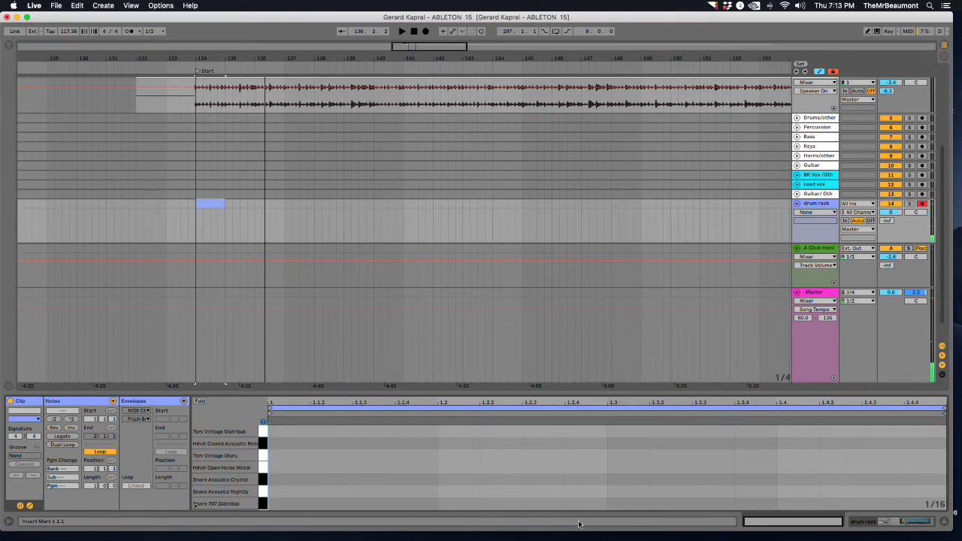
Show the drum rack track's devices and look through the pad banks of the Distribal Kit.
{"action": "left_click", "coordinate": [884, 524]}
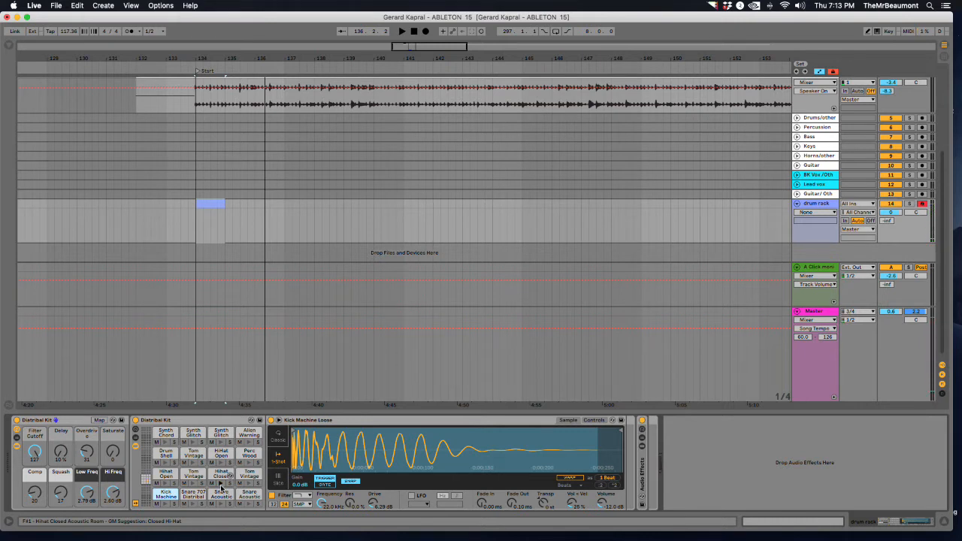
{"action": "scroll", "coordinate": [221, 488], "scroll_direction": "down", "scroll_amount": 4}
{"action": "scroll", "coordinate": [221, 489], "scroll_direction": "up", "scroll_amount": 4}
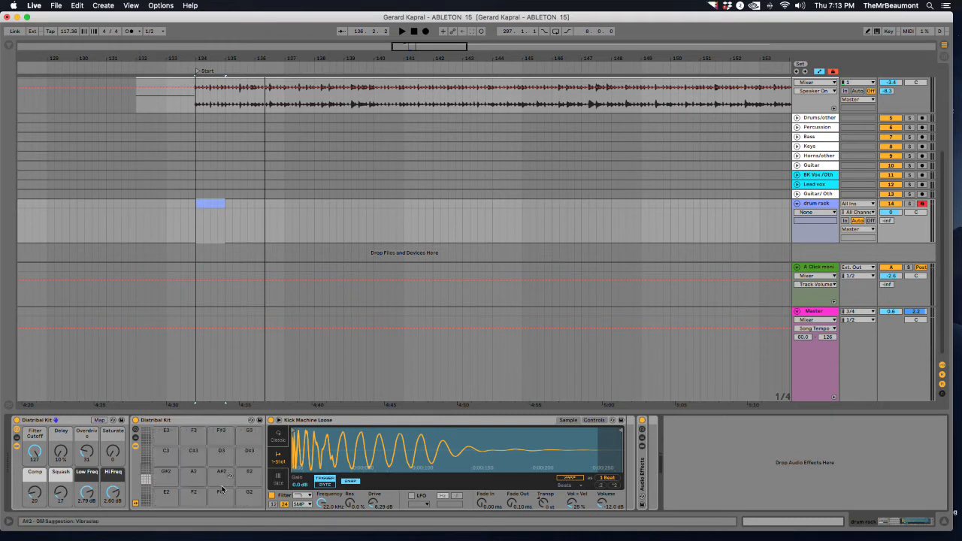
{"action": "left_click", "coordinate": [222, 487]}
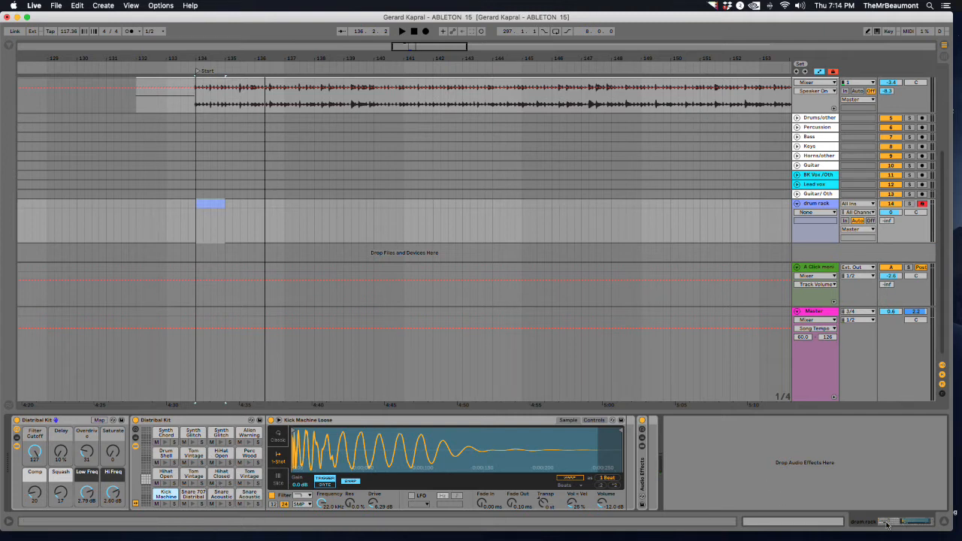
Add Hihat Open Noise Metal notes on all four beats of the one-bar drum rack clip and play it.
{"action": "double_click", "coordinate": [210, 203]}
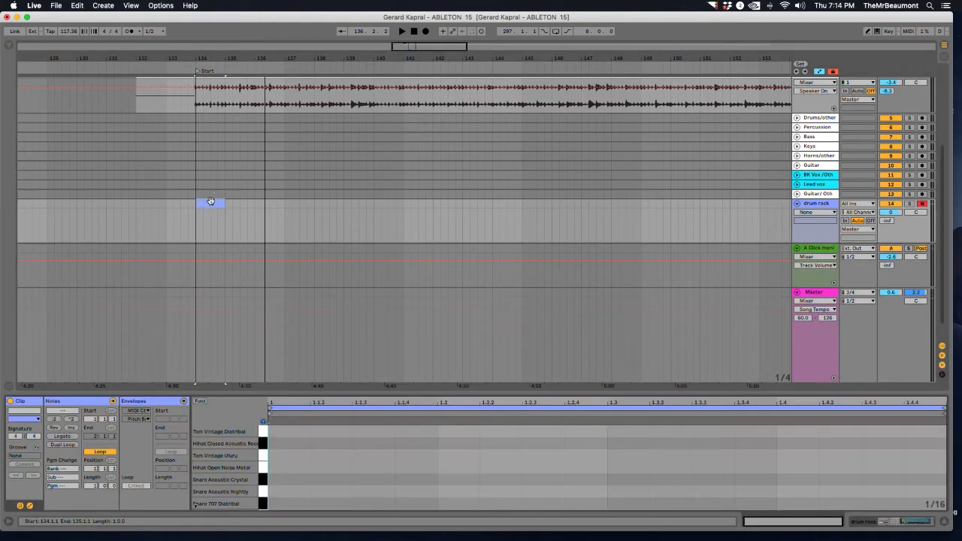
{"action": "double_click", "coordinate": [277, 468]}
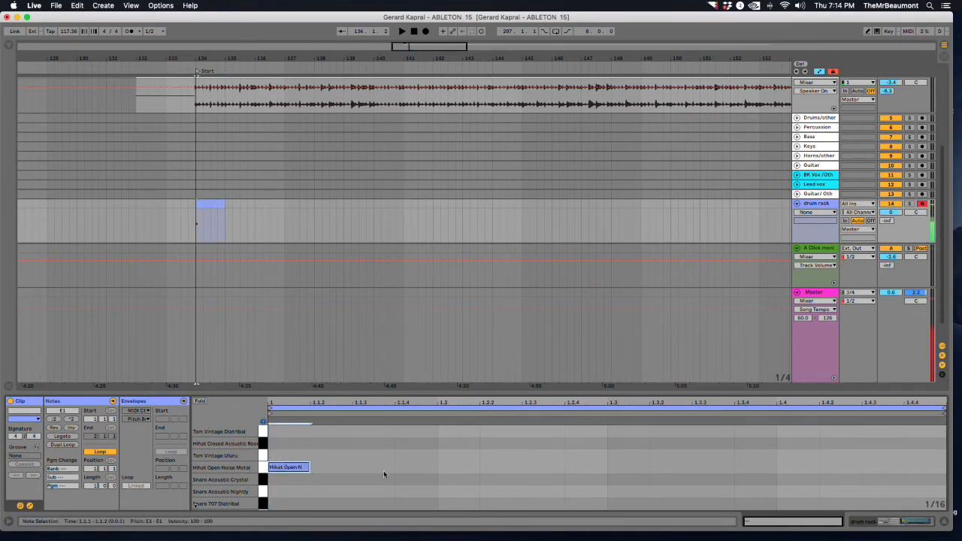
{"action": "double_click", "coordinate": [451, 468]}
{"action": "double_click", "coordinate": [621, 468]}
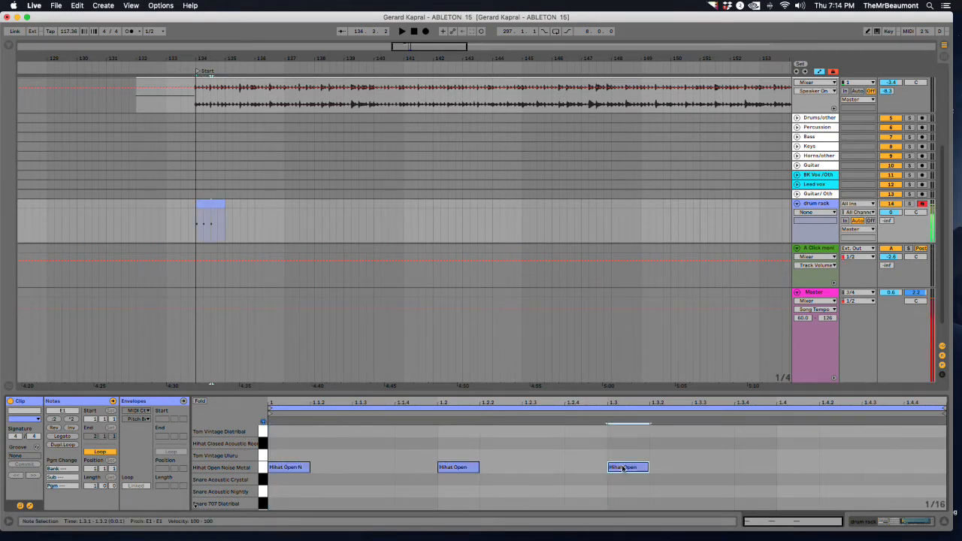
{"action": "double_click", "coordinate": [791, 467]}
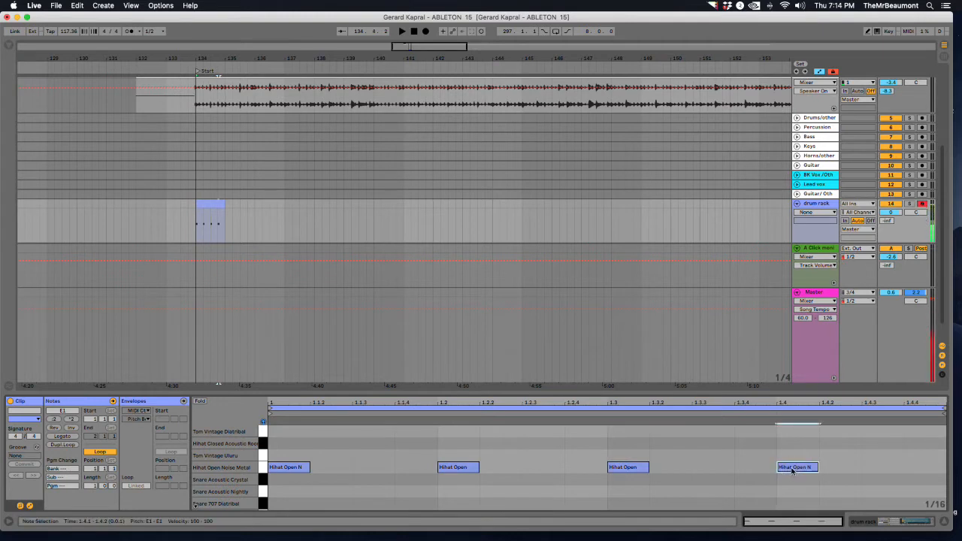
{"action": "key", "text": "space"}
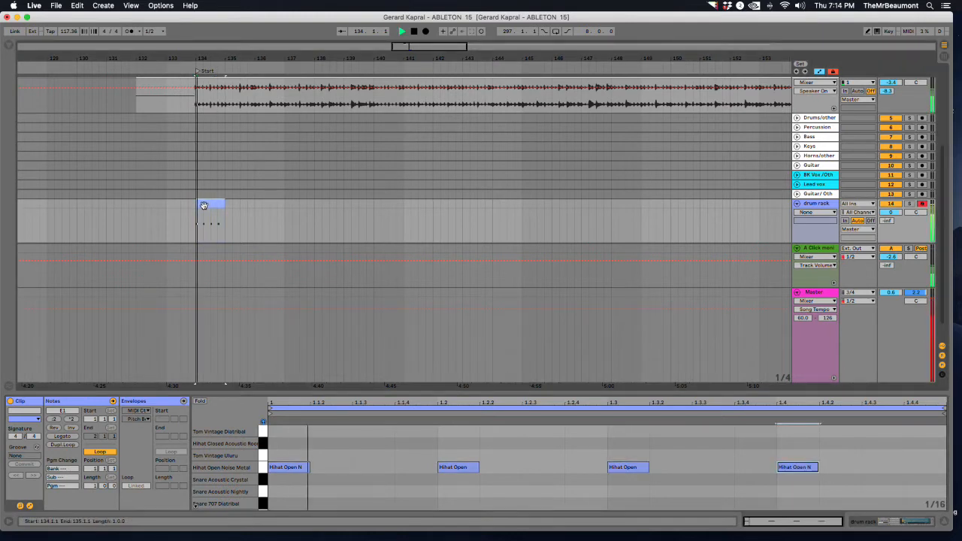
Delete the open hi-hat notes on beats 2 and 4, and play the clip from bar 134.
{"action": "left_click", "coordinate": [454, 467]}
{"action": "key", "text": "space"}
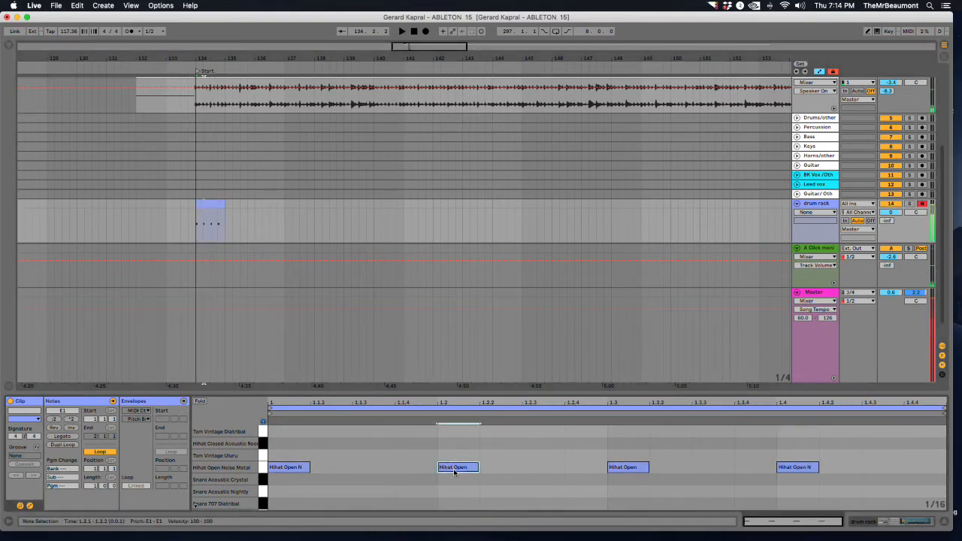
{"action": "key", "text": "Delete"}
{"action": "left_click", "coordinate": [792, 467]}
{"action": "key", "text": "Delete"}
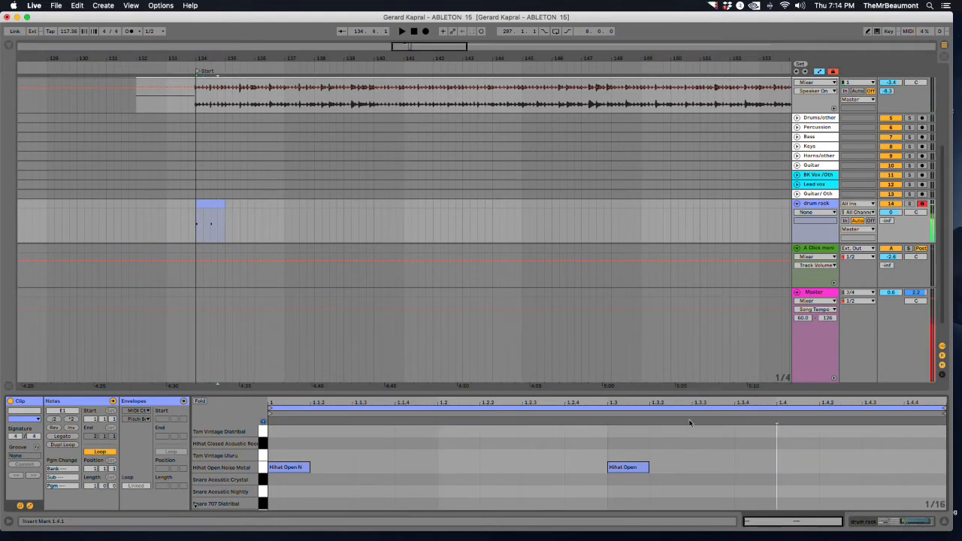
{"action": "left_click", "coordinate": [205, 204]}
{"action": "key", "text": "space"}
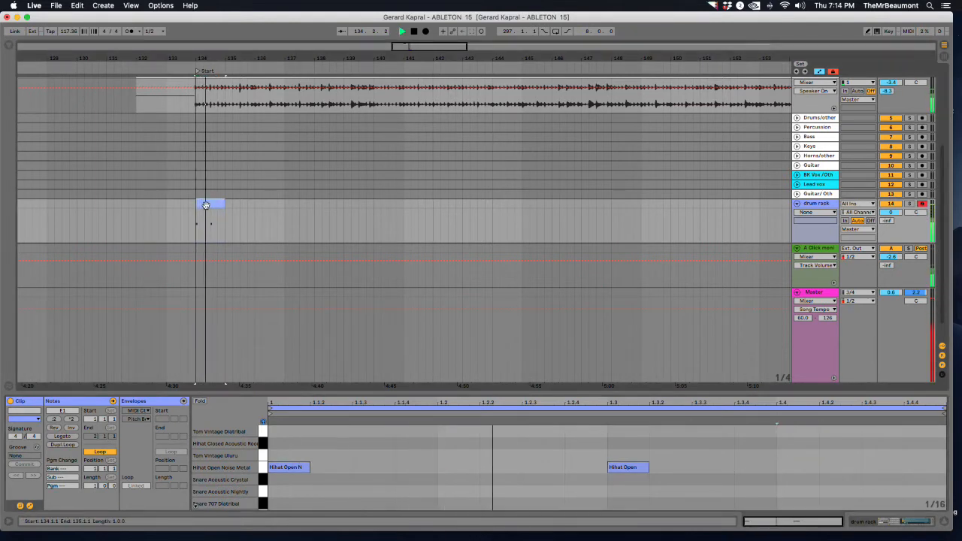
Extend the looped drum rack clip to eight bars, ending at bar 142, and check it in playback.
{"action": "left_click_drag", "start_coordinate": [221, 204], "coordinate": [314, 204]}
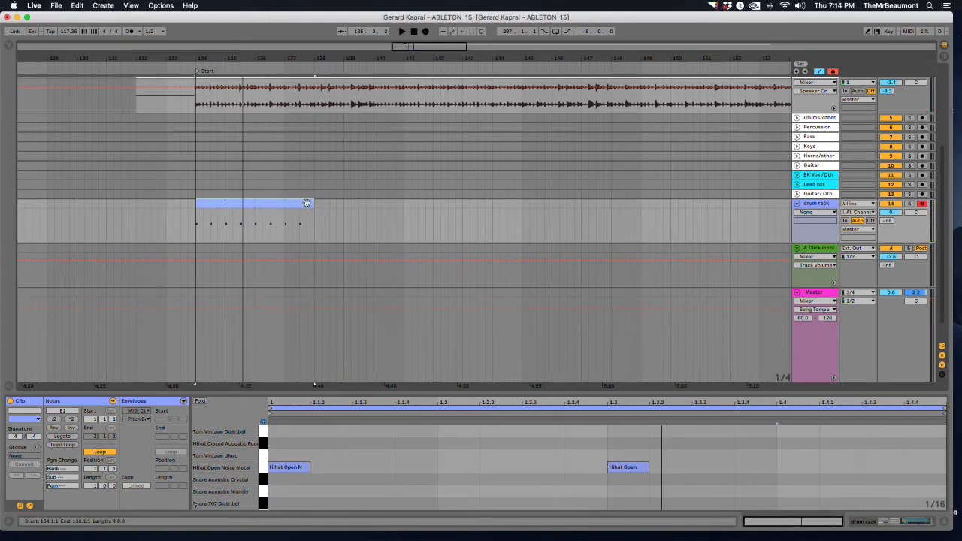
{"action": "left_click_drag", "start_coordinate": [311, 203], "coordinate": [462, 202]}
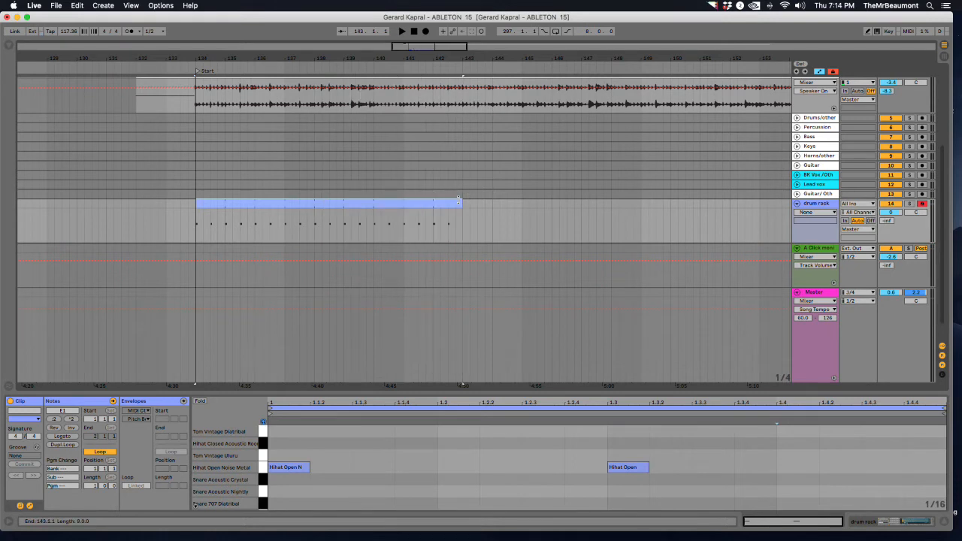
{"action": "key", "text": "space"}
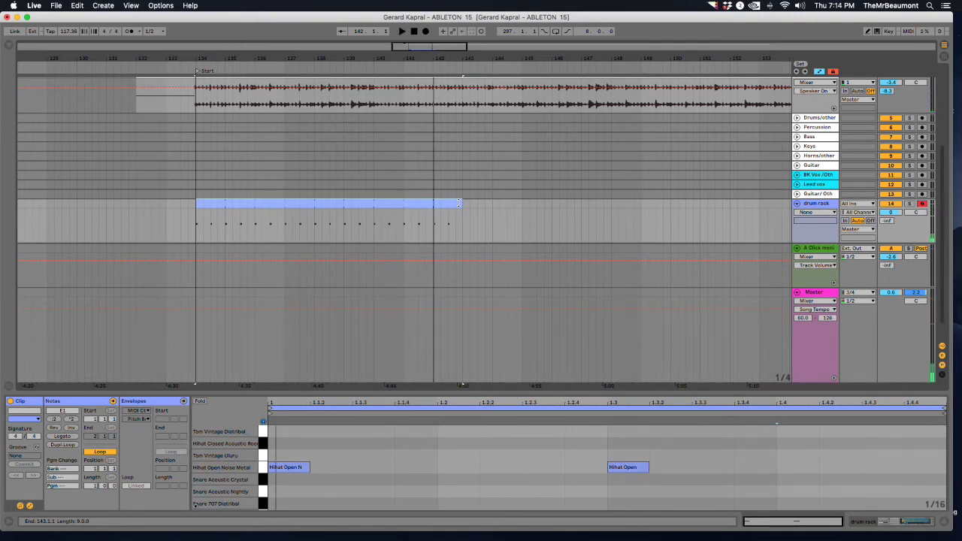
{"action": "left_click_drag", "start_coordinate": [458, 202], "coordinate": [432, 205]}
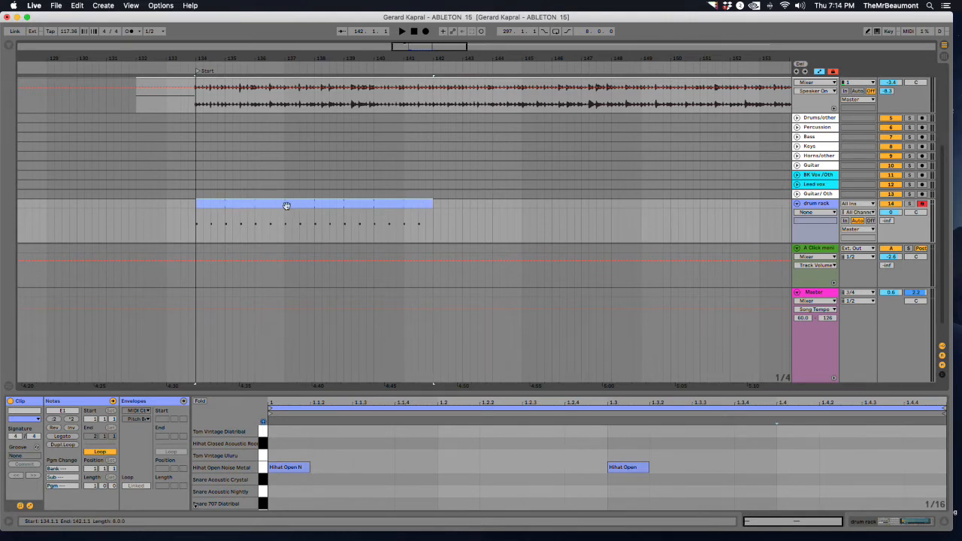
Copy the drum rack clip's last bar, starting at bar 141, to bar 142 as a separate clip.
{"action": "left_click_drag", "start_coordinate": [406, 232], "coordinate": [431, 229]}
{"action": "left_click", "coordinate": [434, 229]}
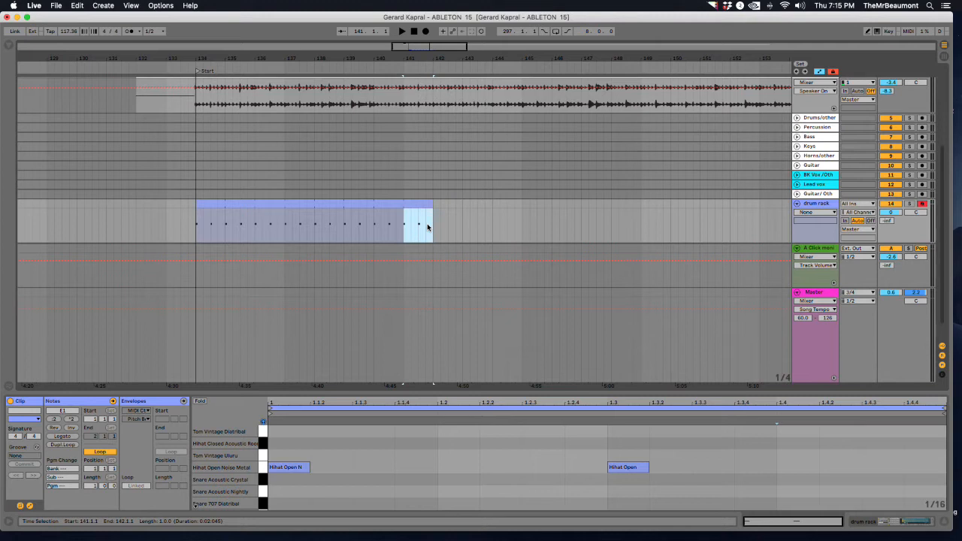
{"action": "right_click", "coordinate": [418, 203]}
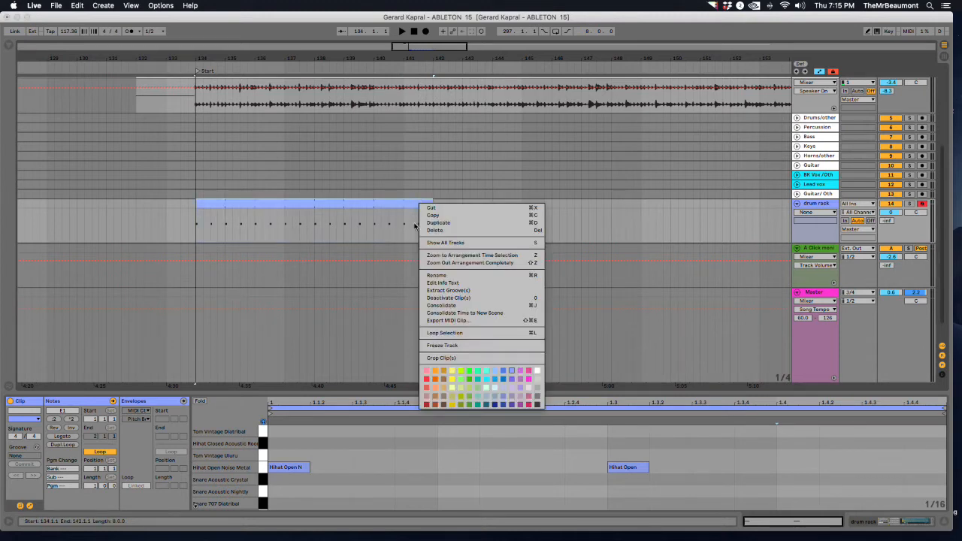
{"action": "left_click", "coordinate": [409, 230]}
{"action": "left_click_drag", "start_coordinate": [404, 232], "coordinate": [434, 231]}
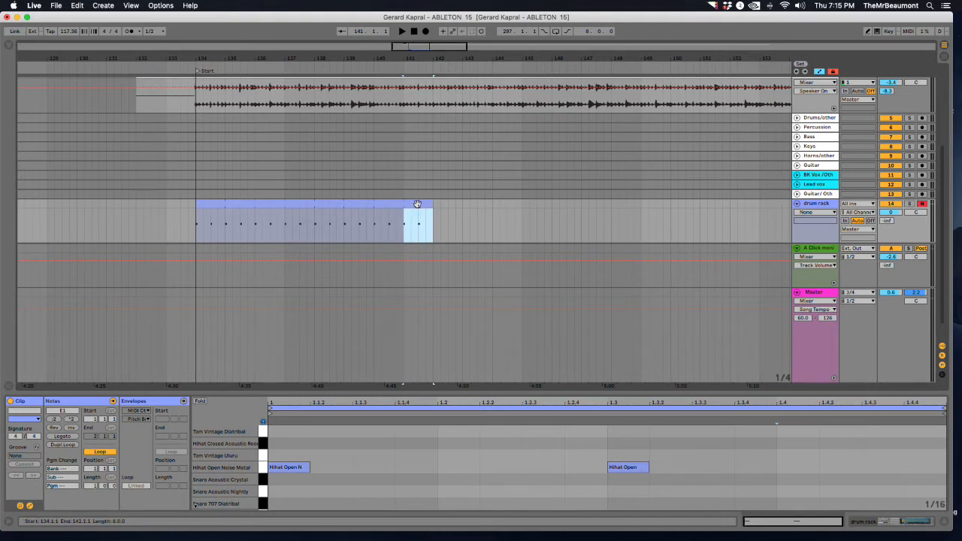
{"action": "left_click_drag", "start_coordinate": [418, 204], "coordinate": [448, 203]}
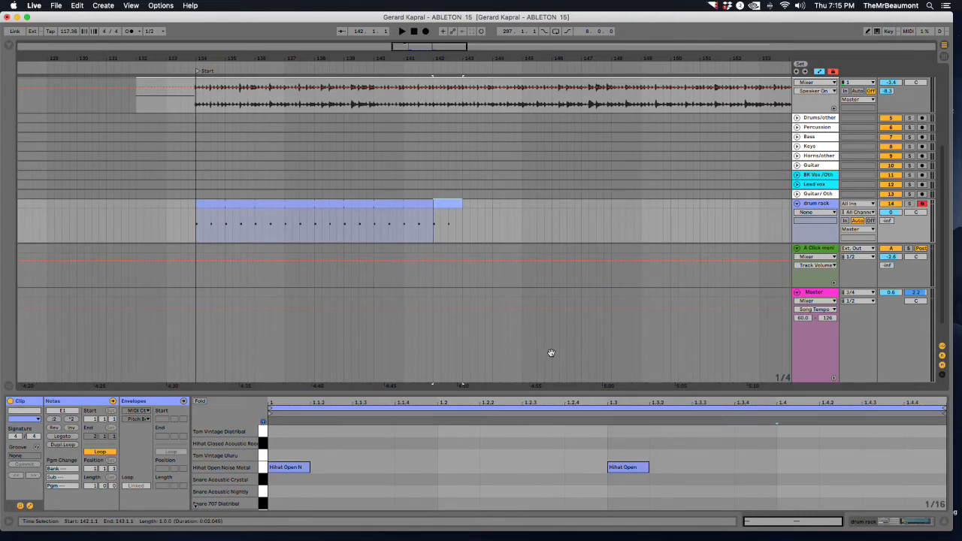
Extend the separate clip at bar 142 to six bars, ending at bar 148, and play it.
{"action": "left_click_drag", "start_coordinate": [693, 457], "coordinate": [279, 504]}
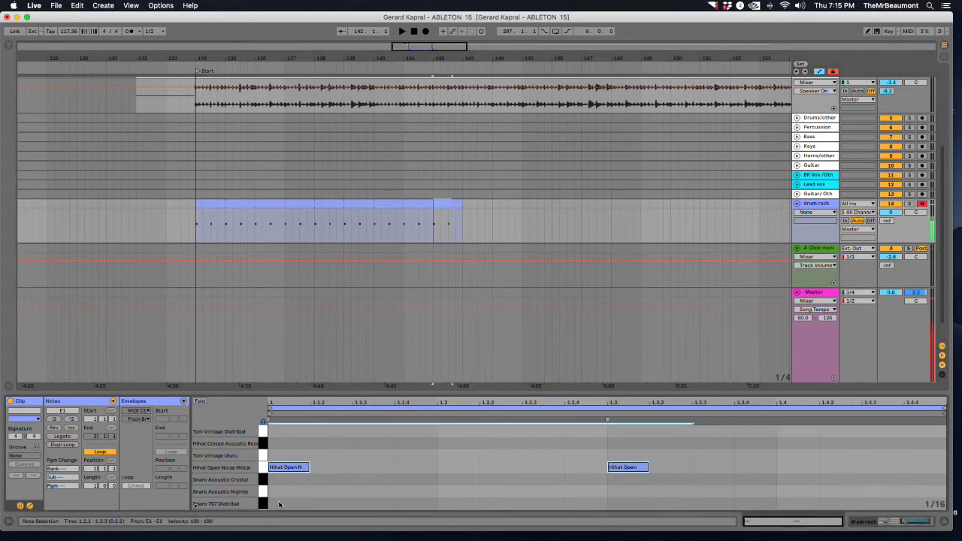
{"action": "left_click", "coordinate": [453, 205]}
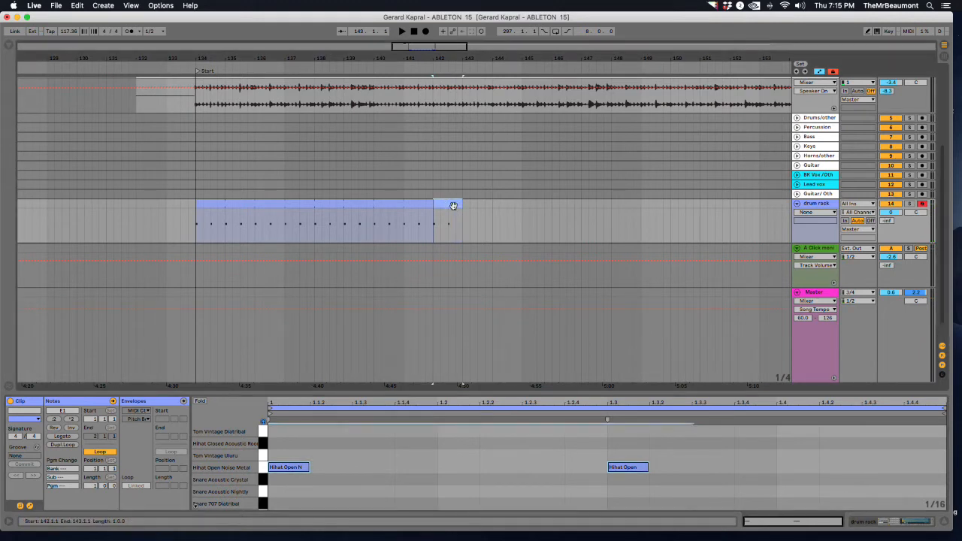
{"action": "key", "text": "space"}
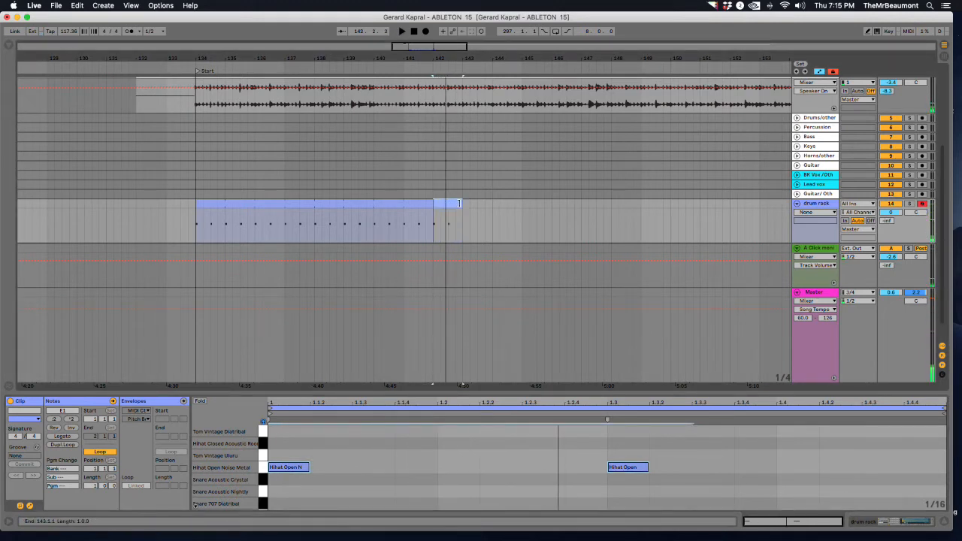
{"action": "left_click_drag", "start_coordinate": [459, 203], "coordinate": [611, 203]}
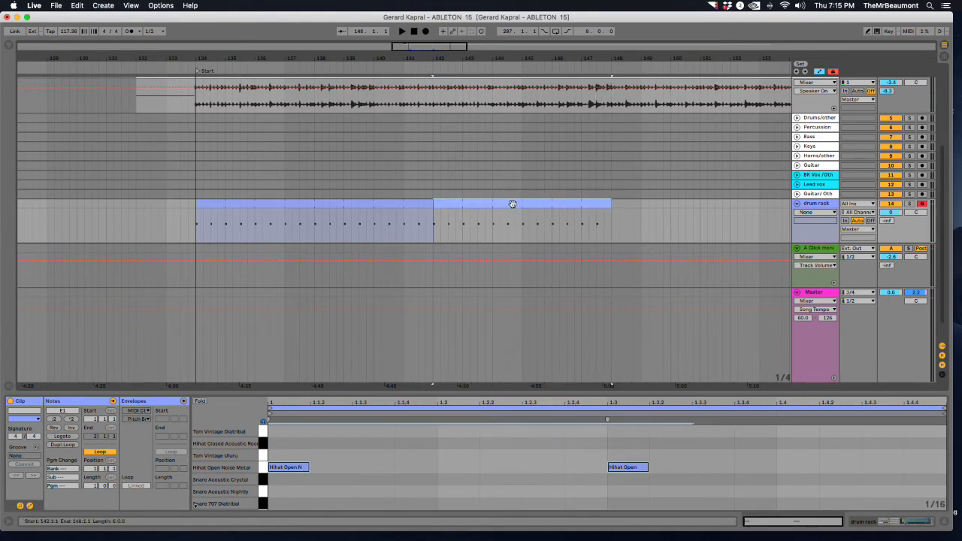
{"action": "key", "text": "space"}
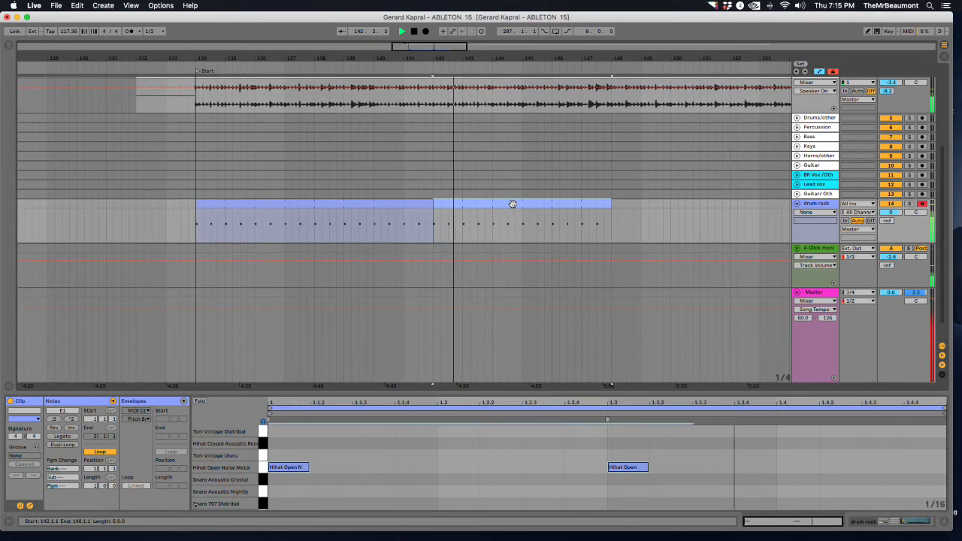
Add a Snare 707 Distribal note on beat 2 of the clip at bar 142 and move it up to Drum Shell Ocean.
{"action": "left_click", "coordinate": [452, 510]}
{"action": "double_click", "coordinate": [451, 505]}
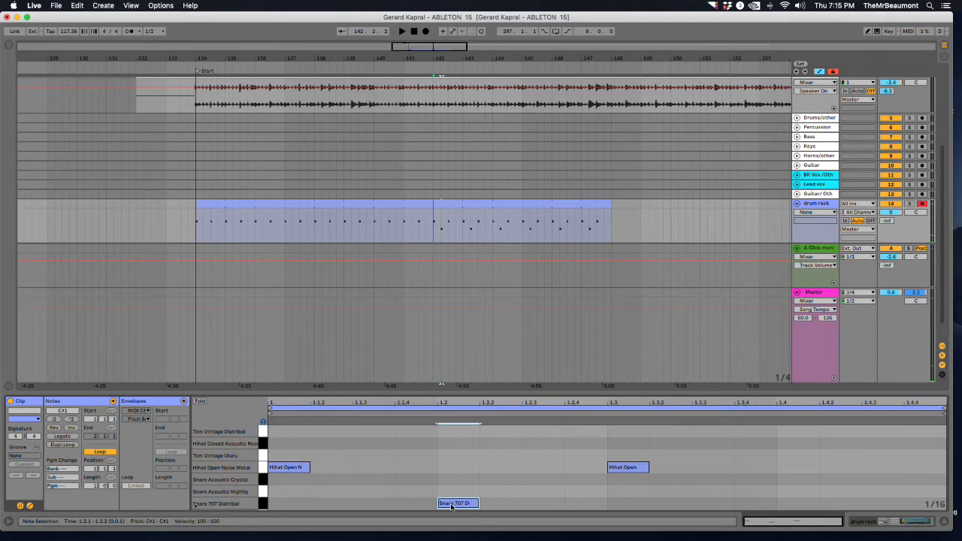
{"action": "left_click_drag", "start_coordinate": [451, 506], "coordinate": [454, 442]}
{"action": "scroll", "coordinate": [461, 467], "scroll_direction": "up", "scroll_amount": 2}
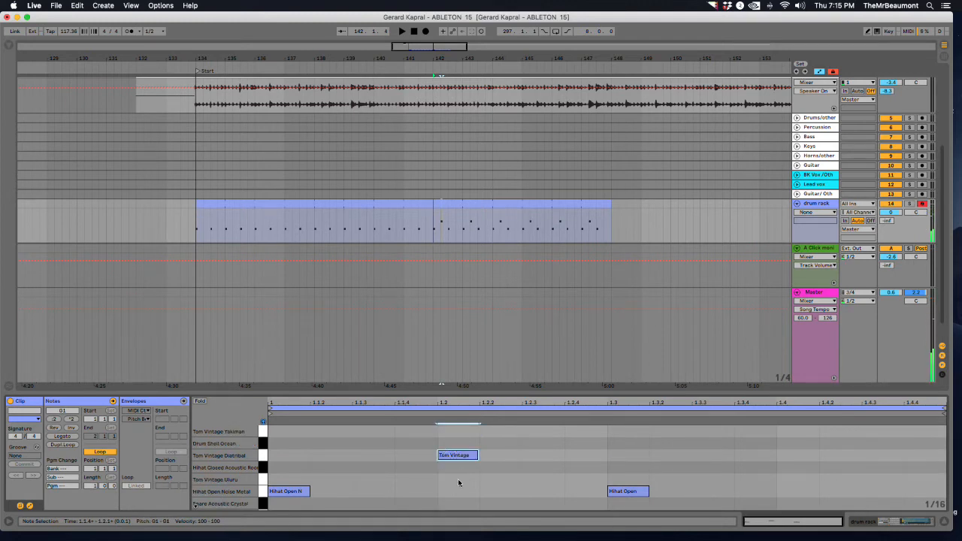
{"action": "left_click_drag", "start_coordinate": [455, 455], "coordinate": [456, 446]}
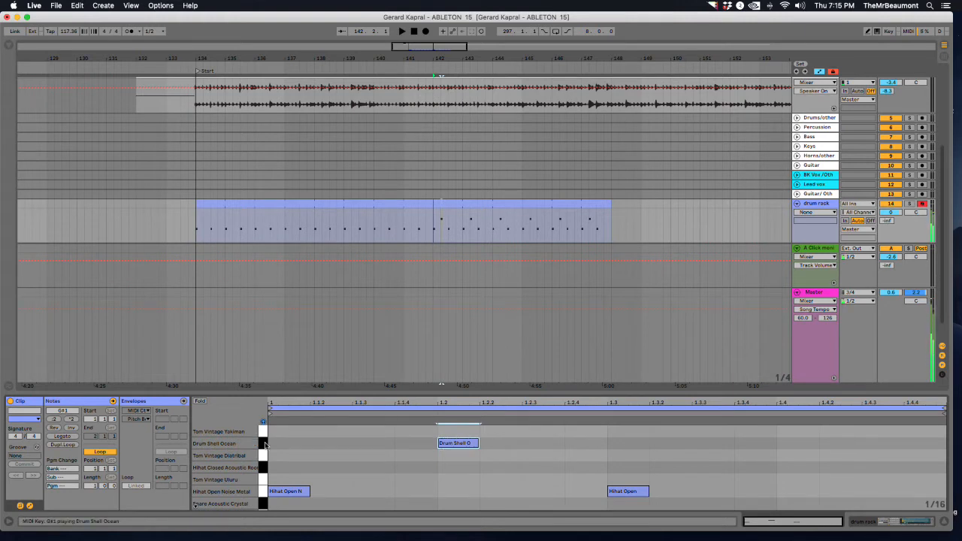
Try the beat 2 note on Synth Glitch Chord, and move it down to Kick Machine Loose.
{"action": "scroll", "coordinate": [272, 472], "scroll_direction": "up", "scroll_amount": 2}
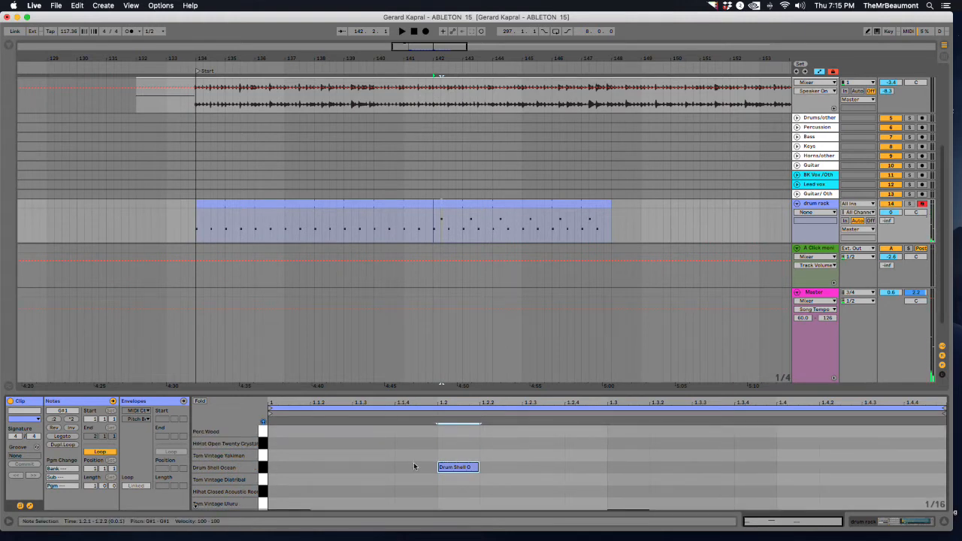
{"action": "left_click_drag", "start_coordinate": [451, 470], "coordinate": [451, 437]}
{"action": "scroll", "coordinate": [454, 470], "scroll_direction": "up", "scroll_amount": 3}
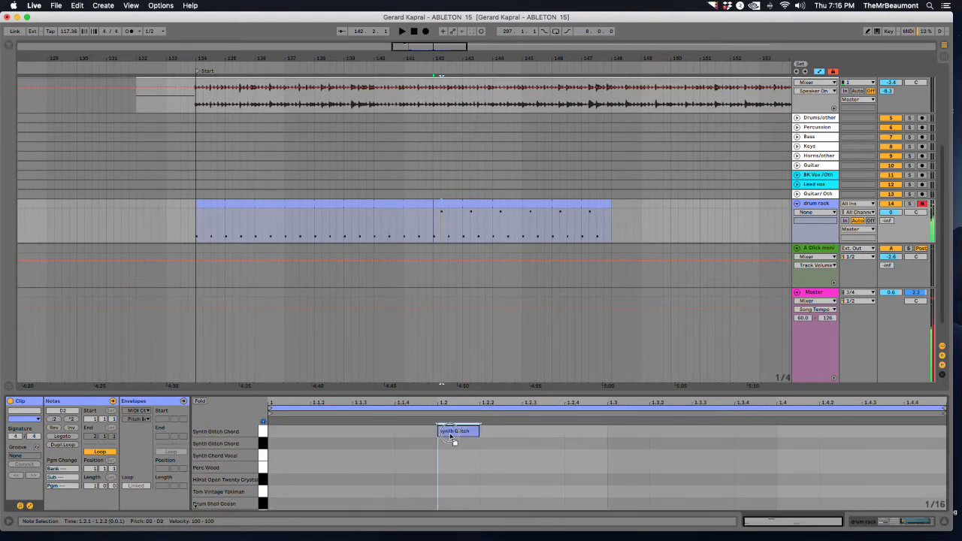
{"action": "scroll", "coordinate": [446, 462], "scroll_direction": "up", "scroll_amount": 1}
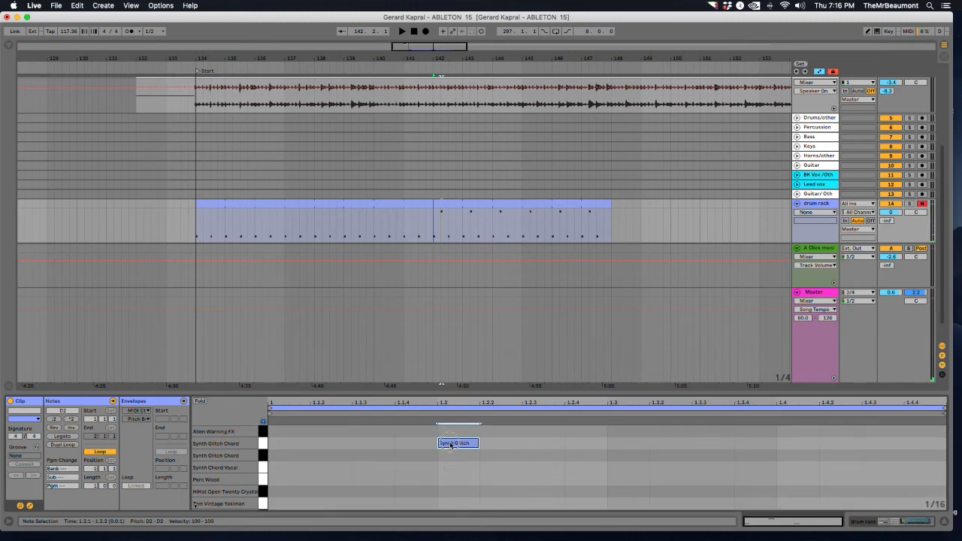
{"action": "left_click_drag", "start_coordinate": [451, 444], "coordinate": [448, 506]}
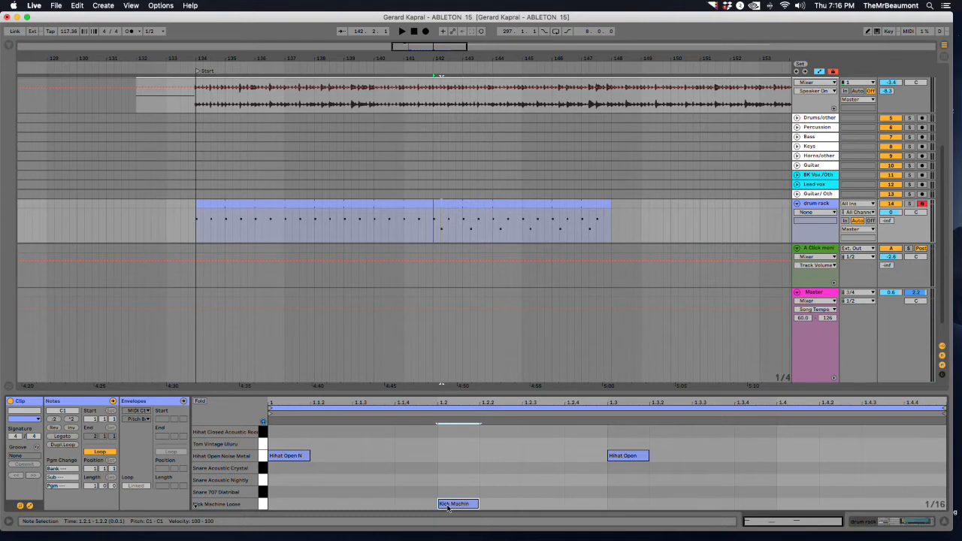
Replace the Kick Machine Loose note on beat 2 with one on beat 4 and play the clip from bar 142.
{"action": "key", "text": "space"}
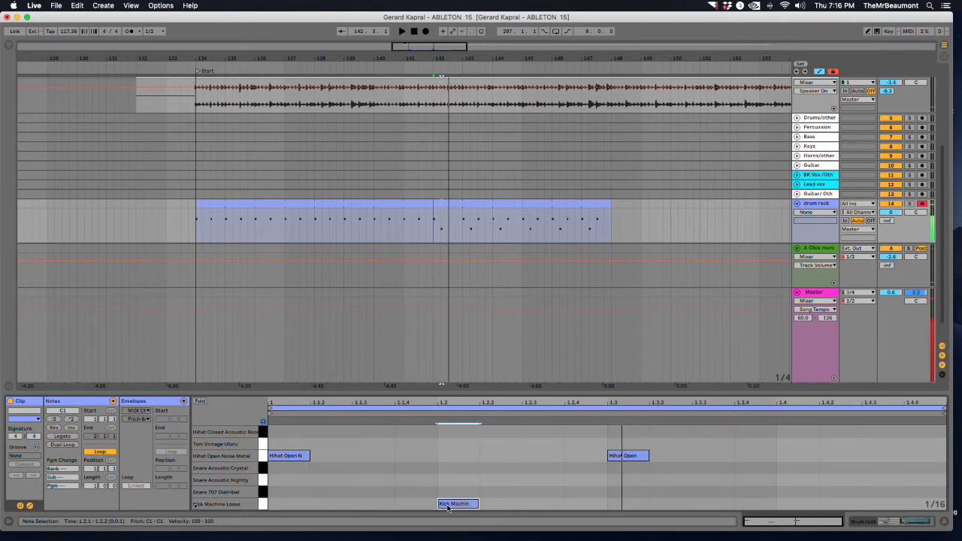
{"action": "double_click", "coordinate": [446, 503]}
{"action": "key", "text": "space"}
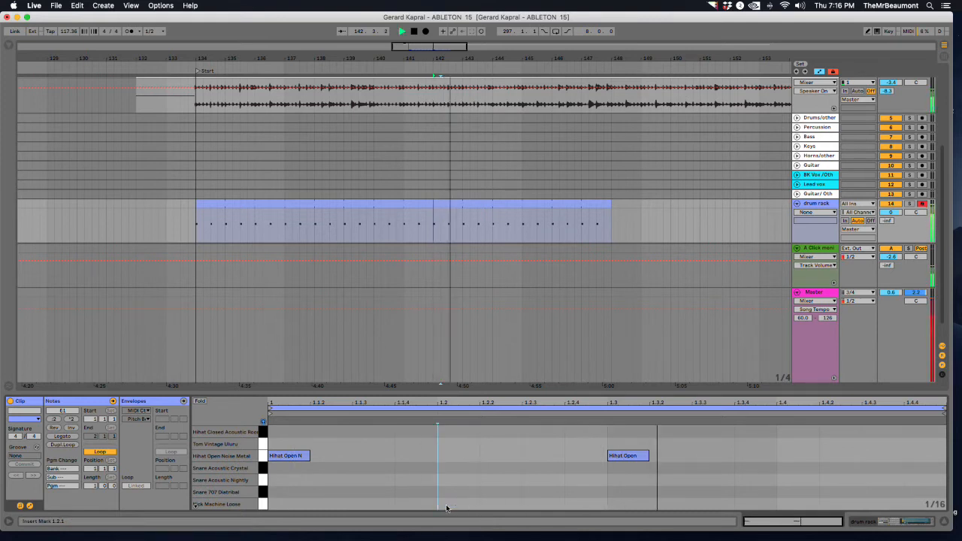
{"action": "key", "text": "space"}
{"action": "double_click", "coordinate": [790, 504]}
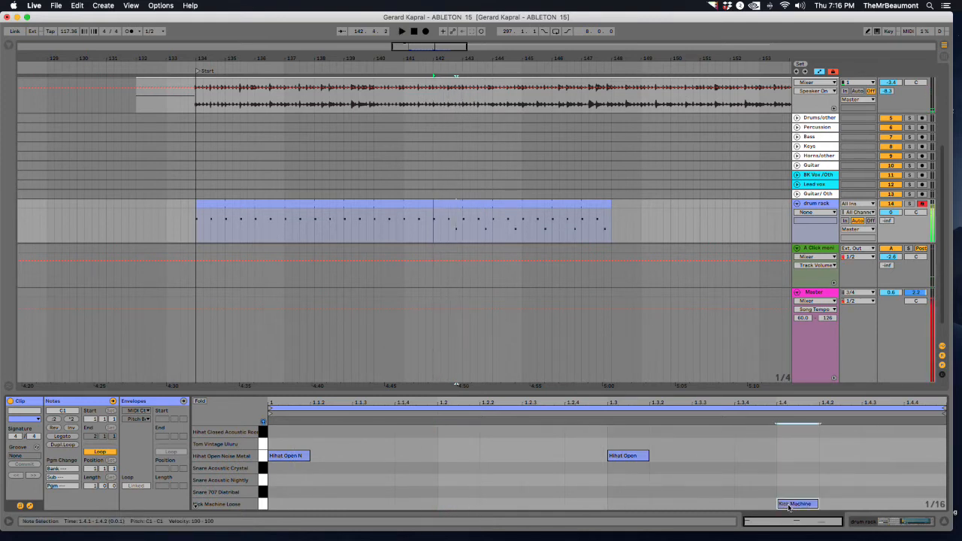
{"action": "key", "text": "space"}
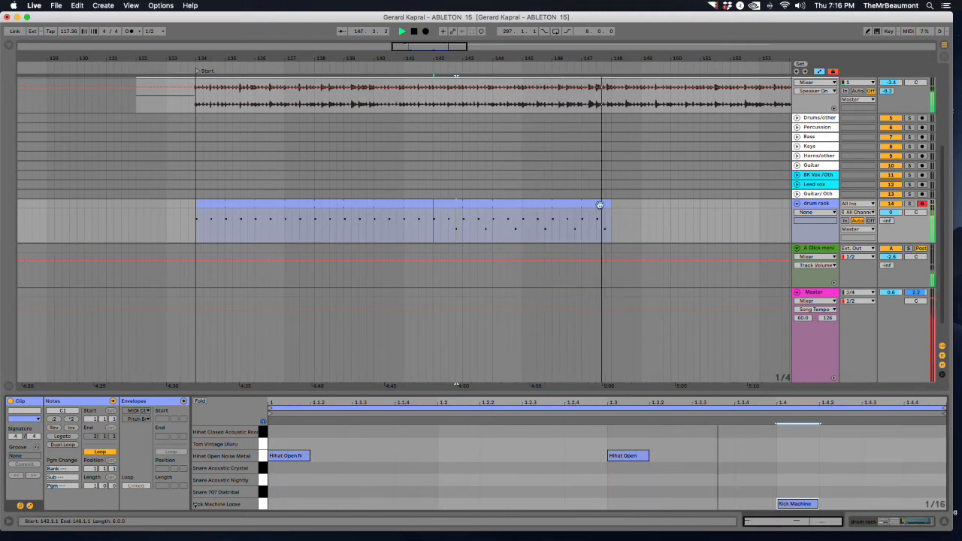
{"action": "key", "text": "space"}
Extend the drum rack clip at bar 142 to 15 bars, ending at bar 157, and play it.
{"action": "left_click_drag", "start_coordinate": [611, 203], "coordinate": [742, 201]}
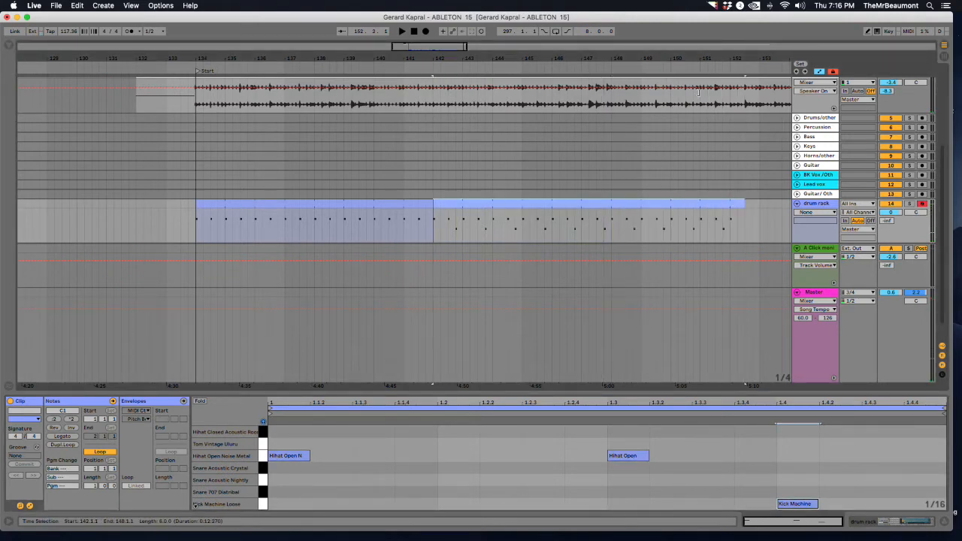
{"action": "left_click_drag", "start_coordinate": [711, 59], "coordinate": [420, 70]}
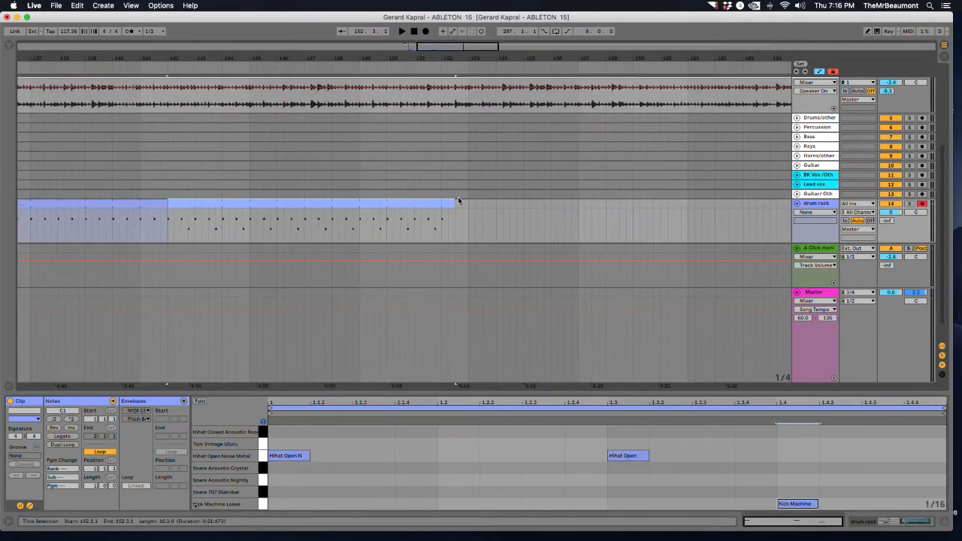
{"action": "left_click_drag", "start_coordinate": [454, 203], "coordinate": [577, 203]}
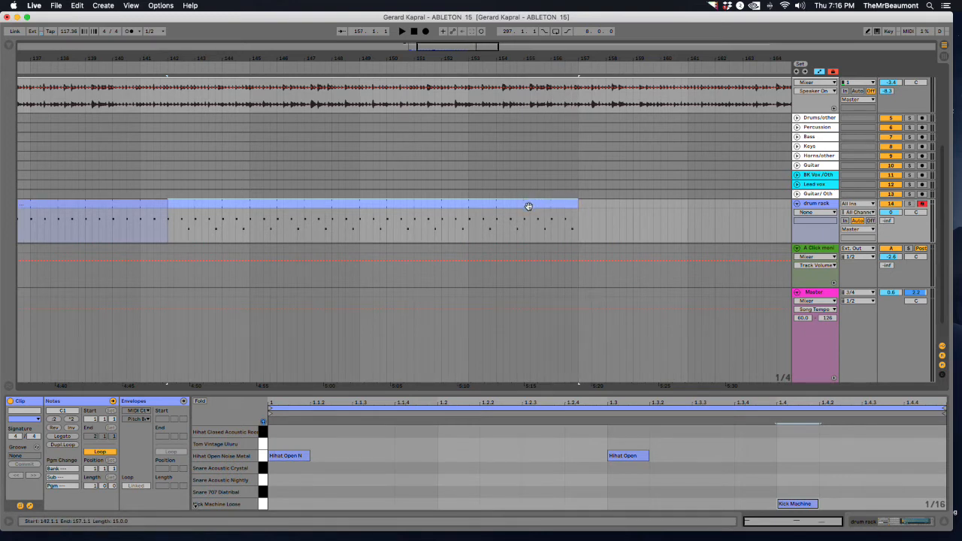
{"action": "key", "text": "space"}
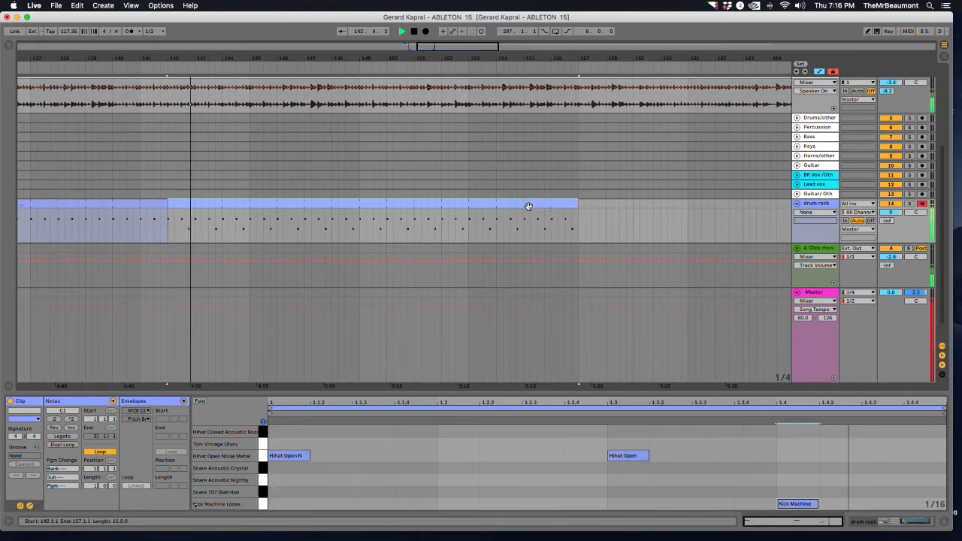
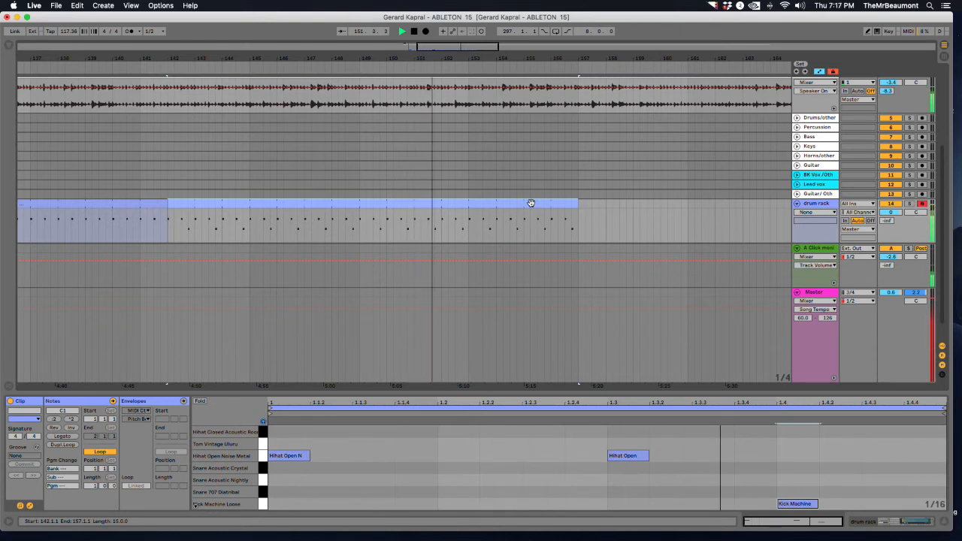
Split the drum rack clip at bar 150 and play back the separated section up to bar 157.
{"action": "left_click", "coordinate": [385, 237]}
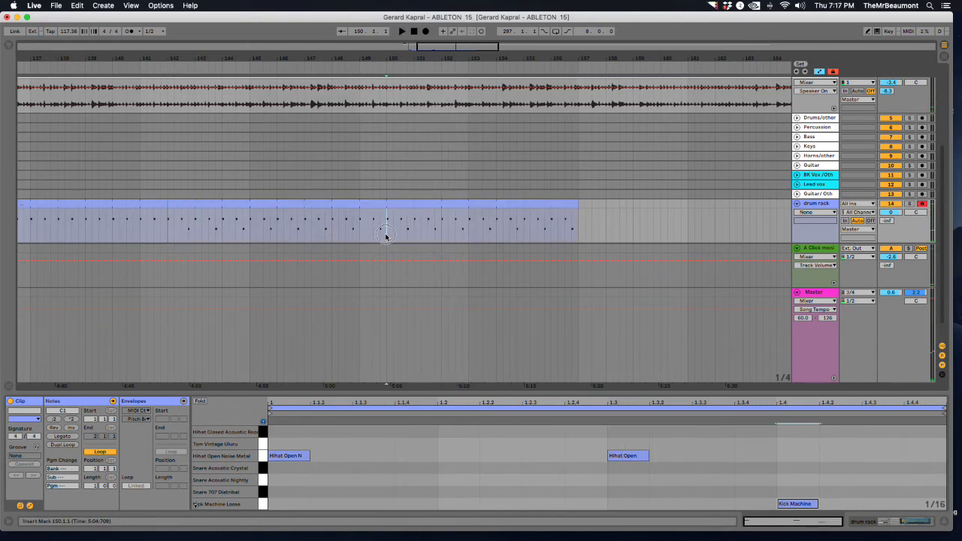
{"action": "left_click_drag", "start_coordinate": [386, 236], "coordinate": [584, 214]}
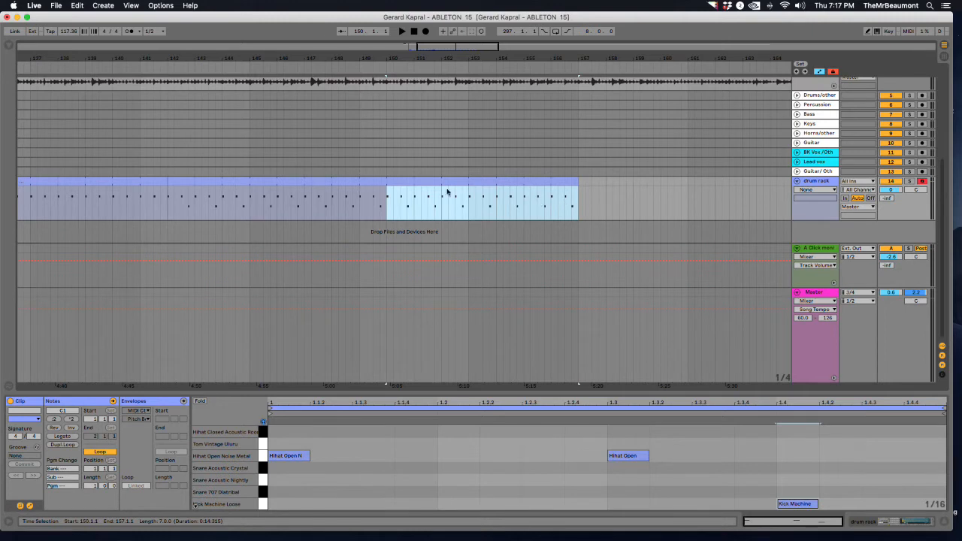
{"action": "right_click", "coordinate": [410, 210]}
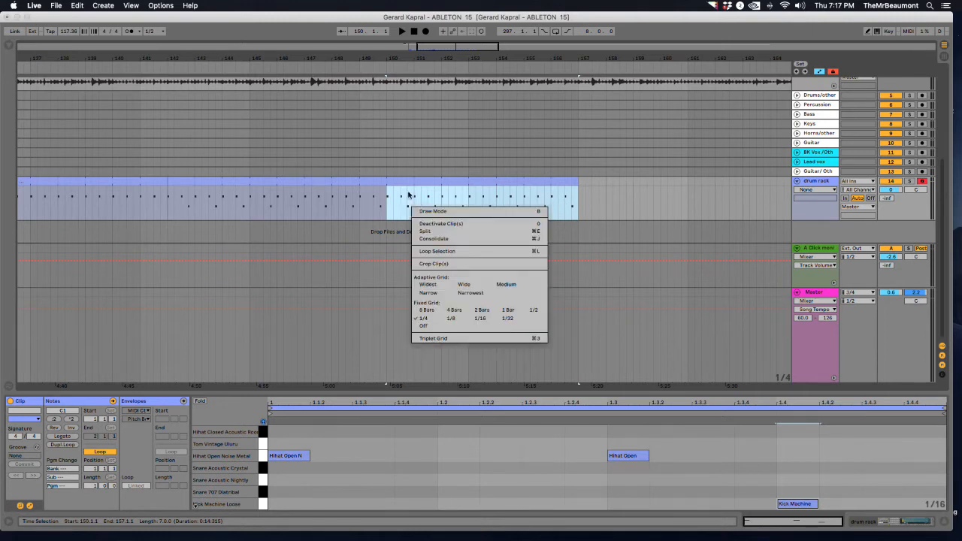
{"action": "right_click", "coordinate": [411, 184]}
{"action": "left_click", "coordinate": [395, 199]}
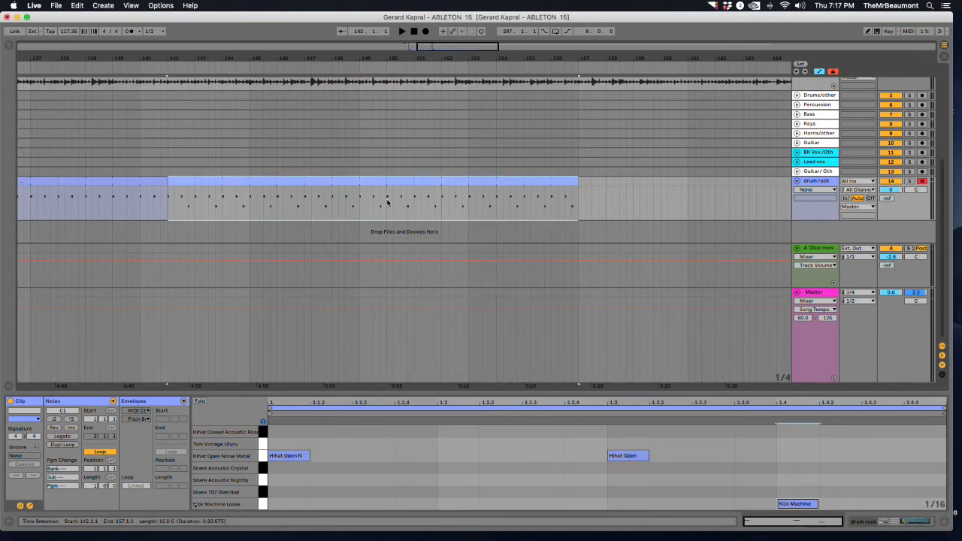
{"action": "left_click_drag", "start_coordinate": [387, 200], "coordinate": [581, 198]}
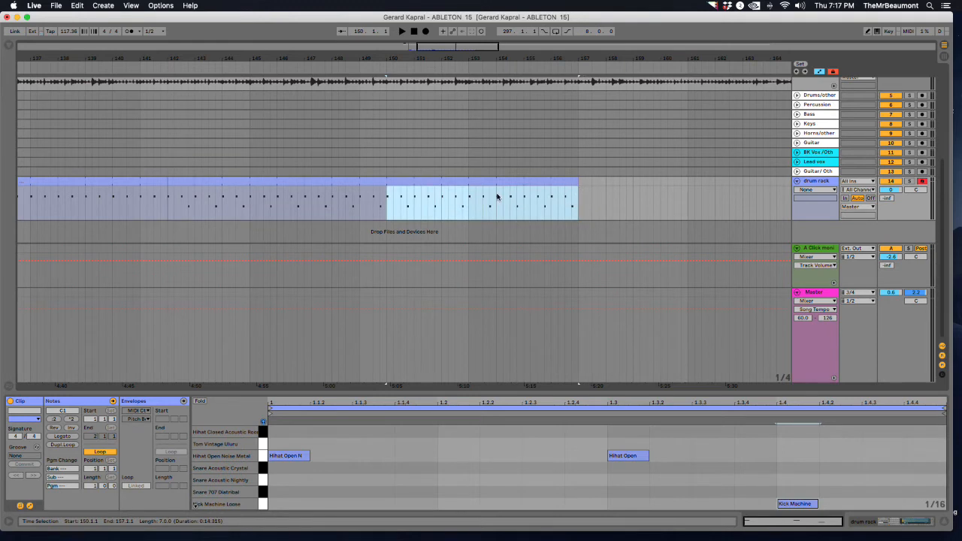
{"action": "mouse_move", "coordinate": [474, 183]}
{"action": "left_mouse_down"}
{"action": "mouse_move", "coordinate": [513, 191]}
{"action": "mouse_move", "coordinate": [466, 189]}
{"action": "left_mouse_up"}
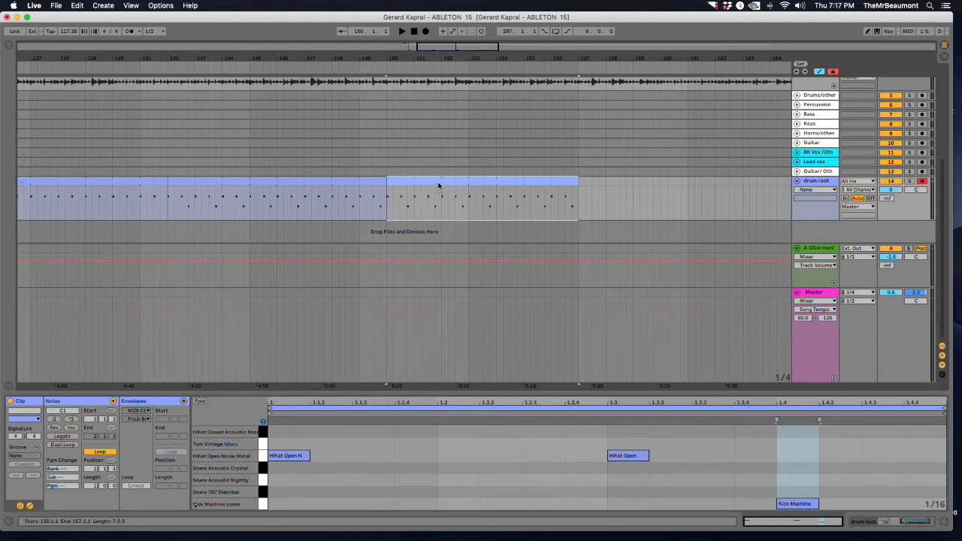
{"action": "key", "text": "space"}
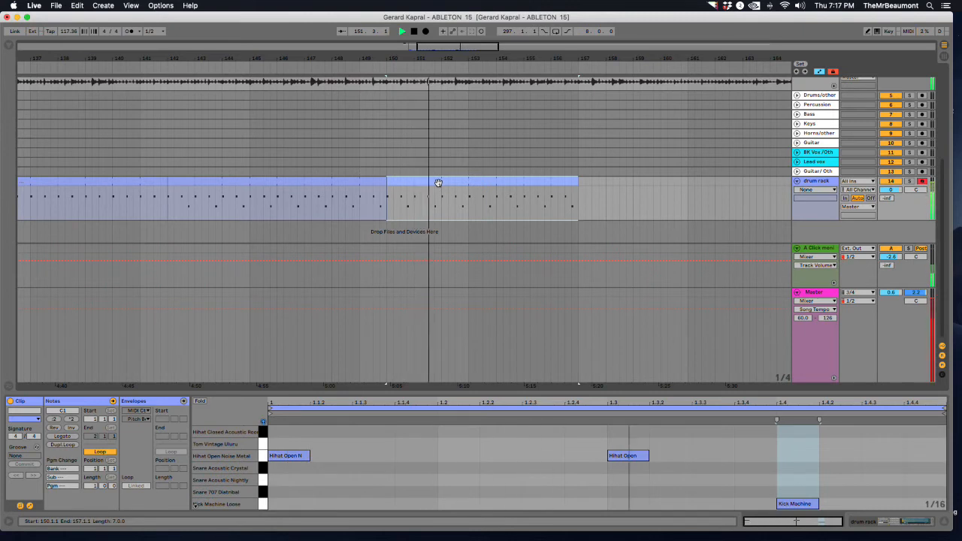
{"action": "key", "text": "space"}
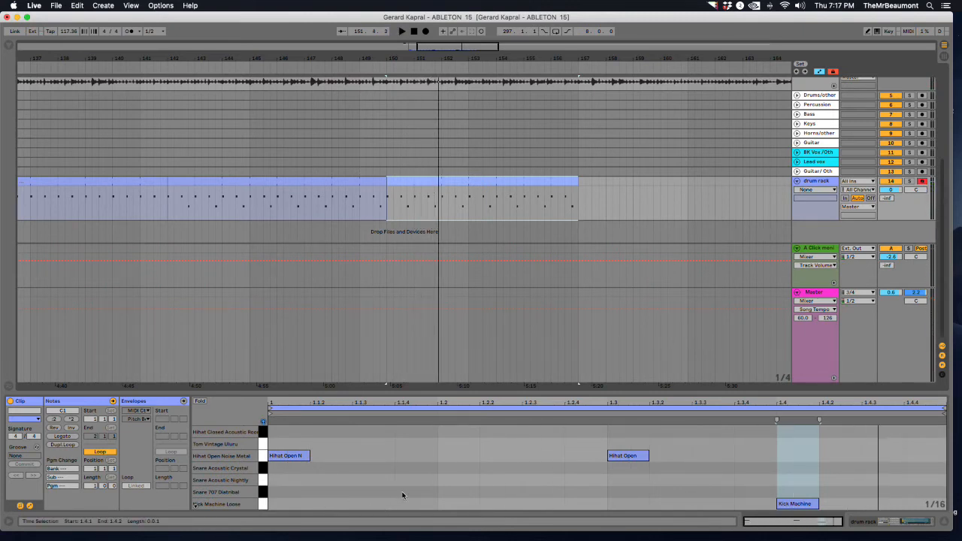
Add a Snare 707 note at 1.2 and a Kick Machine Loose note at 1.1.1, auditioning the pattern in playback.
{"action": "left_click", "coordinate": [399, 494]}
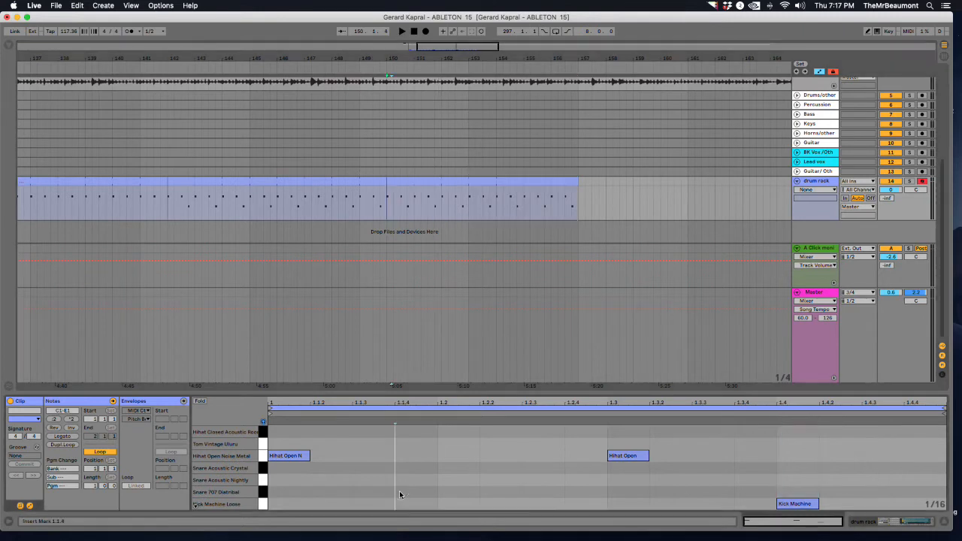
{"action": "double_click", "coordinate": [448, 491]}
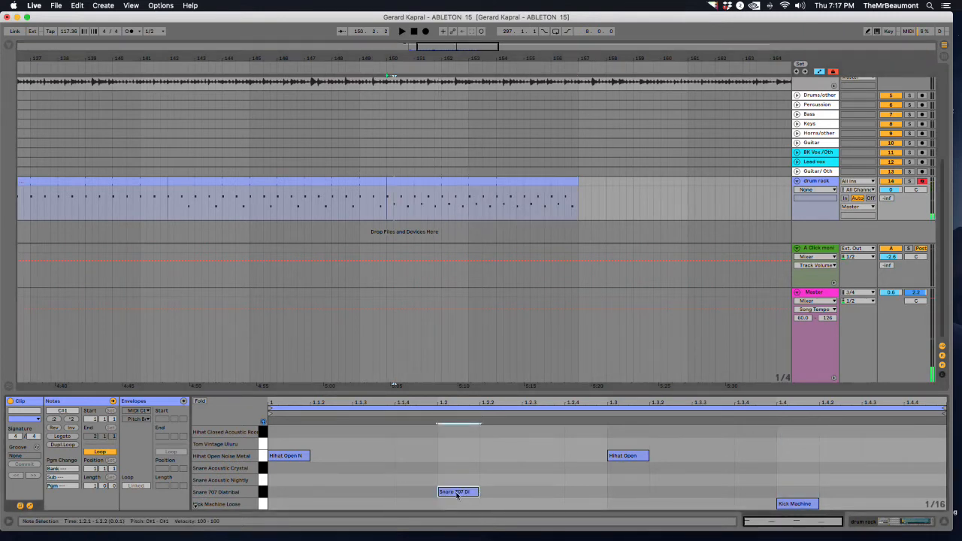
{"action": "key", "text": "space"}
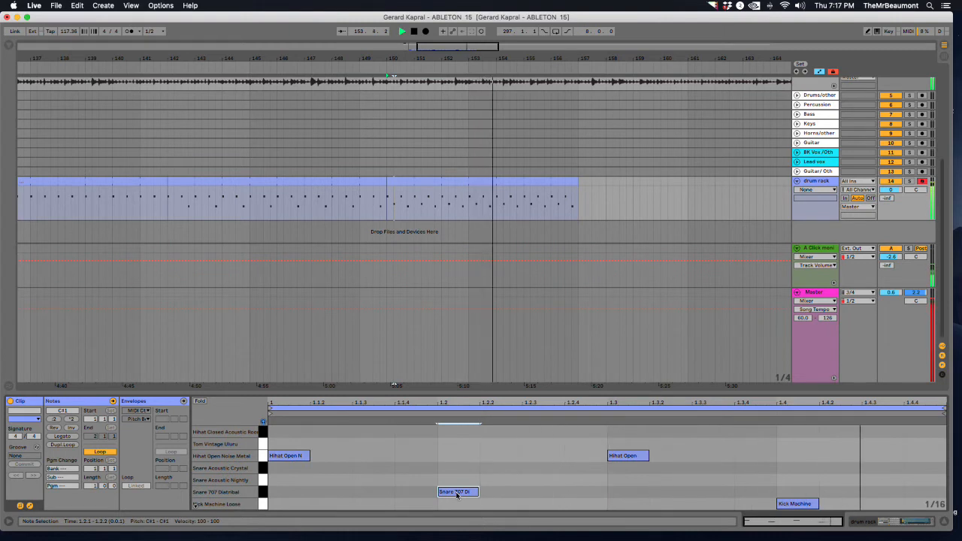
{"action": "double_click", "coordinate": [285, 503]}
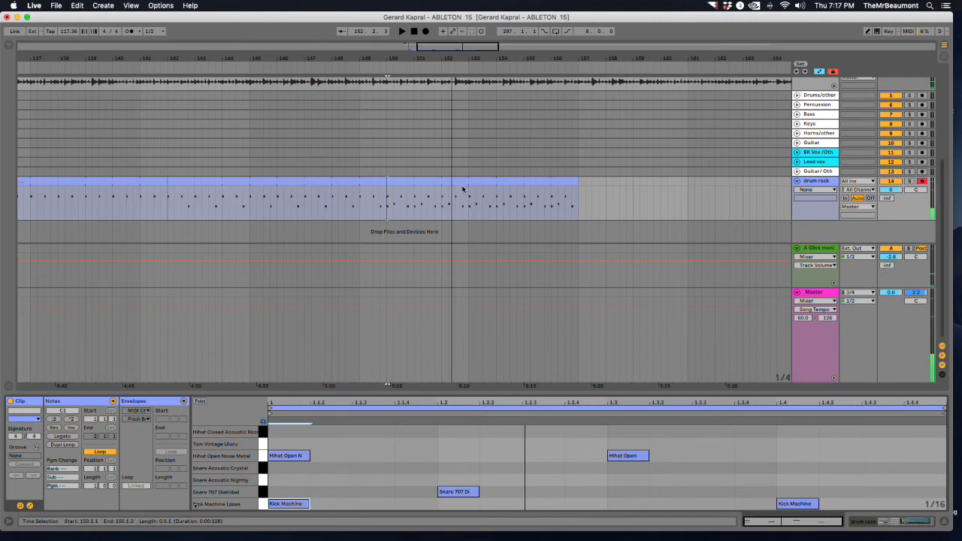
Shorten the split drum rack clip to two bars, ending at bar 152, and consolidate it.
{"action": "left_click", "coordinate": [442, 203]}
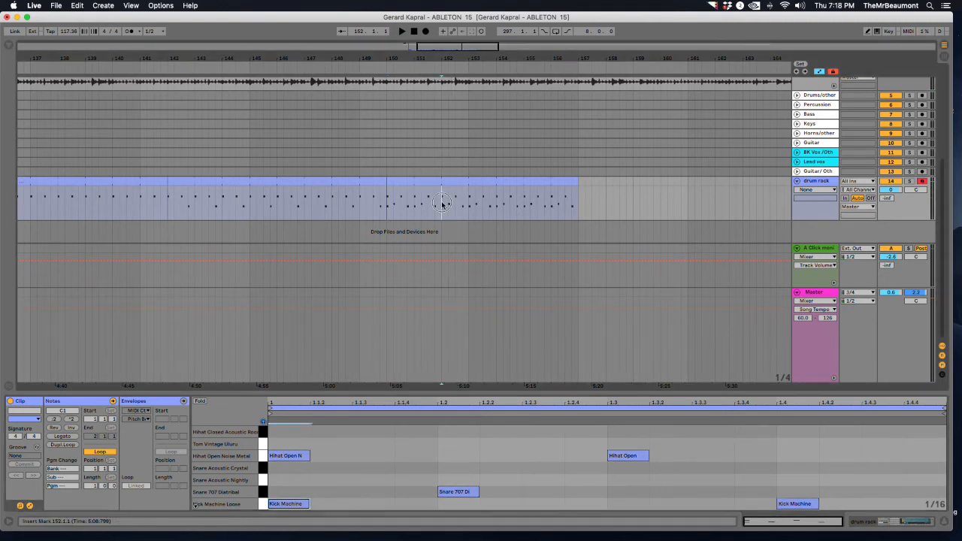
{"action": "mouse_move", "coordinate": [442, 202]}
{"action": "left_mouse_down"}
{"action": "mouse_move", "coordinate": [476, 201]}
{"action": "mouse_move", "coordinate": [448, 201]}
{"action": "left_mouse_up"}
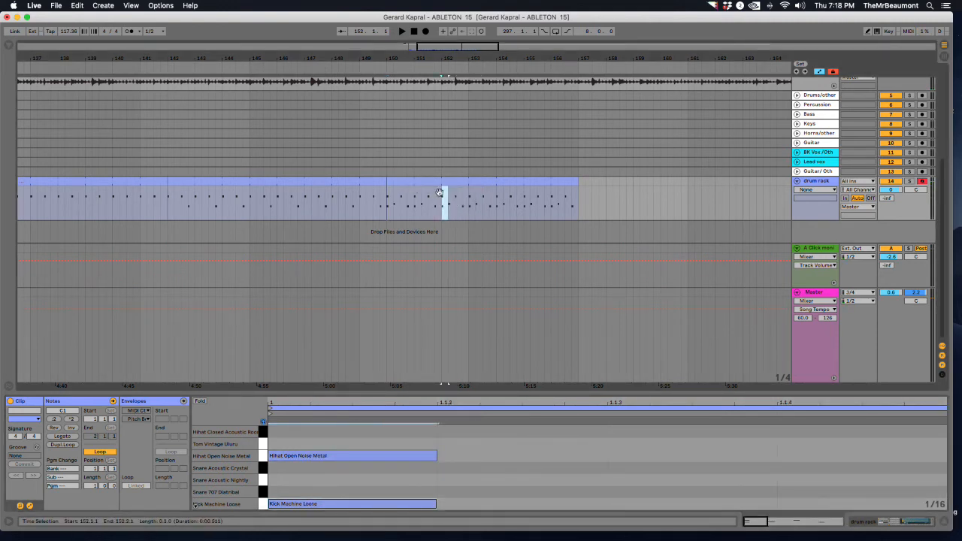
{"action": "left_click_drag", "start_coordinate": [444, 204], "coordinate": [576, 203]}
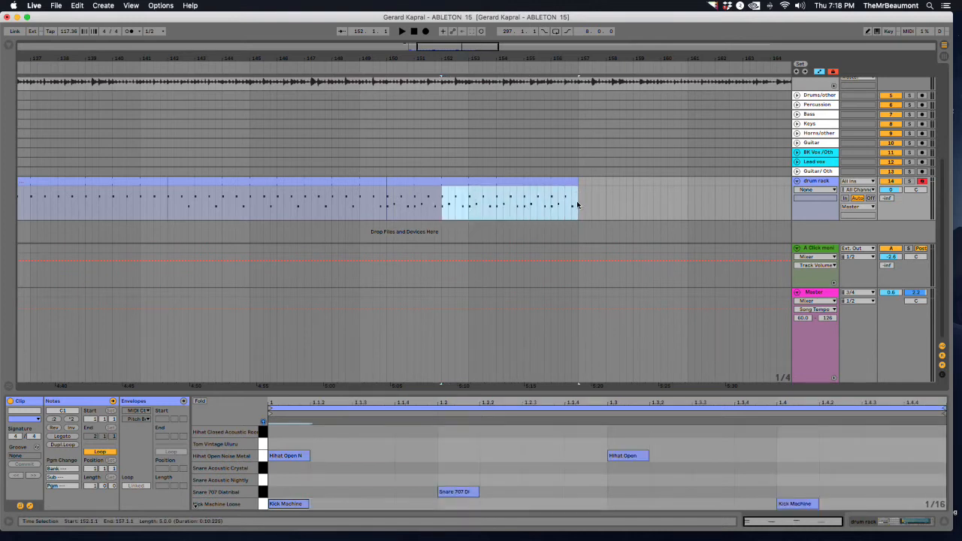
{"action": "left_click_drag", "start_coordinate": [574, 180], "coordinate": [441, 182]}
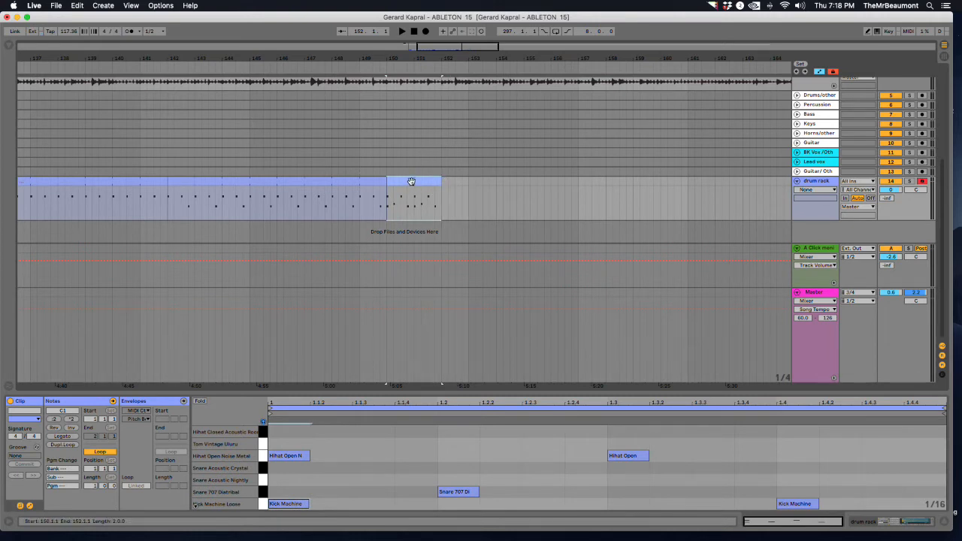
{"action": "right_click", "coordinate": [411, 182]}
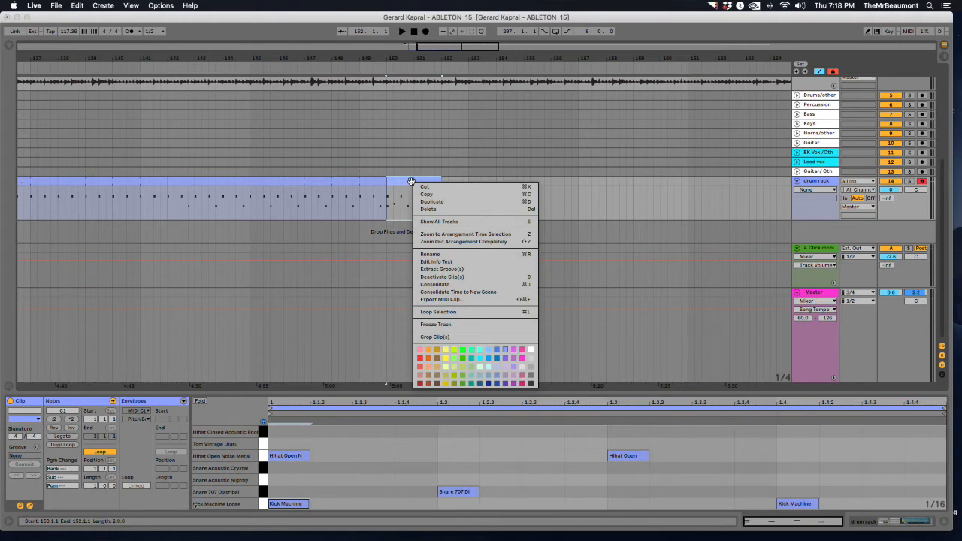
{"action": "left_click", "coordinate": [439, 285]}
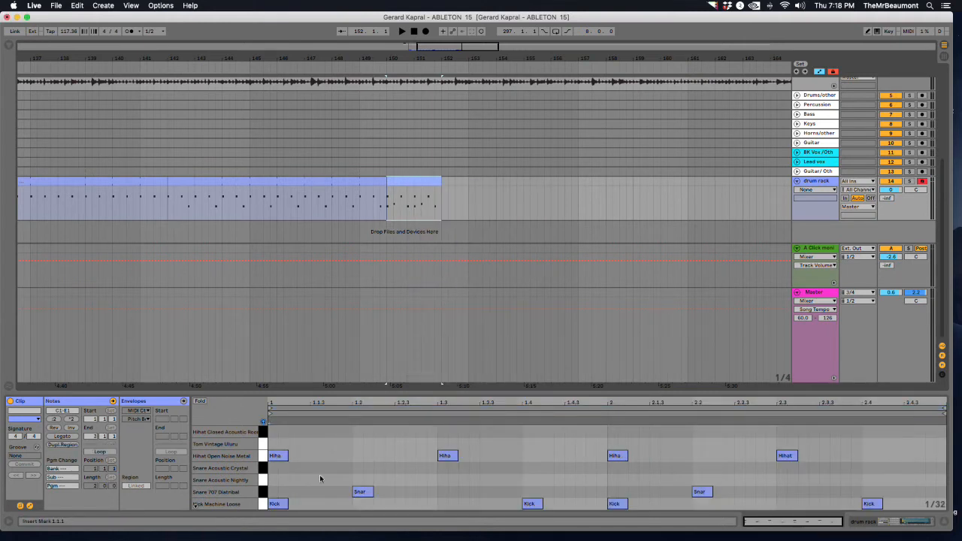
Play the consolidated two-bar clip briefly and delete all of its notes.
{"action": "left_click", "coordinate": [283, 504]}
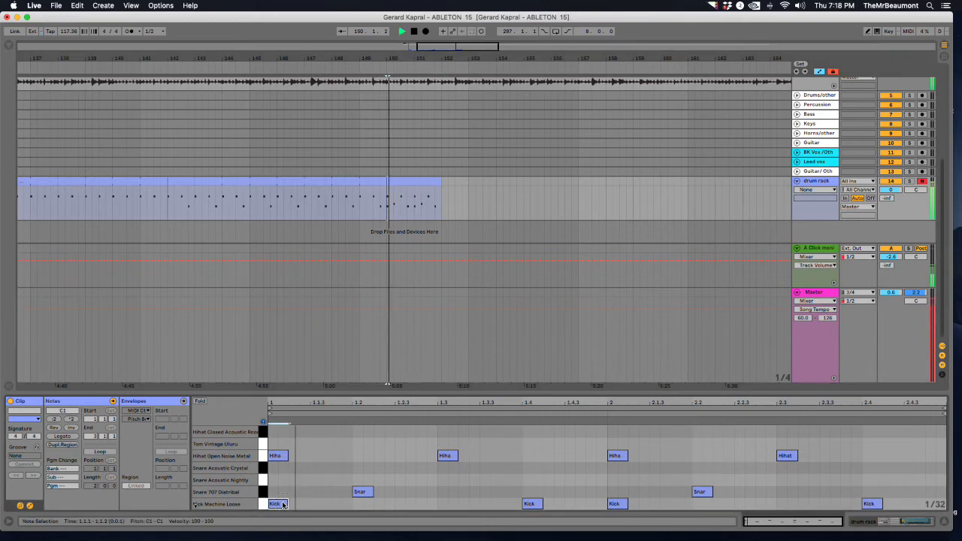
{"action": "key", "text": "space"}
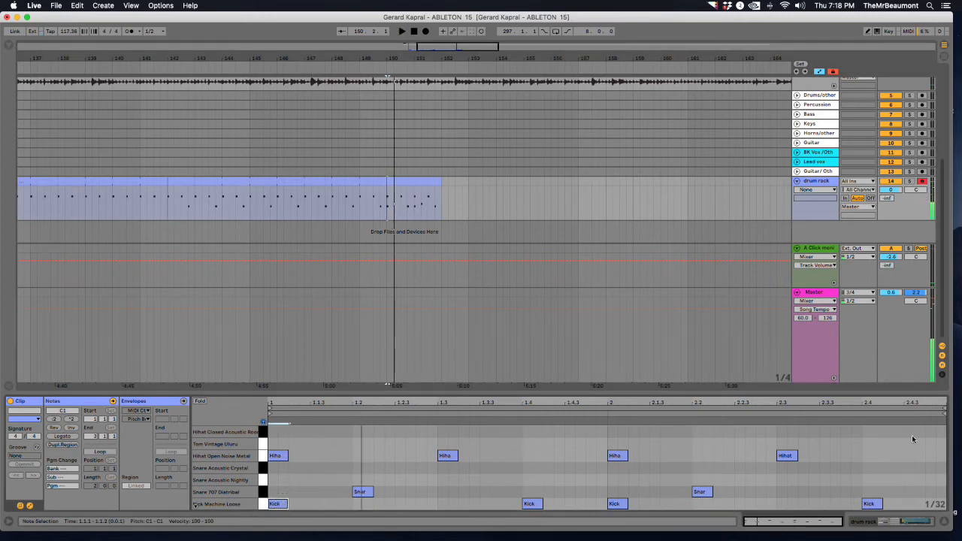
{"action": "left_click_drag", "start_coordinate": [911, 435], "coordinate": [277, 508]}
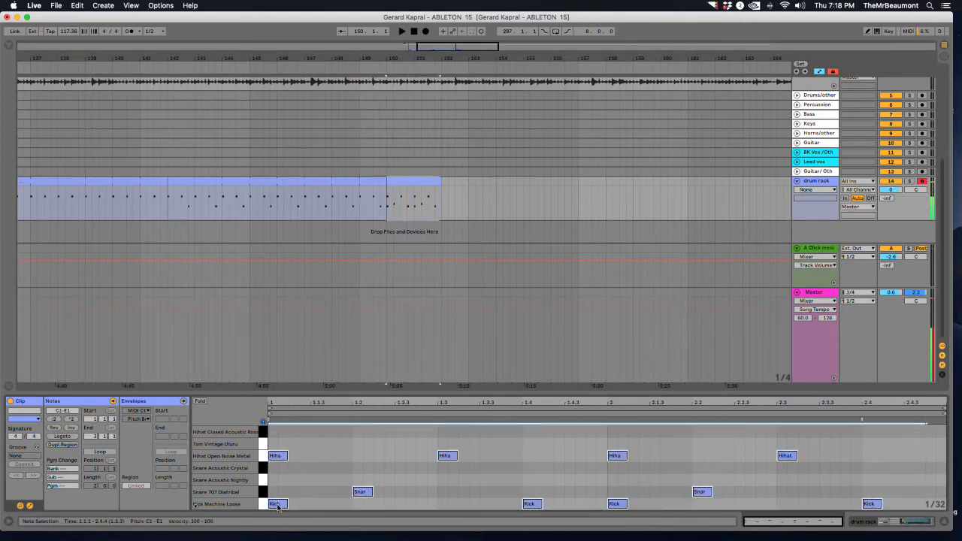
{"action": "key", "text": "Delete"}
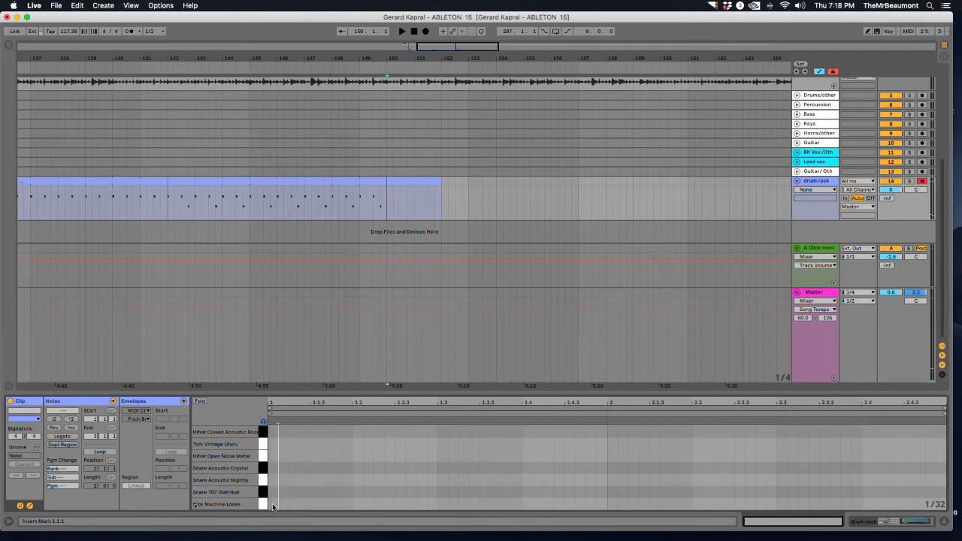
Add a Kick Machine Loose note at 1.1.1 in the emptied clip and audition it.
{"action": "double_click", "coordinate": [272, 504]}
{"action": "key", "text": "space"}
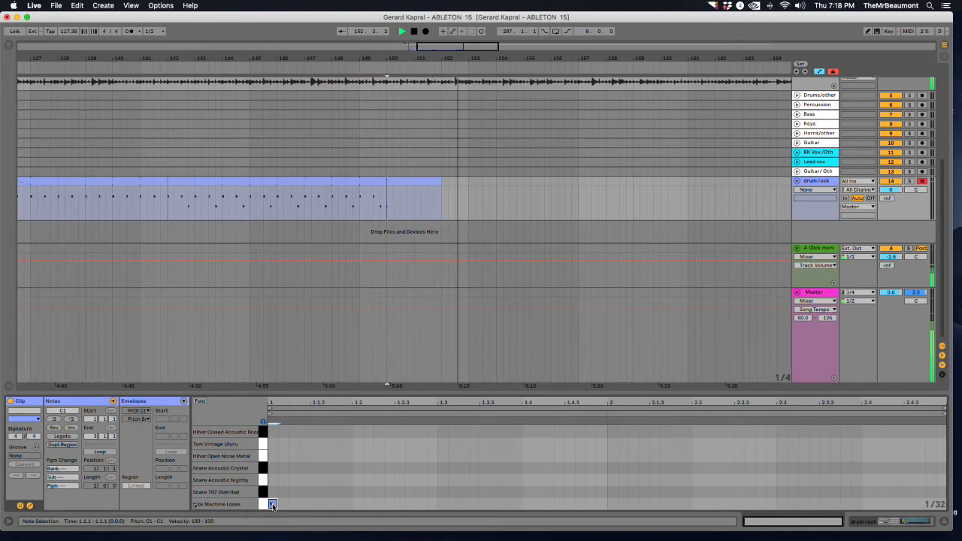
{"action": "key", "text": "space"}
Loop the arrangement over the two-bar drum rack clip from bar 150 to 152 and start playback.
{"action": "left_click", "coordinate": [449, 274]}
{"action": "key", "text": "super+shift+m"}
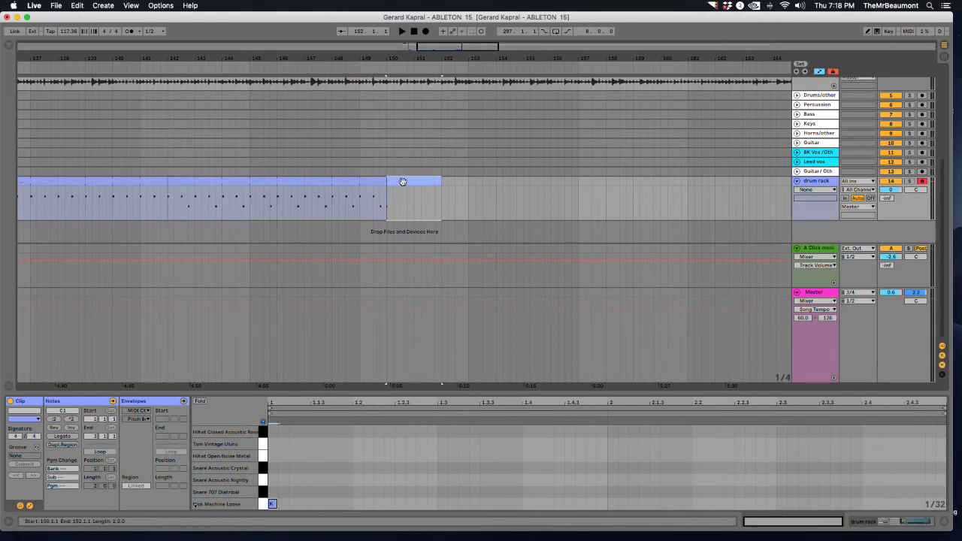
{"action": "right_click", "coordinate": [403, 183]}
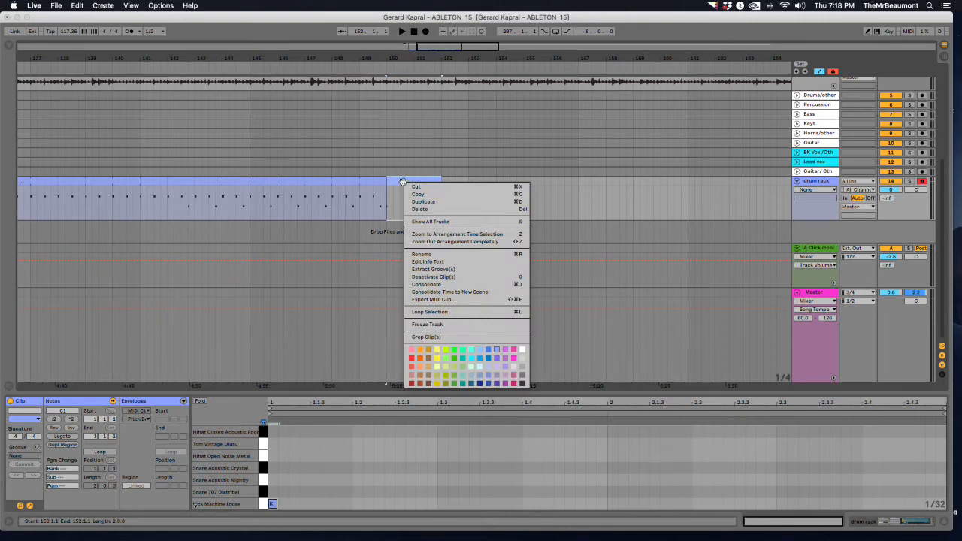
{"action": "left_click", "coordinate": [433, 311]}
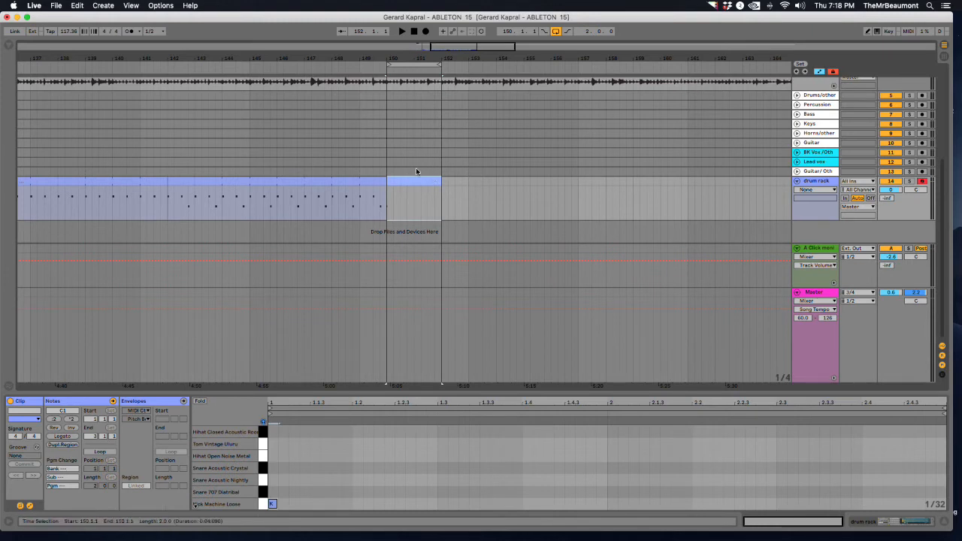
{"action": "key", "text": "space"}
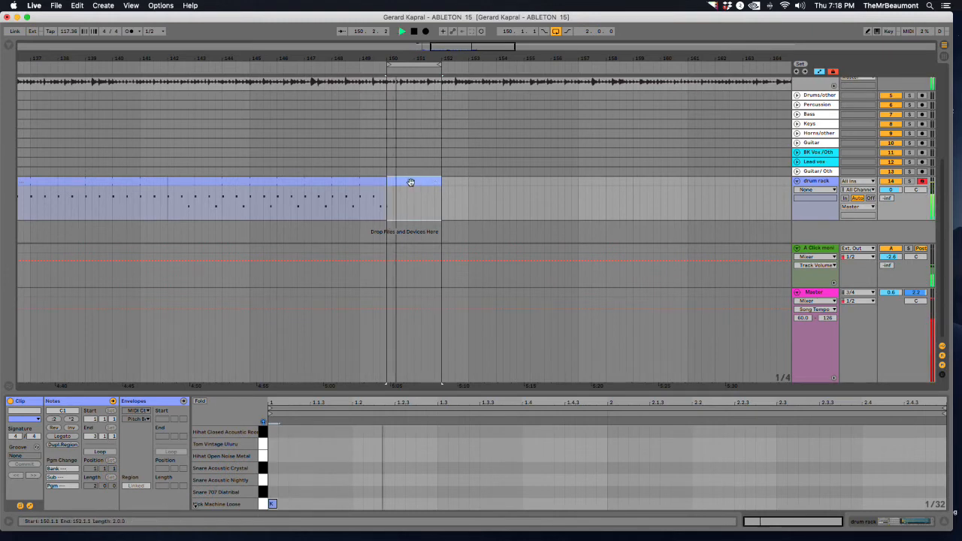
Add Kick Machine Loose notes at 1.2.3, 1.3, 2.1, 2.2.3 and 2.3, checking the pattern in playback.
{"action": "double_click", "coordinate": [398, 504]}
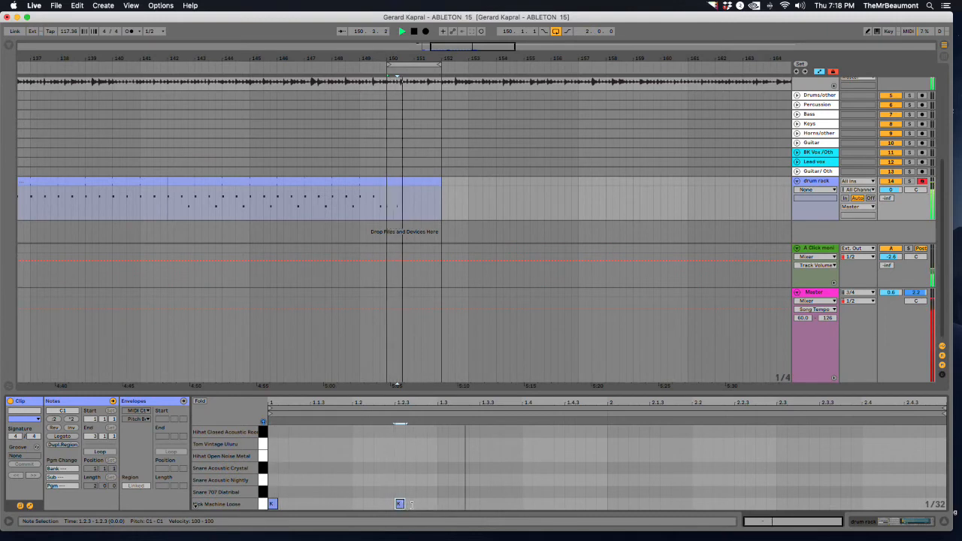
{"action": "double_click", "coordinate": [442, 504]}
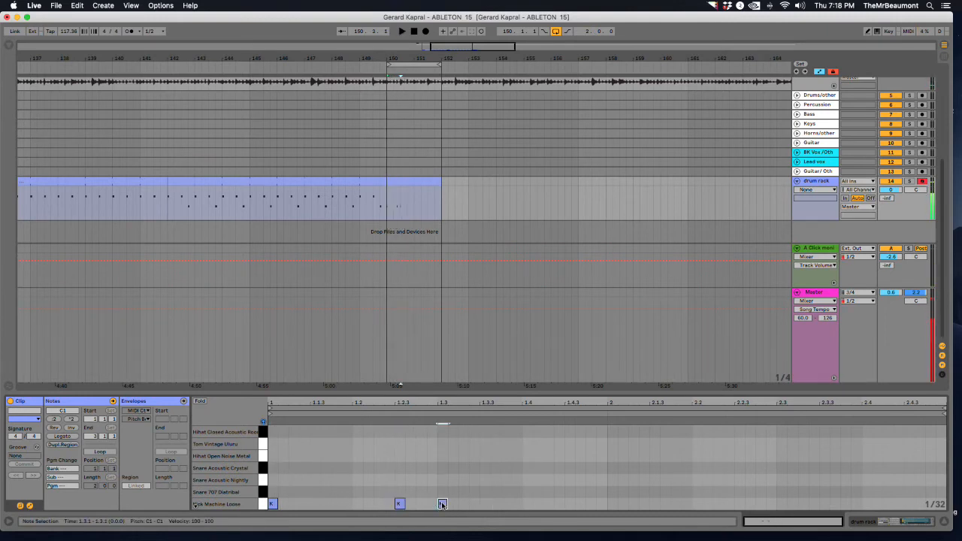
{"action": "key", "text": "space"}
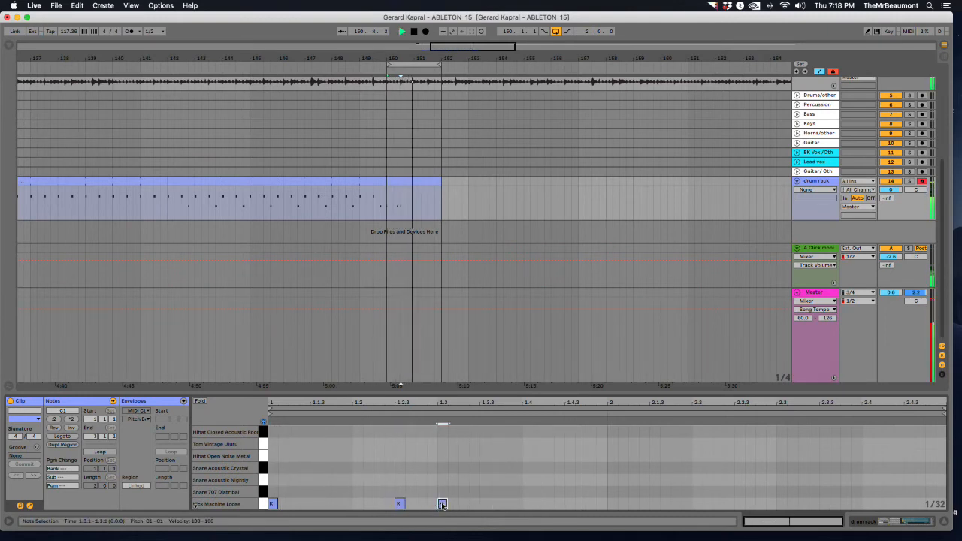
{"action": "key", "text": "space"}
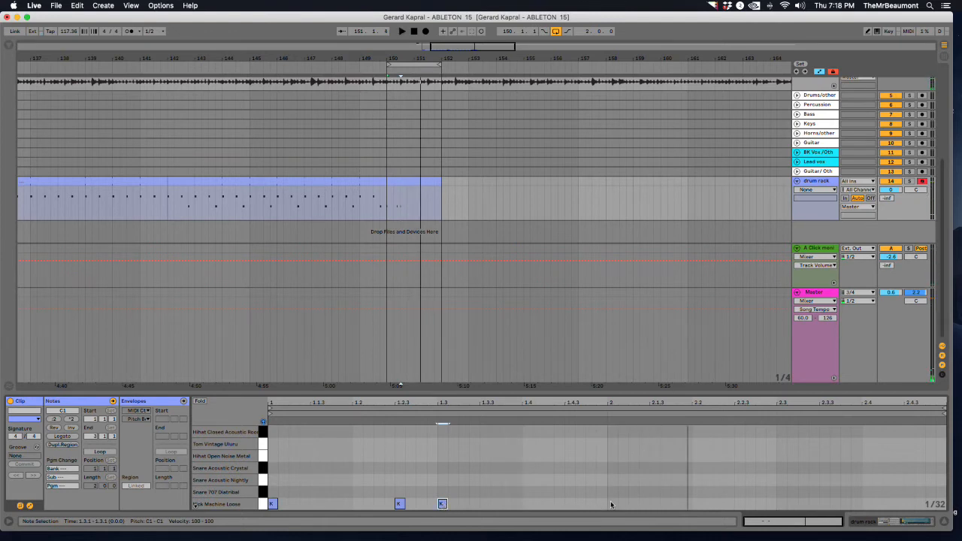
{"action": "double_click", "coordinate": [610, 504]}
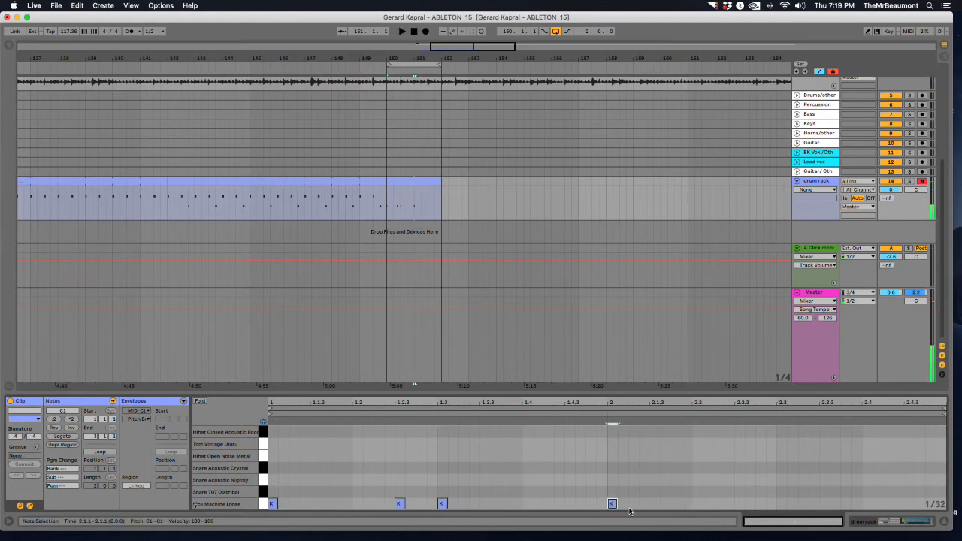
{"action": "double_click", "coordinate": [739, 503]}
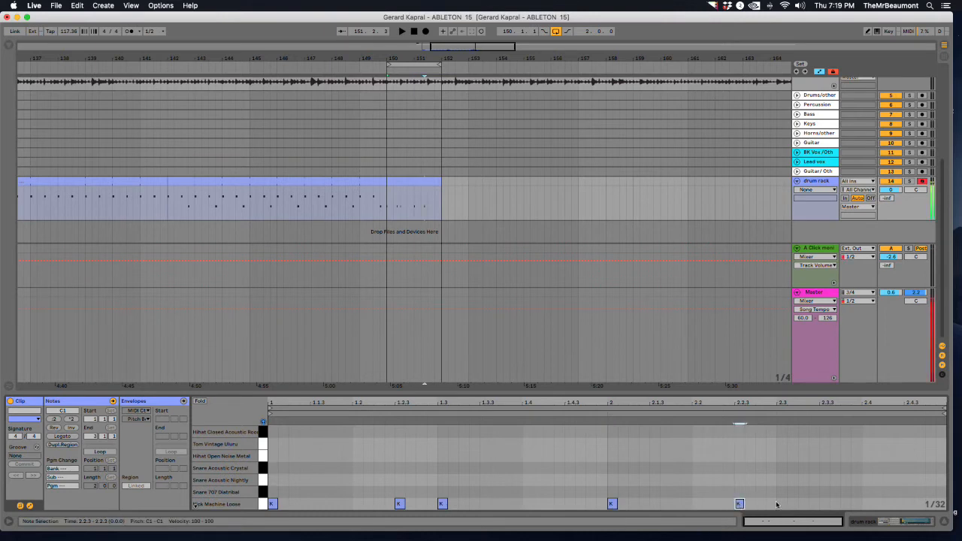
{"action": "key", "text": "space"}
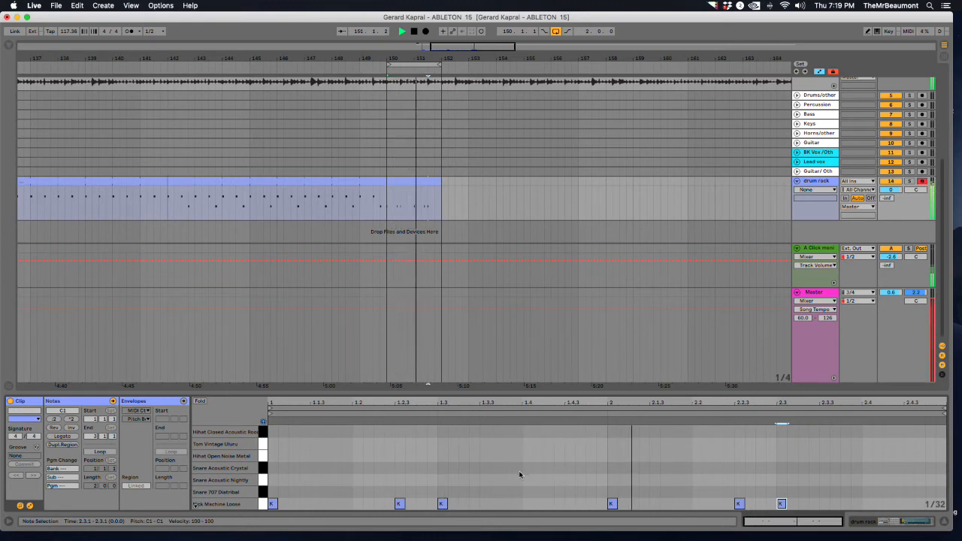
Add a Snare 707 note at 1.4 in the two-bar drum clip.
{"action": "double_click", "coordinate": [527, 492]}
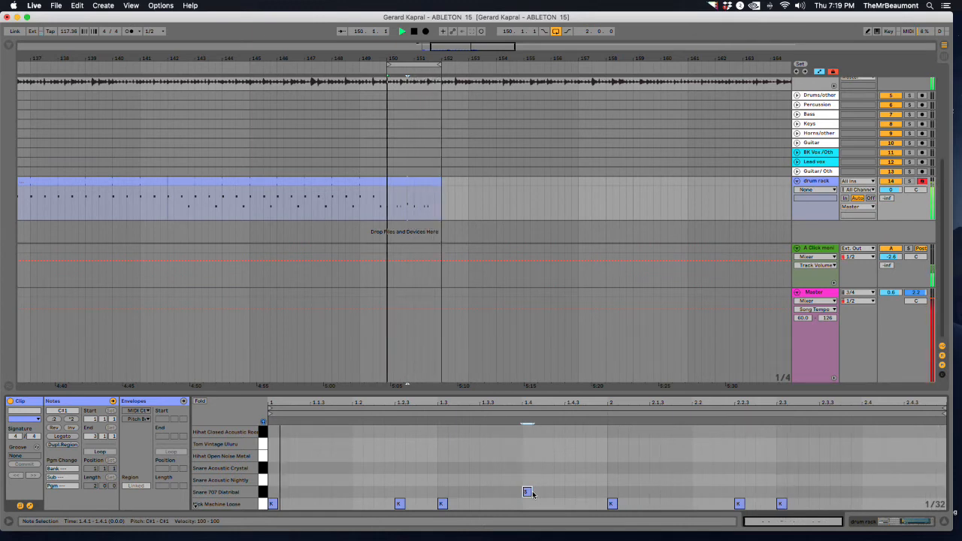
Add a Snare 707 note at 2.4 and closed hi-hat notes on every beat of both bars.
{"action": "double_click", "coordinate": [866, 491]}
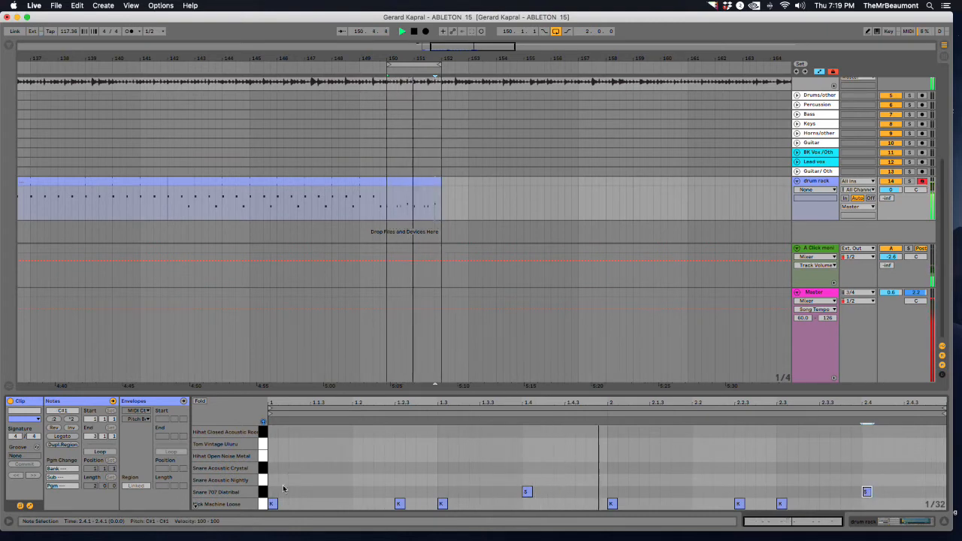
{"action": "double_click", "coordinate": [273, 433]}
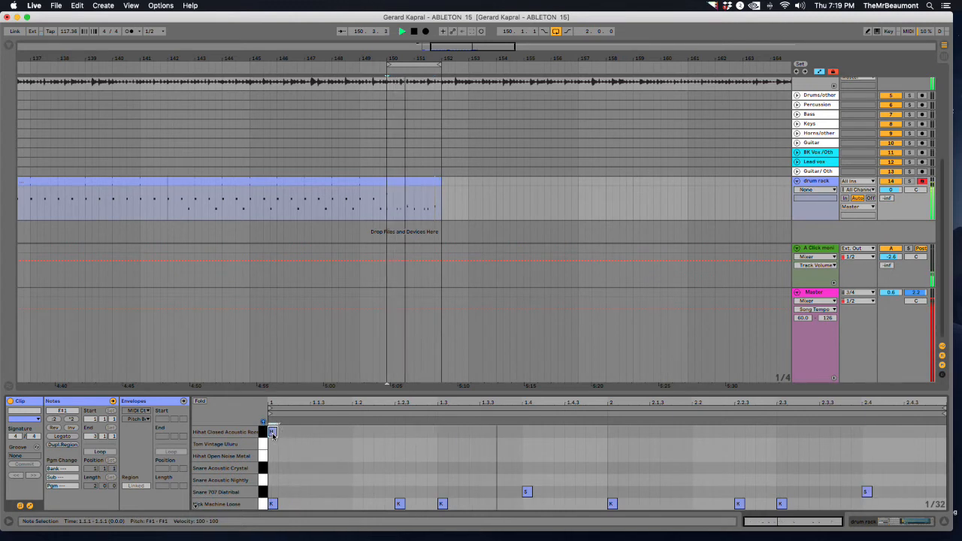
{"action": "double_click", "coordinate": [356, 432]}
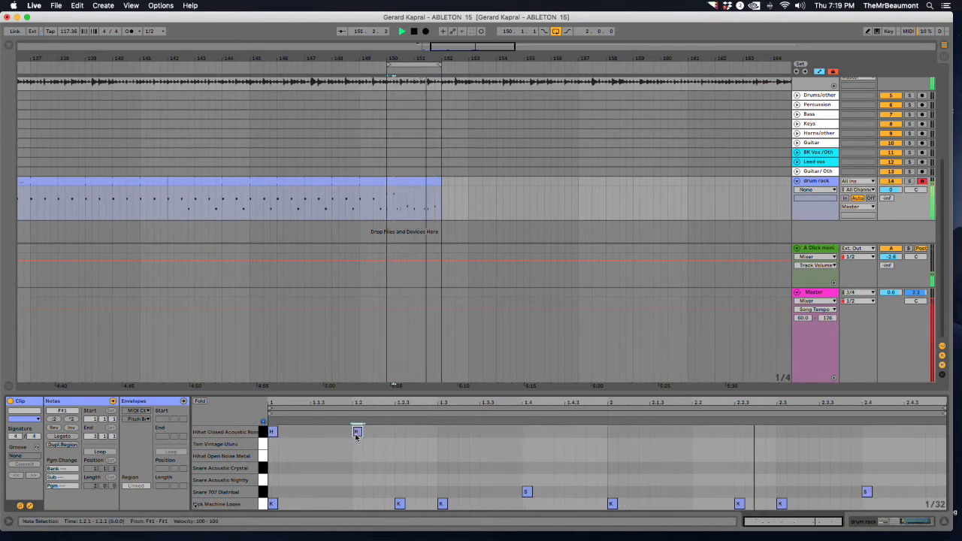
{"action": "double_click", "coordinate": [442, 432]}
{"action": "double_click", "coordinate": [527, 432]}
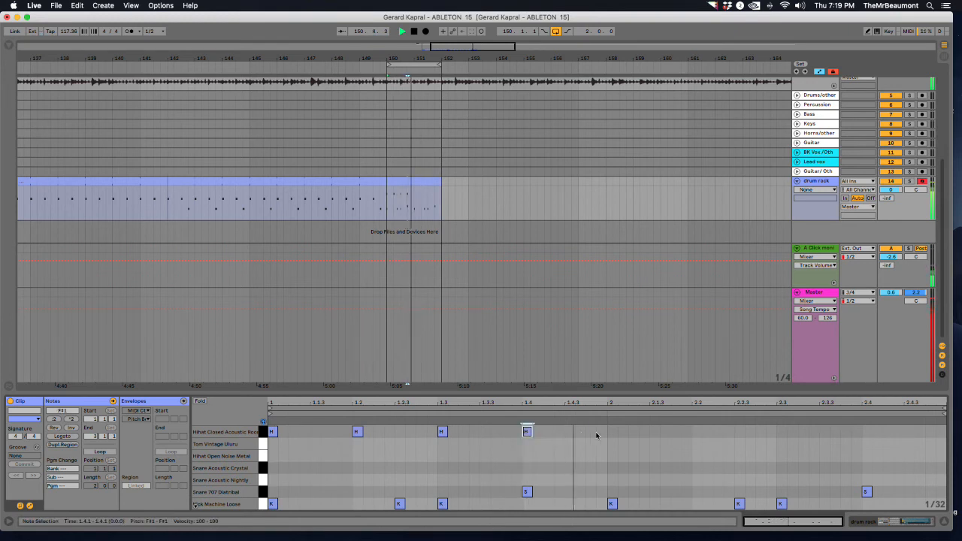
{"action": "double_click", "coordinate": [611, 432]}
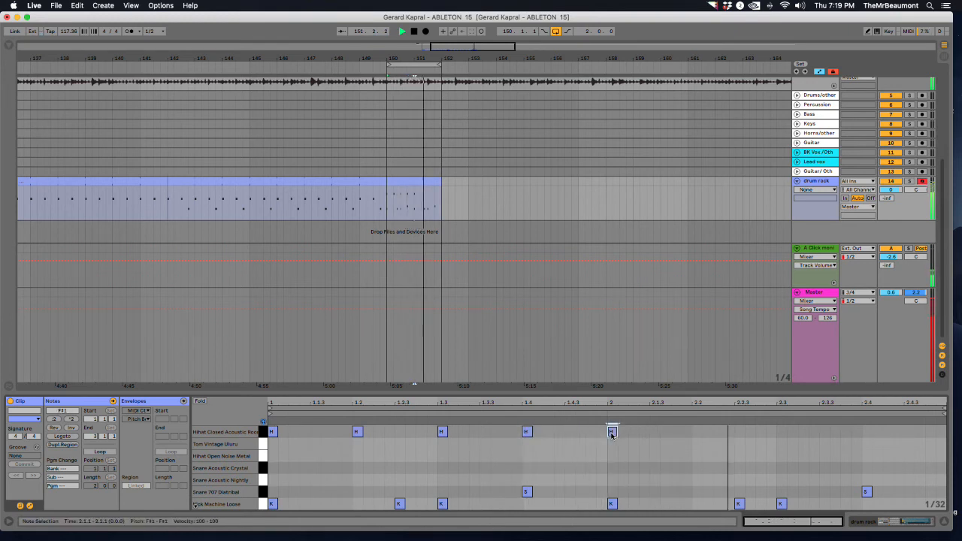
{"action": "double_click", "coordinate": [699, 432]}
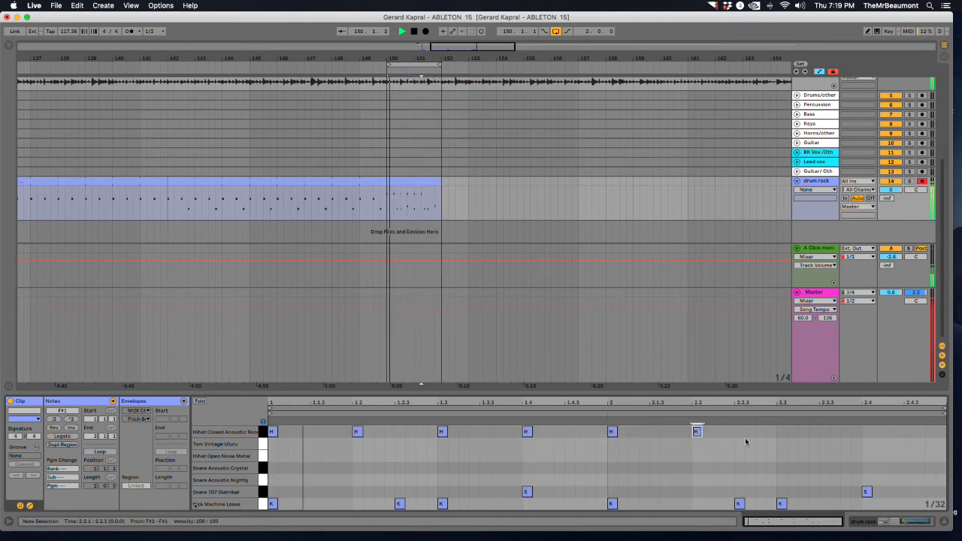
{"action": "double_click", "coordinate": [864, 432]}
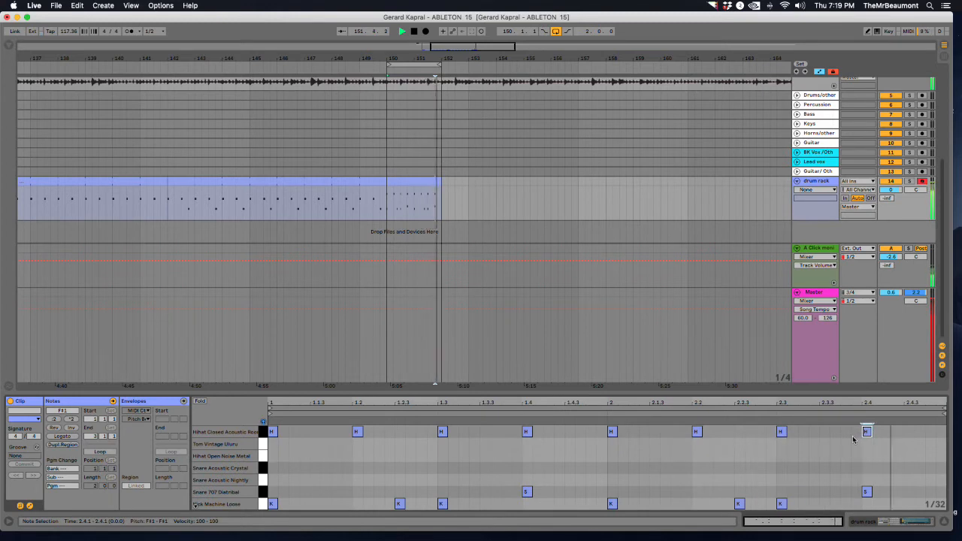
Add closed hi-hat notes on the offbeats from 1.1.3 through 2.4.3 to complete steady eighth notes.
{"action": "double_click", "coordinate": [316, 433]}
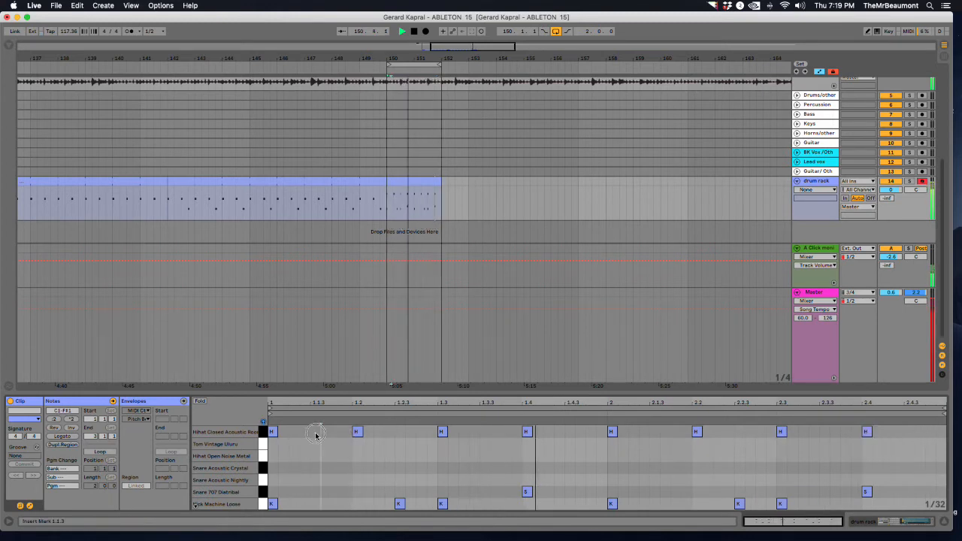
{"action": "double_click", "coordinate": [399, 433]}
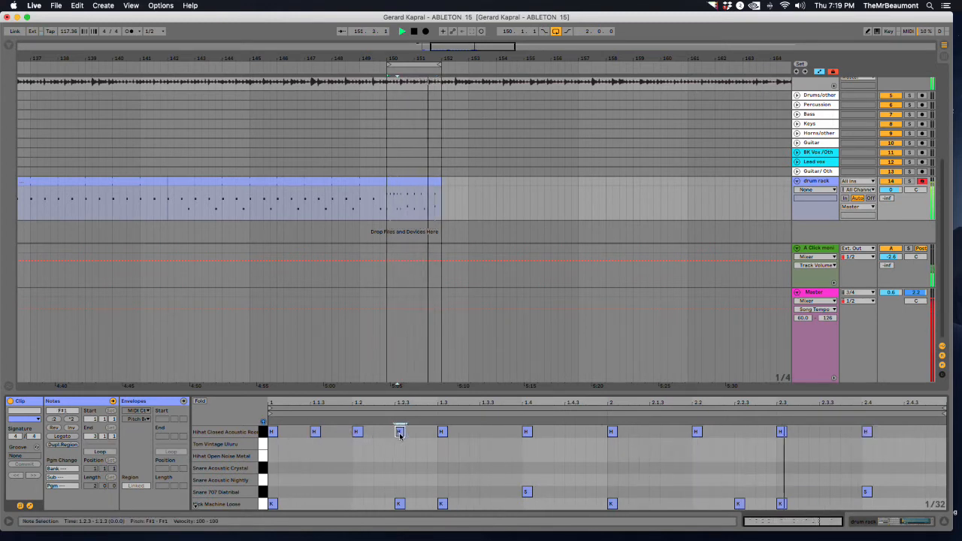
{"action": "double_click", "coordinate": [484, 432]}
{"action": "left_click", "coordinate": [567, 433]}
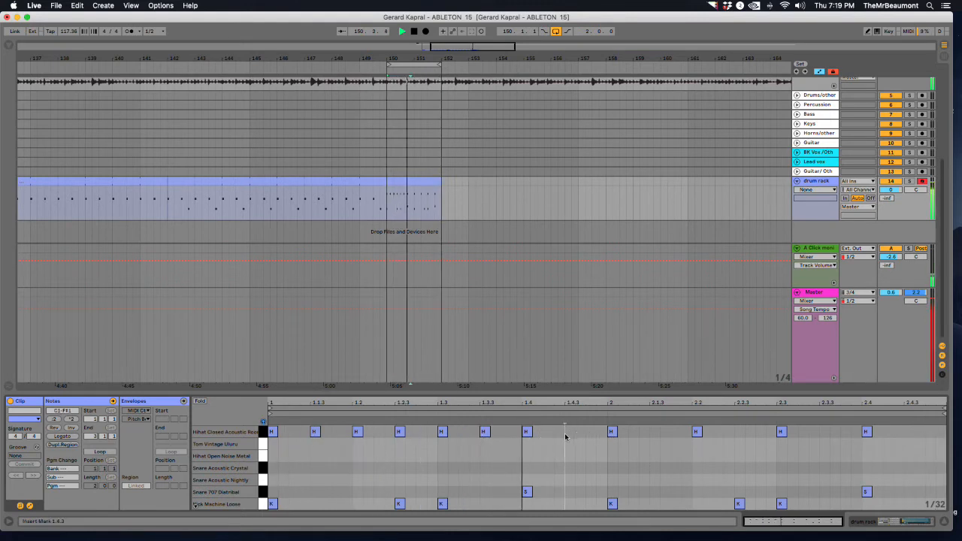
{"action": "double_click", "coordinate": [571, 432]}
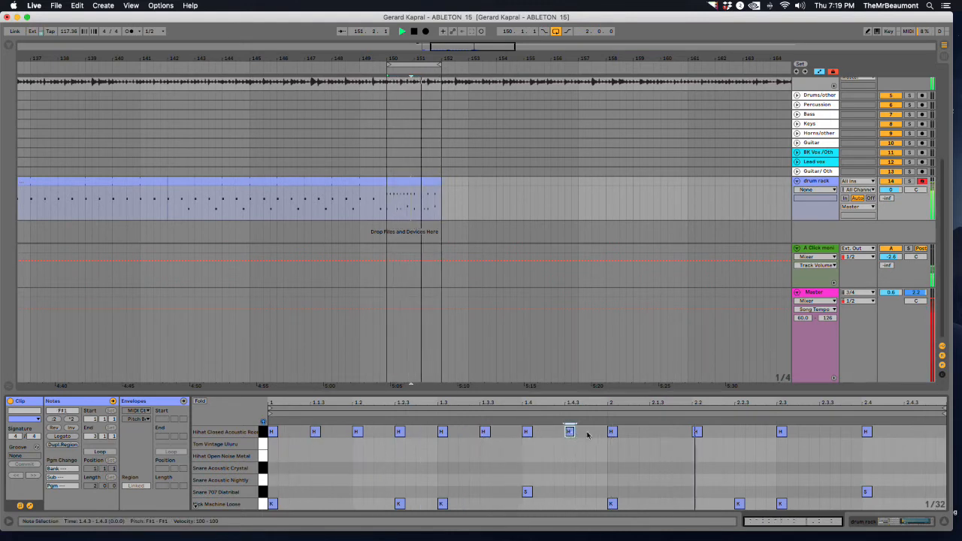
{"action": "left_click", "coordinate": [651, 433]}
{"action": "double_click", "coordinate": [654, 434]}
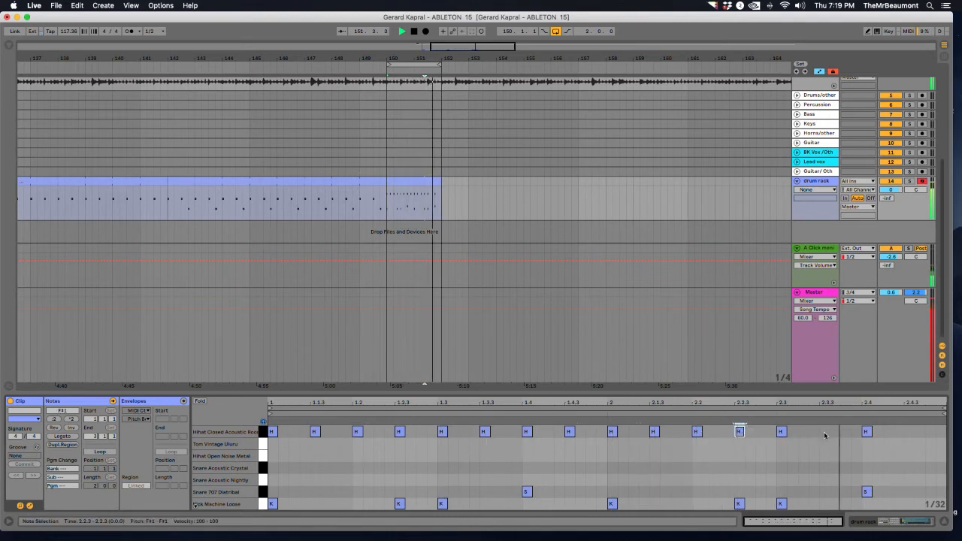
{"action": "double_click", "coordinate": [909, 433]}
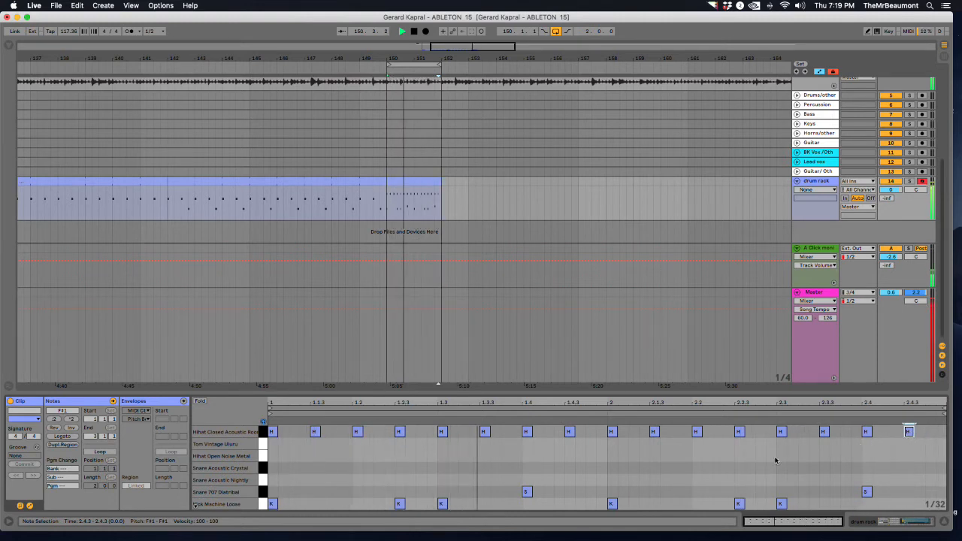
Lower the Vol<Vel amount of the drum rack's Hihat Closed Acoustic Room pad to 21%.
{"action": "left_click", "coordinate": [877, 522]}
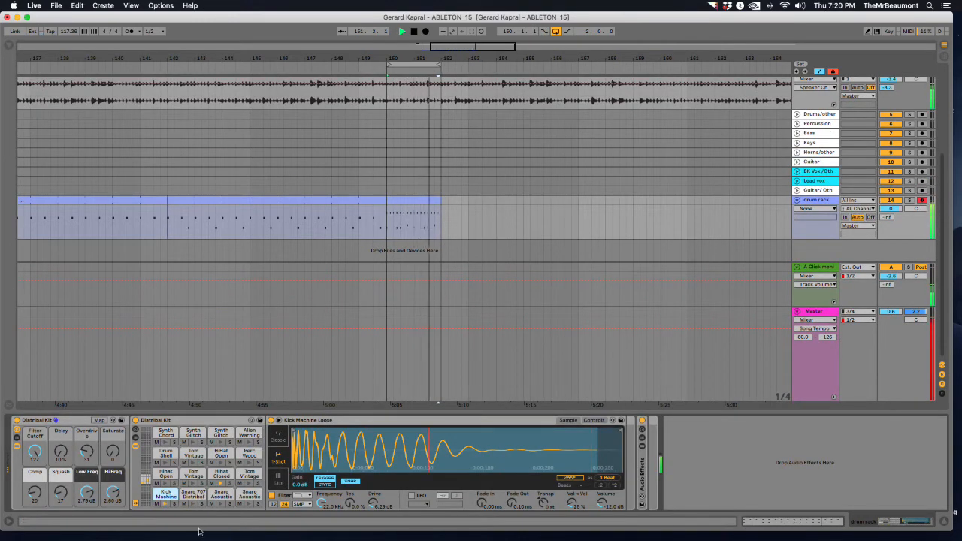
{"action": "left_click", "coordinate": [222, 475]}
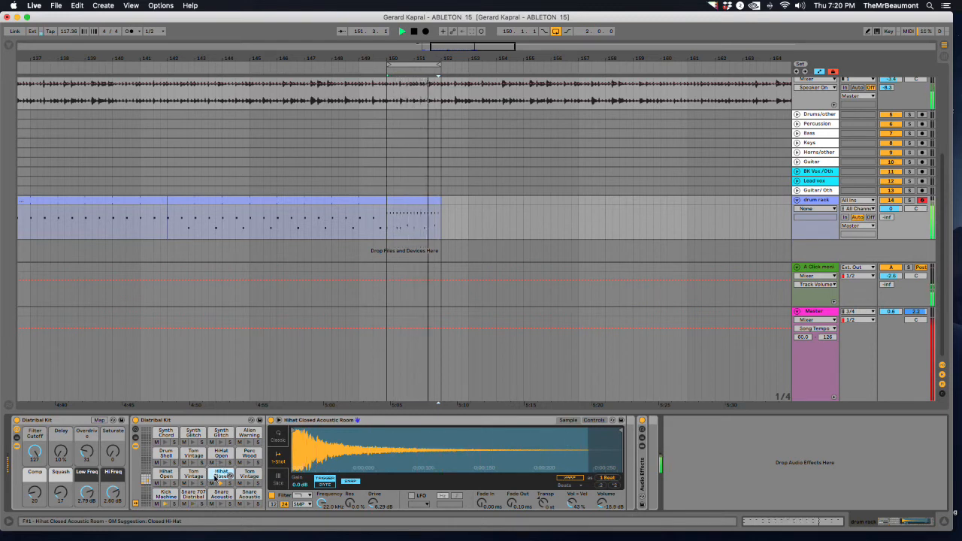
{"action": "left_click", "coordinate": [571, 504]}
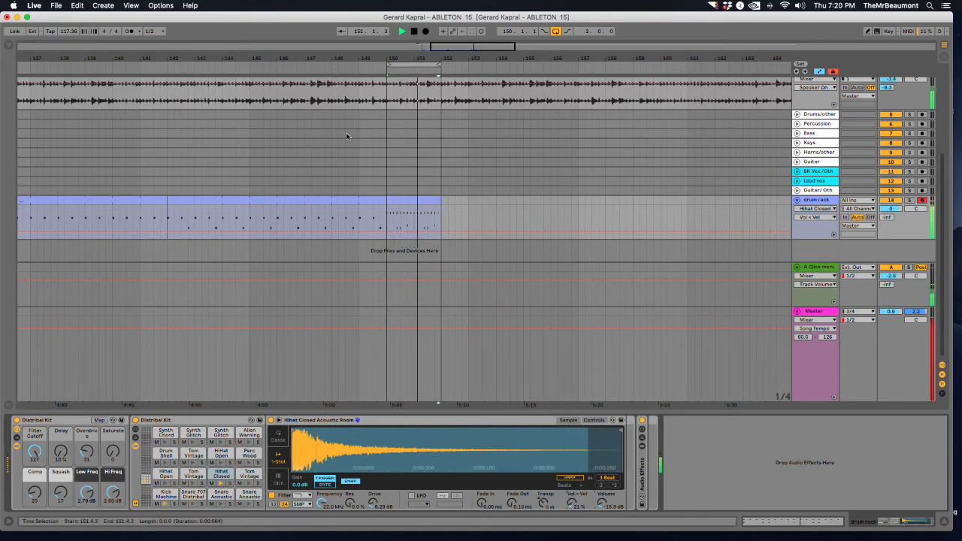
Stop playback, turn on looping for the two-bar drum clip at bar 150 and extend it to bar 161.
{"action": "left_click", "coordinate": [412, 32]}
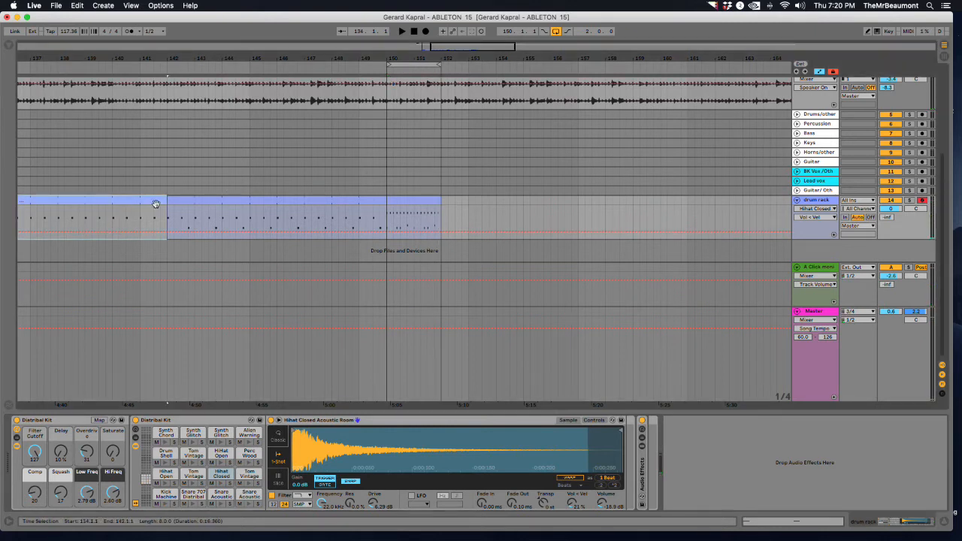
{"action": "left_click", "coordinate": [262, 201]}
{"action": "left_click", "coordinate": [397, 203]}
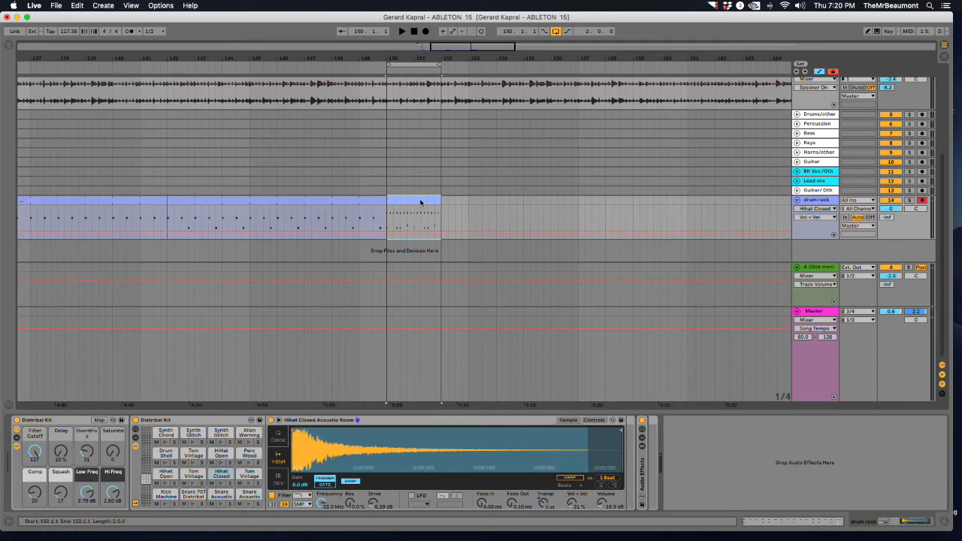
{"action": "double_click", "coordinate": [420, 200]}
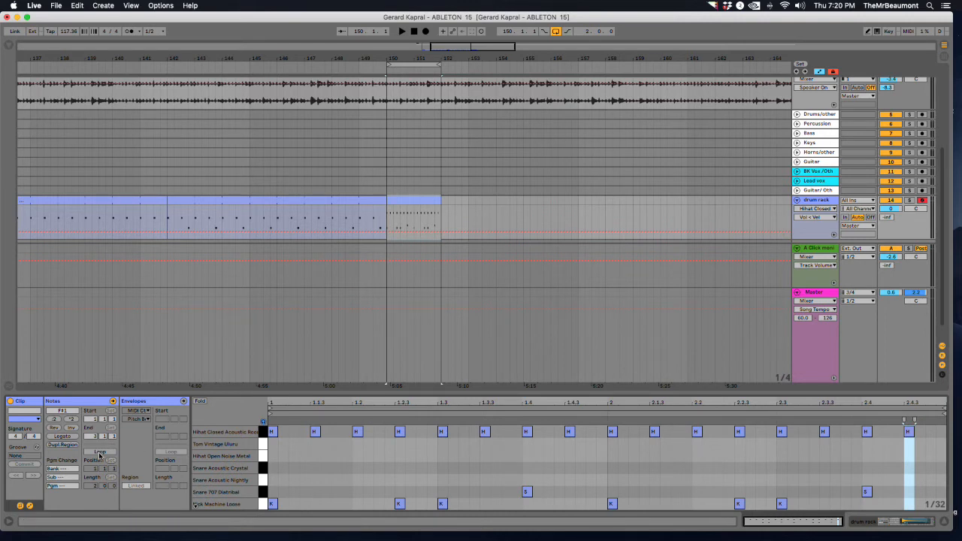
{"action": "left_click", "coordinate": [99, 452]}
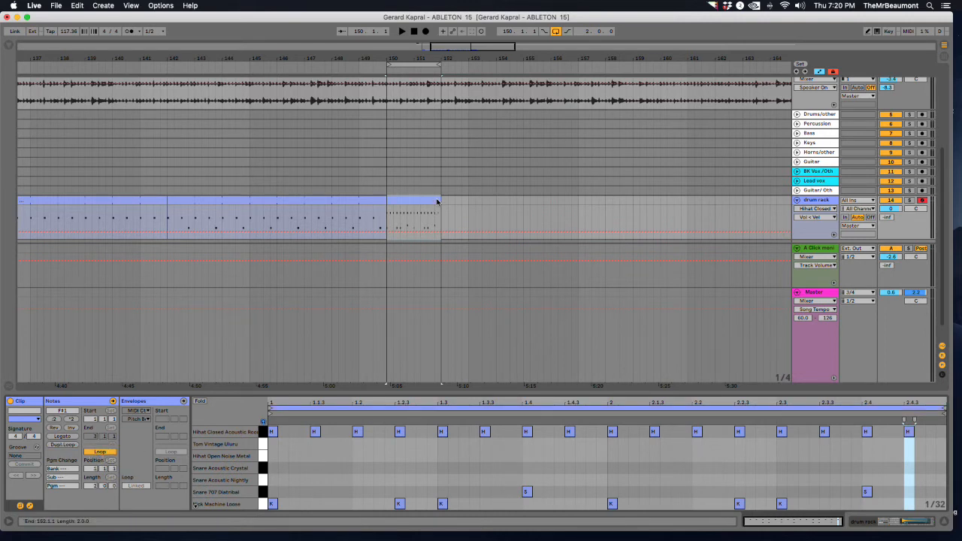
{"action": "left_click_drag", "start_coordinate": [438, 200], "coordinate": [687, 202]}
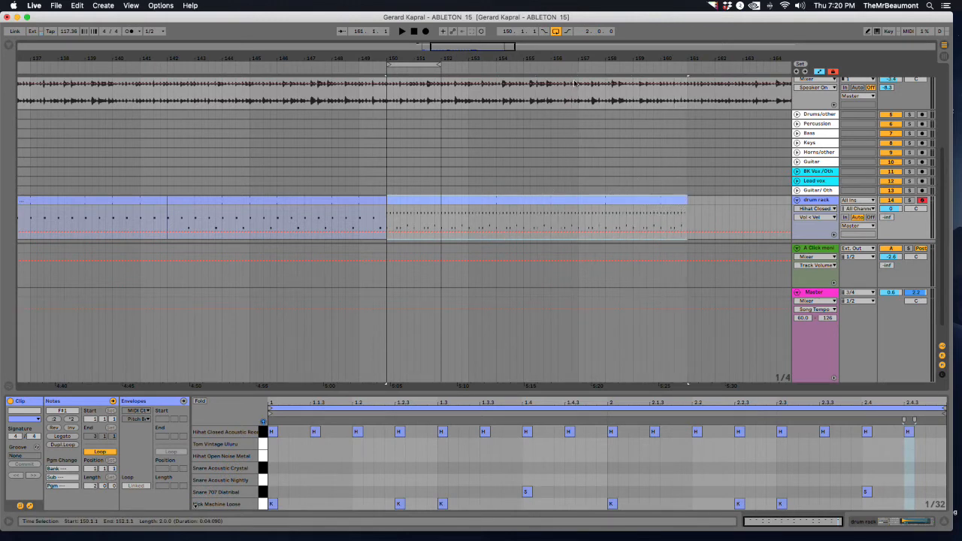
Play the extended pattern with arrangement looping off and set the closed hi-hat's Vol<Vel to 30% and volume to -27.4 dB.
{"action": "left_click", "coordinate": [556, 32]}
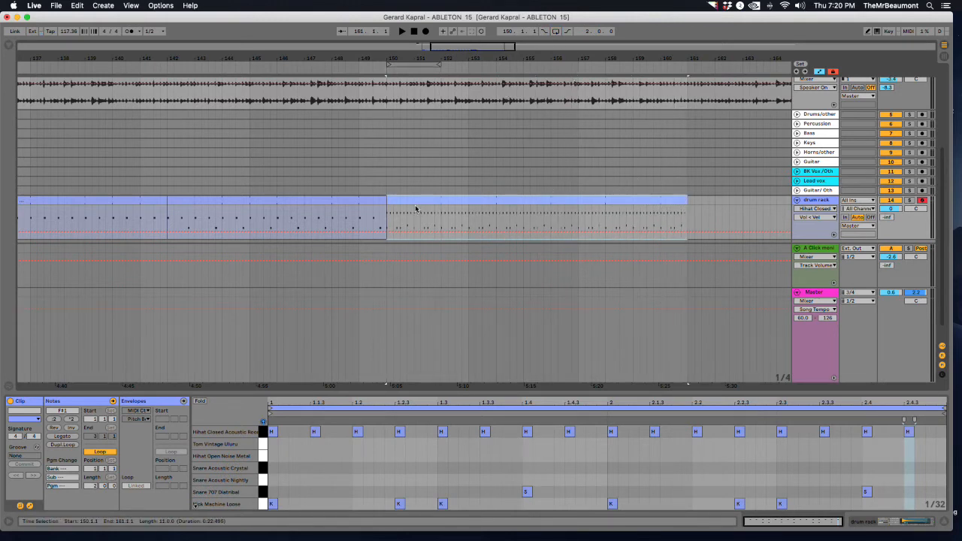
{"action": "key", "text": "space"}
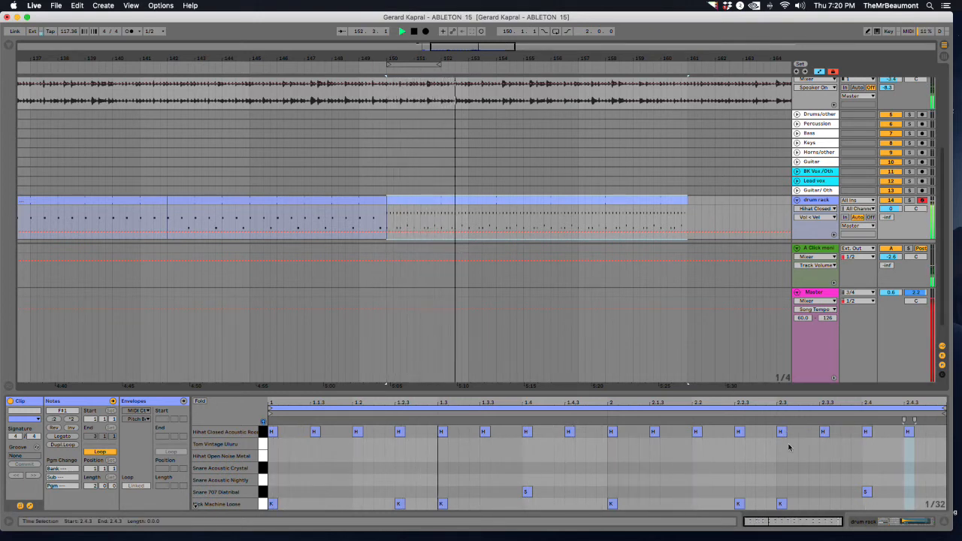
{"action": "left_click", "coordinate": [895, 524]}
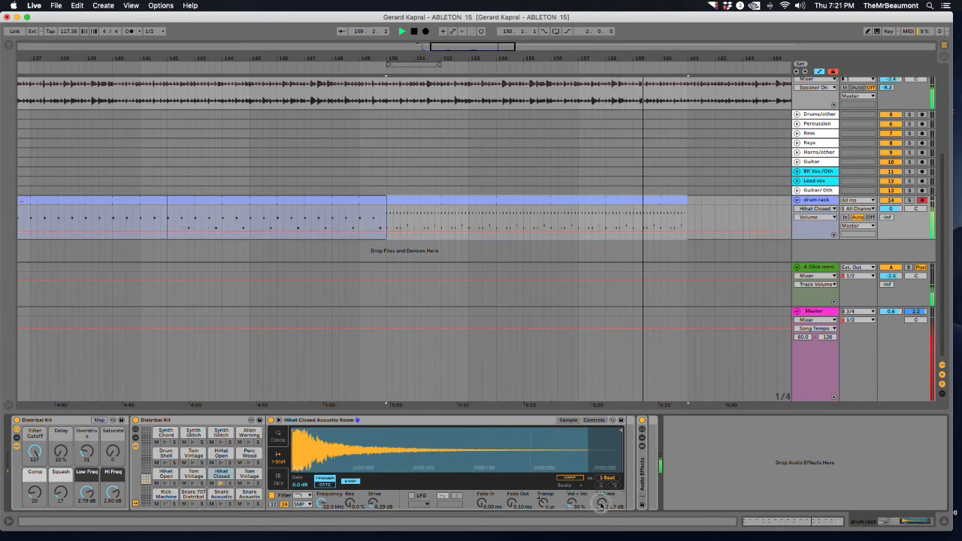
{"action": "left_click", "coordinate": [601, 504]}
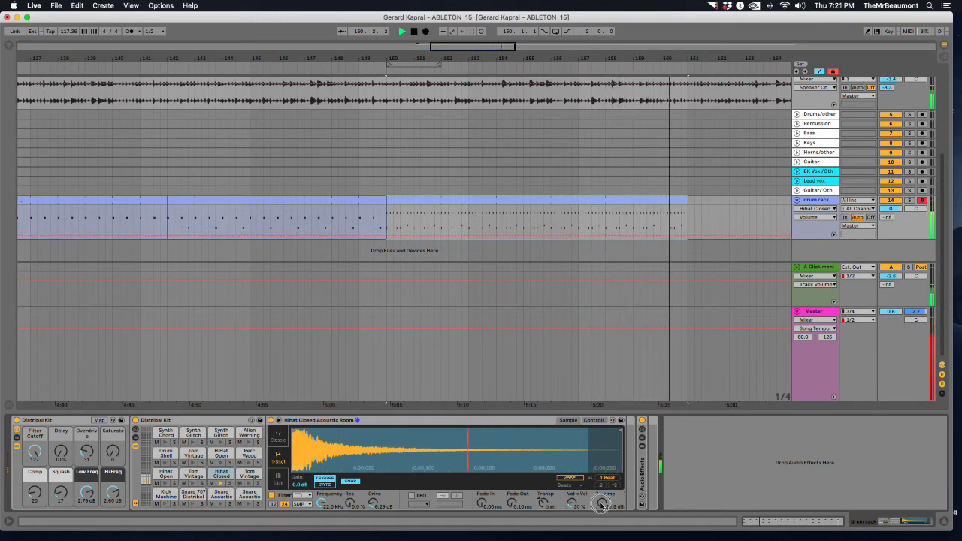
{"action": "left_click_drag", "start_coordinate": [602, 505], "coordinate": [601, 507]}
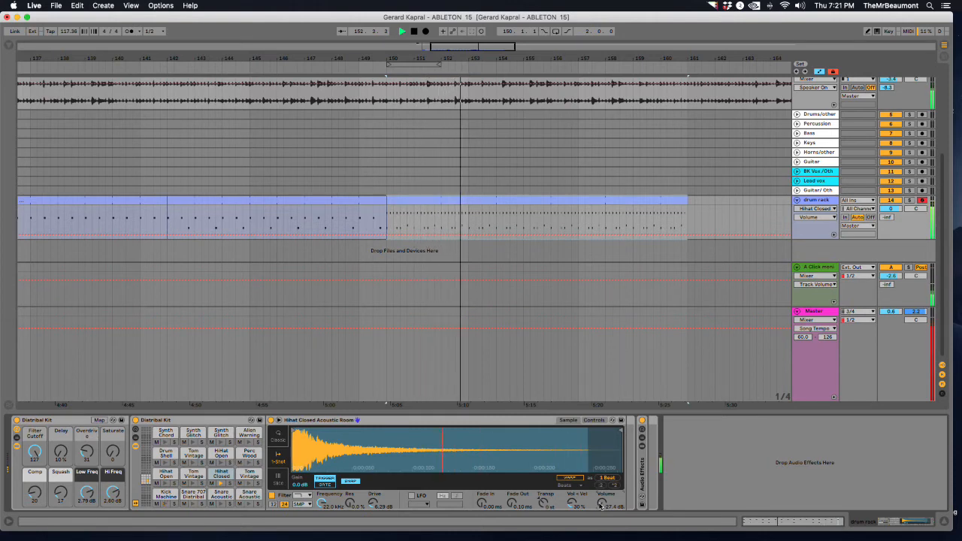
Extend the looped drum clip to bar 177, following the song's audio.
{"action": "left_click_drag", "start_coordinate": [652, 51], "coordinate": [450, 160]}
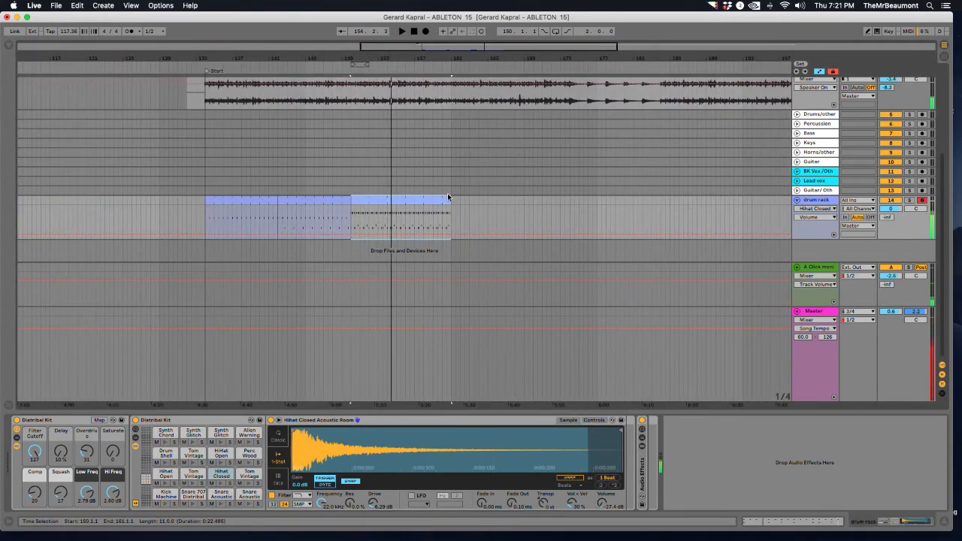
{"action": "left_click_drag", "start_coordinate": [448, 197], "coordinate": [595, 197]}
{"action": "left_click", "coordinate": [498, 226]}
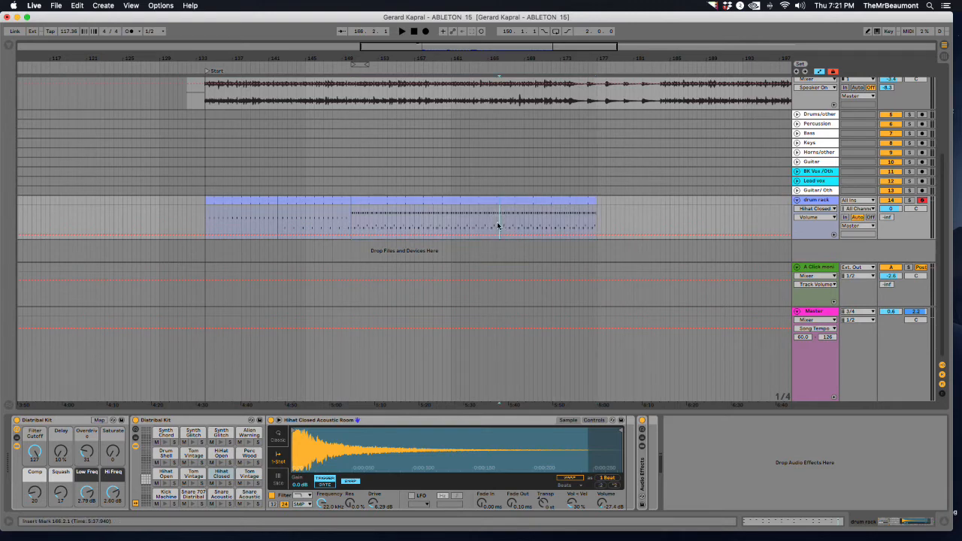
Split the last bar off the drum clip and place it at bar 176, directly after the main clip.
{"action": "left_click_drag", "start_coordinate": [560, 57], "coordinate": [575, 219]}
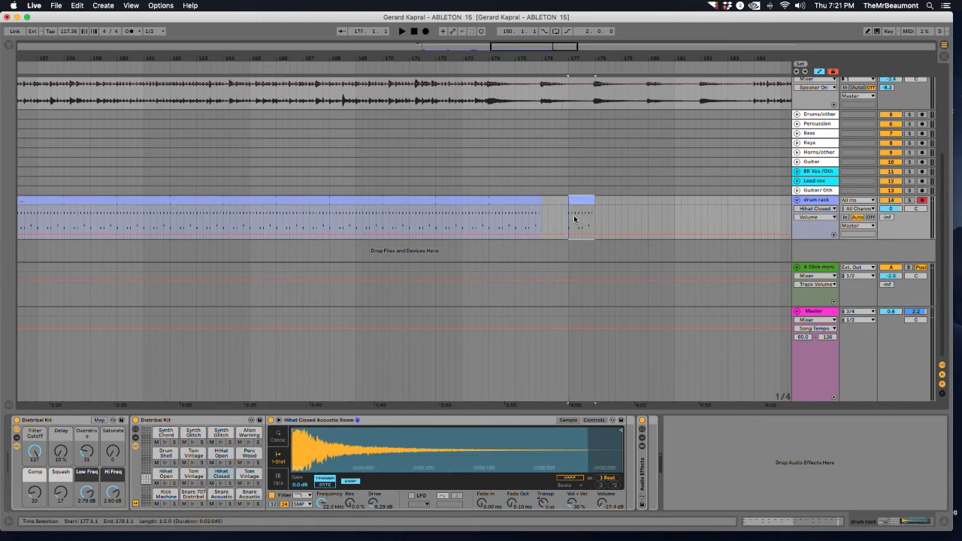
{"action": "double_click", "coordinate": [579, 201]}
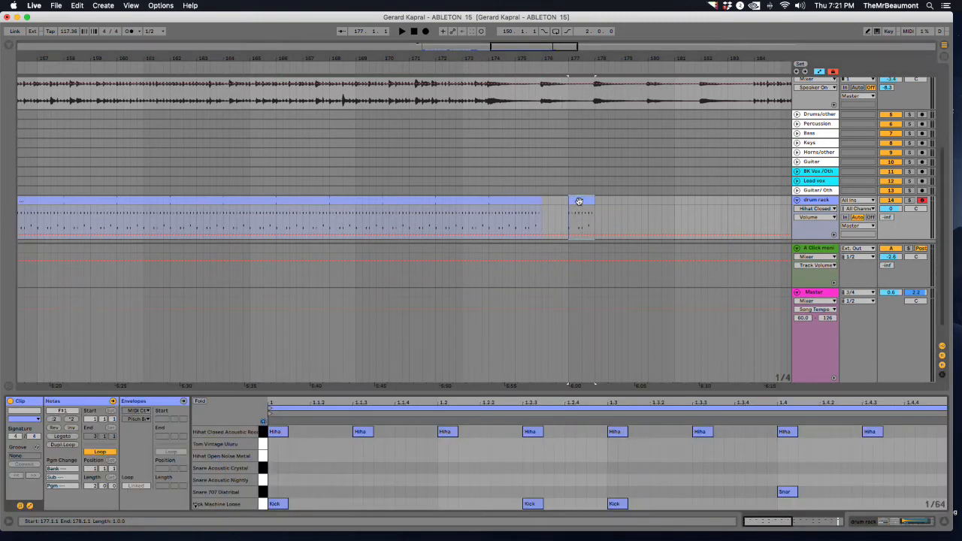
{"action": "left_click_drag", "start_coordinate": [579, 203], "coordinate": [554, 208]}
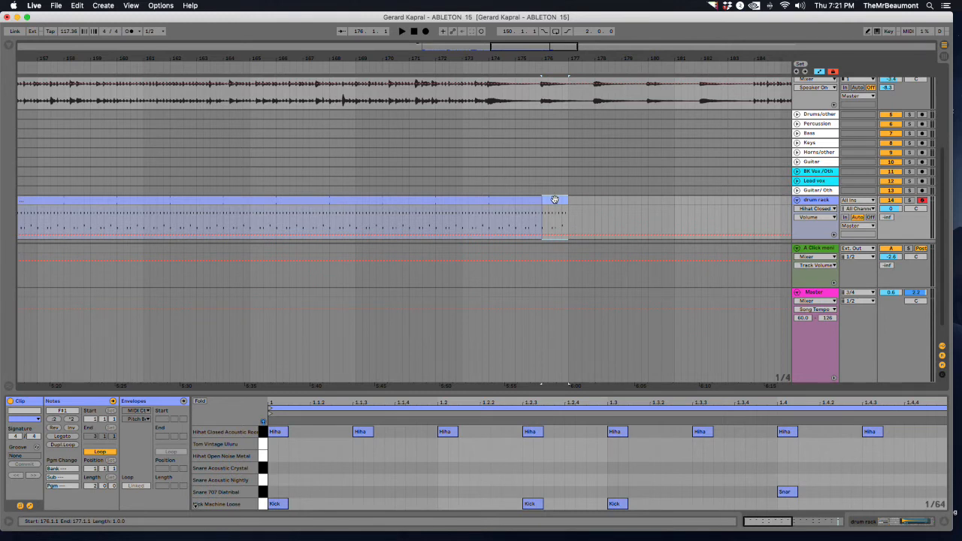
Consolidate the drum clip at bar 176 down to its first two beats, loop it and extend it to bar 181.
{"action": "right_click", "coordinate": [554, 199]}
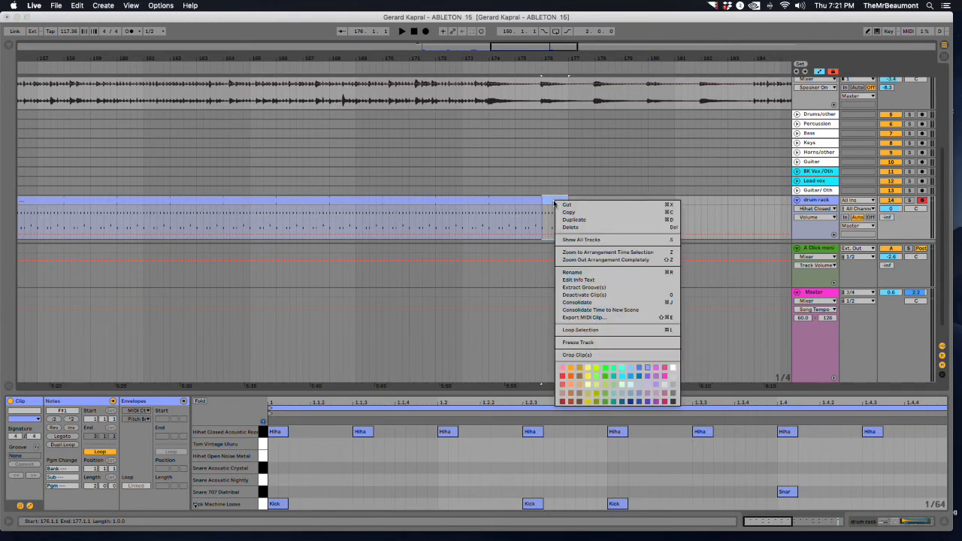
{"action": "left_click", "coordinate": [563, 302]}
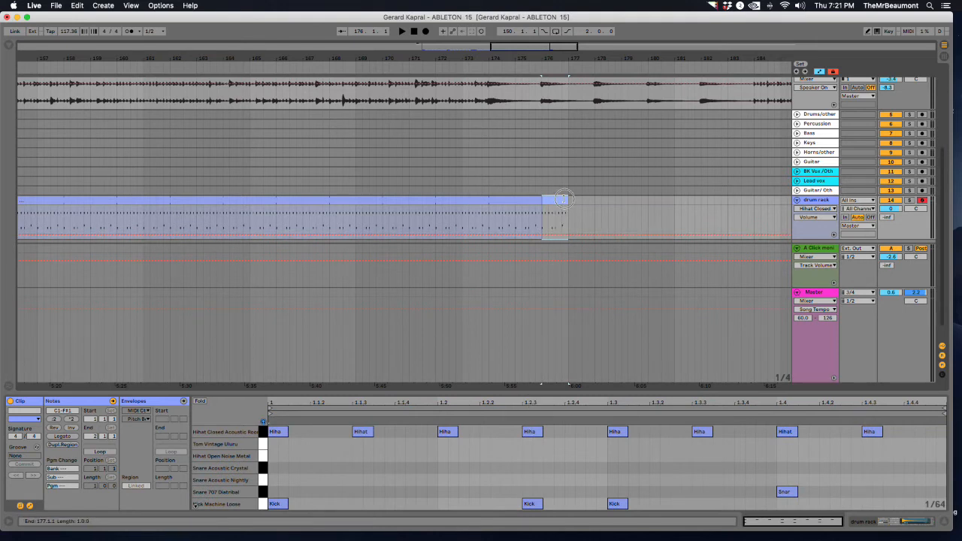
{"action": "left_click_drag", "start_coordinate": [562, 198], "coordinate": [555, 199]}
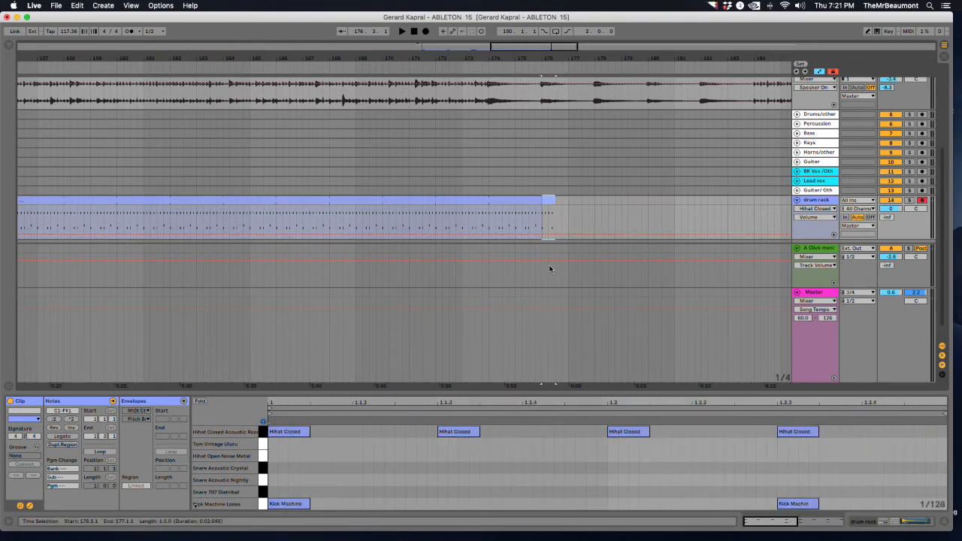
{"action": "right_click", "coordinate": [550, 200]}
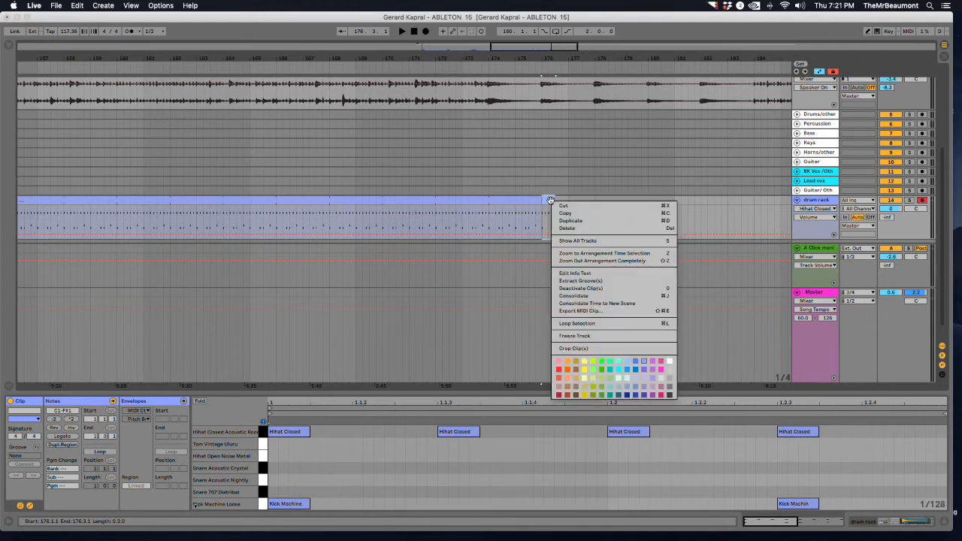
{"action": "left_click", "coordinate": [568, 296]}
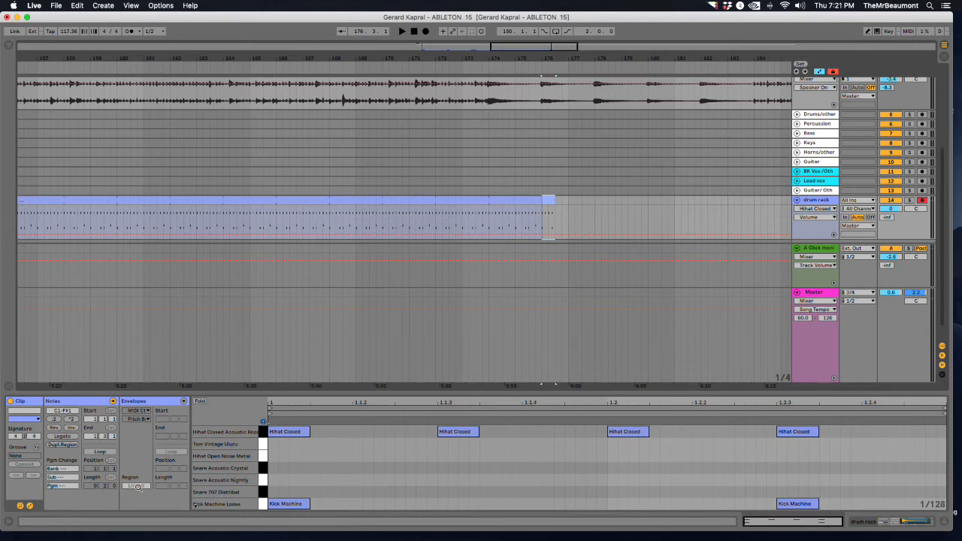
{"action": "left_click", "coordinate": [100, 452]}
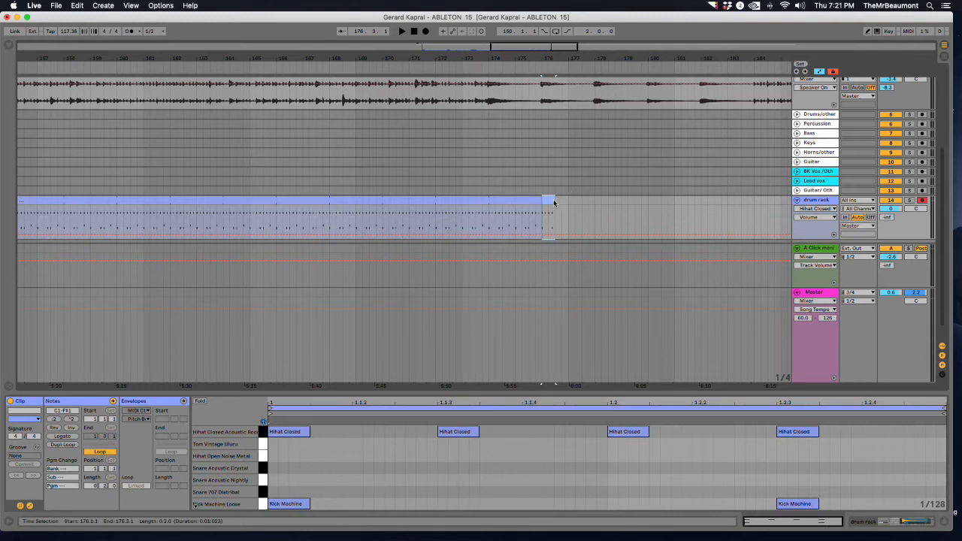
{"action": "left_click_drag", "start_coordinate": [552, 200], "coordinate": [695, 203]}
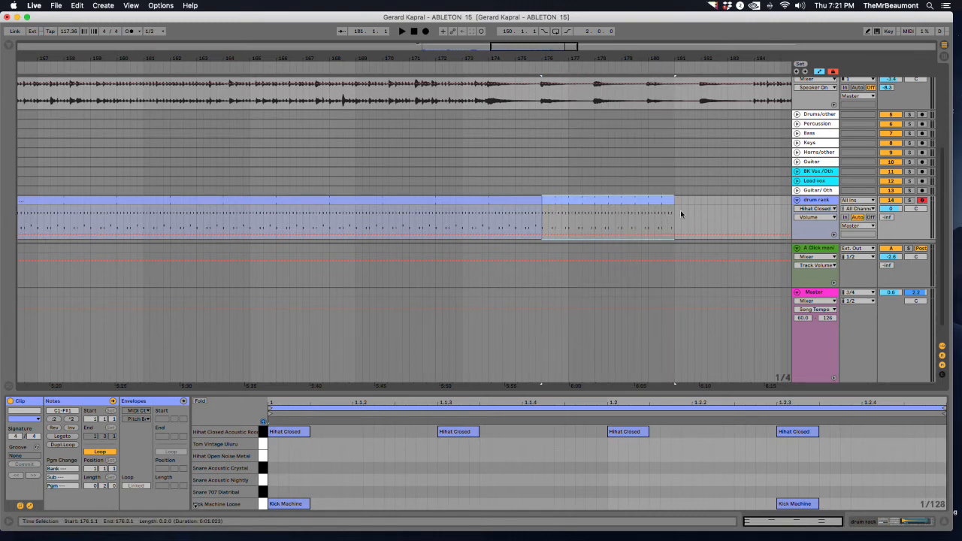
Delete the drum clip from bar 176 to bar 181 and play the song over the end of the main drum clip.
{"action": "mouse_move", "coordinate": [585, 56]}
{"action": "left_mouse_down"}
{"action": "mouse_move", "coordinate": [328, 62]}
{"action": "mouse_move", "coordinate": [343, 58]}
{"action": "left_mouse_up"}
{"action": "left_click", "coordinate": [341, 197]}
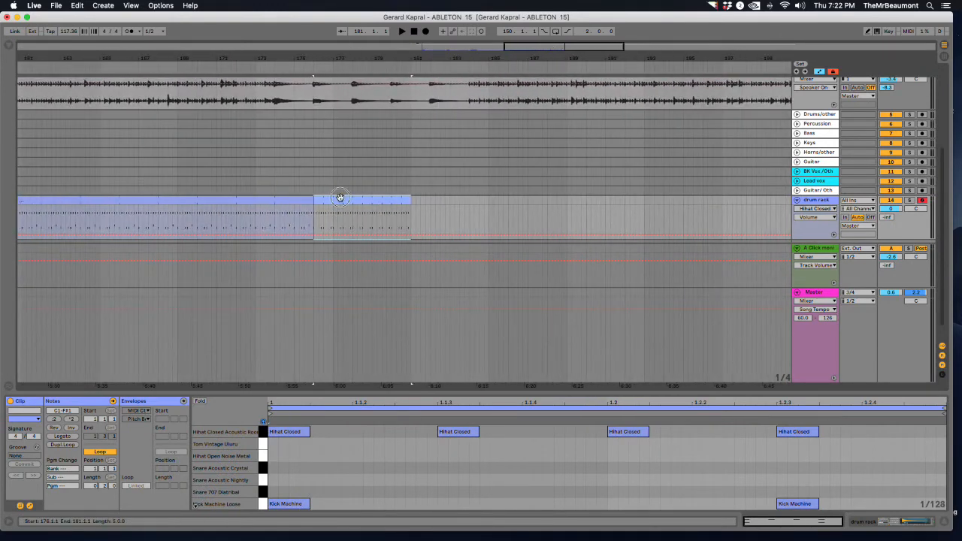
{"action": "key", "text": "Delete"}
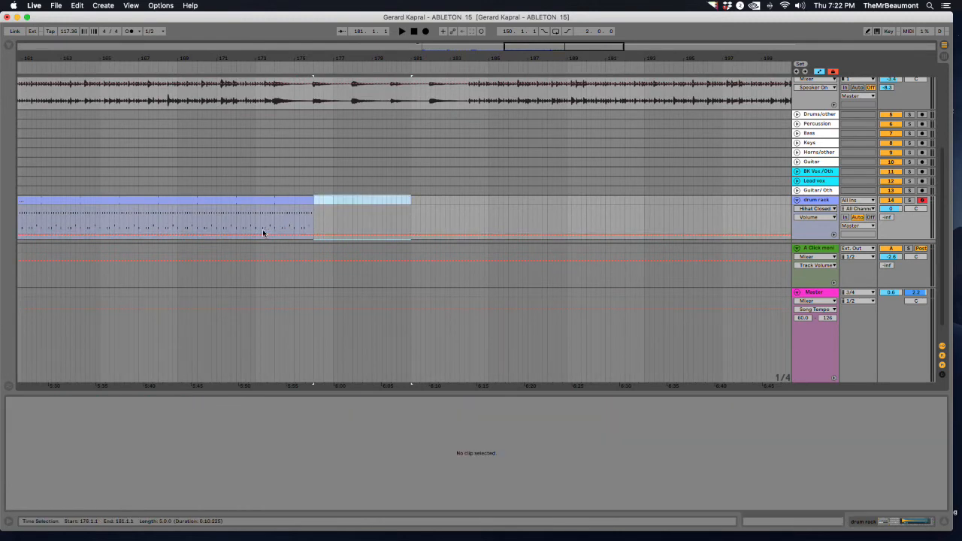
{"action": "left_click", "coordinate": [262, 233]}
{"action": "key", "text": "space"}
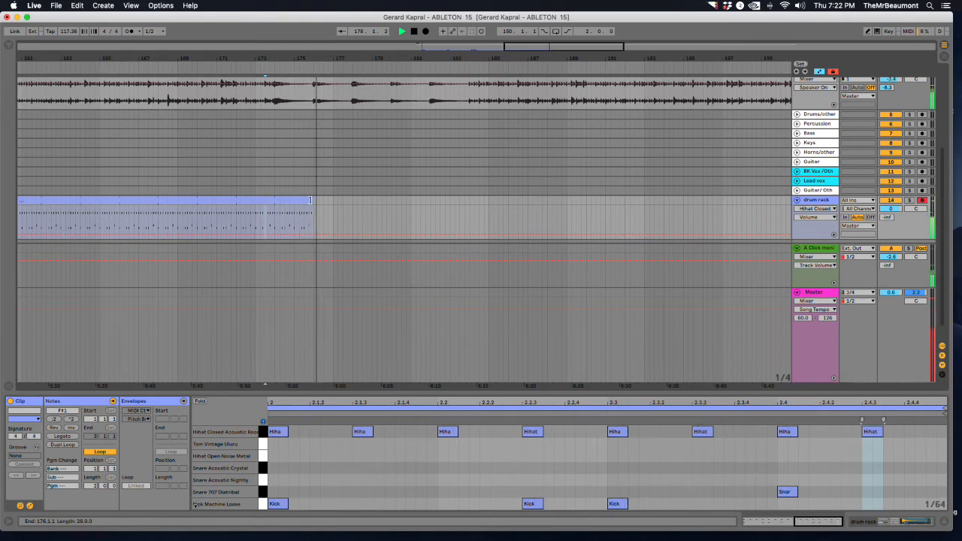
Split the last two bars off the drum clip at bar 174 and rearrange their kicks to hit on every beat.
{"action": "mouse_move", "coordinate": [310, 200]}
{"action": "left_mouse_down"}
{"action": "mouse_move", "coordinate": [274, 202]}
{"action": "mouse_move", "coordinate": [290, 203]}
{"action": "mouse_move", "coordinate": [286, 225]}
{"action": "mouse_move", "coordinate": [290, 203]}
{"action": "mouse_move", "coordinate": [321, 197]}
{"action": "mouse_move", "coordinate": [275, 219]}
{"action": "mouse_move", "coordinate": [339, 200]}
{"action": "mouse_move", "coordinate": [301, 208]}
{"action": "left_mouse_up"}
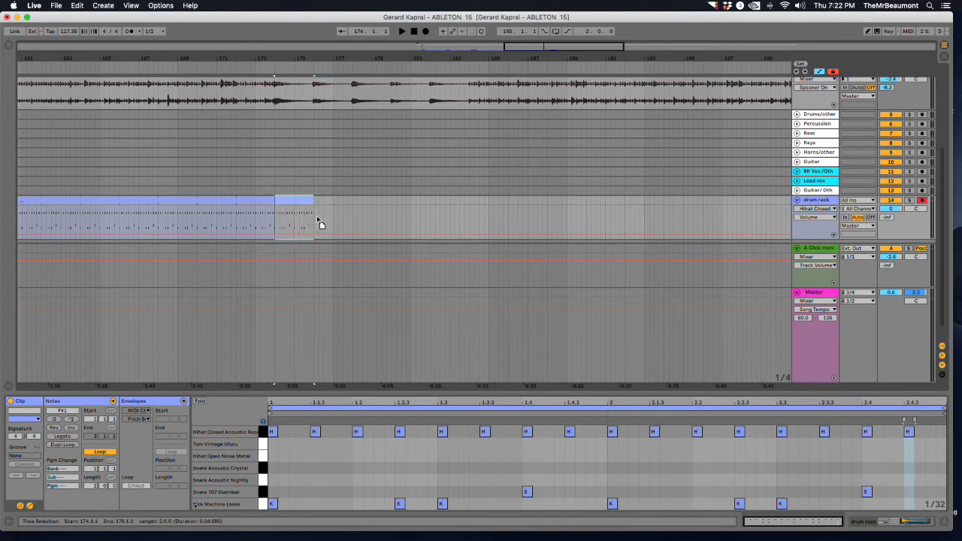
{"action": "left_click", "coordinate": [297, 201]}
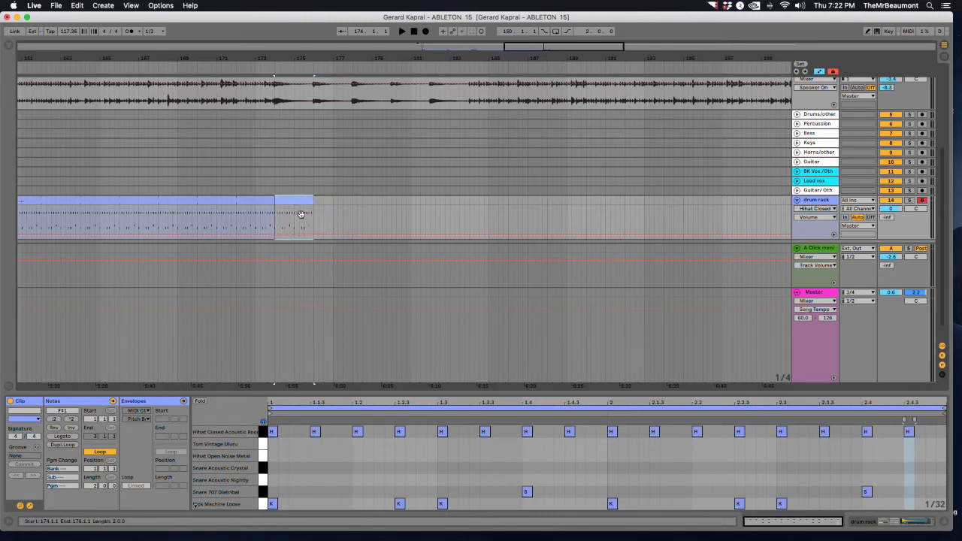
{"action": "left_click_drag", "start_coordinate": [399, 503], "coordinate": [357, 508]}
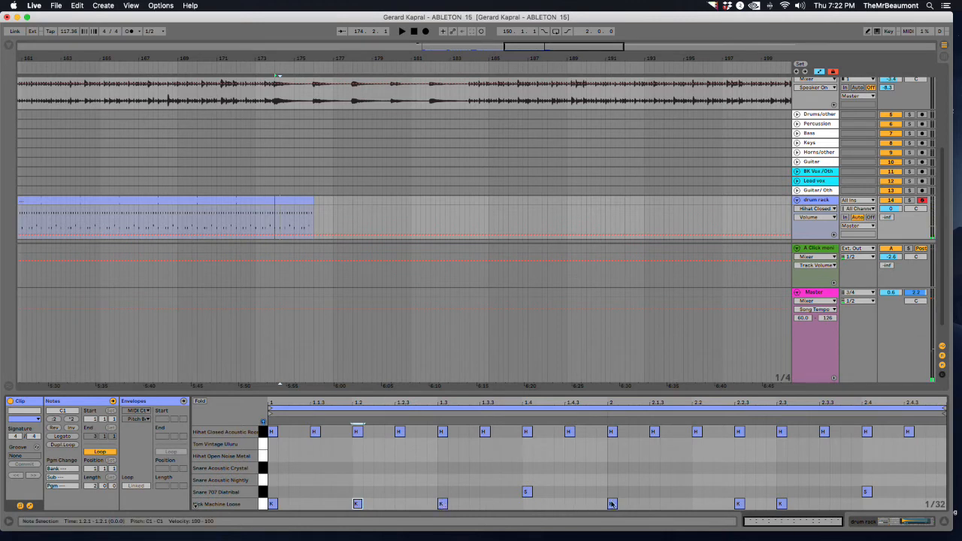
{"action": "left_click_drag", "start_coordinate": [611, 503], "coordinate": [531, 517]}
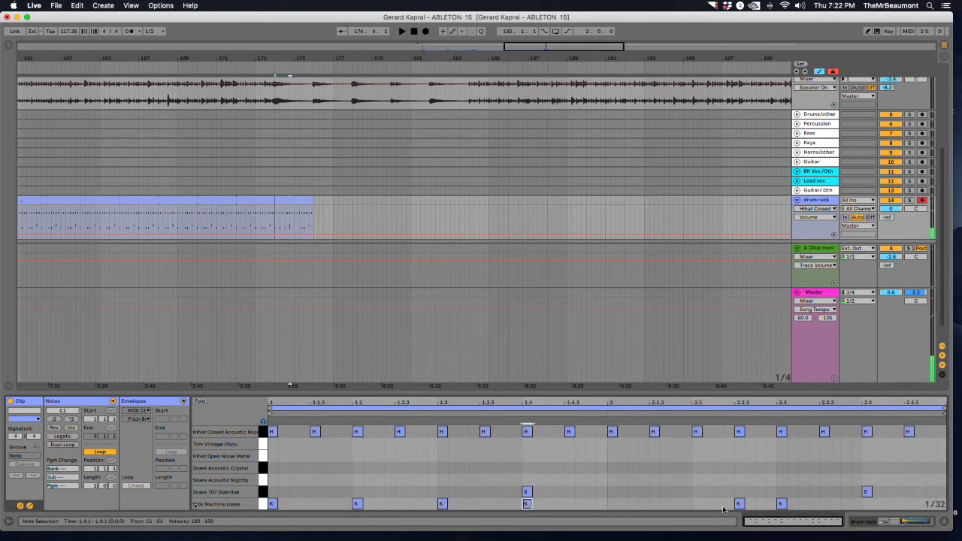
{"action": "left_click_drag", "start_coordinate": [739, 503], "coordinate": [612, 514]}
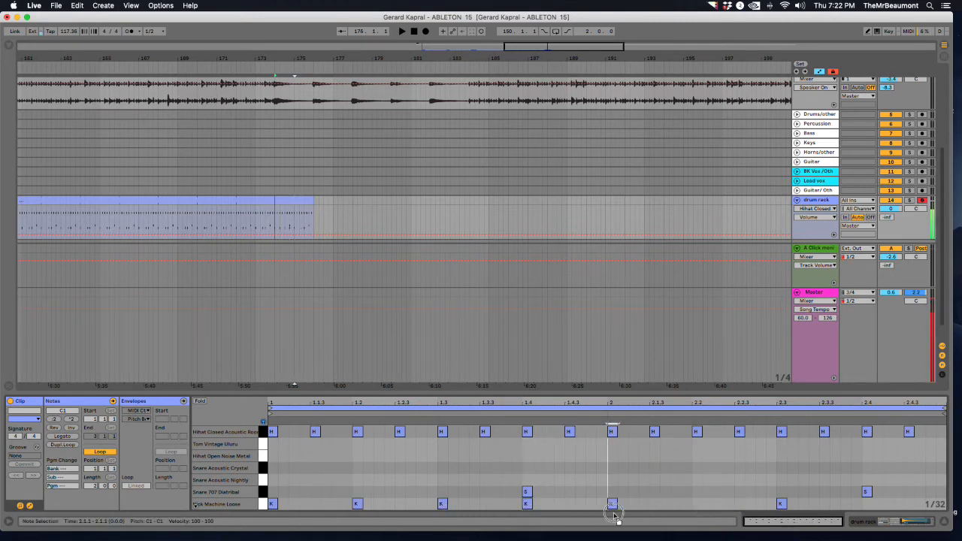
{"action": "left_click_drag", "start_coordinate": [781, 505], "coordinate": [700, 514]}
{"action": "double_click", "coordinate": [781, 503]}
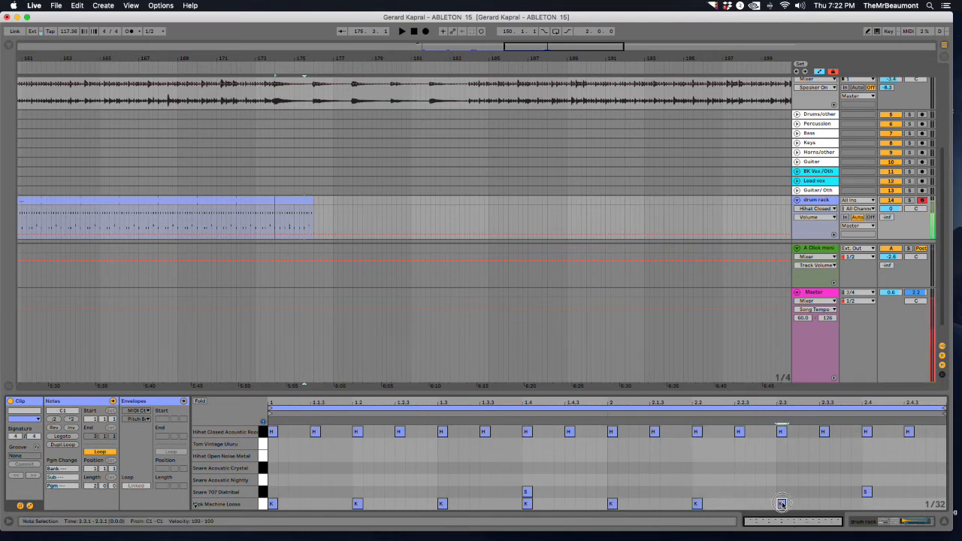
{"action": "double_click", "coordinate": [867, 505]}
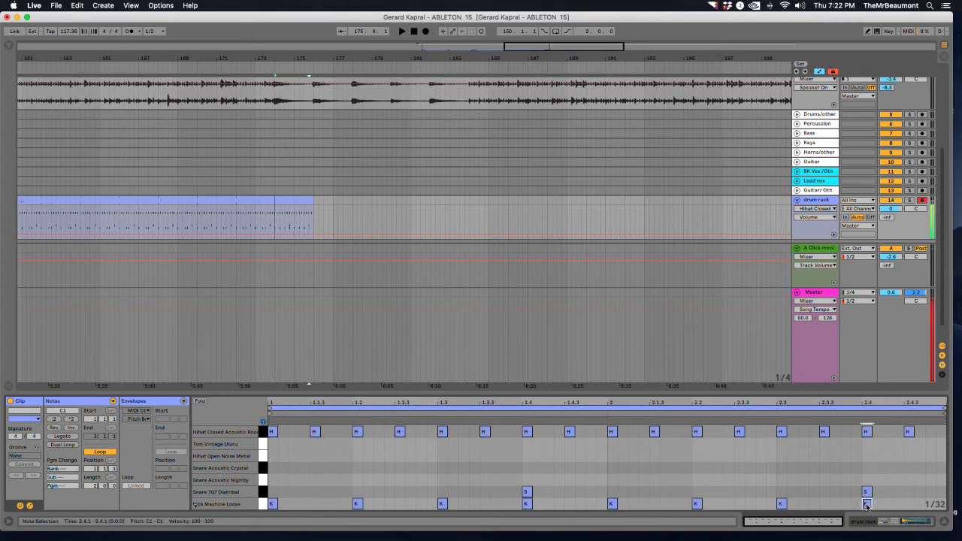
Add Snare 707 notes at 1.2 and 2.2 in the two-bar clip at bar 174 and listen to the new pattern.
{"action": "key", "text": "space"}
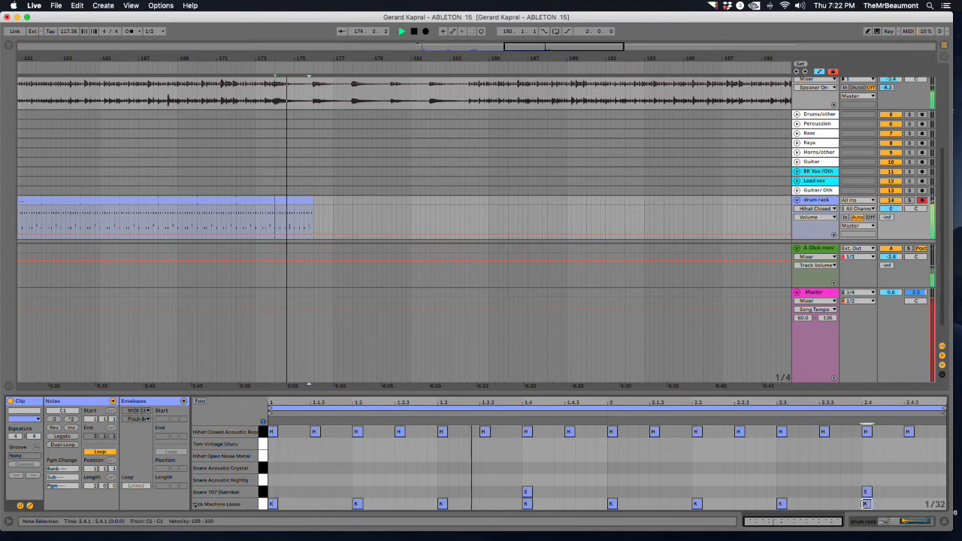
{"action": "key", "text": "space"}
{"action": "double_click", "coordinate": [358, 492]}
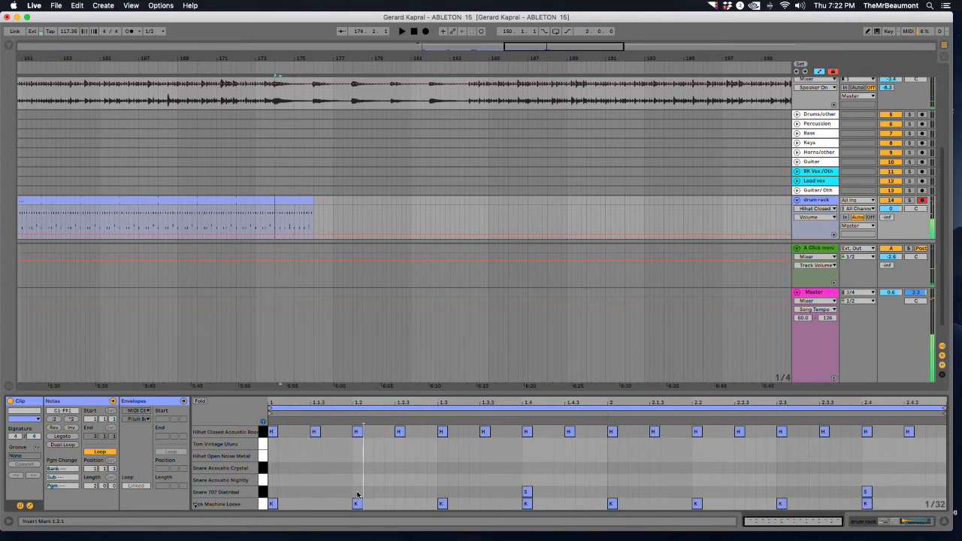
{"action": "double_click", "coordinate": [696, 492]}
{"action": "key", "text": "space"}
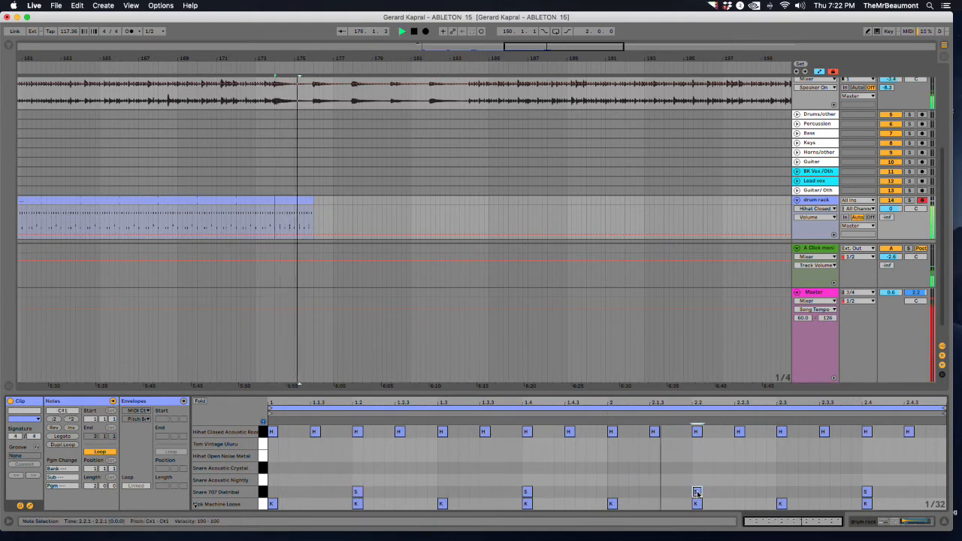
{"action": "key", "text": "space"}
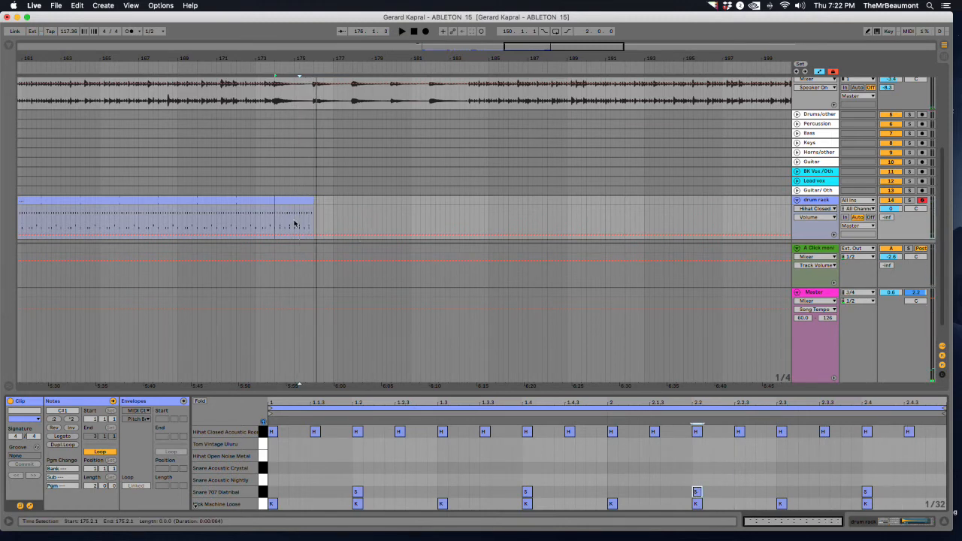
Extend the looped drum clip starting at bar 174 to bar 184 and play it against the song.
{"action": "left_click_drag", "start_coordinate": [310, 200], "coordinate": [452, 201]}
{"action": "key", "text": "space"}
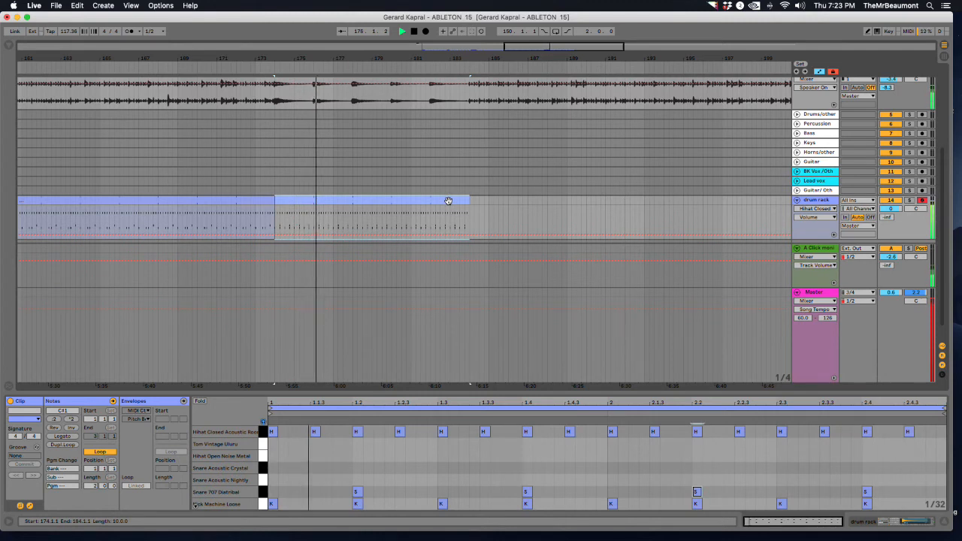
{"action": "key", "text": "space"}
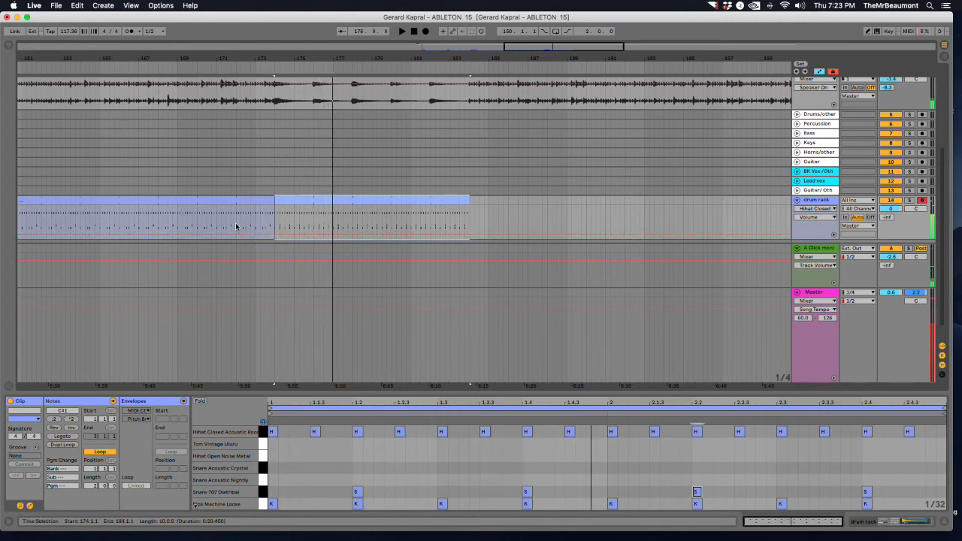
Copy the original two-bar pattern from bar 172 to bar 184, extend it to about bar 194 and play the transition from bar 180.
{"action": "left_click_drag", "start_coordinate": [236, 226], "coordinate": [272, 219]}
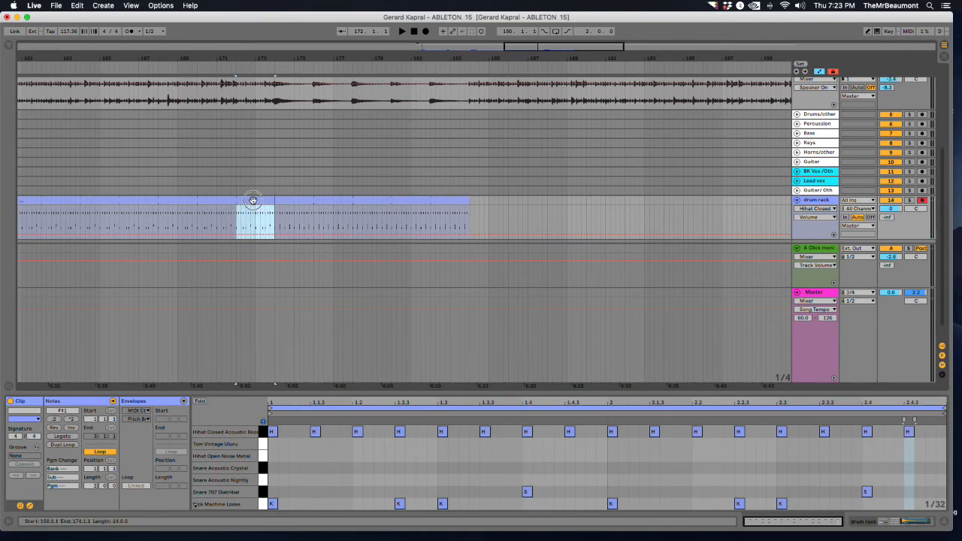
{"action": "left_click_drag", "start_coordinate": [253, 201], "coordinate": [674, 200]}
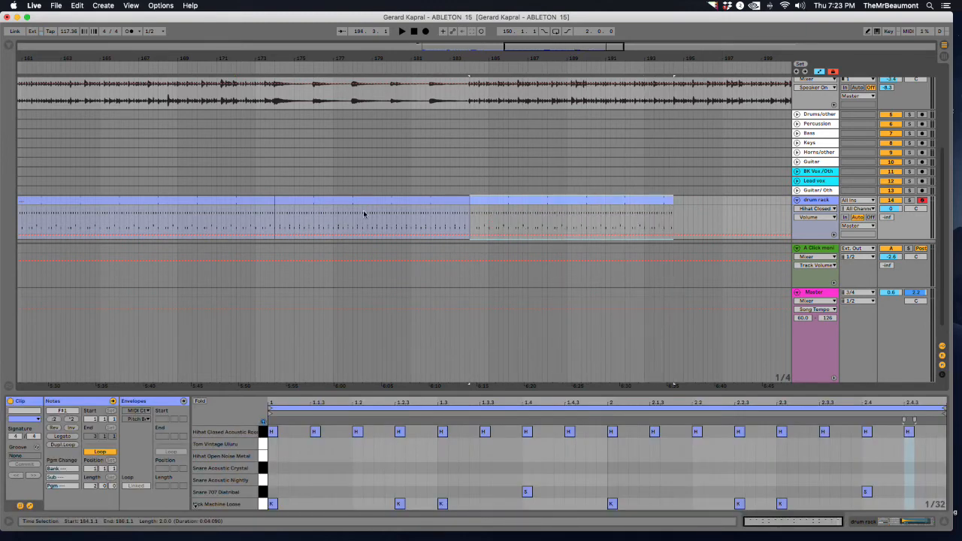
{"action": "left_click", "coordinate": [388, 220]}
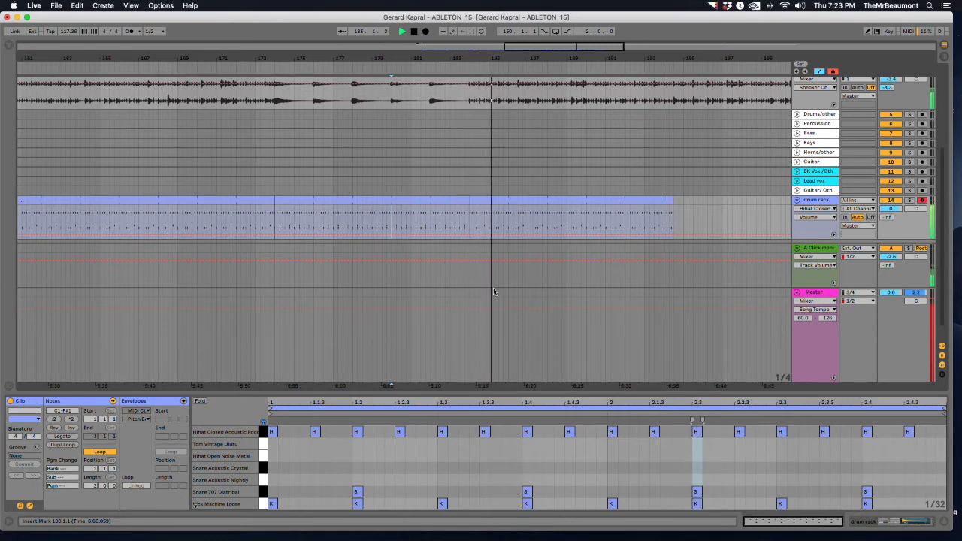
{"action": "key", "text": "space"}
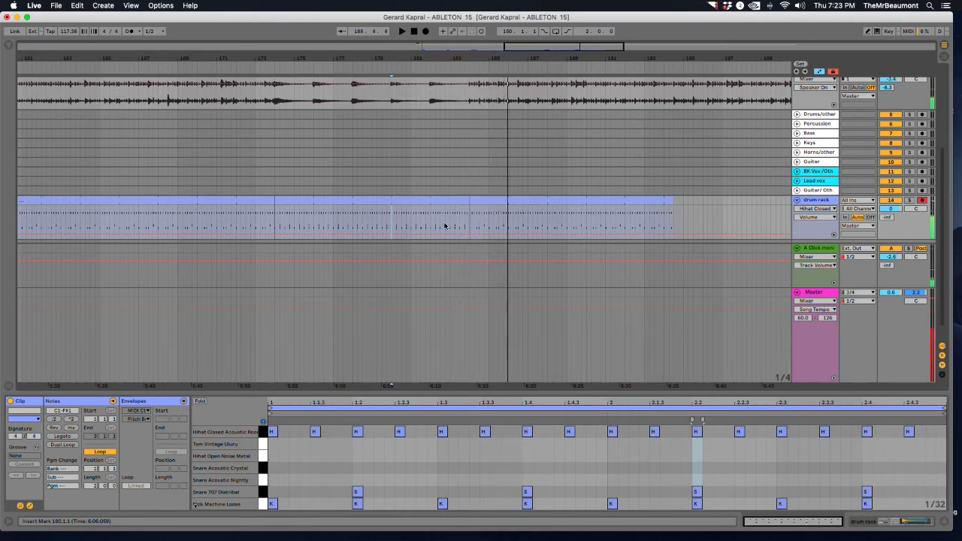
Split bar 183 off the drum clip and consolidate it into its own one-bar clip.
{"action": "left_click_drag", "start_coordinate": [450, 225], "coordinate": [468, 218]}
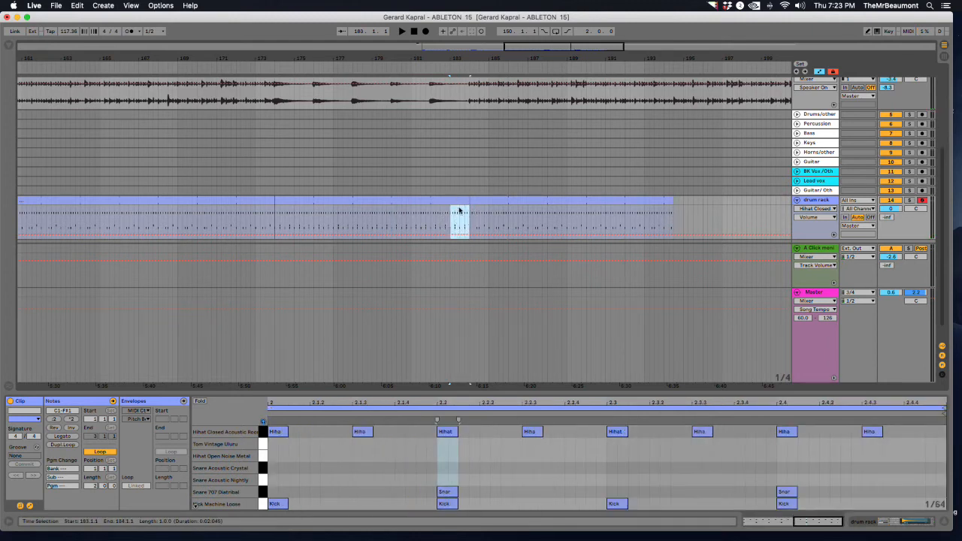
{"action": "mouse_move", "coordinate": [458, 213]}
{"action": "left_mouse_down"}
{"action": "mouse_move", "coordinate": [472, 202]}
{"action": "mouse_move", "coordinate": [459, 213]}
{"action": "left_mouse_up"}
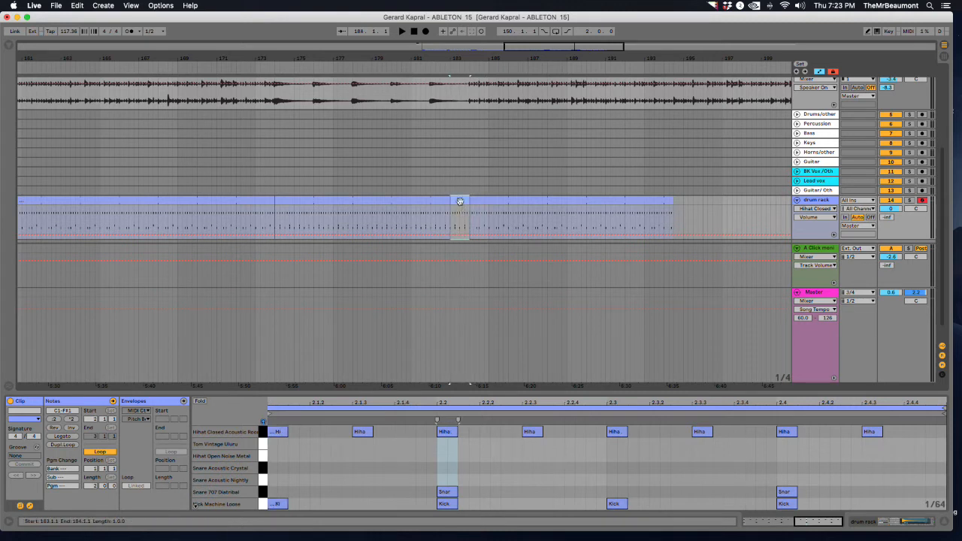
{"action": "right_click", "coordinate": [460, 200]}
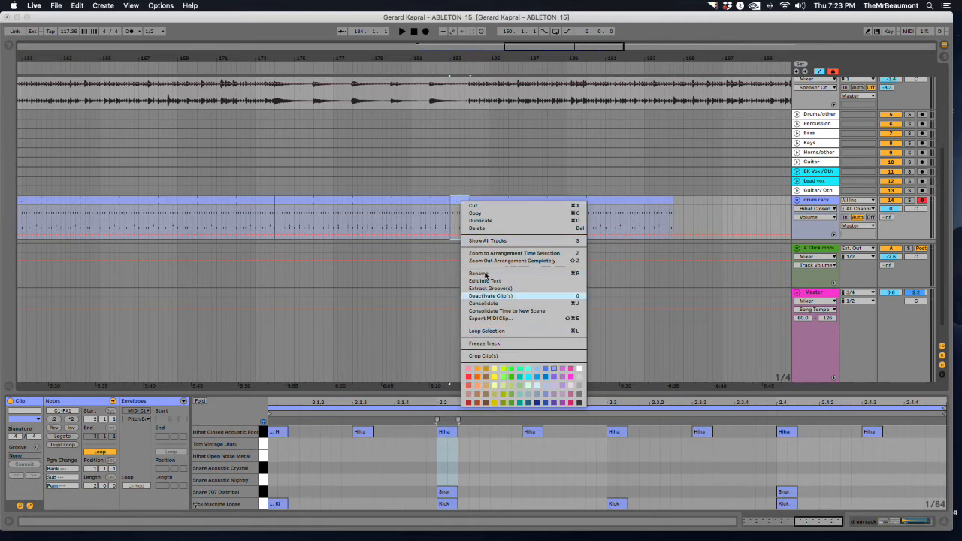
{"action": "left_click", "coordinate": [460, 200]}
{"action": "right_click", "coordinate": [458, 198]}
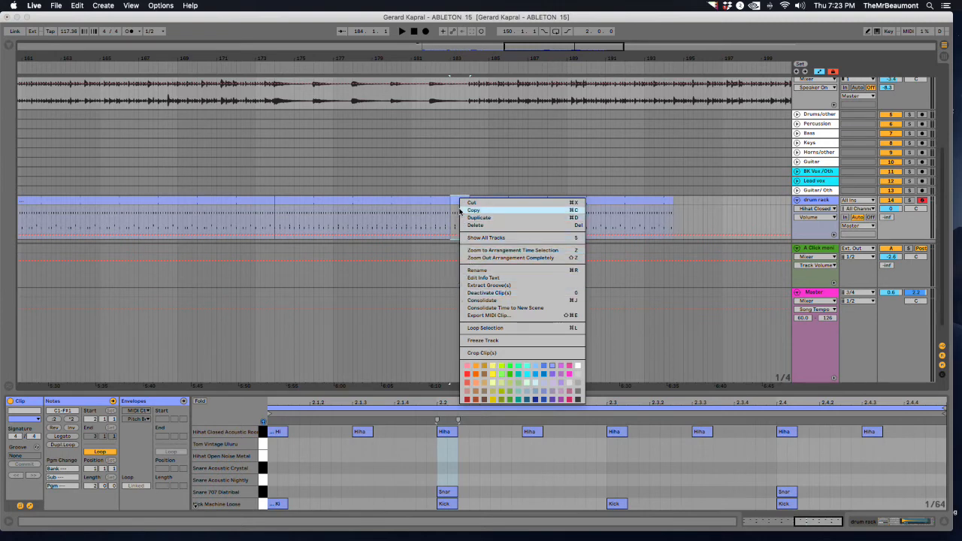
{"action": "left_click", "coordinate": [459, 210]}
{"action": "left_click_drag", "start_coordinate": [466, 59], "coordinate": [465, 105]}
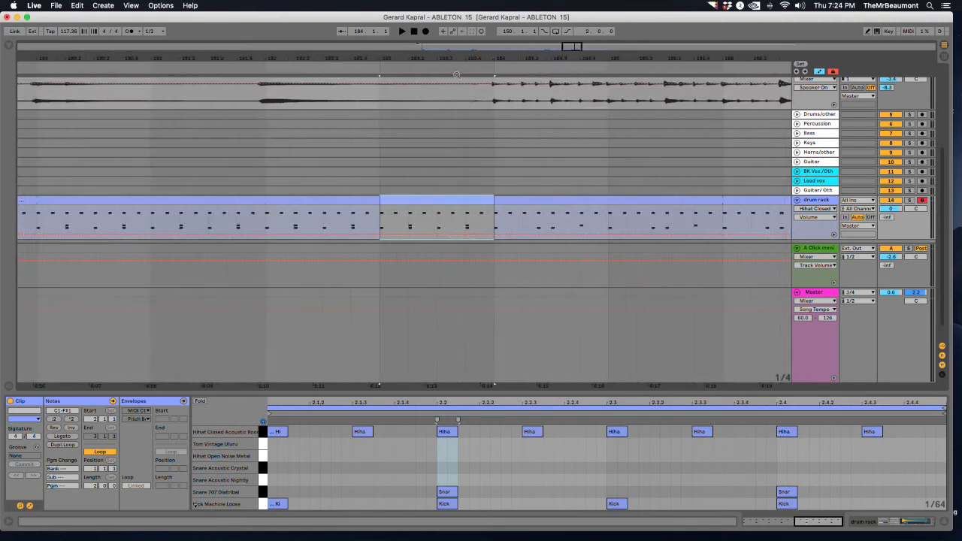
{"action": "right_click", "coordinate": [432, 203]}
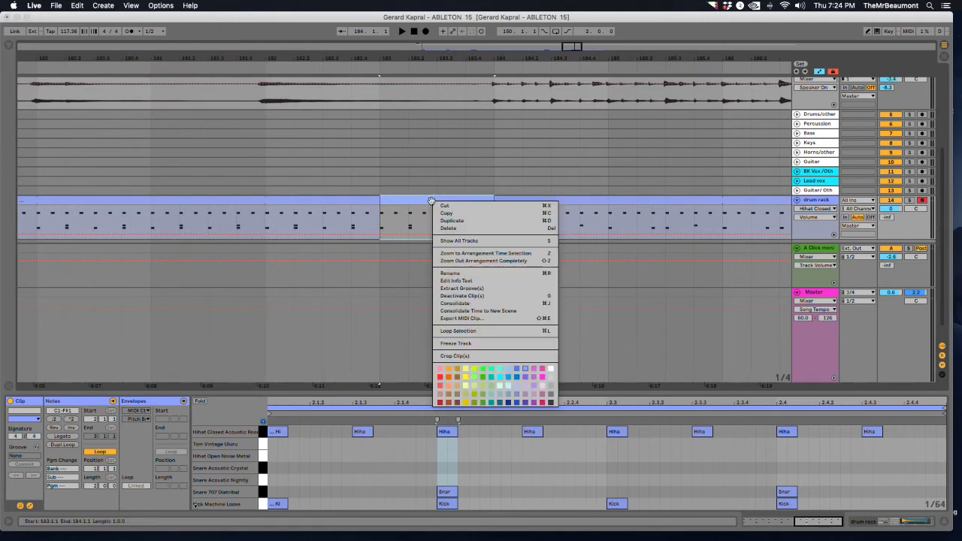
{"action": "left_click", "coordinate": [462, 303]}
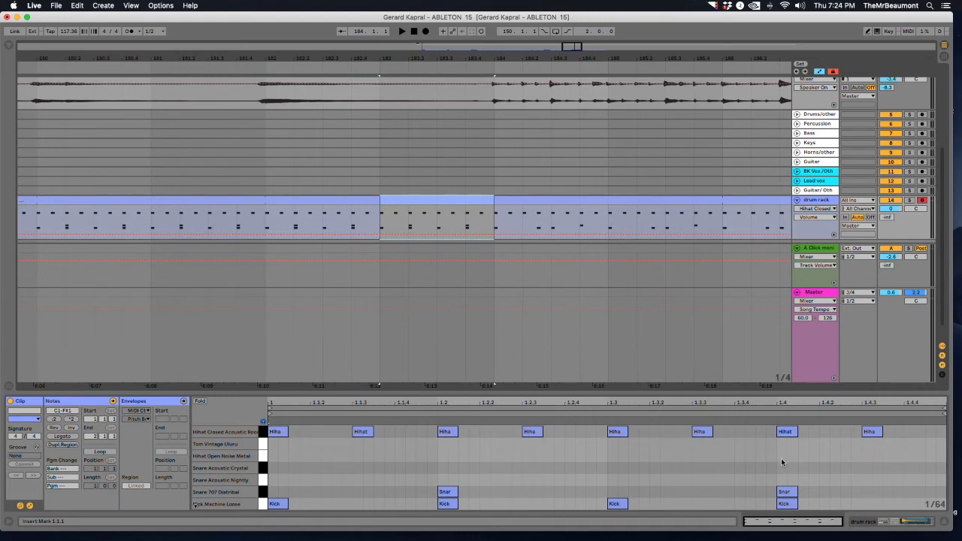
Add twelve Snare Acoustic Crystal notes at 1/32 spacing from beat 1.3 up to 1.4.3 in the bar 183 clip.
{"action": "double_click", "coordinate": [611, 457]}
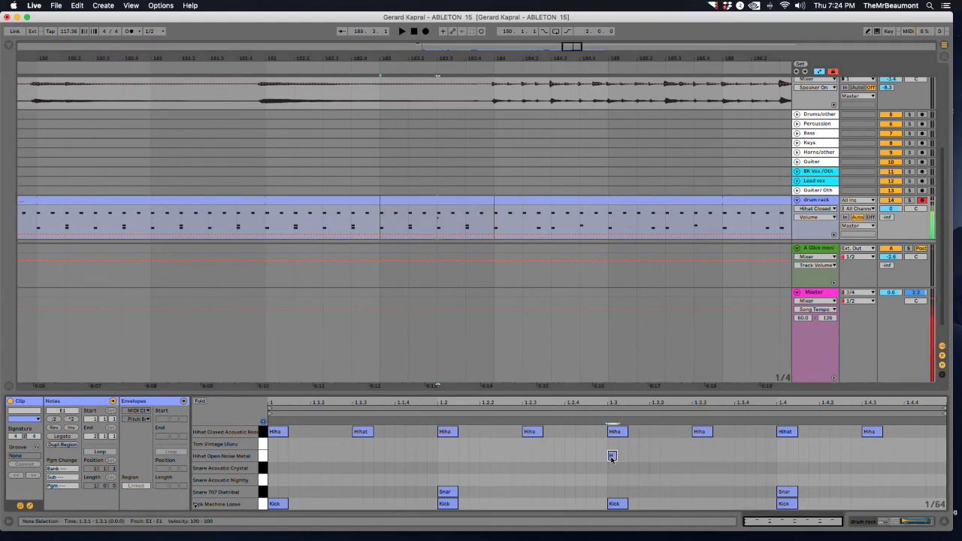
{"action": "left_click_drag", "start_coordinate": [612, 456], "coordinate": [635, 467]}
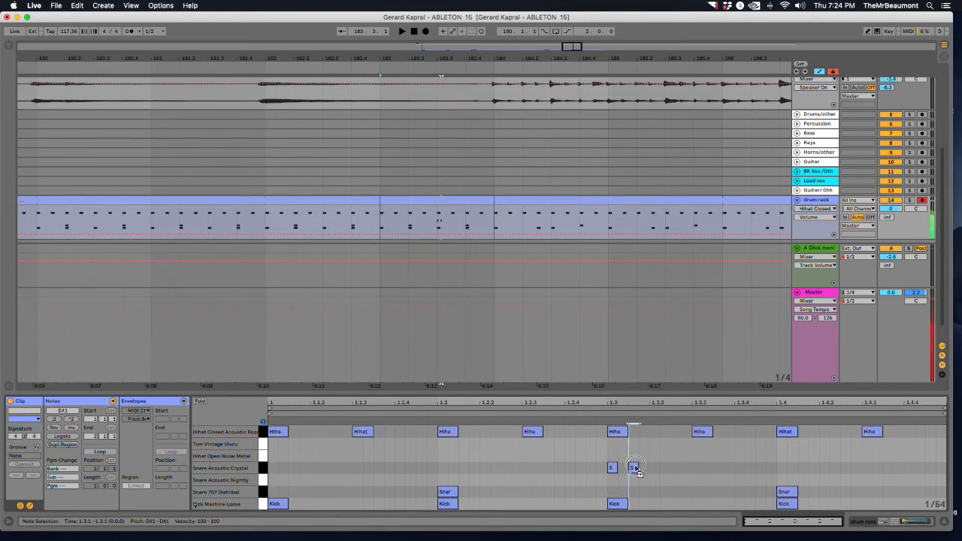
{"action": "double_click", "coordinate": [675, 468]}
{"action": "double_click", "coordinate": [697, 468]}
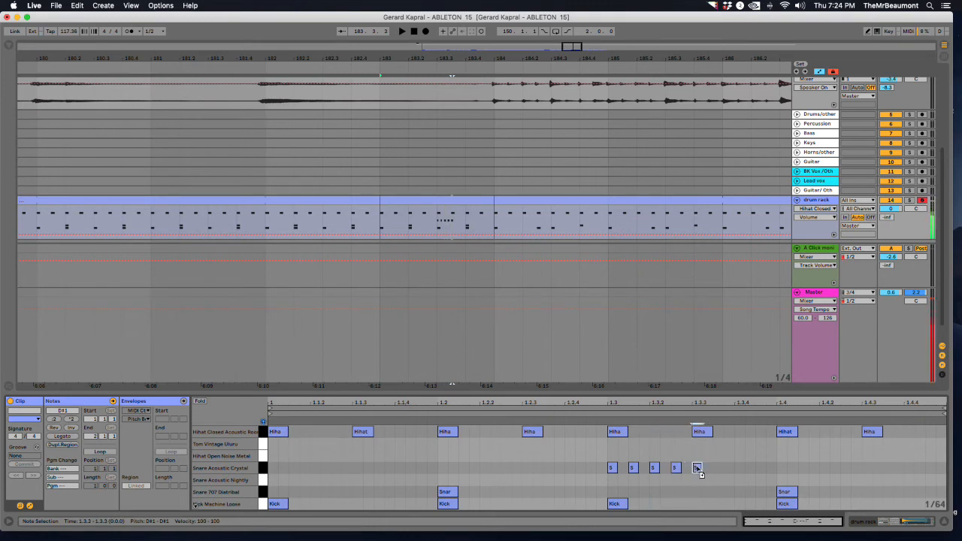
{"action": "double_click", "coordinate": [718, 468]}
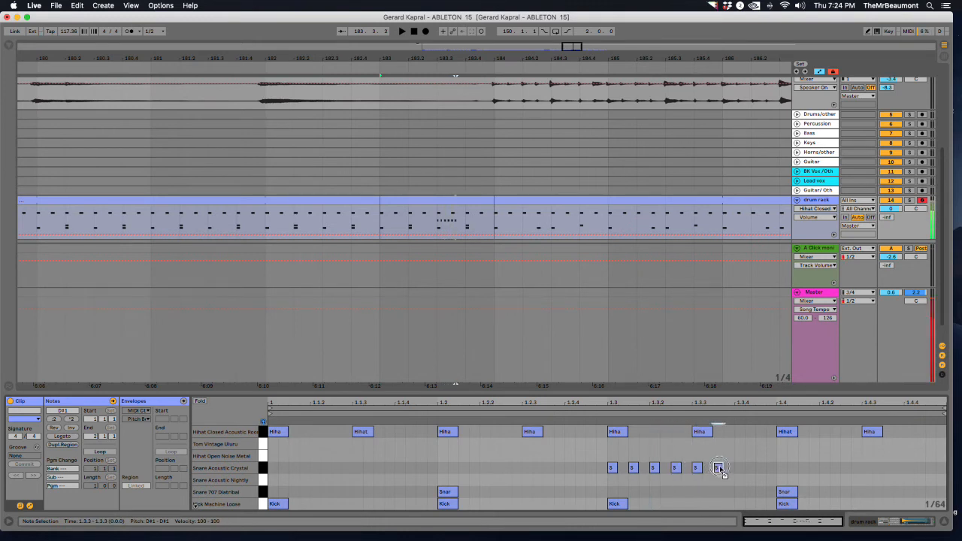
{"action": "double_click", "coordinate": [739, 468]}
{"action": "double_click", "coordinate": [760, 469]}
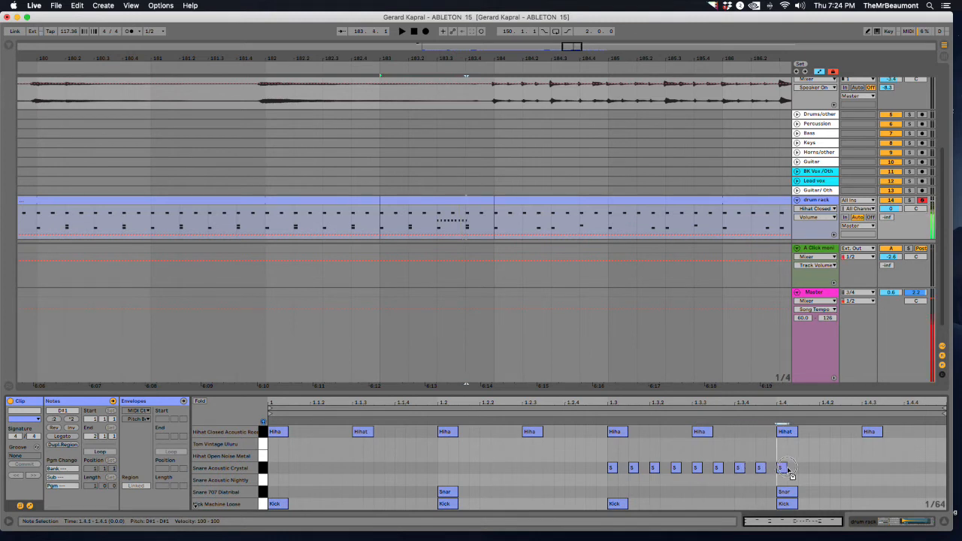
{"action": "double_click", "coordinate": [781, 469]}
{"action": "left_click", "coordinate": [801, 468]}
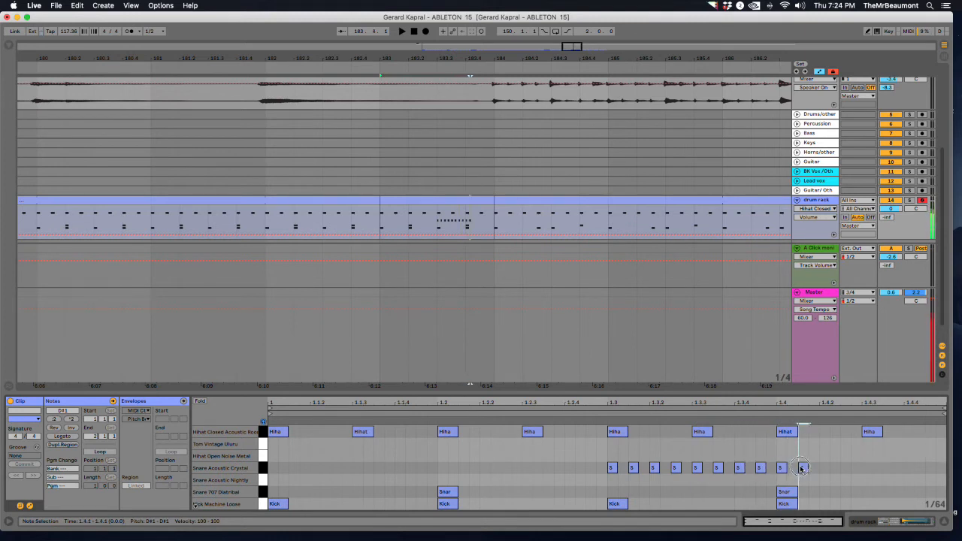
{"action": "double_click", "coordinate": [824, 468]}
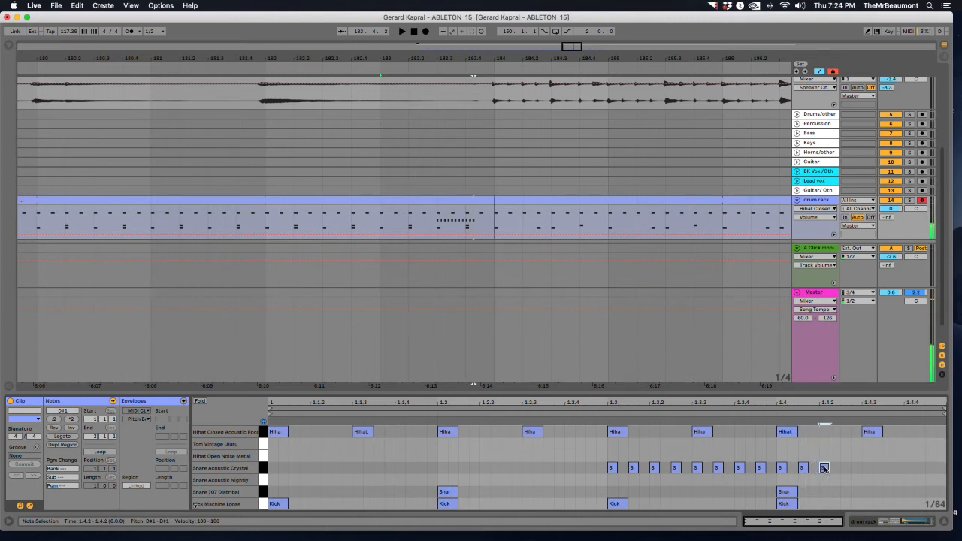
{"action": "double_click", "coordinate": [845, 469]}
Finish the fill with four Snare Acoustic Nightly notes at 1/32 spacing from 1.4.3, and play it from bar 183 into the following section.
{"action": "double_click", "coordinate": [856, 456]}
{"action": "left_click_drag", "start_coordinate": [856, 460], "coordinate": [872, 484]}
{"action": "double_click", "coordinate": [886, 480]}
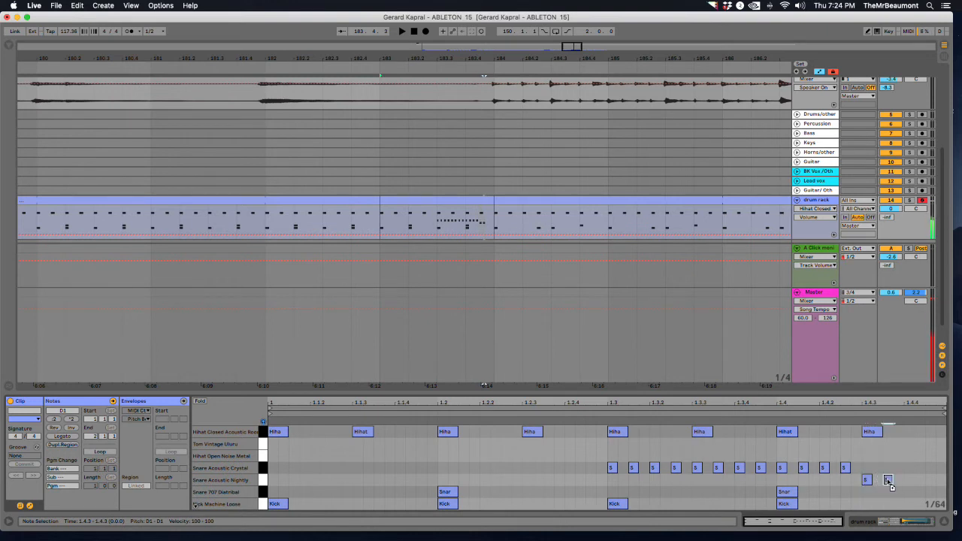
{"action": "double_click", "coordinate": [908, 480]}
{"action": "double_click", "coordinate": [929, 480]}
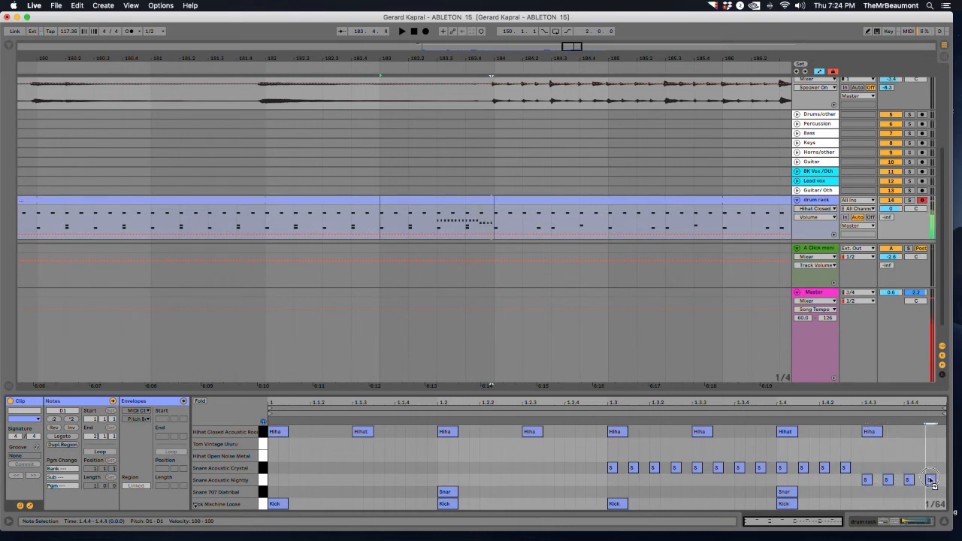
{"action": "left_click", "coordinate": [419, 201]}
{"action": "key", "text": "space"}
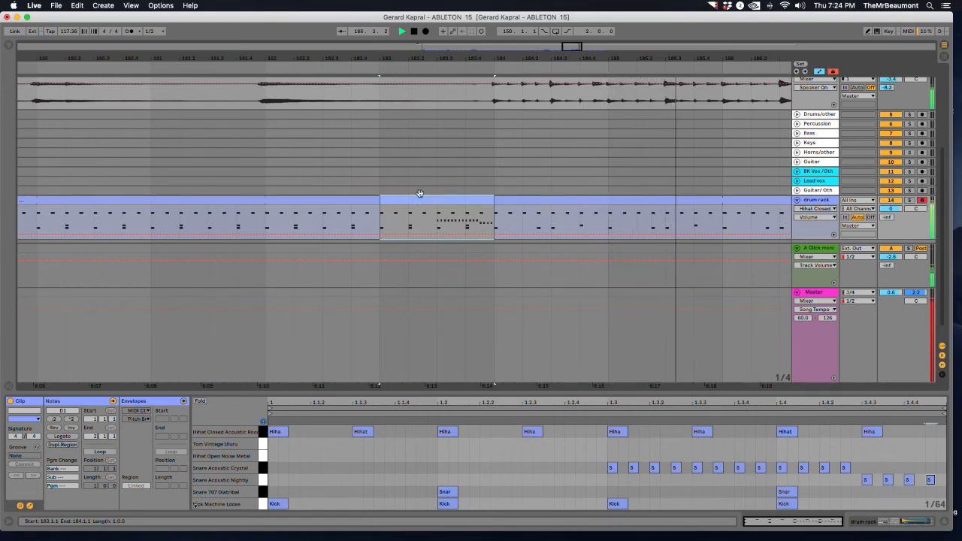
{"action": "left_click_drag", "start_coordinate": [407, 58], "coordinate": [404, 56]}
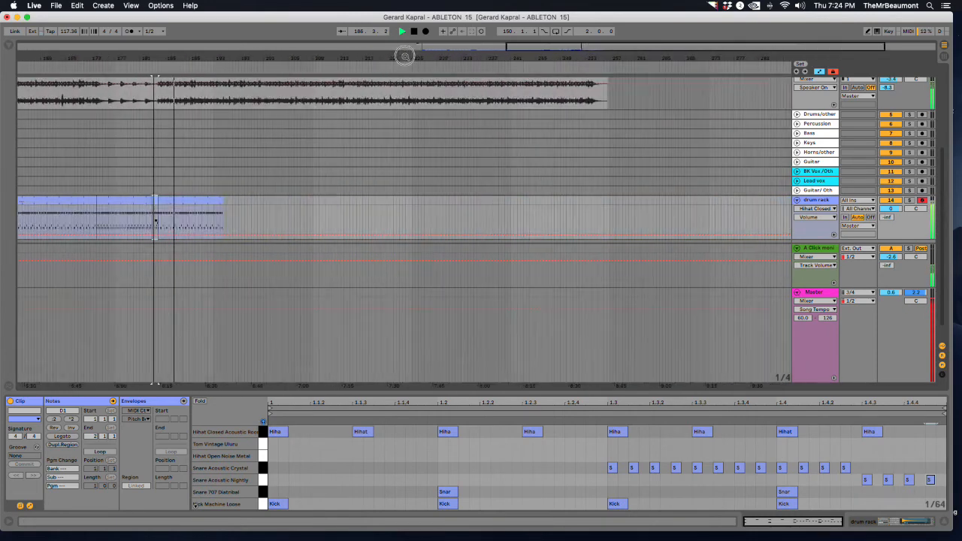
{"action": "key", "text": "space"}
Extend the looped drum clip starting at bar 184 so it ends at 254.1.1, and play the song's ending from bar 253.
{"action": "left_click", "coordinate": [219, 201]}
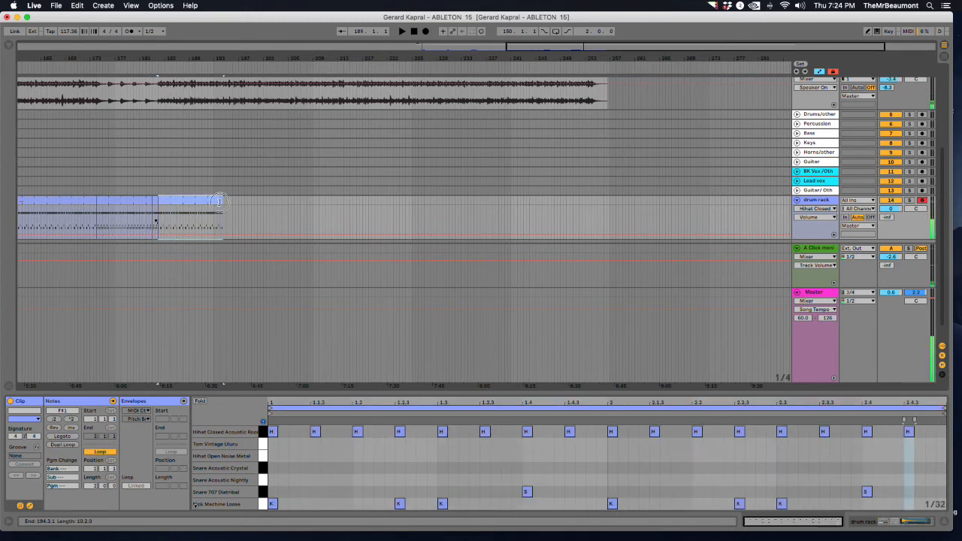
{"action": "left_click_drag", "start_coordinate": [219, 202], "coordinate": [603, 210]}
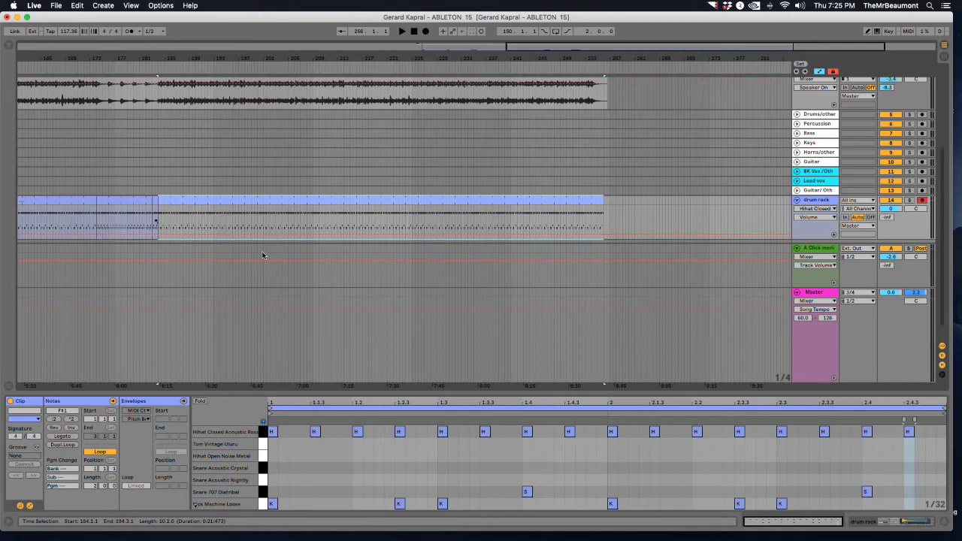
{"action": "left_click_drag", "start_coordinate": [577, 56], "coordinate": [429, 105]}
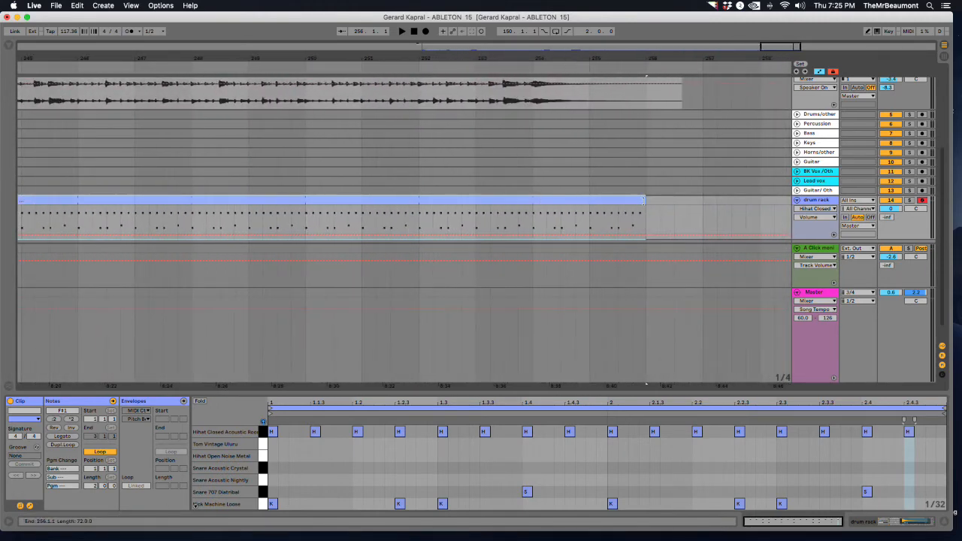
{"action": "left_click_drag", "start_coordinate": [645, 199], "coordinate": [533, 200]}
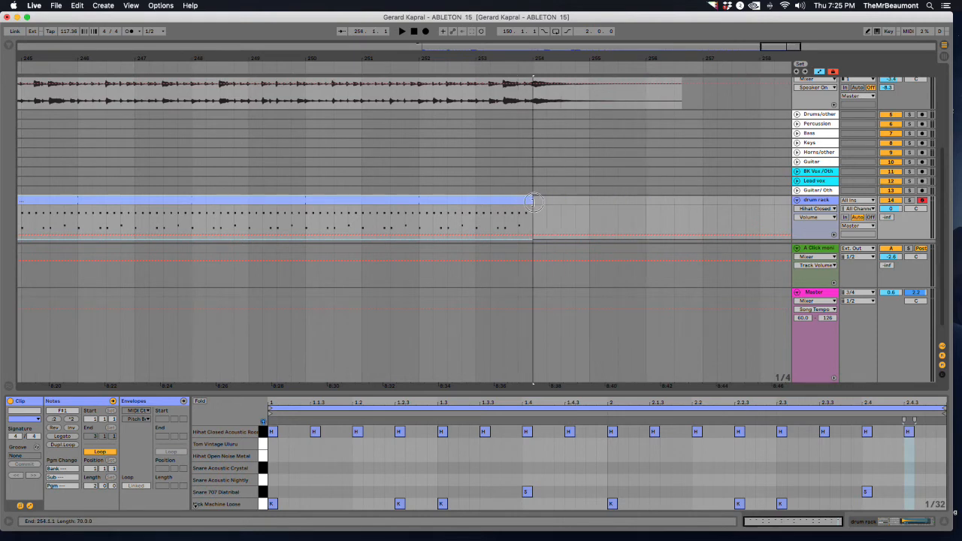
{"action": "left_click", "coordinate": [477, 226]}
{"action": "key", "text": "space"}
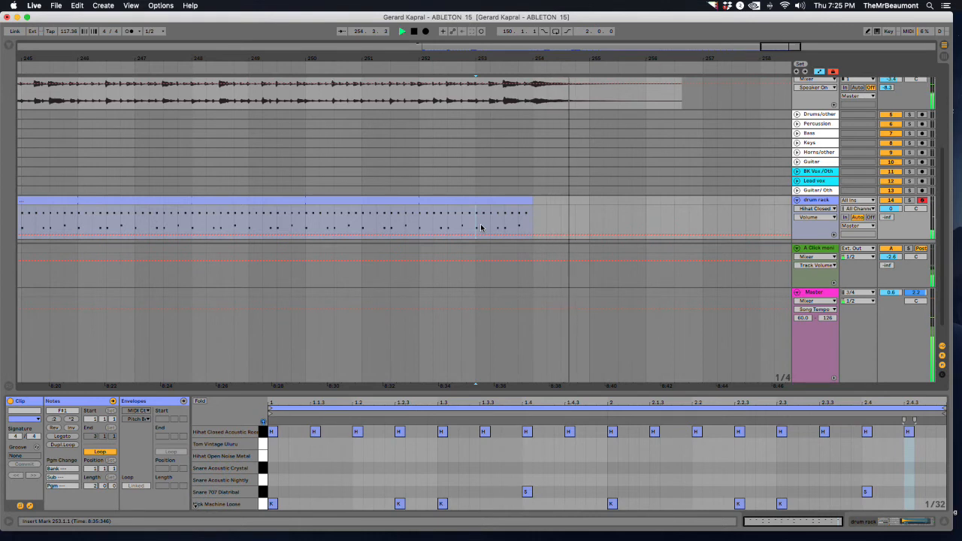
Lengthen the final drum clip by one beat to 254.2.1 and play the ending from 253.3.
{"action": "left_click_drag", "start_coordinate": [532, 199], "coordinate": [544, 199]}
{"action": "left_click", "coordinate": [501, 218]}
{"action": "key", "text": "space"}
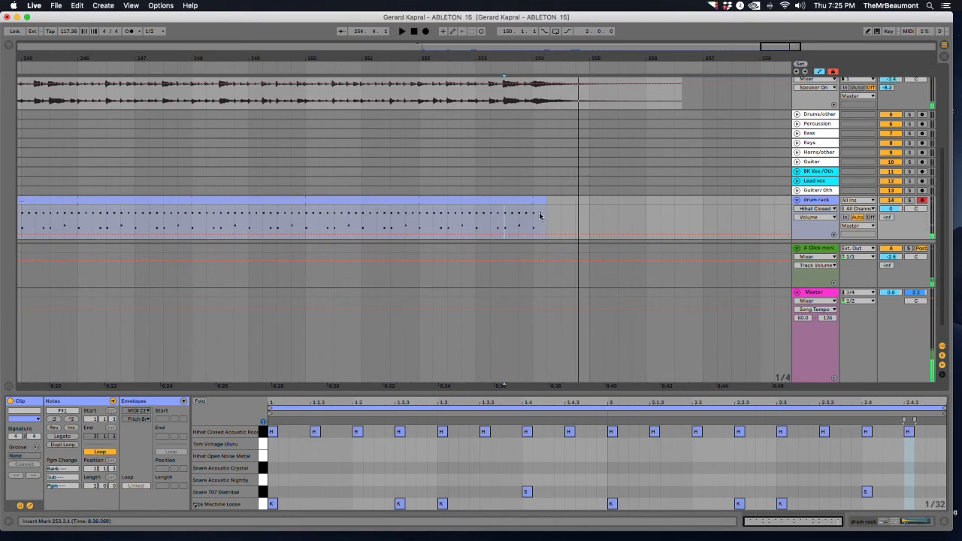
Split the last beat, 254.1 to 254.2, off the drum clip and consolidate it into its own clip.
{"action": "mouse_move", "coordinate": [535, 221]}
{"action": "left_mouse_down"}
{"action": "mouse_move", "coordinate": [553, 200]}
{"action": "mouse_move", "coordinate": [539, 206]}
{"action": "left_mouse_up"}
{"action": "key", "text": "super+z"}
{"action": "right_click", "coordinate": [538, 200]}
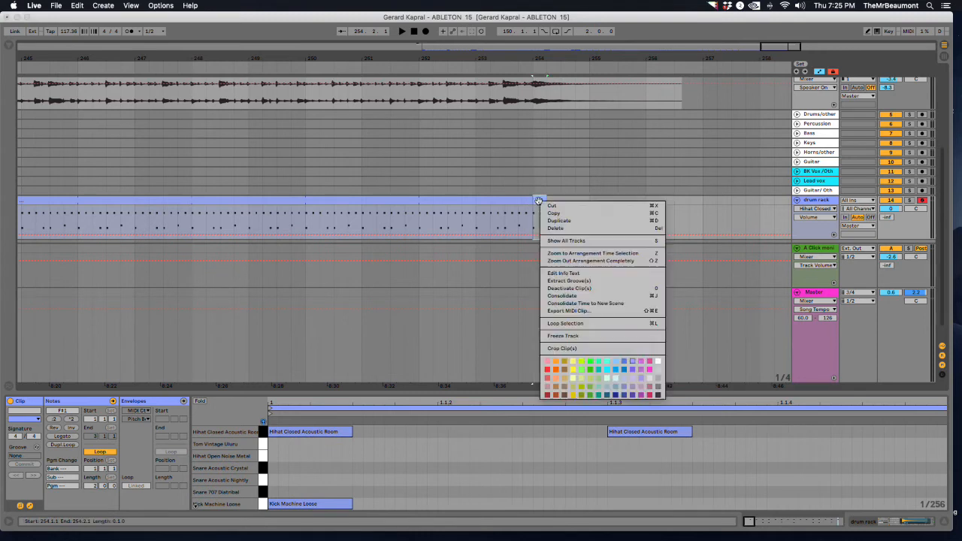
{"action": "left_click", "coordinate": [564, 299]}
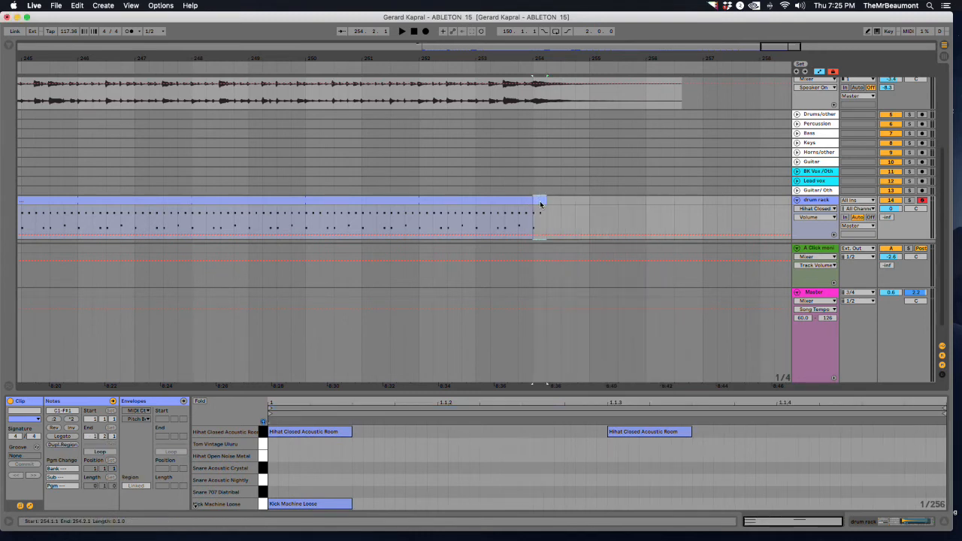
Delete the Hihat Closed note at 1.1.3 in the final one-beat clip and play the ending hit from bar 254.
{"action": "left_click", "coordinate": [642, 433]}
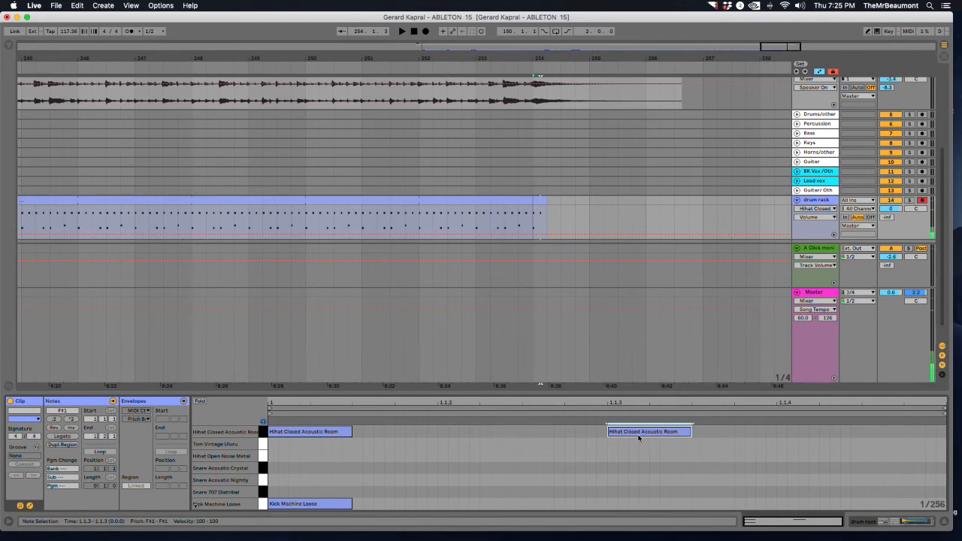
{"action": "key", "text": "Delete"}
{"action": "left_click", "coordinate": [541, 203]}
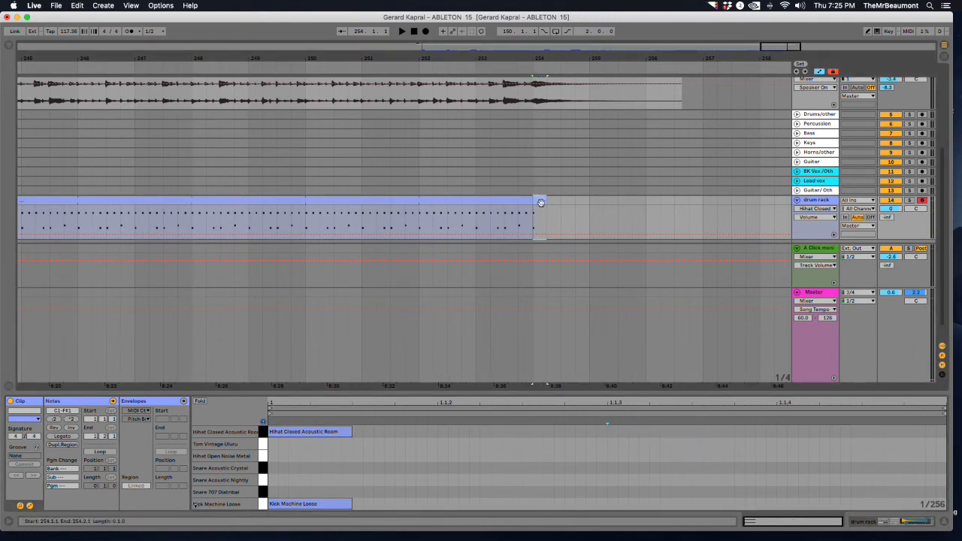
{"action": "key", "text": "space"}
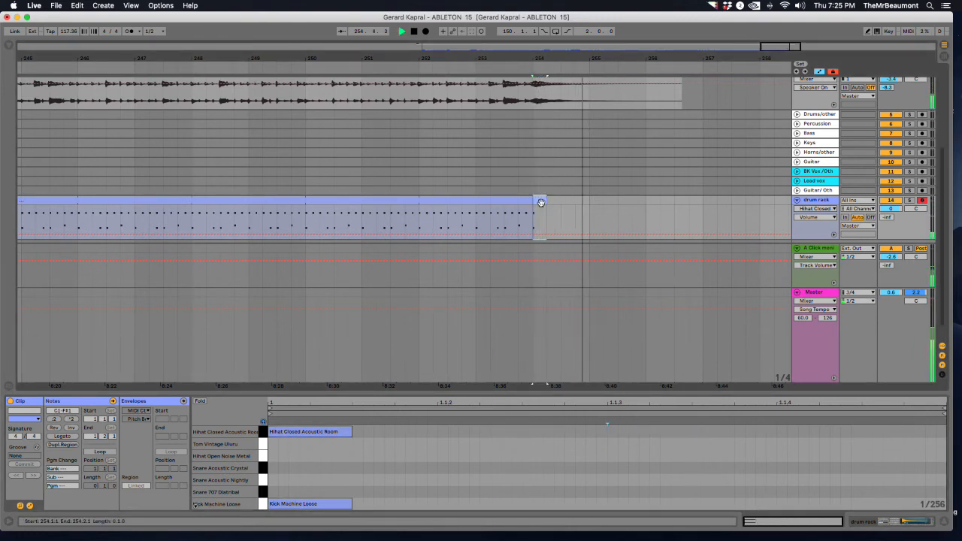
{"action": "key", "text": "space"}
Play the start of the song with the Click Midi track's metronome clip from bar 132.
{"action": "left_click_drag", "start_coordinate": [586, 55], "coordinate": [581, 289]}
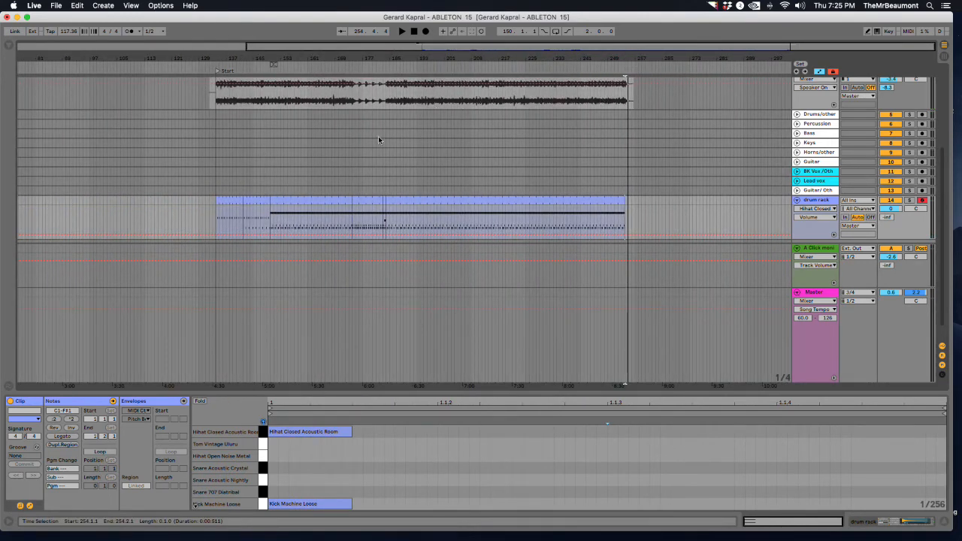
{"action": "scroll", "coordinate": [412, 198], "scroll_direction": "up", "scroll_amount": 5}
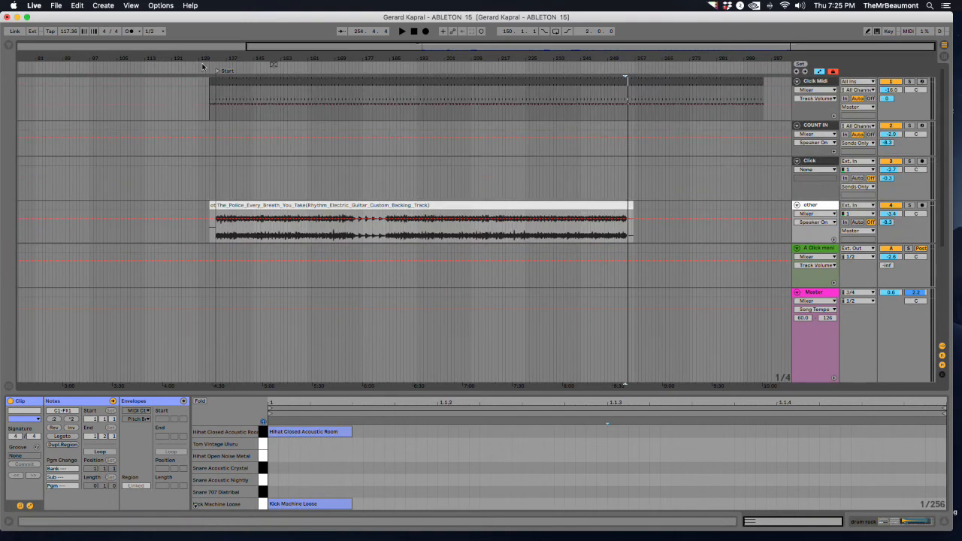
{"action": "left_click_drag", "start_coordinate": [211, 56], "coordinate": [210, 82]}
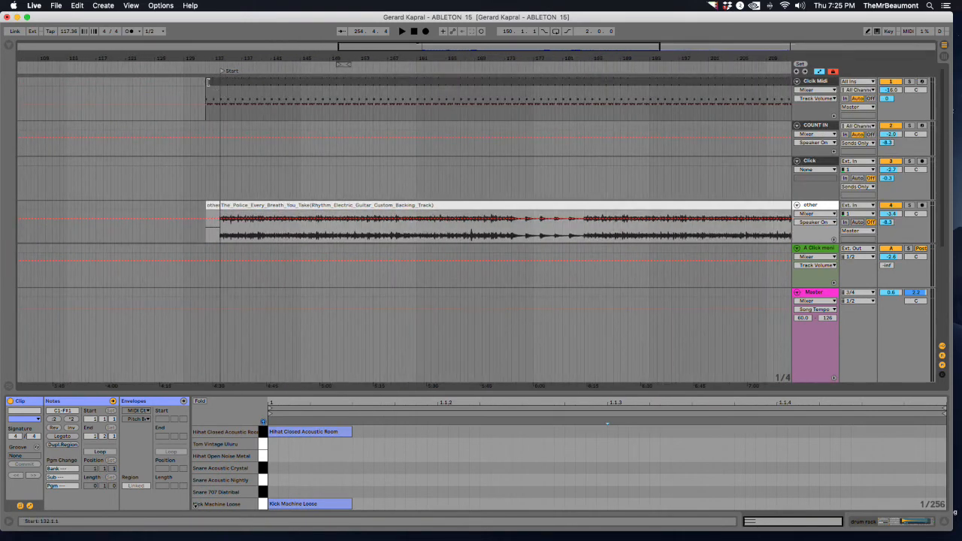
{"action": "left_click", "coordinate": [212, 81]}
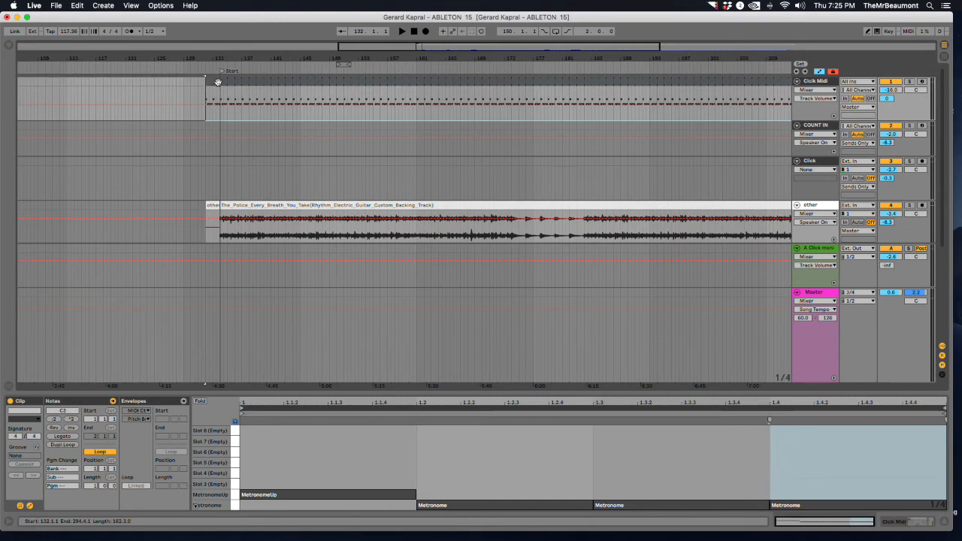
{"action": "key", "text": "space"}
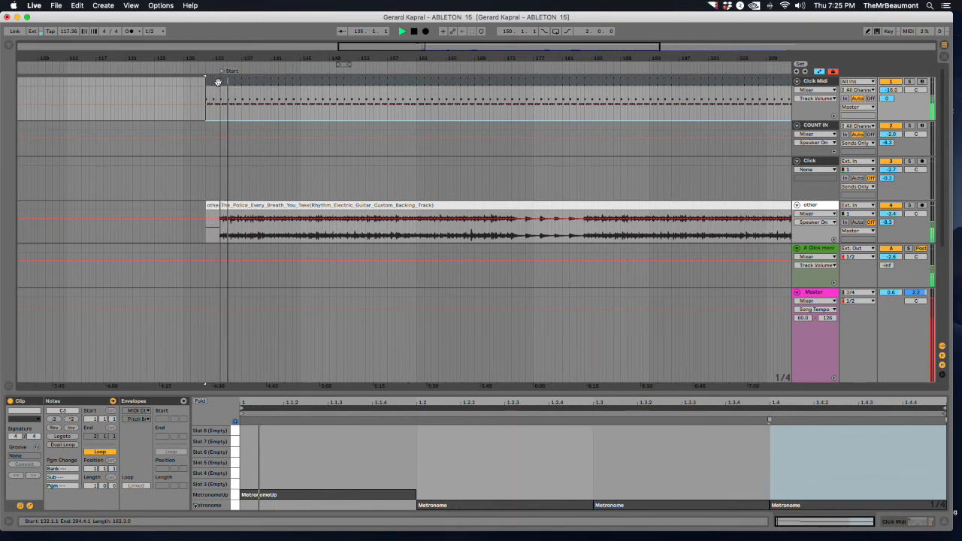
Trim the Click Midi clip to end at bar 254, play the ending from 252.3, and select the whole click clip.
{"action": "left_click_drag", "start_coordinate": [400, 57], "coordinate": [401, 57]}
{"action": "left_click_drag", "start_coordinate": [701, 58], "coordinate": [760, 79]}
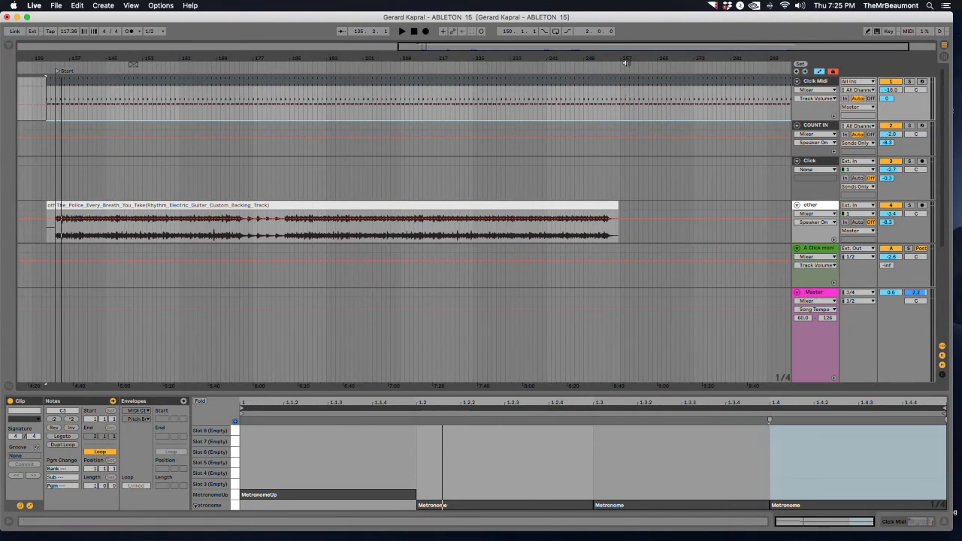
{"action": "left_click_drag", "start_coordinate": [630, 59], "coordinate": [631, 60]}
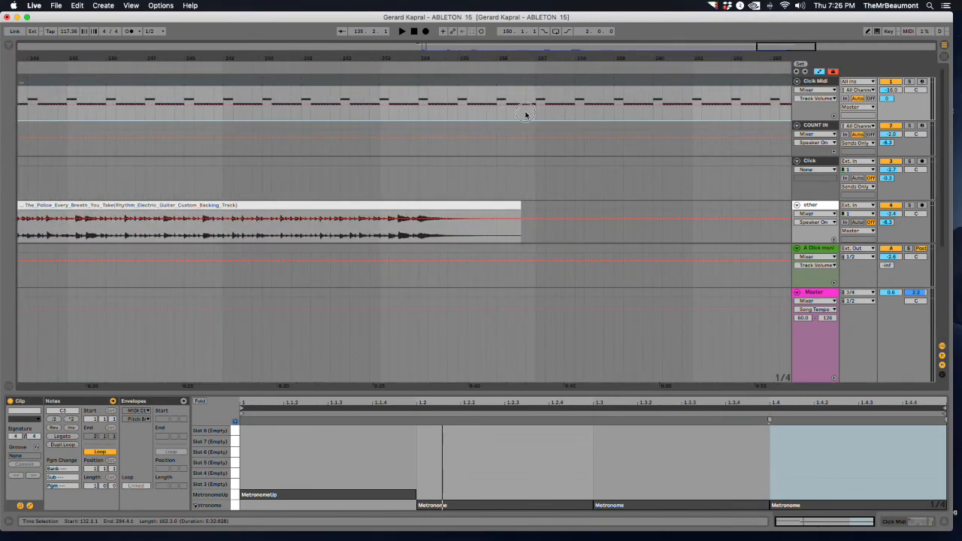
{"action": "left_click_drag", "start_coordinate": [525, 114], "coordinate": [563, 113]}
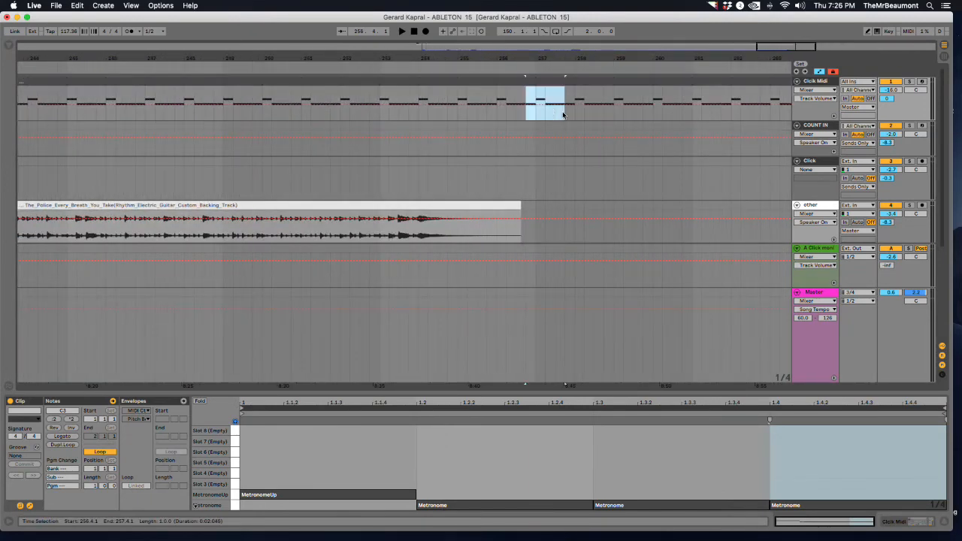
{"action": "left_click_drag", "start_coordinate": [562, 58], "coordinate": [562, 50]}
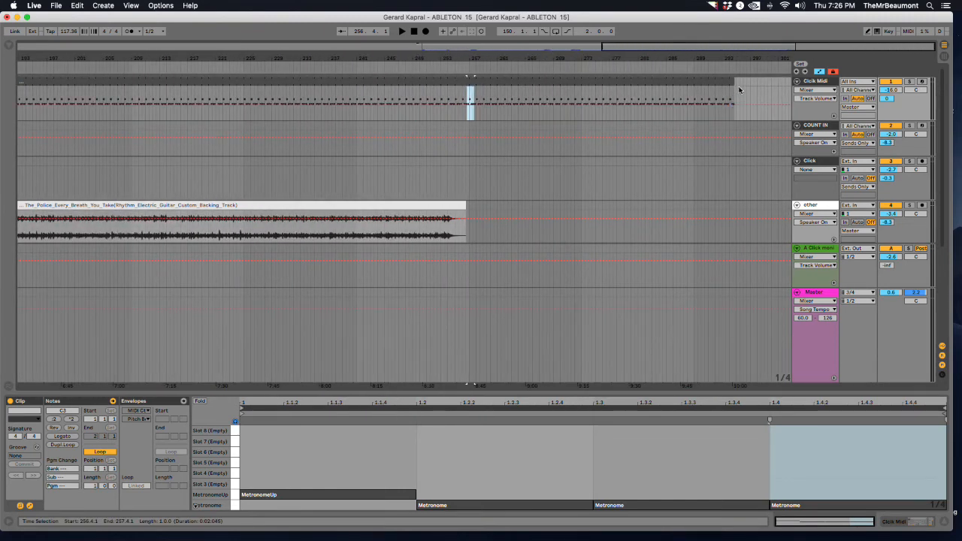
{"action": "left_click_drag", "start_coordinate": [730, 81], "coordinate": [447, 93]}
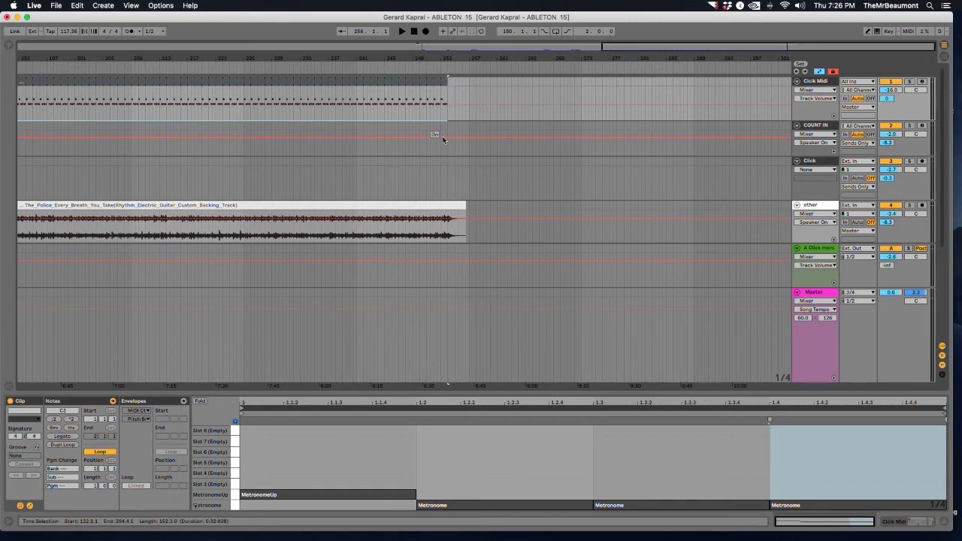
{"action": "left_click", "coordinate": [437, 113]}
{"action": "key", "text": "space"}
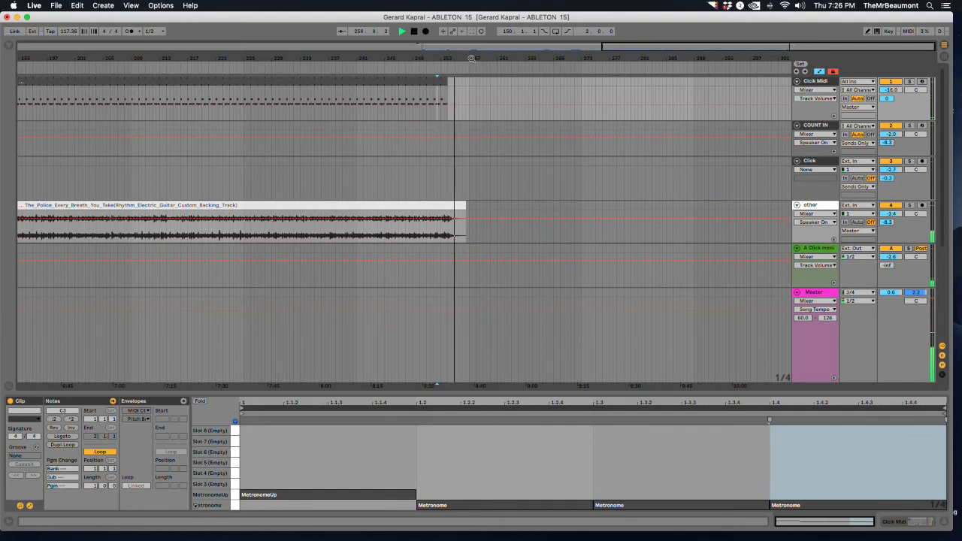
{"action": "mouse_move", "coordinate": [475, 57]}
{"action": "left_mouse_down"}
{"action": "mouse_move", "coordinate": [580, 57]}
{"action": "mouse_move", "coordinate": [474, 53]}
{"action": "mouse_move", "coordinate": [481, 48]}
{"action": "left_mouse_up"}
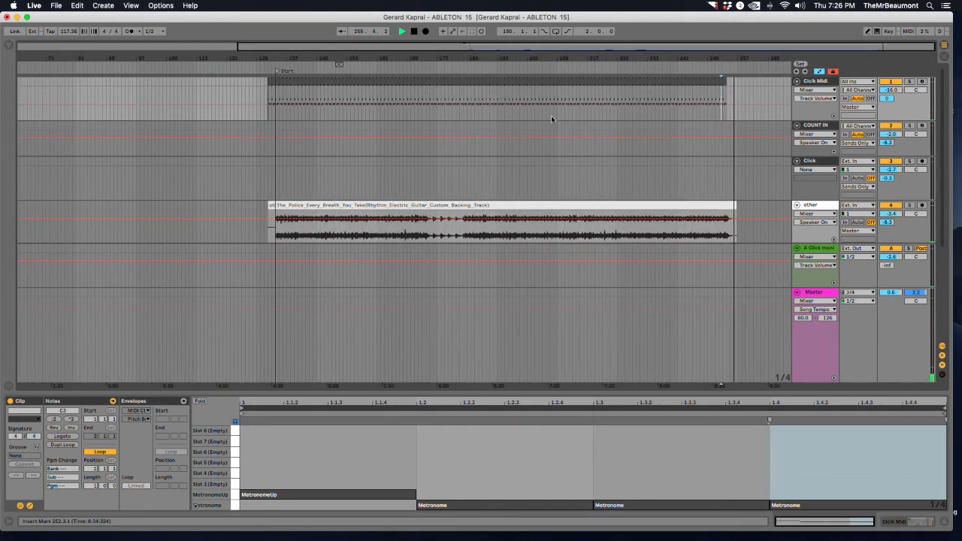
{"action": "left_click", "coordinate": [541, 81]}
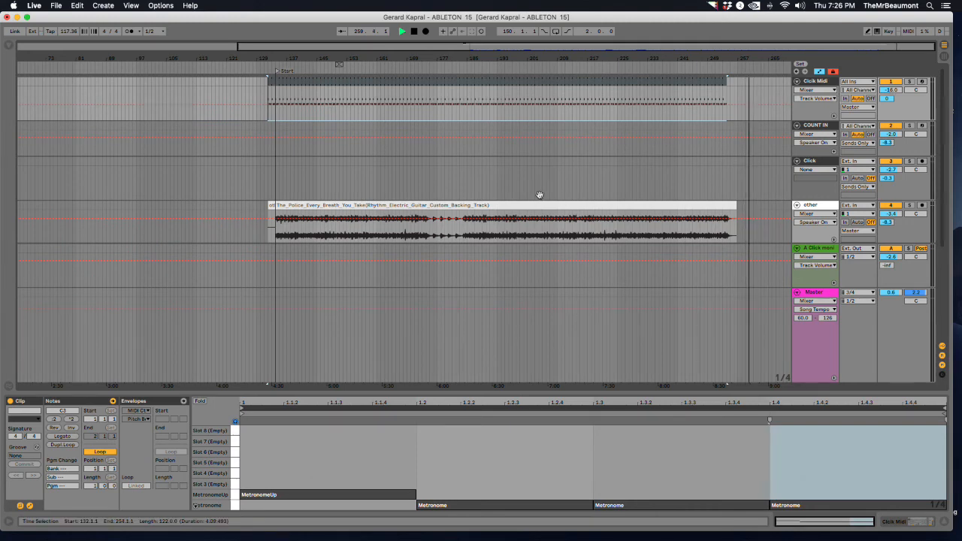
{"action": "scroll", "coordinate": [539, 196], "scroll_direction": "down", "scroll_amount": 5}
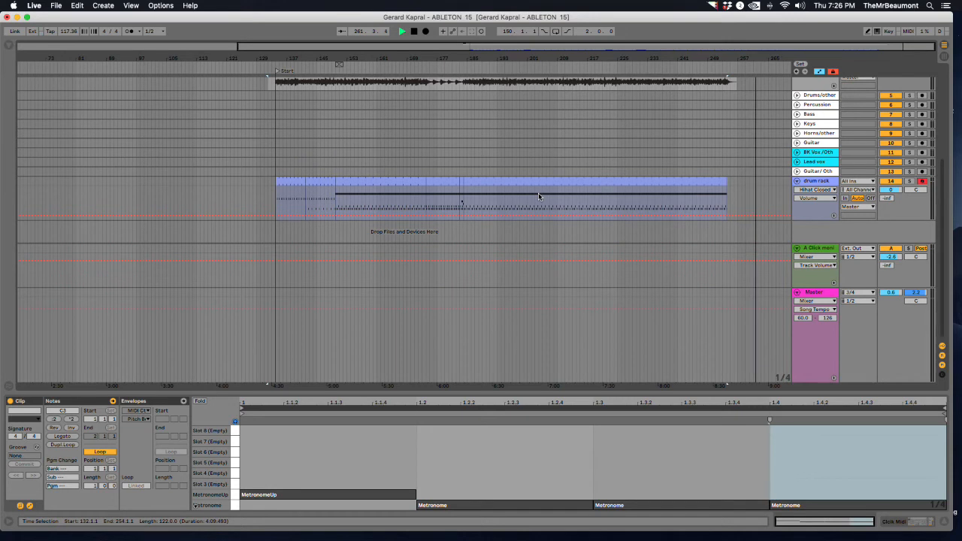
{"action": "key", "text": "super+a"}
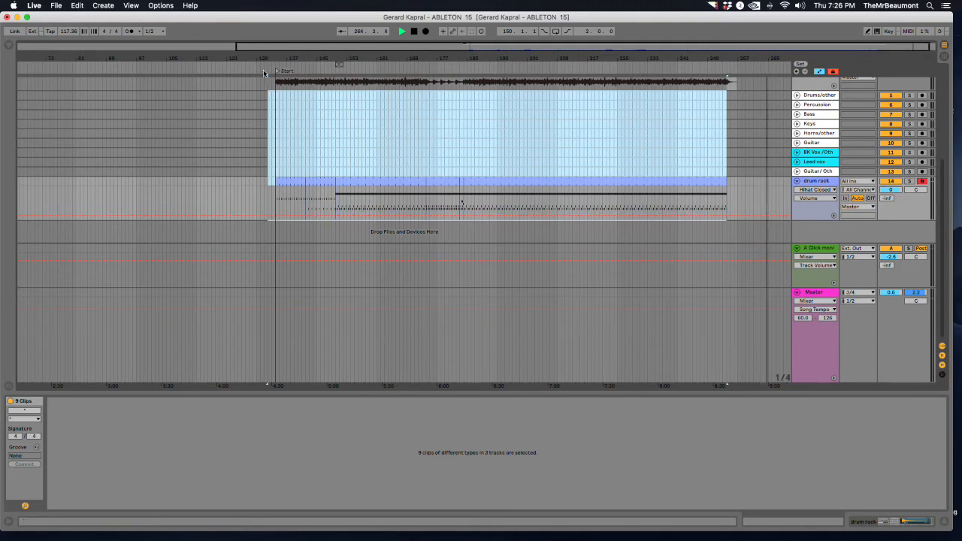
{"action": "left_click_drag", "start_coordinate": [272, 57], "coordinate": [273, 98]}
{"action": "scroll", "coordinate": [292, 139], "scroll_direction": "up", "scroll_amount": 1}
{"action": "scroll", "coordinate": [293, 139], "scroll_direction": "up", "scroll_amount": 5}
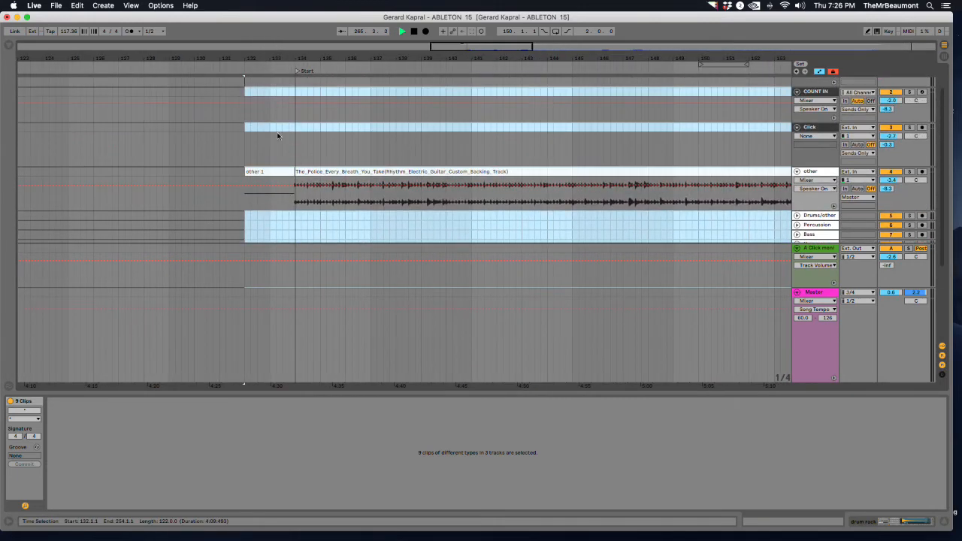
{"action": "scroll", "coordinate": [263, 113], "scroll_direction": "up", "scroll_amount": 2}
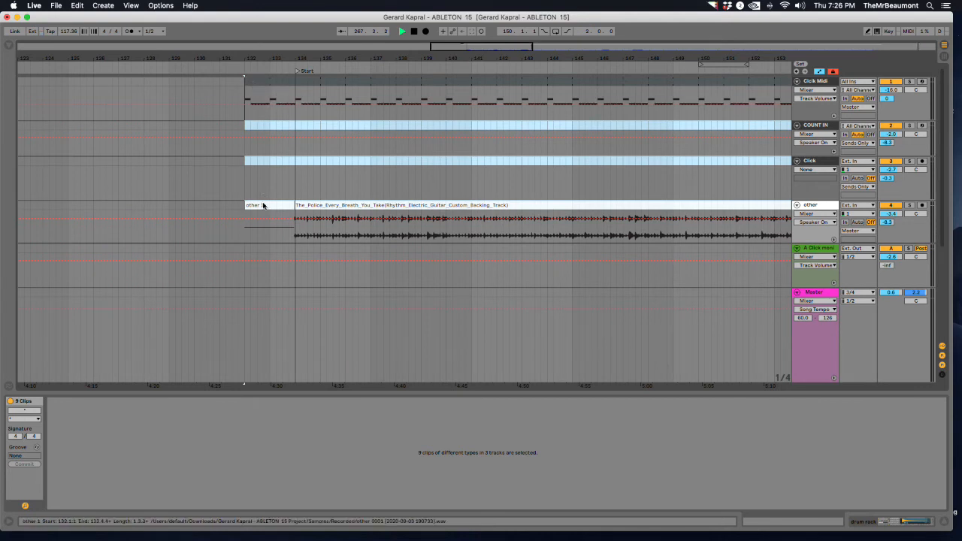
{"action": "scroll", "coordinate": [256, 202], "scroll_direction": "down", "scroll_amount": 1}
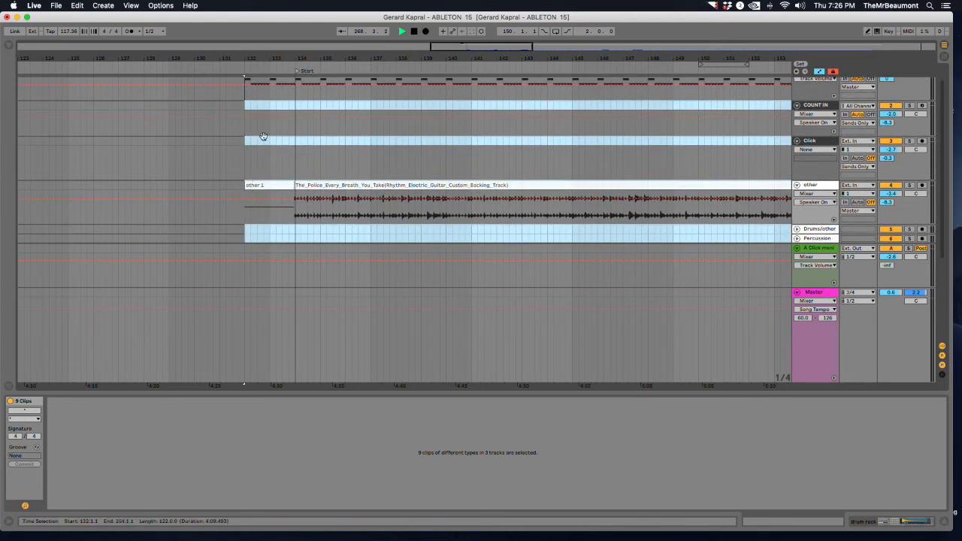
{"action": "scroll", "coordinate": [301, 187], "scroll_direction": "down", "scroll_amount": 7}
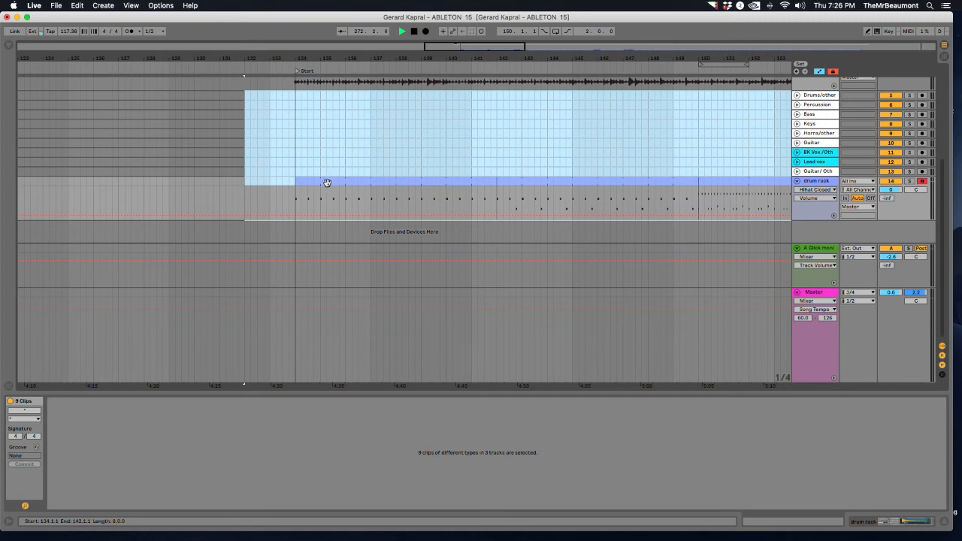
{"action": "scroll", "coordinate": [327, 183], "scroll_direction": "up", "scroll_amount": 3}
{"action": "scroll", "coordinate": [341, 139], "scroll_direction": "up", "scroll_amount": 5}
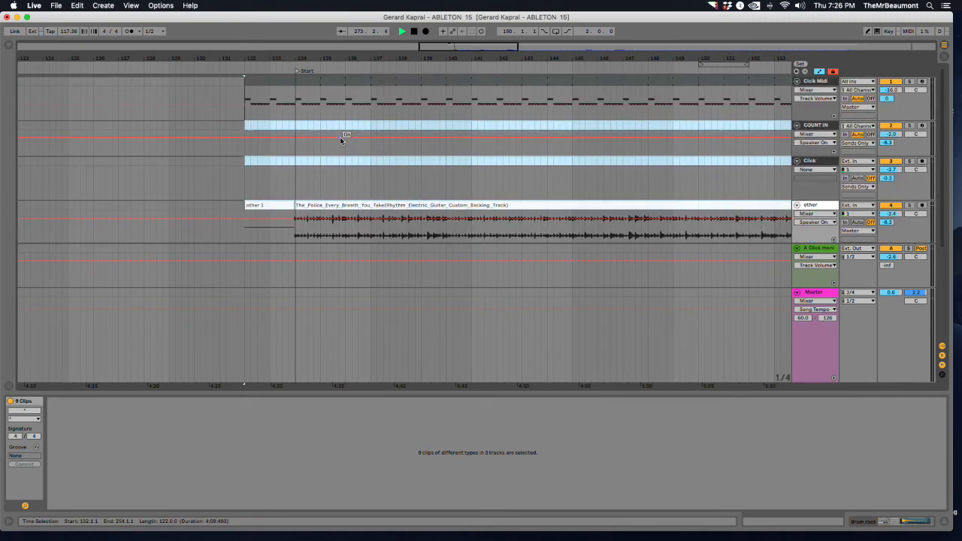
{"action": "right_click", "coordinate": [342, 206]}
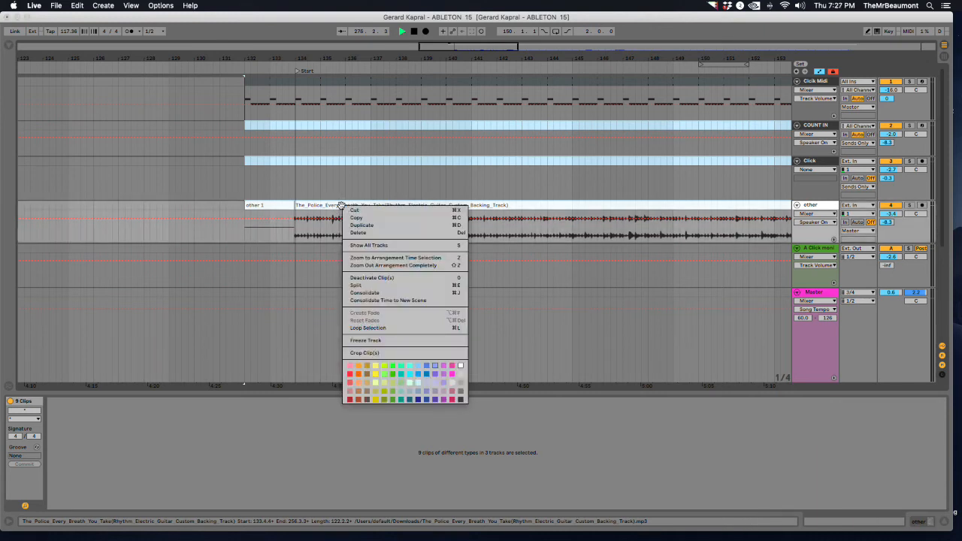
{"action": "left_click", "coordinate": [315, 81]}
Select all clips from Click Midi through drum rack, from bar 132 to the song clip's end, and consolidate them, letting audio stop.
{"action": "left_click", "coordinate": [312, 80]}
{"action": "scroll", "coordinate": [319, 121], "scroll_direction": "down", "scroll_amount": 5}
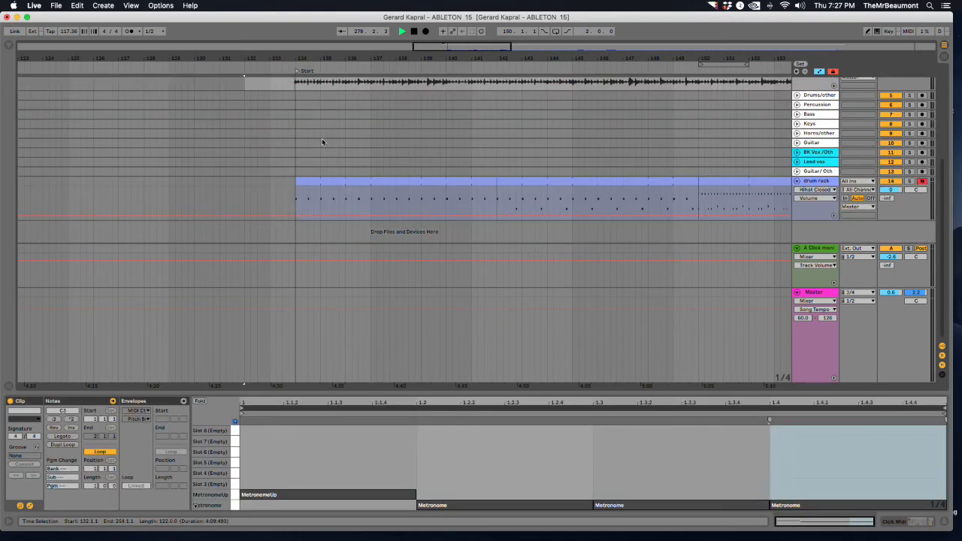
{"action": "left_click", "coordinate": [360, 182], "text": "shift"}
{"action": "left_click_drag", "start_coordinate": [400, 57], "coordinate": [300, 30]}
{"action": "scroll", "coordinate": [779, 222], "scroll_direction": "up", "scroll_amount": 5}
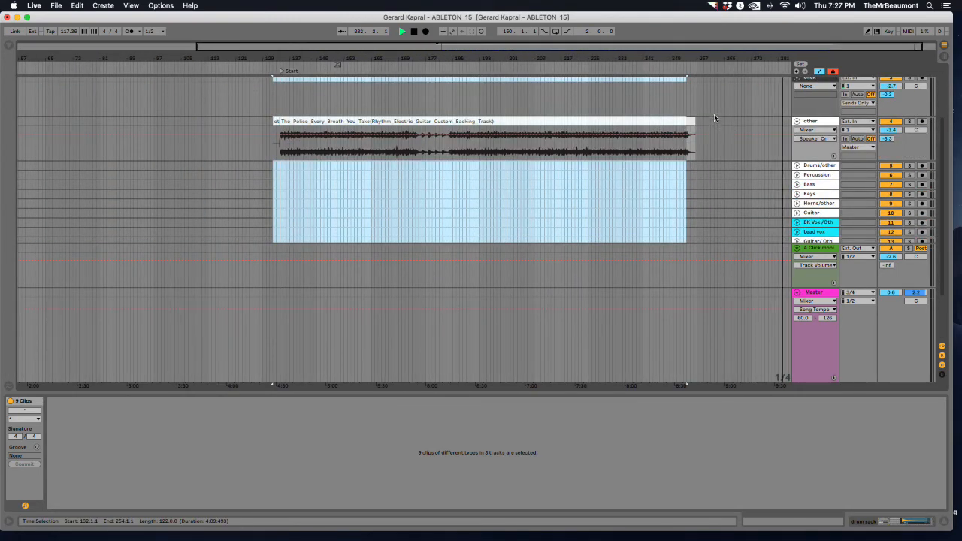
{"action": "left_click", "coordinate": [684, 122], "text": "shift"}
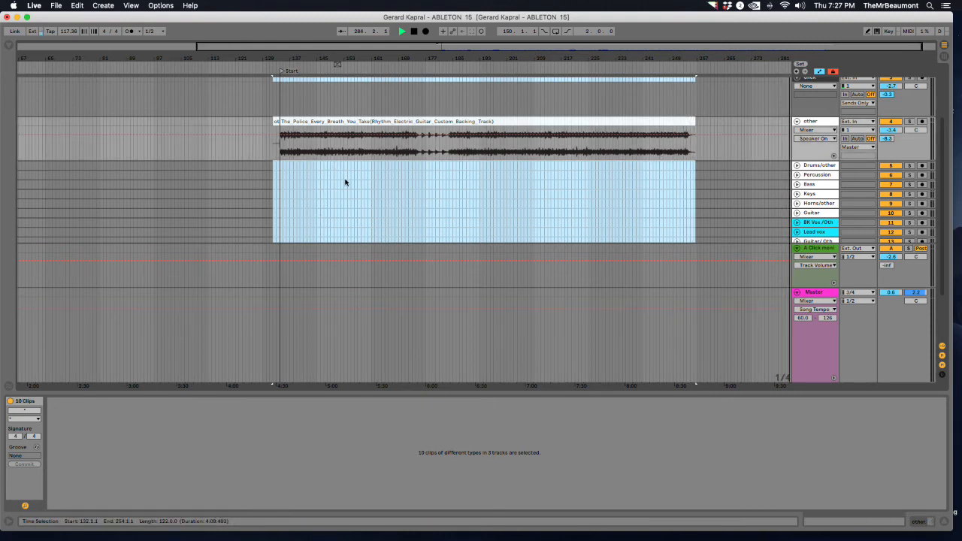
{"action": "right_click", "coordinate": [320, 122]}
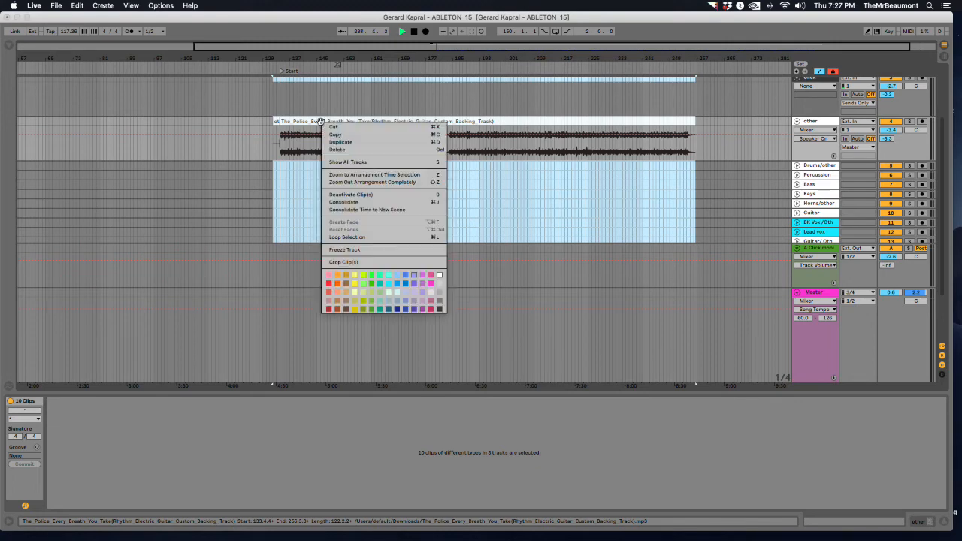
{"action": "left_click", "coordinate": [340, 201]}
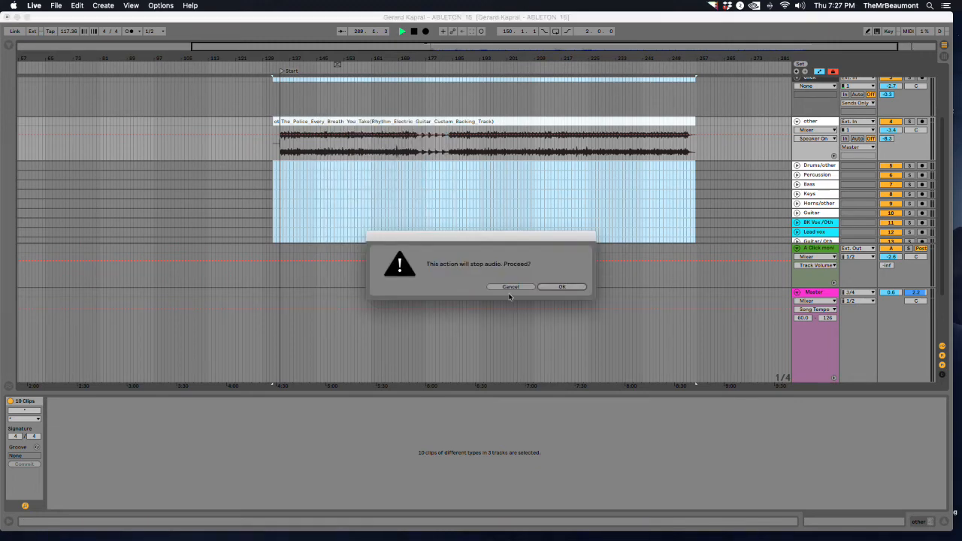
{"action": "left_click", "coordinate": [556, 289]}
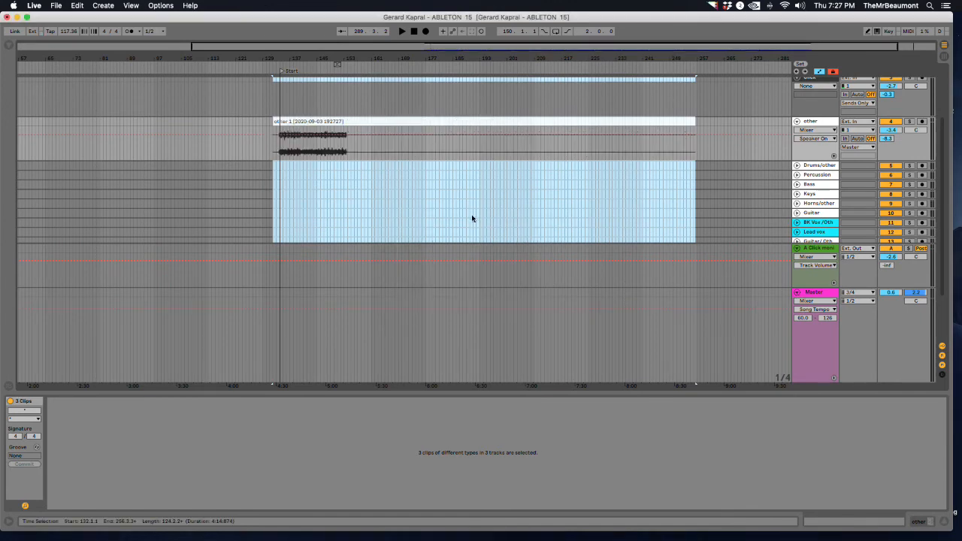
Review the consolidated clips, collapse the COUNT IN and Click tracks, and hide the clip detail view.
{"action": "scroll", "coordinate": [241, 174], "scroll_direction": "down", "scroll_amount": 3}
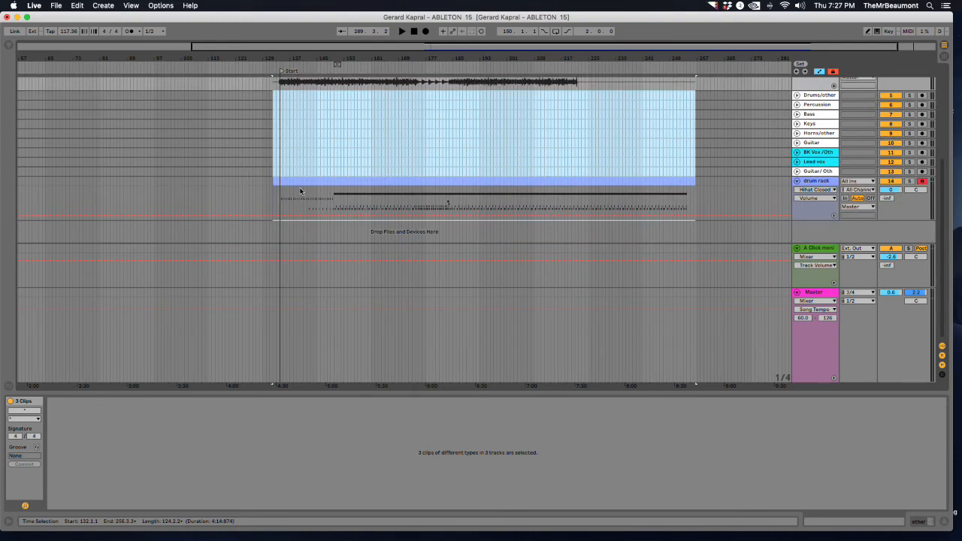
{"action": "scroll", "coordinate": [298, 185], "scroll_direction": "up", "scroll_amount": 3}
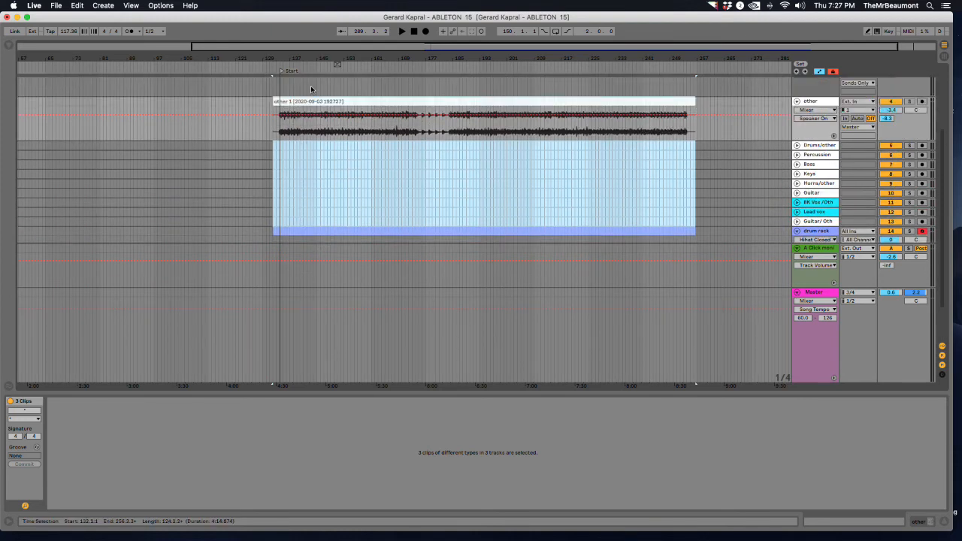
{"action": "scroll", "coordinate": [311, 91], "scroll_direction": "up", "scroll_amount": 2}
{"action": "scroll", "coordinate": [303, 120], "scroll_direction": "up", "scroll_amount": 2}
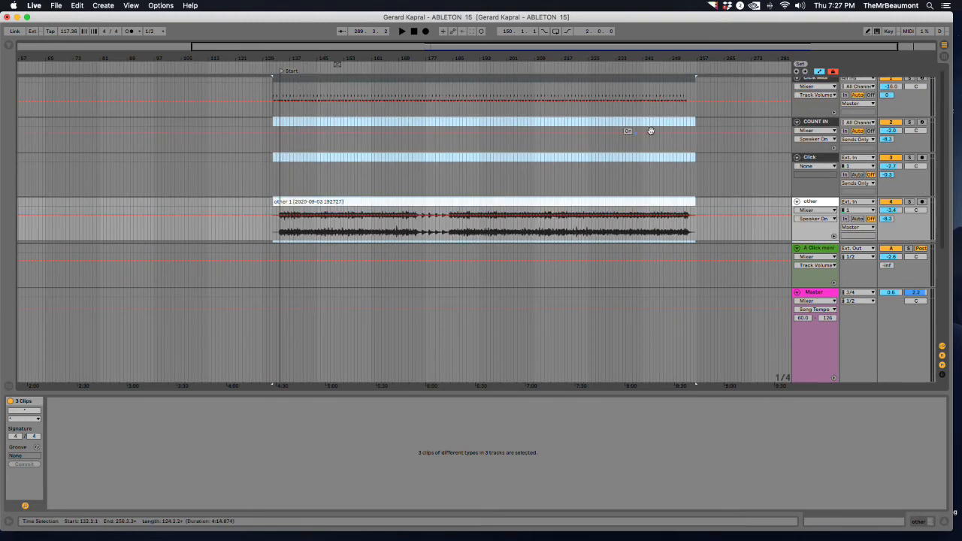
{"action": "left_click", "coordinate": [798, 122]}
{"action": "left_click", "coordinate": [797, 131]}
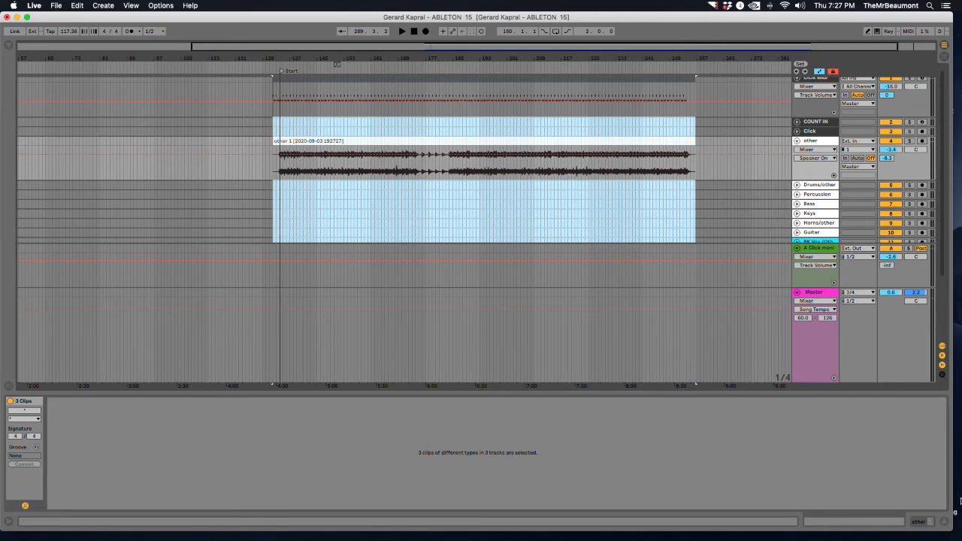
{"action": "left_click", "coordinate": [946, 521]}
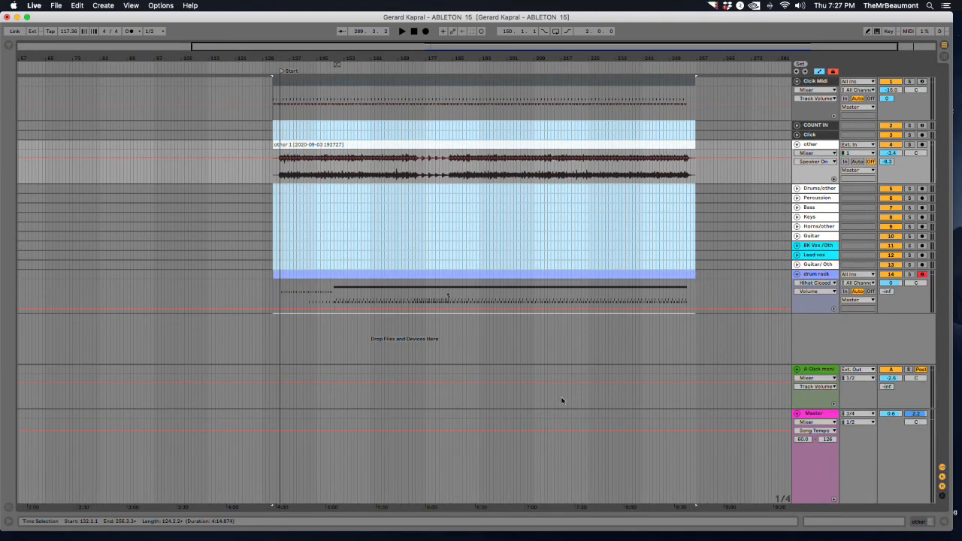
Transfer the consolidated Click Midi, other and drum rack clips into the Every Breath You Take 117.358 BPM scene in Session View.
{"action": "left_click", "coordinate": [329, 274]}
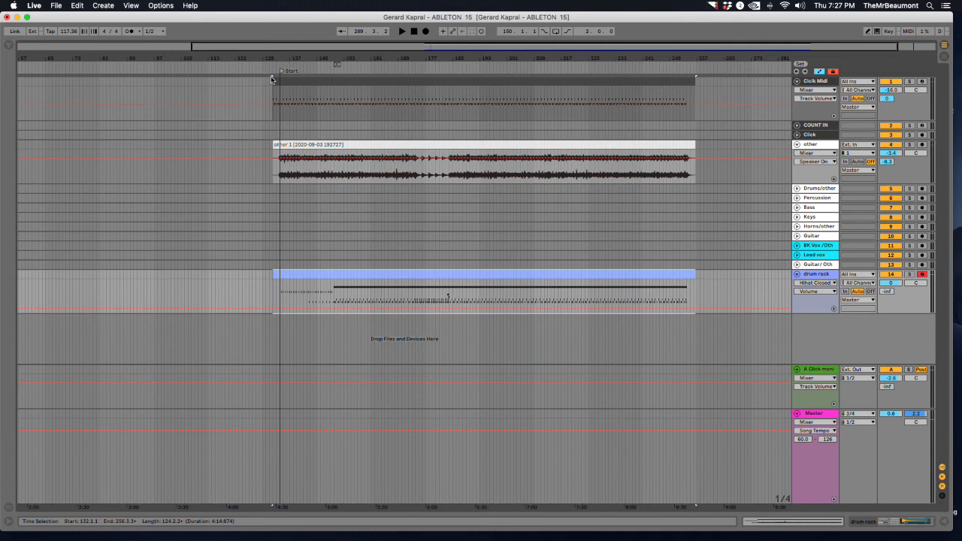
{"action": "left_click", "coordinate": [444, 145]}
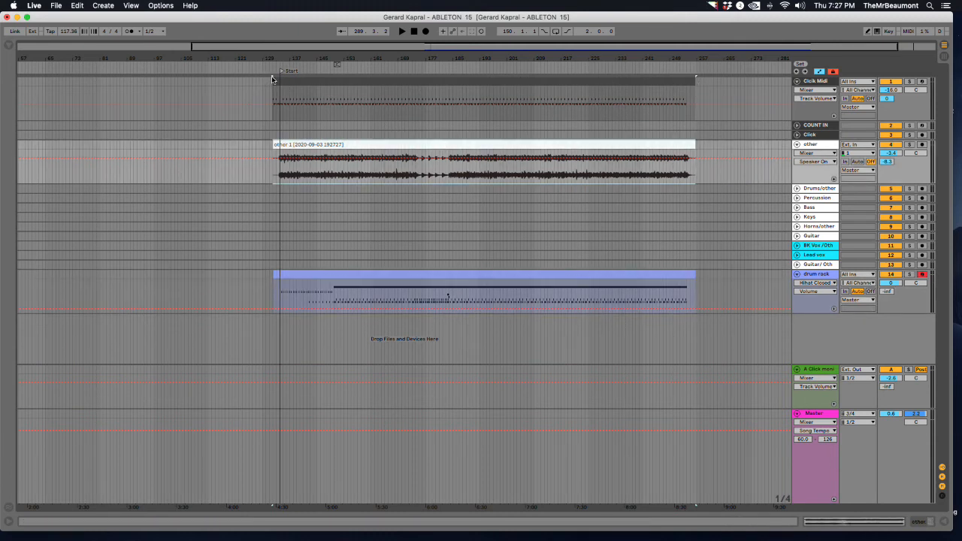
{"action": "left_click", "coordinate": [559, 81]}
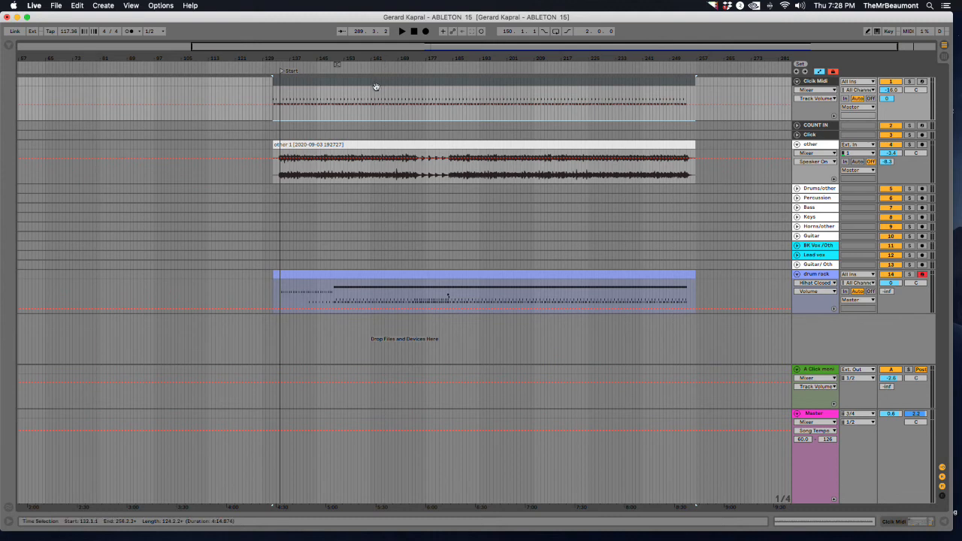
{"action": "left_click", "coordinate": [349, 275], "text": "shift"}
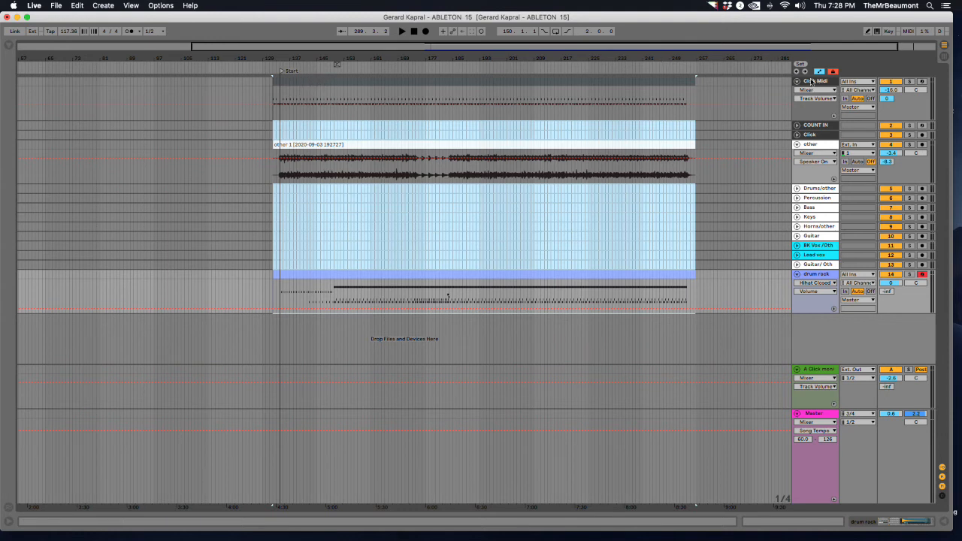
{"action": "left_click", "coordinate": [292, 80]}
{"action": "key", "text": "Tab"}
{"action": "left_click_drag", "start_coordinate": [291, 80], "coordinate": [270, 210]}
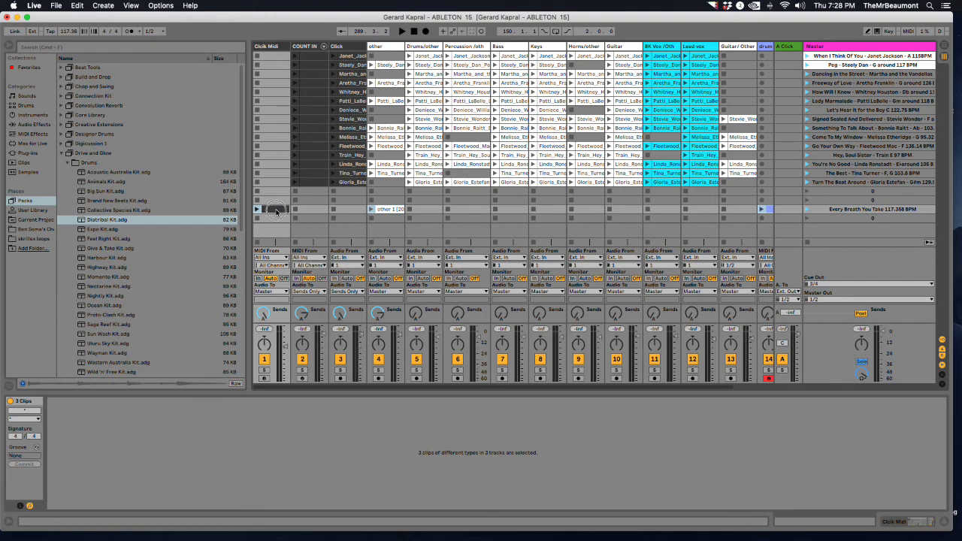
Inspect the transferred Click Midi, other and drum rack clips in Session View and hide the browser.
{"action": "left_click", "coordinate": [275, 212]}
{"action": "left_click", "coordinate": [387, 210]}
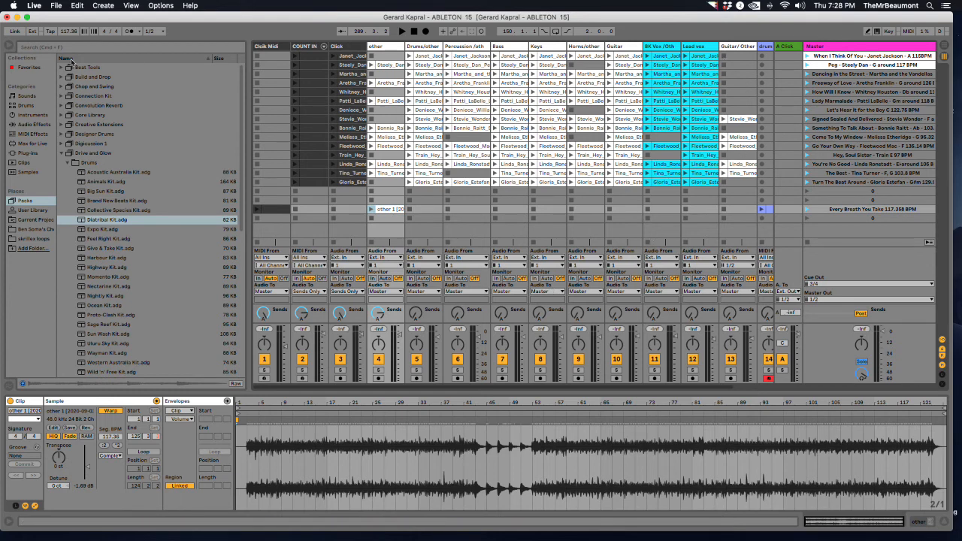
{"action": "left_click", "coordinate": [15, 47]}
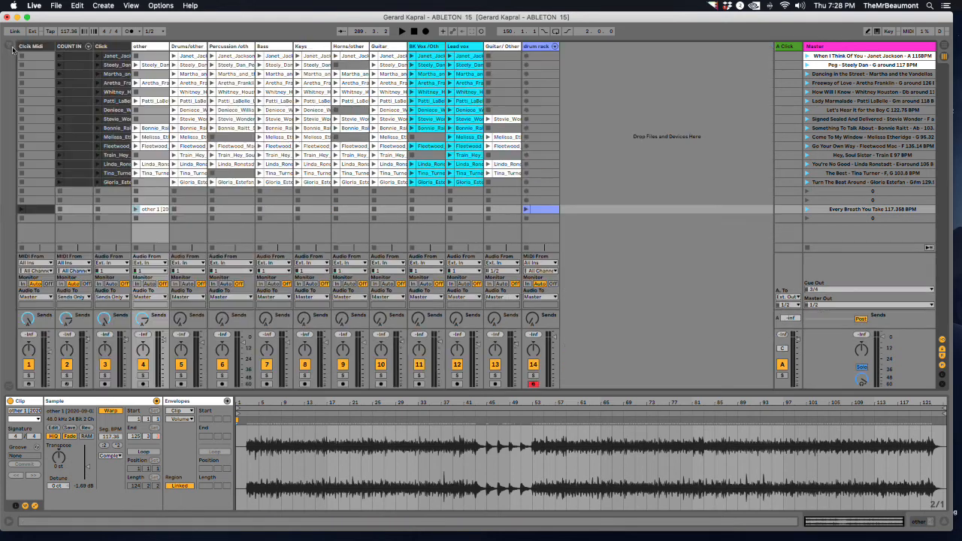
{"action": "left_click", "coordinate": [540, 212]}
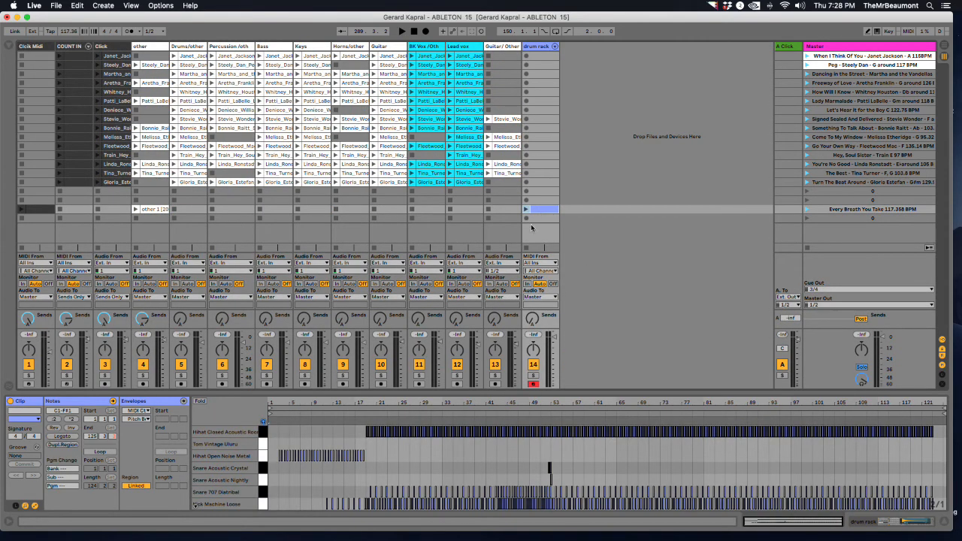
Recheck the three clips, launch the Every Breath You Take 117.358 BPM scene to hear them together, and stop playback.
{"action": "left_click", "coordinate": [48, 211]}
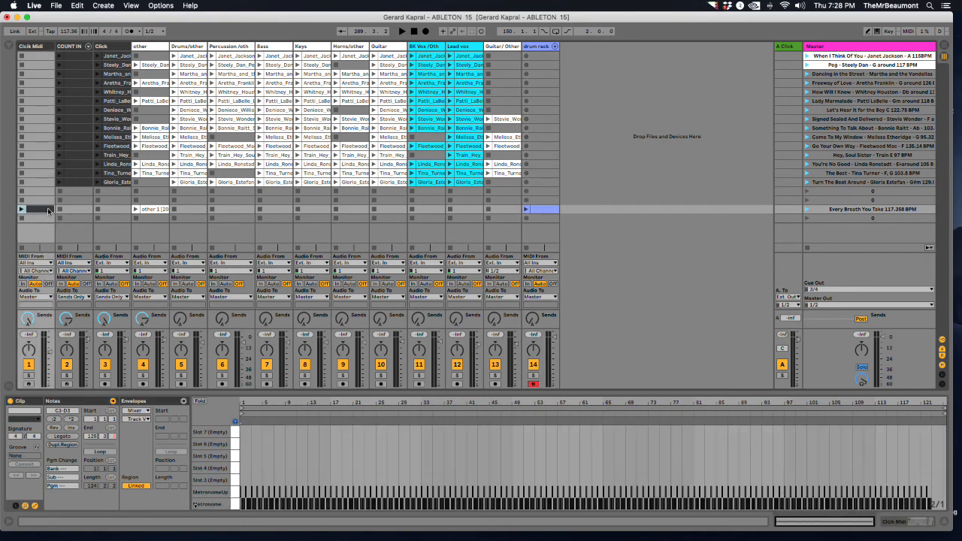
{"action": "left_click", "coordinate": [160, 211]}
{"action": "left_click", "coordinate": [548, 213]}
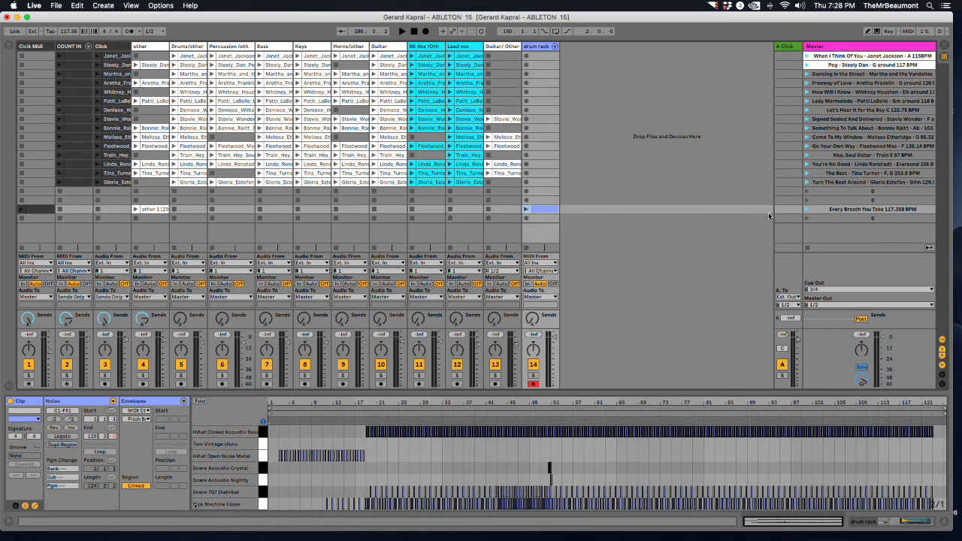
{"action": "left_click", "coordinate": [808, 209]}
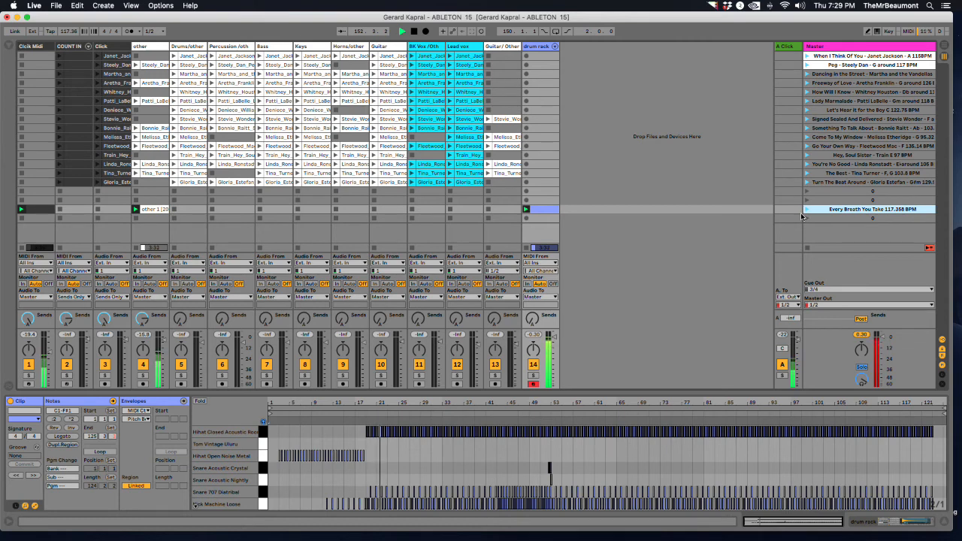
{"action": "key", "text": "space"}
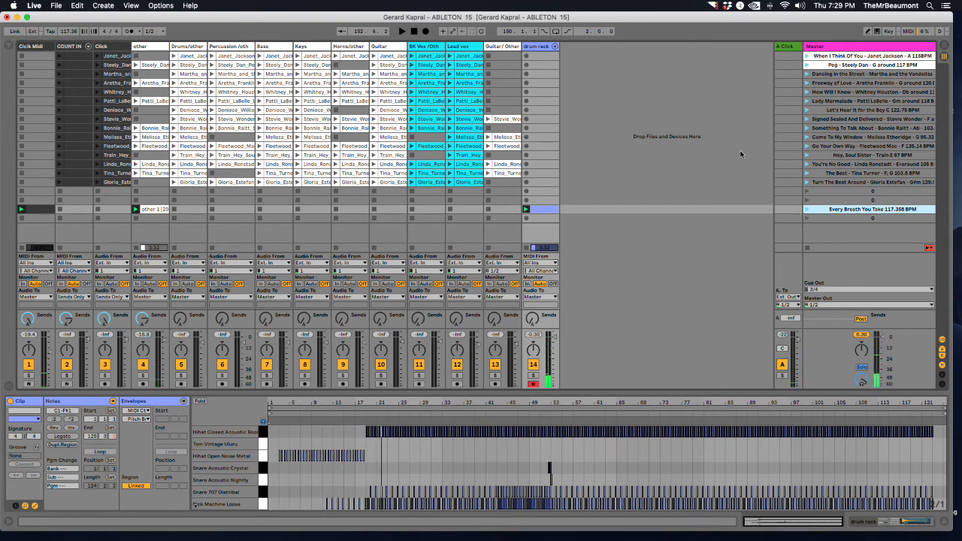
Show the drum rack track's devices and display the Kick Machine pad's sample in the Distribal Kit.
{"action": "left_click", "coordinate": [536, 49]}
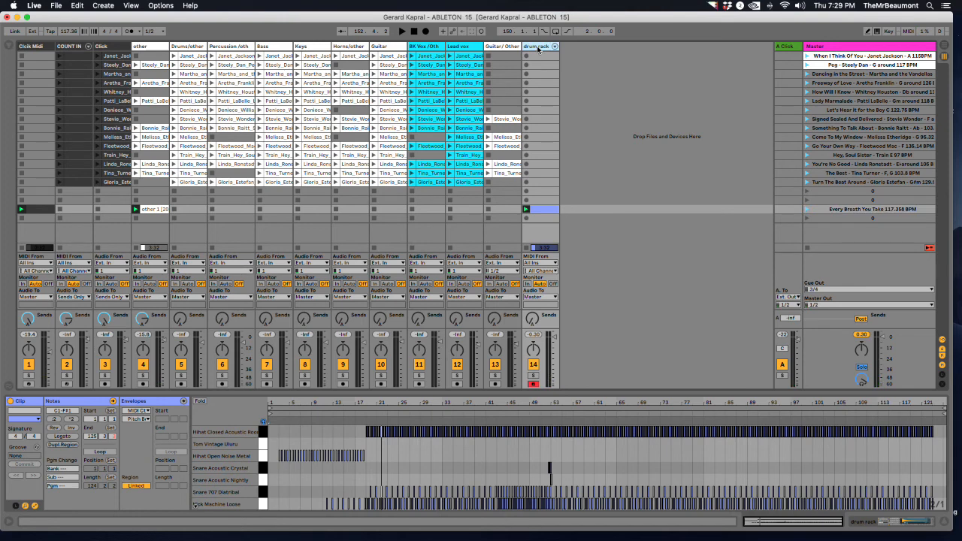
{"action": "left_click", "coordinate": [538, 47]}
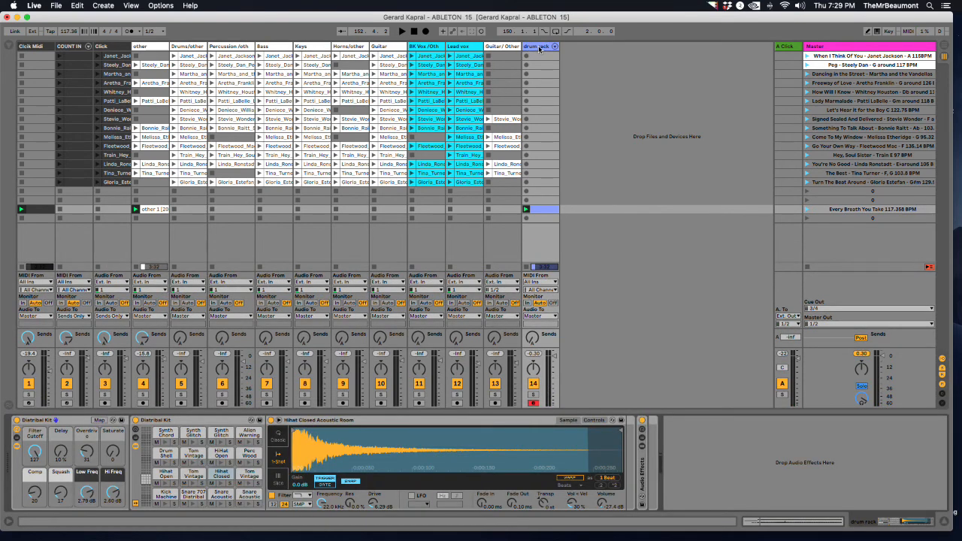
{"action": "left_click", "coordinate": [165, 496]}
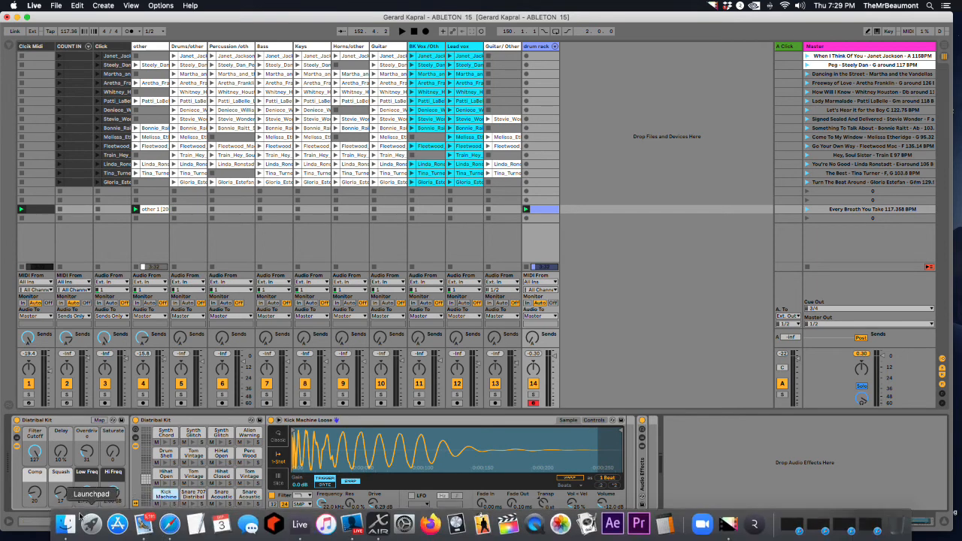
Switch to Finder and open the Victors Sounds folder inside Reason 10 in Applications.
{"action": "left_click", "coordinate": [66, 532]}
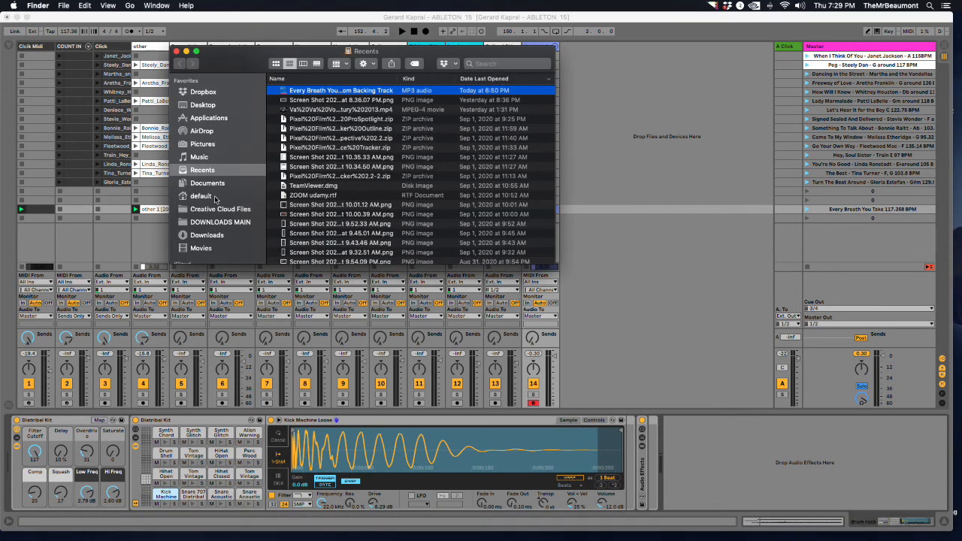
{"action": "scroll", "coordinate": [214, 198], "scroll_direction": "down", "scroll_amount": 2}
{"action": "scroll", "coordinate": [216, 199], "scroll_direction": "down", "scroll_amount": 4}
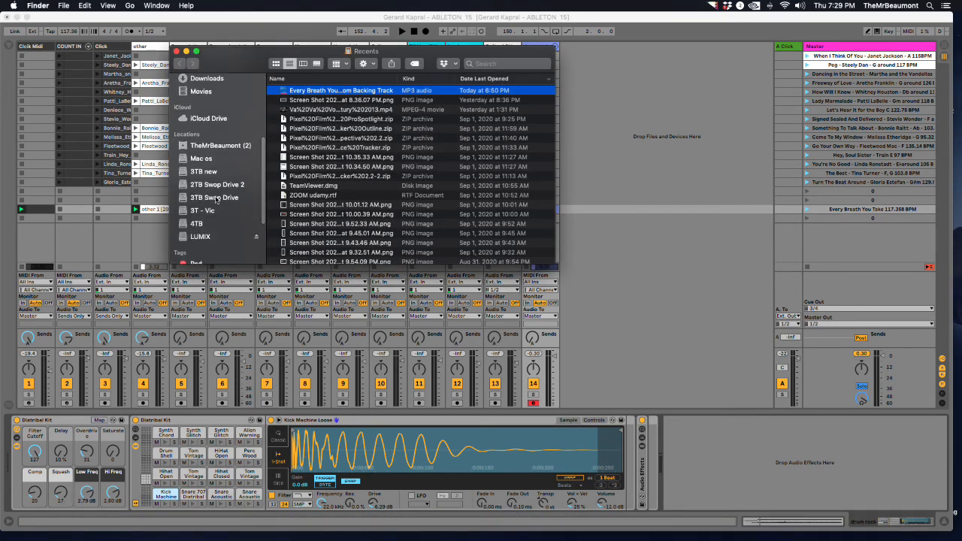
{"action": "left_click", "coordinate": [207, 185]}
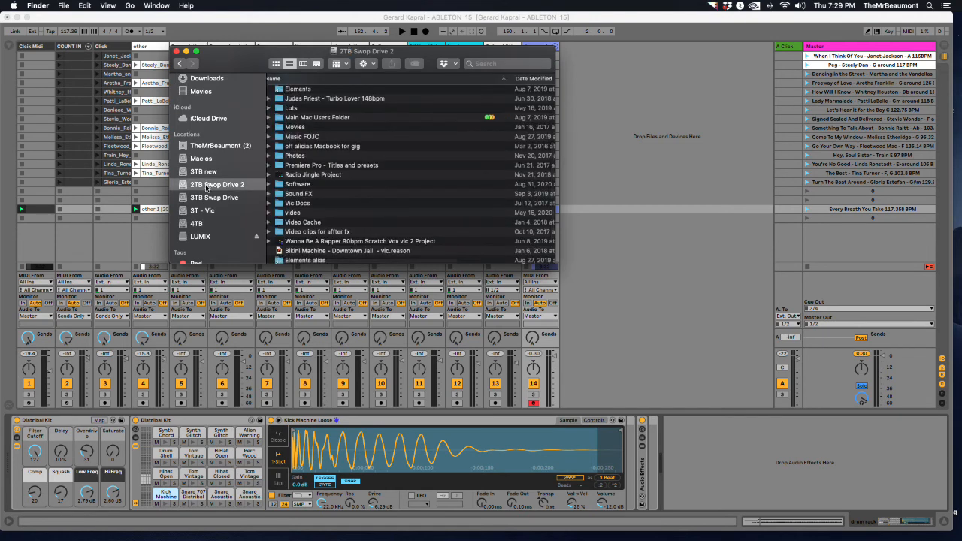
{"action": "scroll", "coordinate": [204, 165], "scroll_direction": "up", "scroll_amount": 5}
{"action": "left_click", "coordinate": [208, 100]}
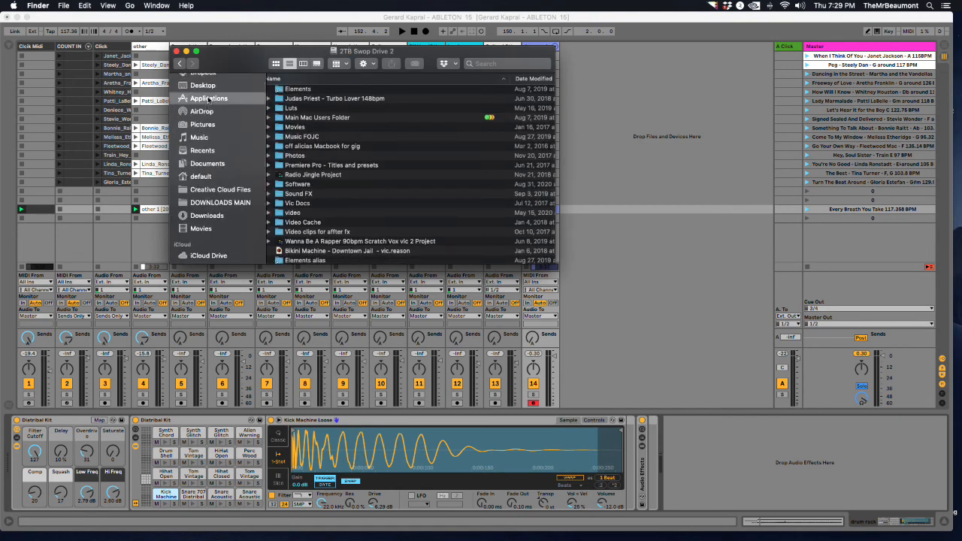
{"action": "scroll", "coordinate": [298, 212], "scroll_direction": "down", "scroll_amount": 3}
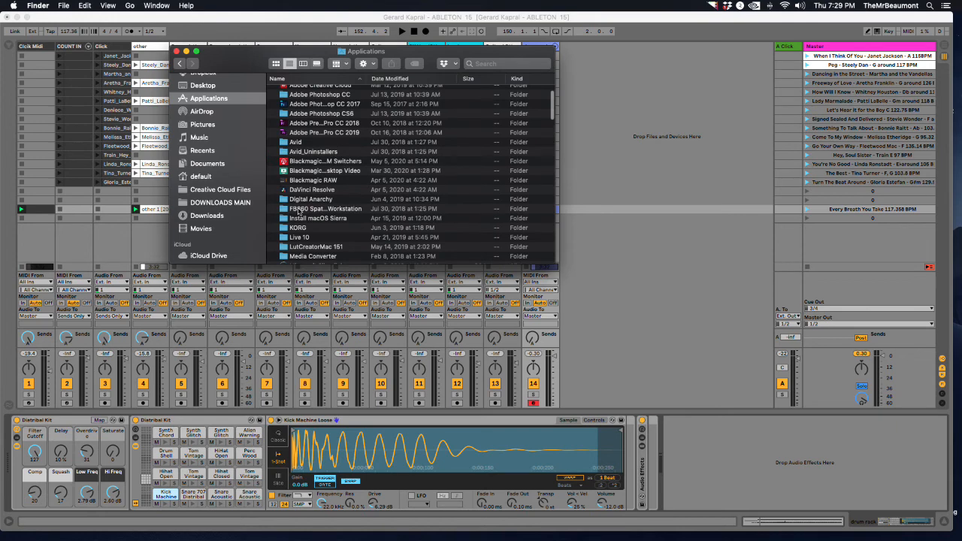
{"action": "scroll", "coordinate": [298, 212], "scroll_direction": "down", "scroll_amount": 3}
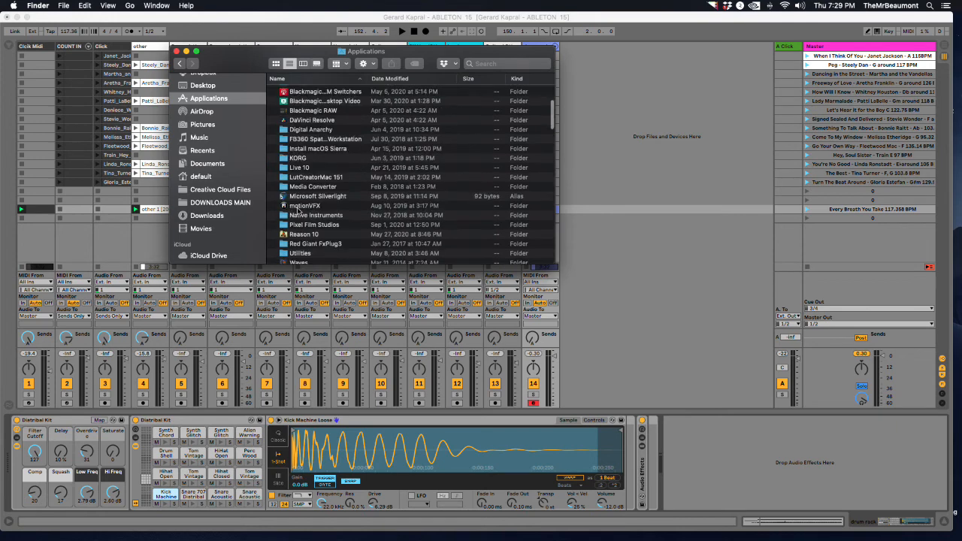
{"action": "double_click", "coordinate": [290, 234]}
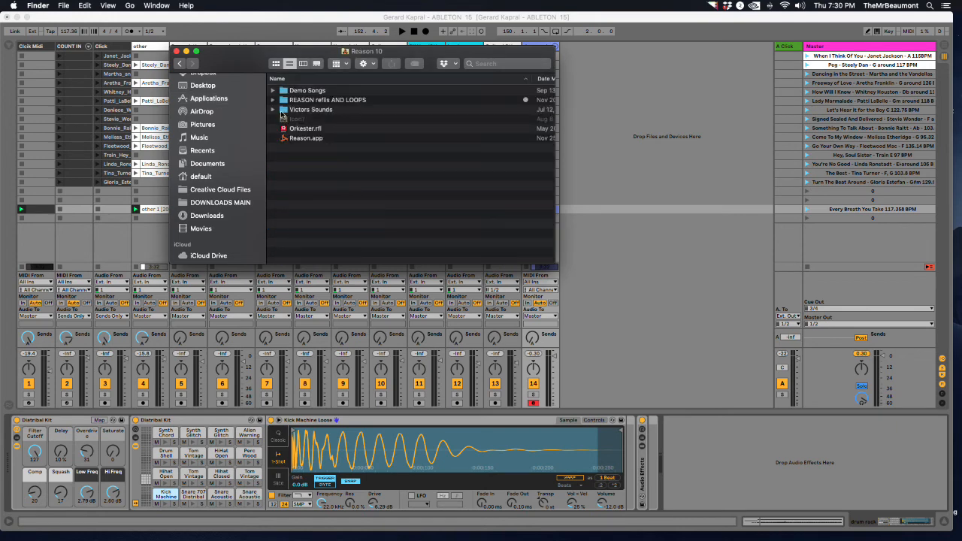
{"action": "double_click", "coordinate": [281, 112]}
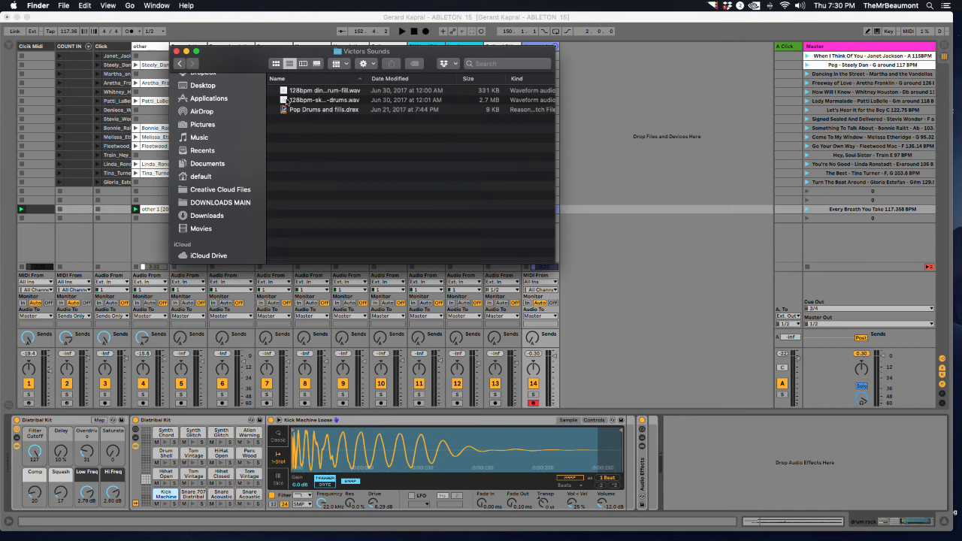
Load 128bpm dinkymixy-fun-drum-fill.wav from Finder onto the Distribal Kit's Kick Machine pad and audition it.
{"action": "left_click", "coordinate": [286, 91]}
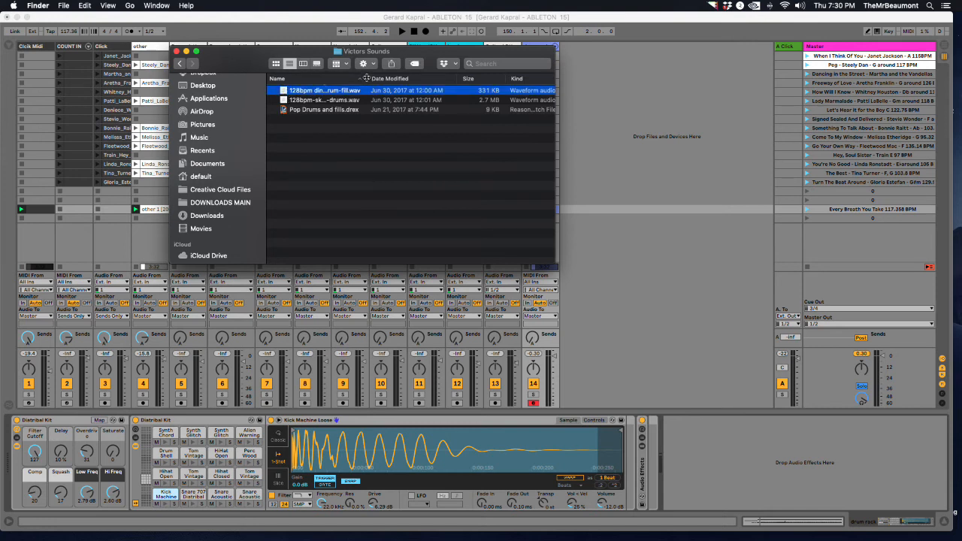
{"action": "left_click_drag", "start_coordinate": [366, 78], "coordinate": [454, 78]}
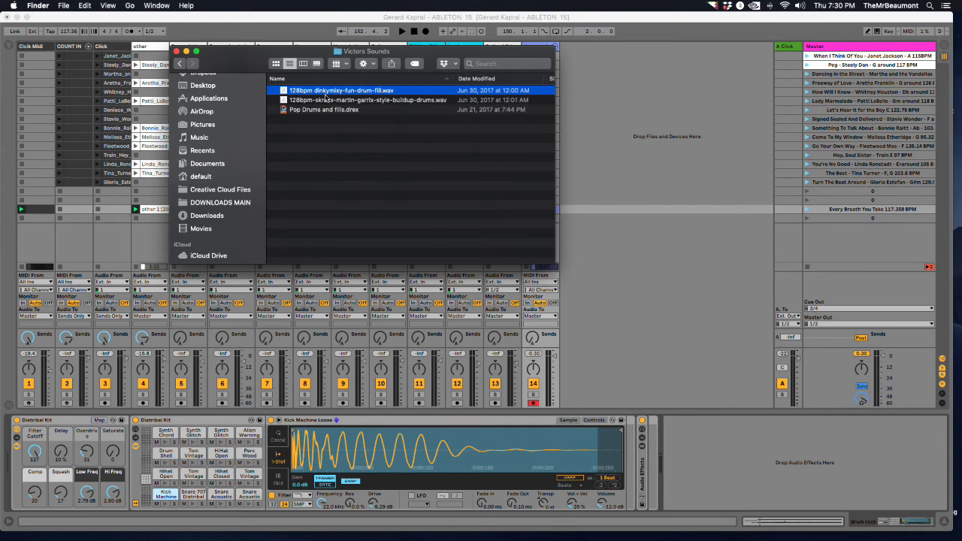
{"action": "left_click", "coordinate": [282, 91]}
{"action": "left_click_drag", "start_coordinate": [282, 91], "coordinate": [162, 499]}
{"action": "left_click", "coordinate": [164, 505]}
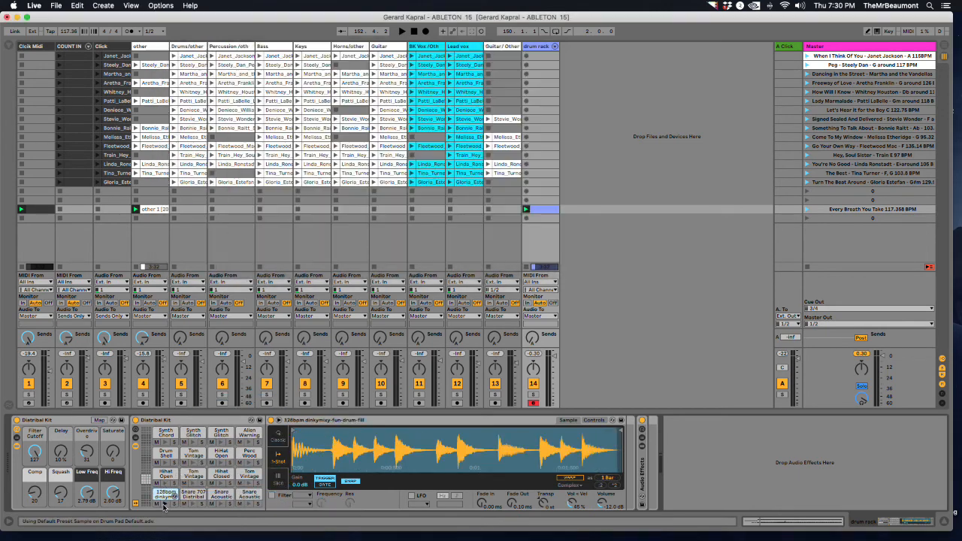
{"action": "left_click", "coordinate": [165, 506]}
Return to Finder, show a larger column view, and open the Kick folder under REASON refills AND LOOPS, Vic Drum Samp.
{"action": "left_click", "coordinate": [67, 528]}
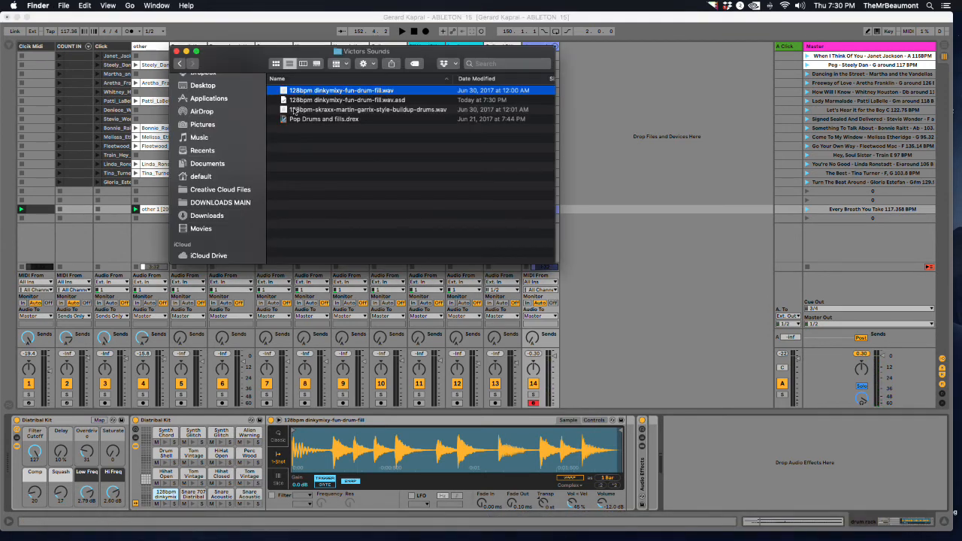
{"action": "left_click", "coordinate": [285, 110]}
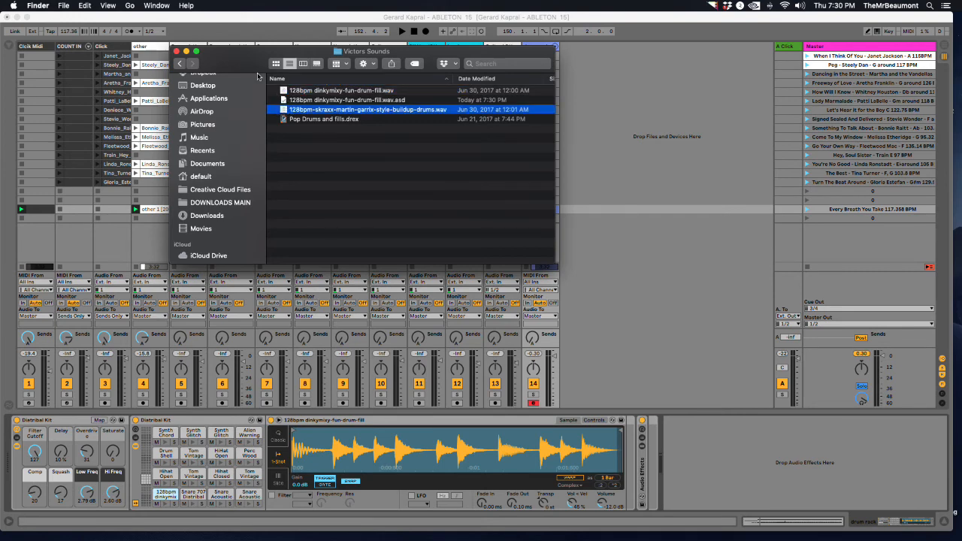
{"action": "left_click", "coordinate": [301, 64]}
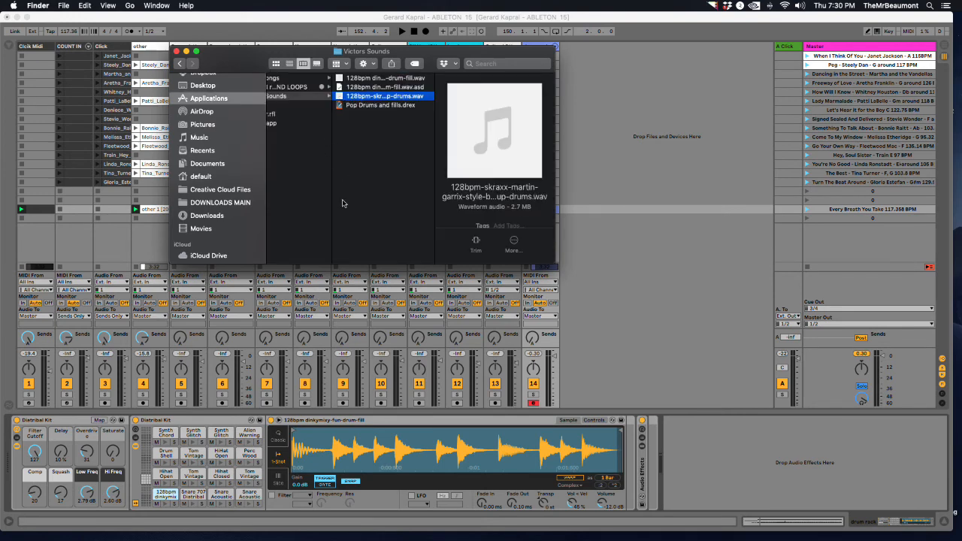
{"action": "left_click_drag", "start_coordinate": [557, 264], "coordinate": [734, 315]}
{"action": "left_click", "coordinate": [411, 87]}
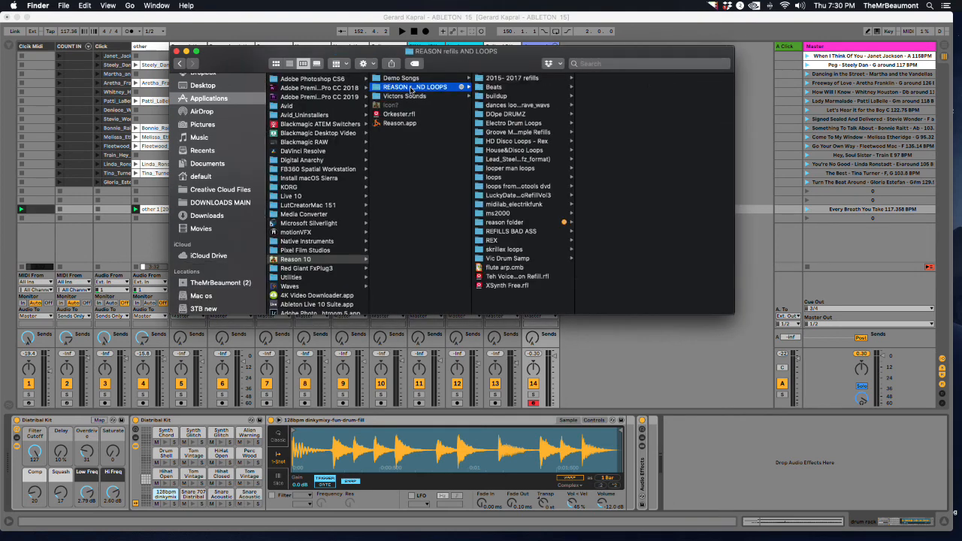
{"action": "left_click", "coordinate": [484, 258]}
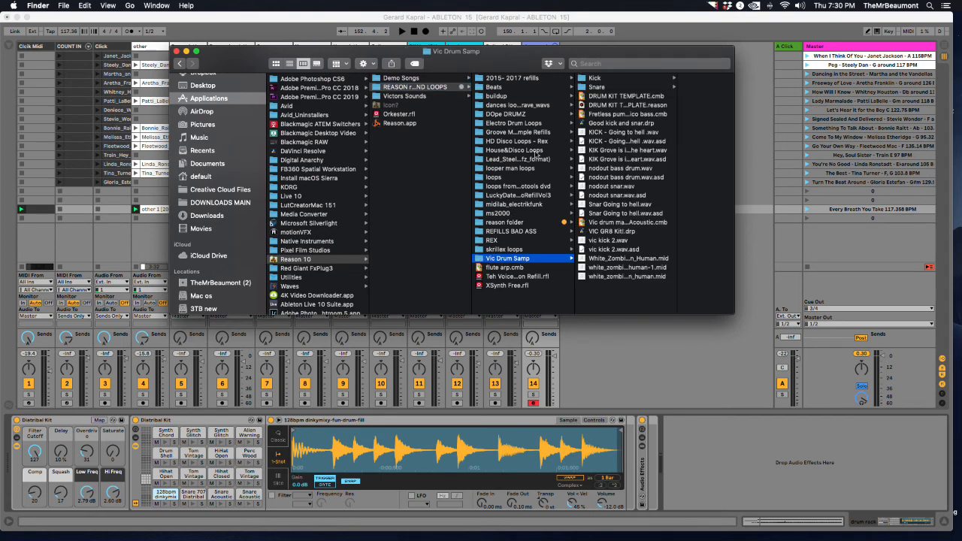
{"action": "left_click", "coordinate": [581, 80]}
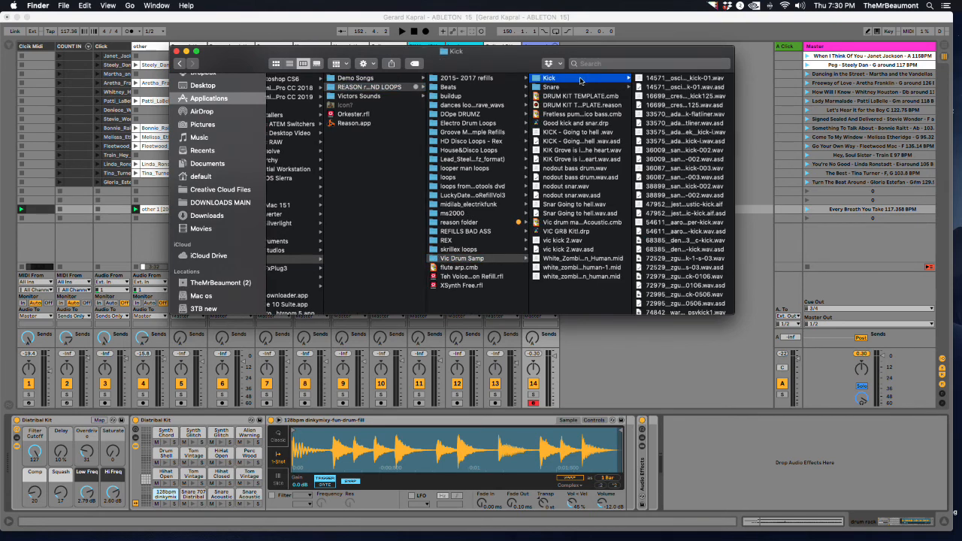
Preview kick samples from the Kick folder, including the oscillator kick-01, crescendo kick125 and adamskitek kick-flatliner files.
{"action": "left_click", "coordinate": [640, 79]}
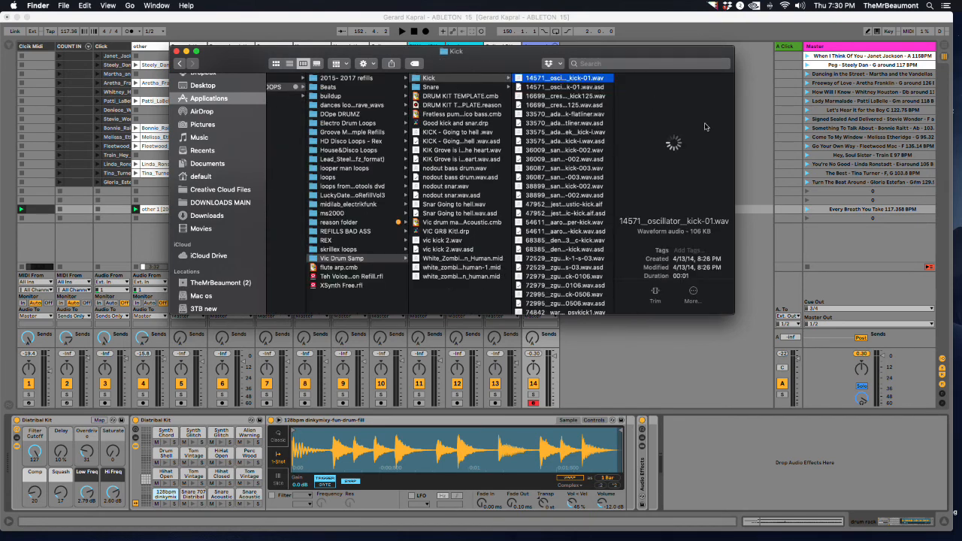
{"action": "left_click", "coordinate": [675, 143]}
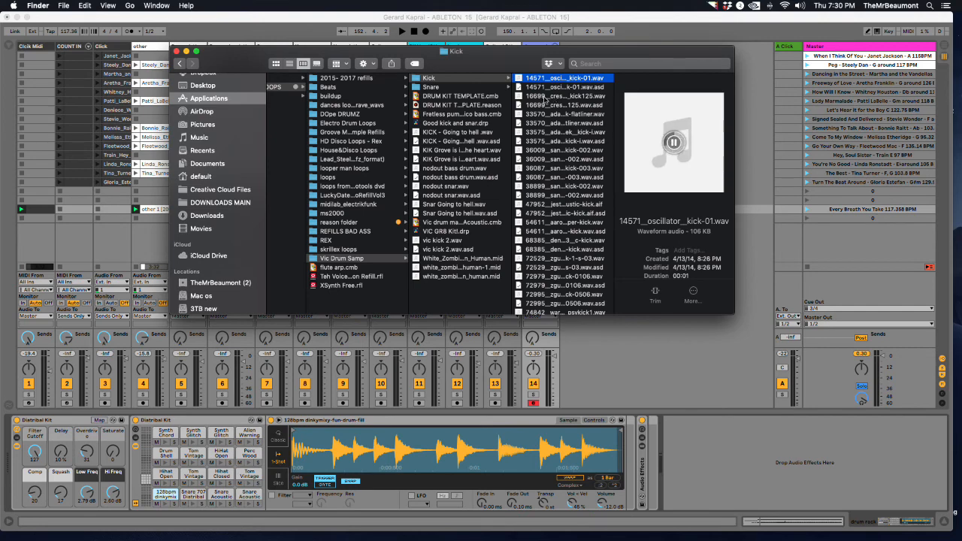
{"action": "left_click", "coordinate": [545, 96]}
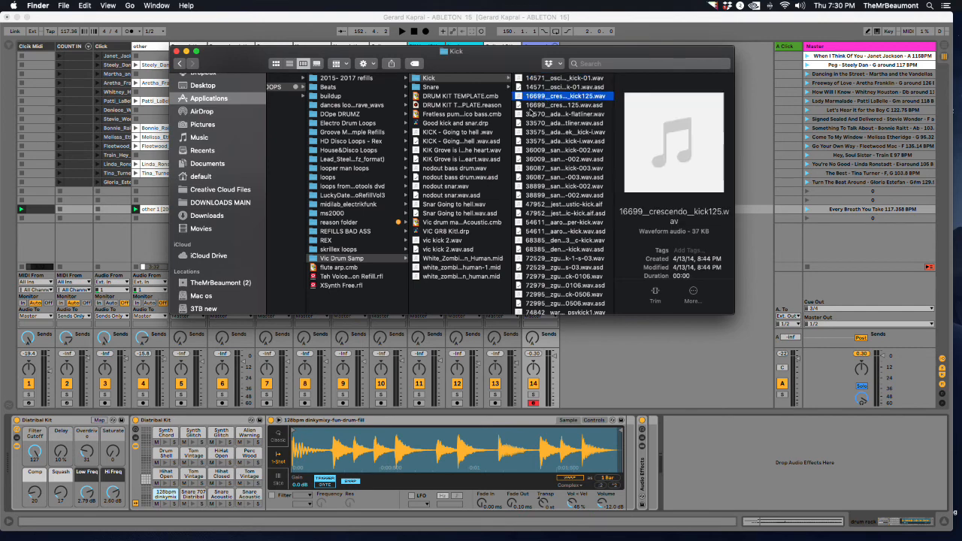
{"action": "left_click", "coordinate": [674, 142]}
{"action": "left_click", "coordinate": [545, 114]}
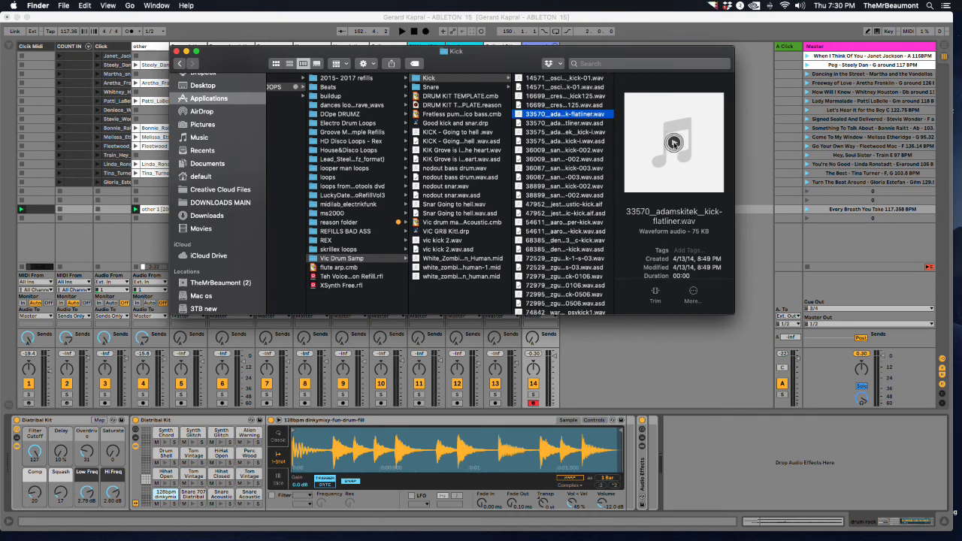
{"action": "left_click", "coordinate": [674, 142]}
{"action": "left_click", "coordinate": [540, 133]}
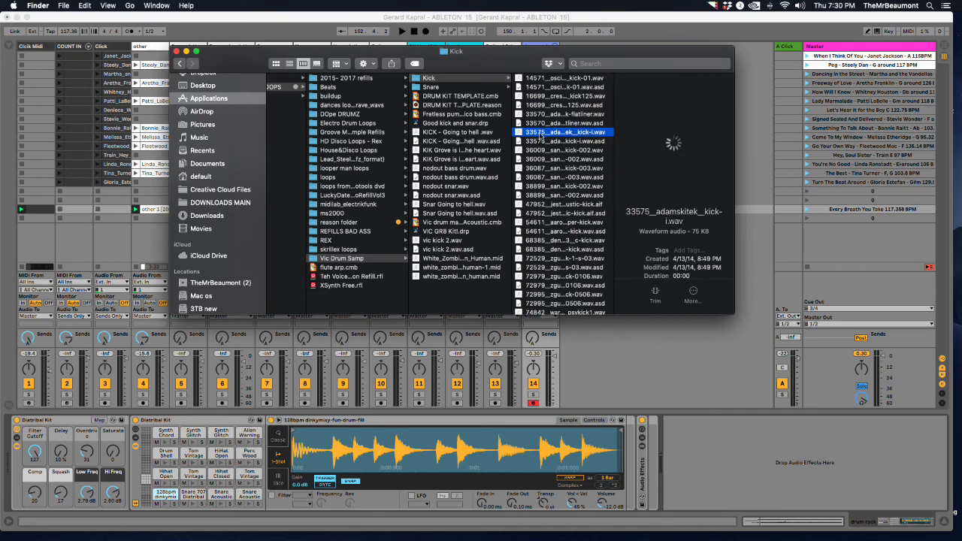
Preview nodout bass drum.wav from Vic Drum Samp, load it onto the kit's 128bpm dinkymixy pad, and audition the pad.
{"action": "left_click", "coordinate": [434, 168]}
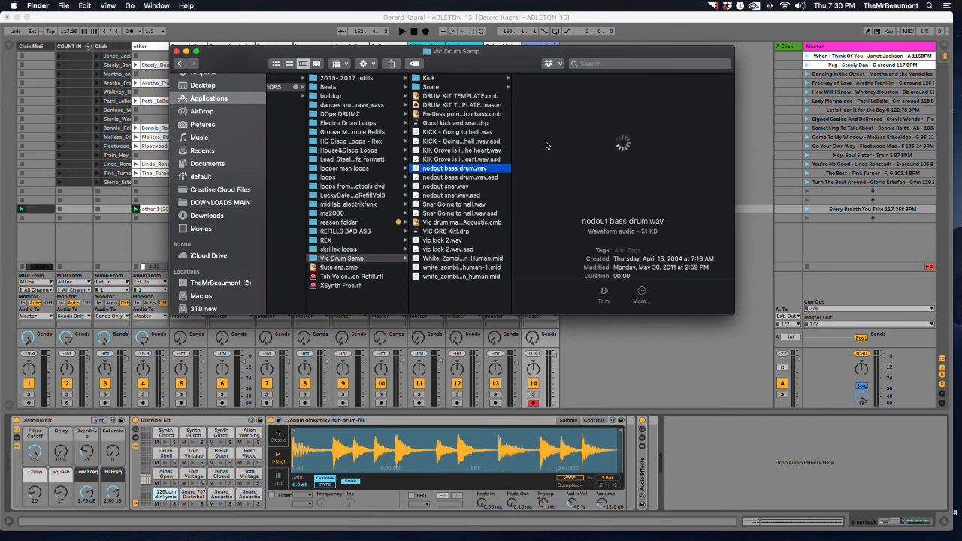
{"action": "left_click", "coordinate": [622, 142]}
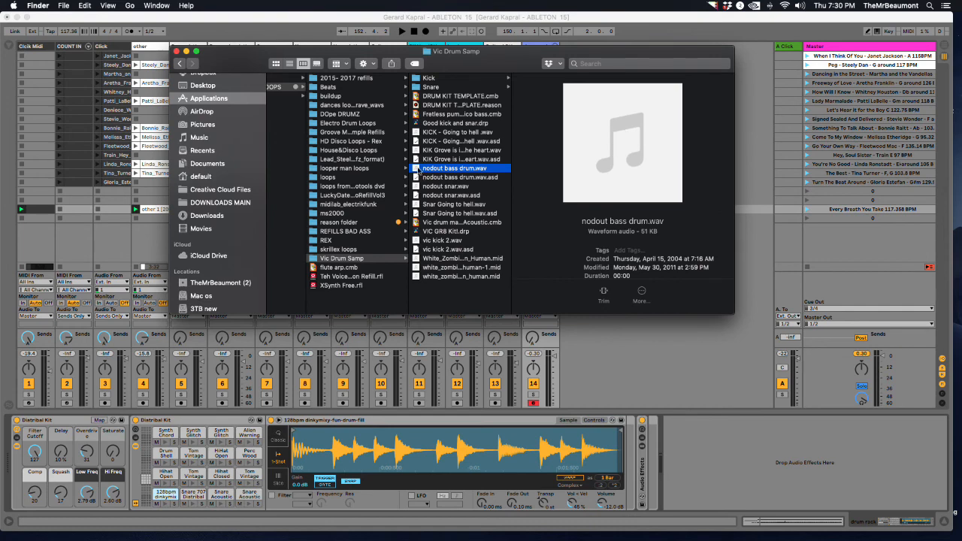
{"action": "left_click_drag", "start_coordinate": [417, 170], "coordinate": [165, 496]}
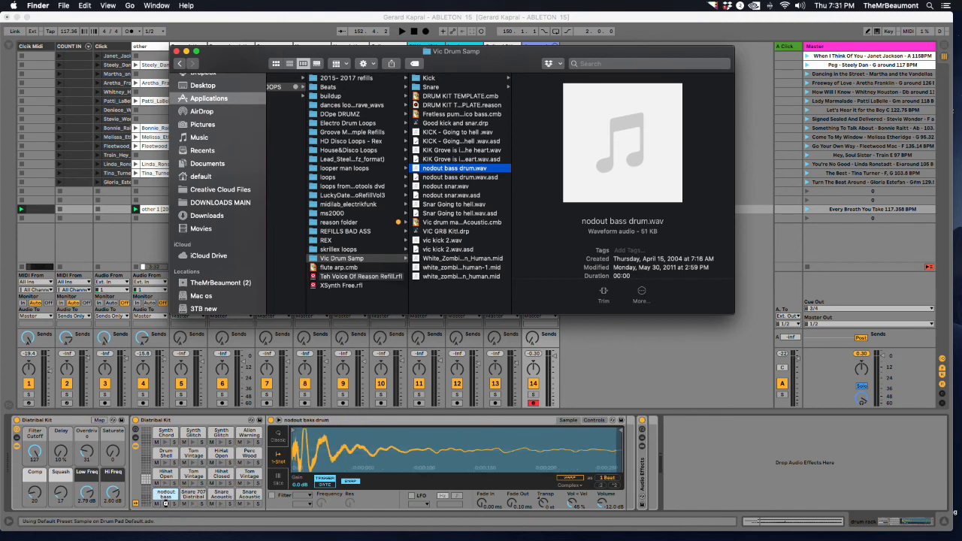
{"action": "left_click", "coordinate": [165, 502]}
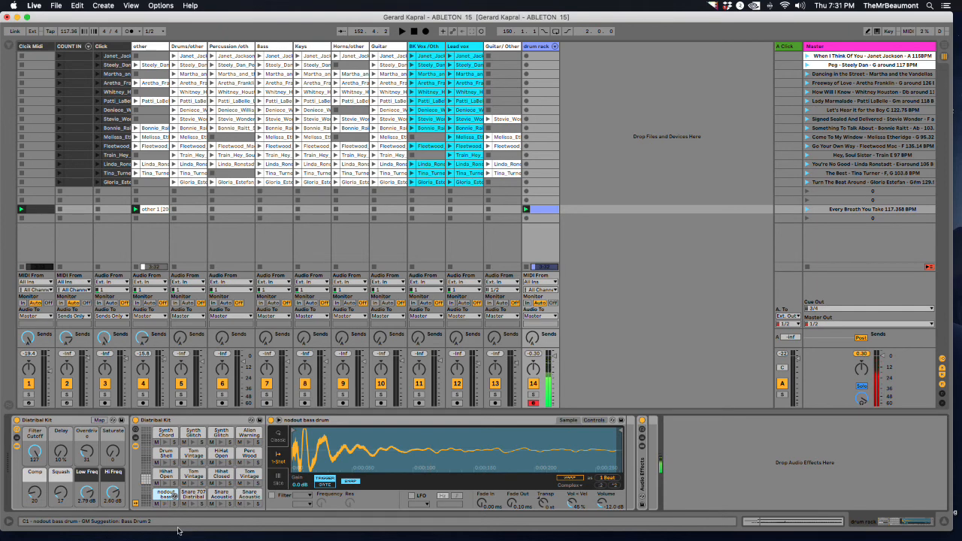
Select nodout snar.wav in Finder, then return to Live to audition the Snare 707 Distribal pad and display its sample.
{"action": "left_click", "coordinate": [74, 528]}
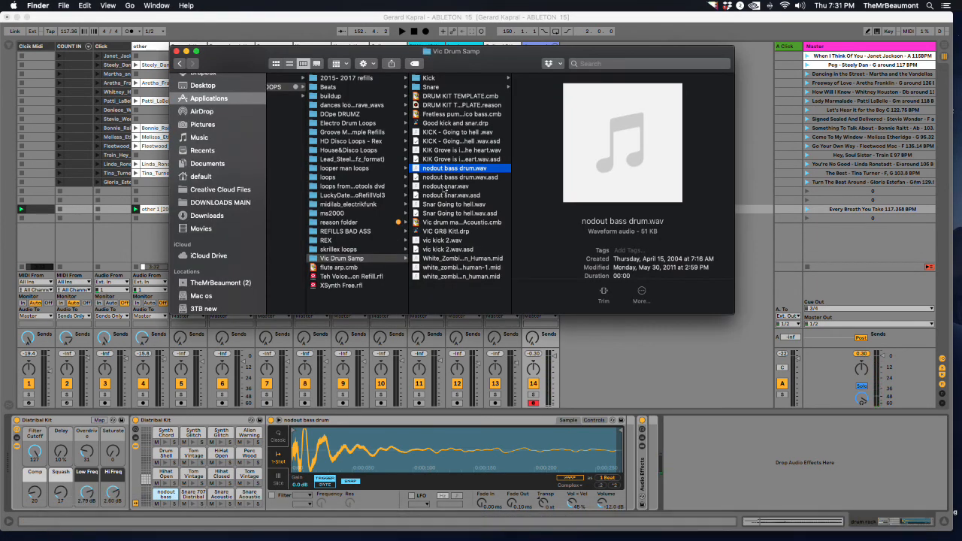
{"action": "left_click", "coordinate": [426, 187]}
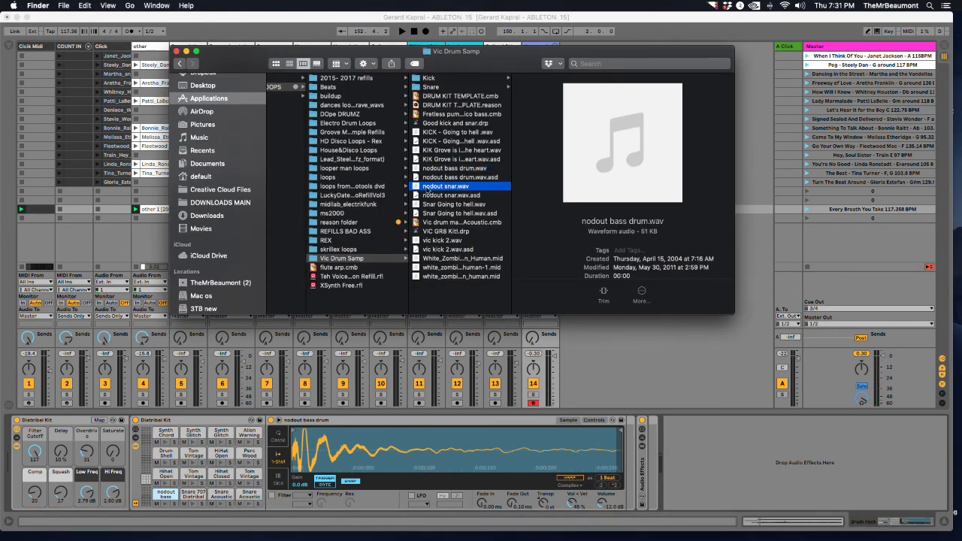
{"action": "left_click", "coordinate": [191, 506]}
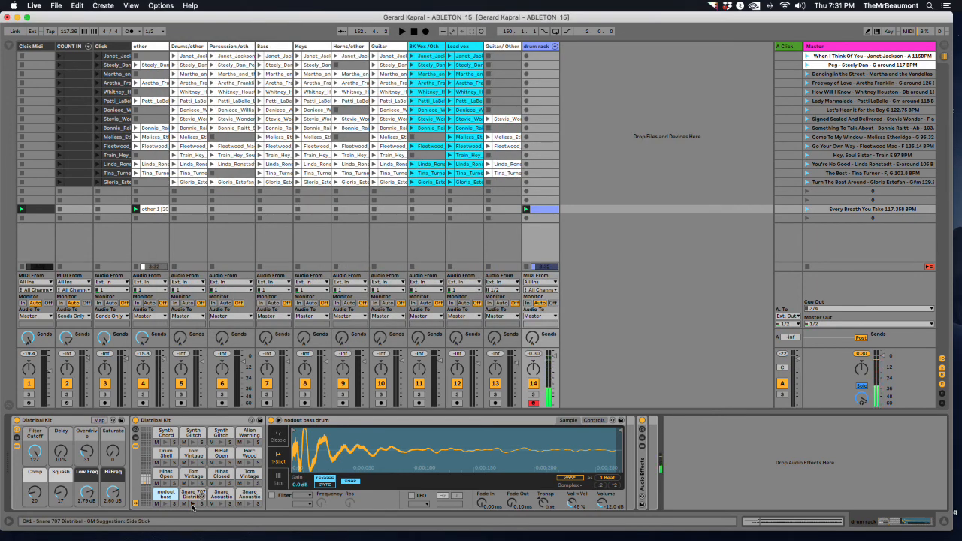
{"action": "left_click", "coordinate": [193, 498]}
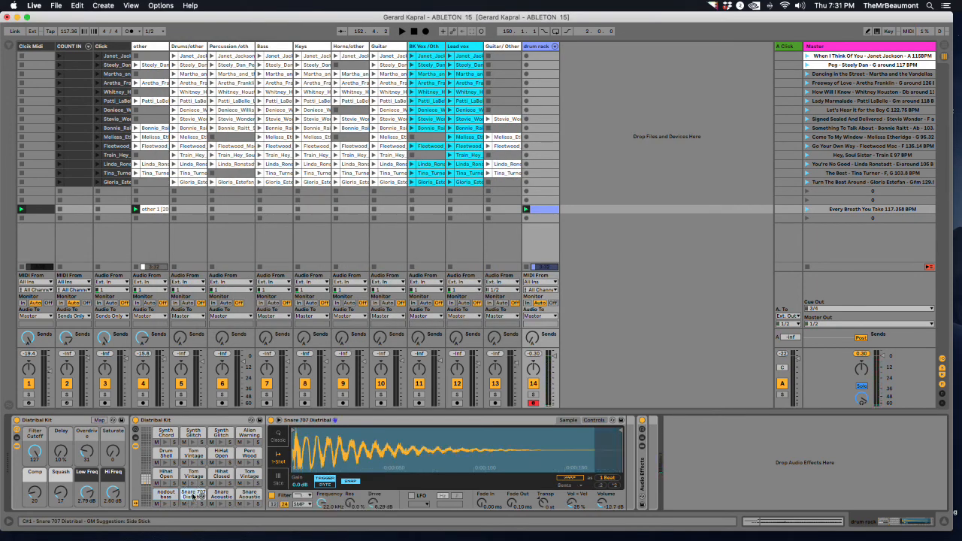
Audition the Snare 707 Distribal and nodout bass drum pads while adjusting the Distribal Kit's Filter Cutoff macro, ending with it lowered.
{"action": "left_click", "coordinate": [191, 506]}
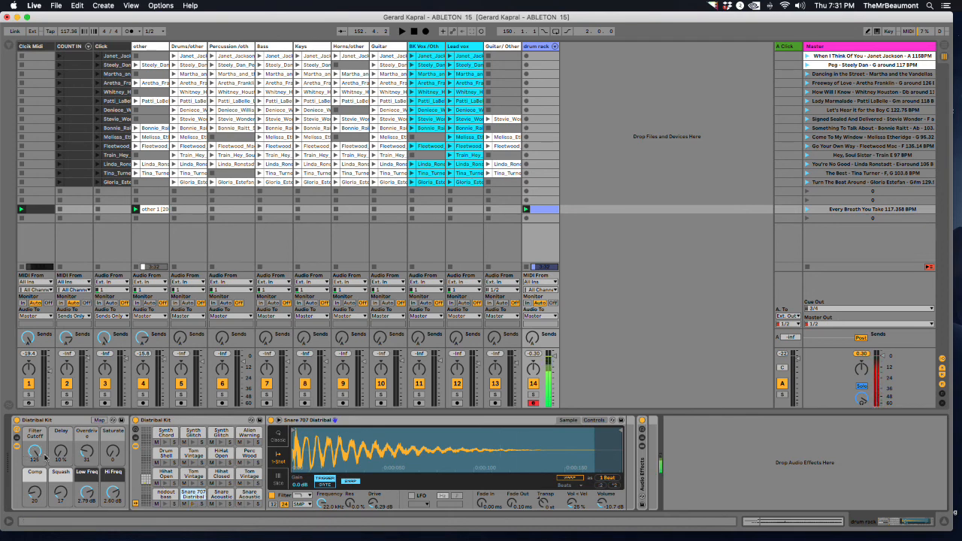
{"action": "left_click", "coordinate": [193, 505]}
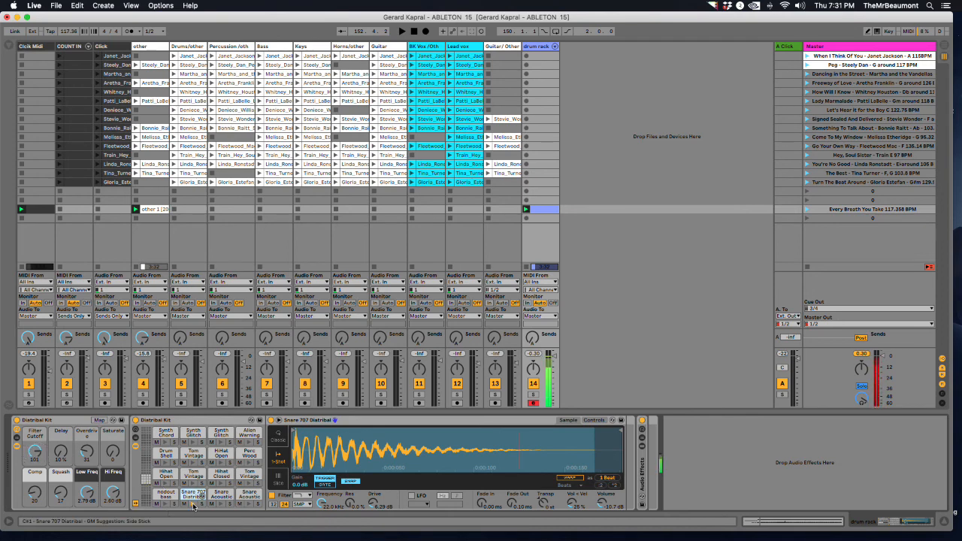
{"action": "left_click", "coordinate": [165, 502]}
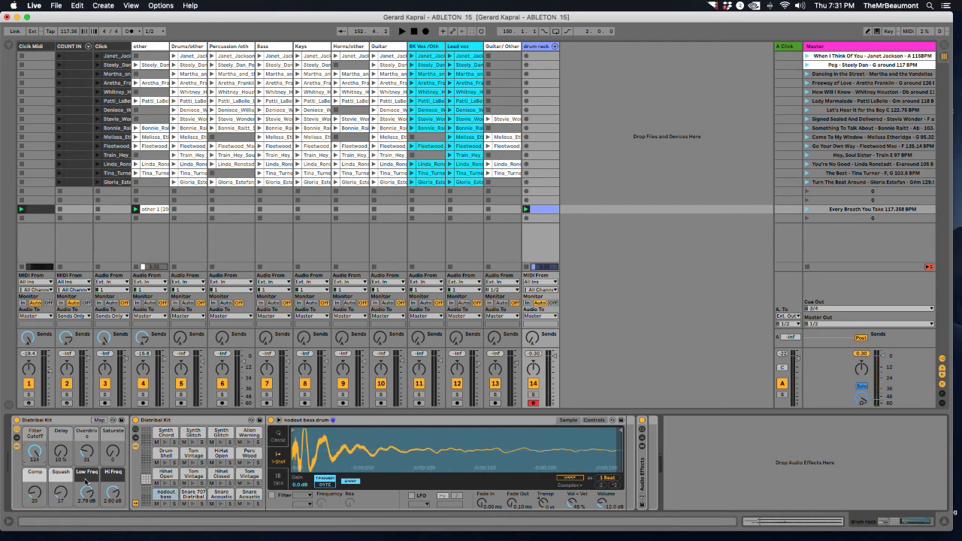
{"action": "left_click", "coordinate": [163, 504]}
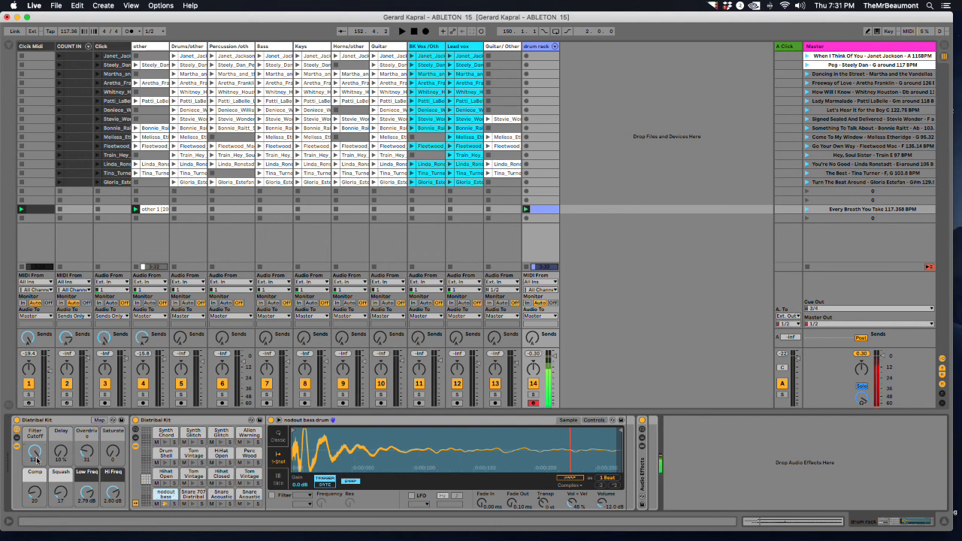
{"action": "left_click", "coordinate": [164, 505]}
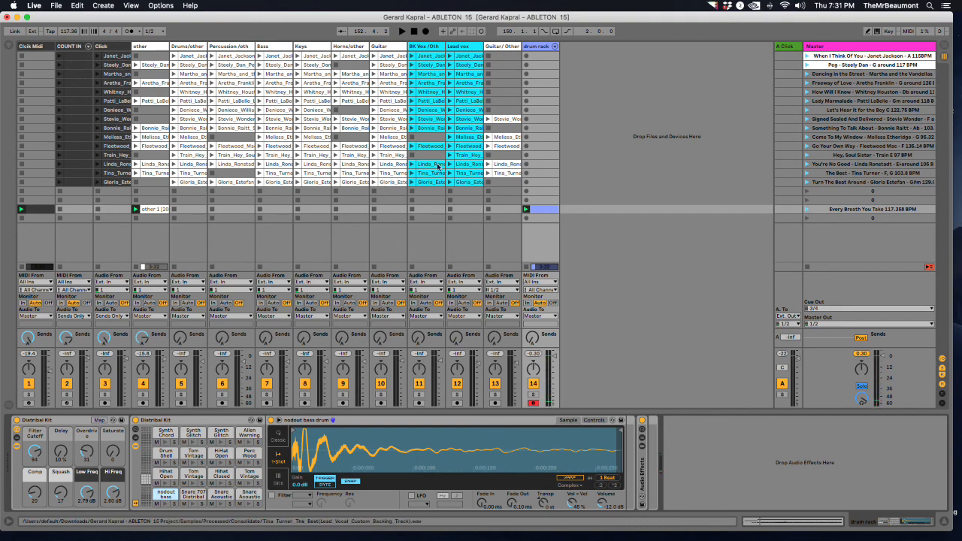
Play the Every Breath You Take scene, display the drum rack clip's MIDI notes during playback, and stop.
{"action": "left_click", "coordinate": [807, 212]}
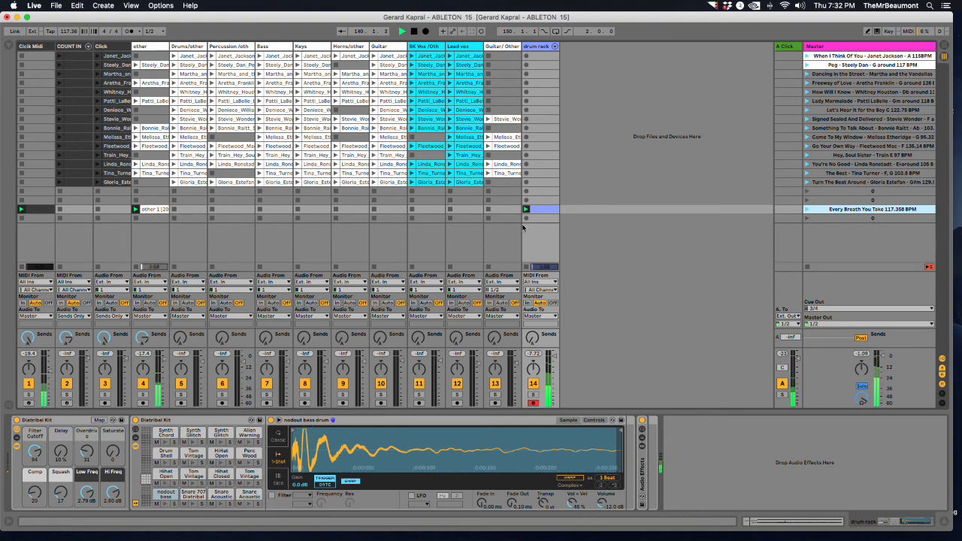
{"action": "left_click", "coordinate": [545, 211]}
{"action": "double_click", "coordinate": [546, 211]}
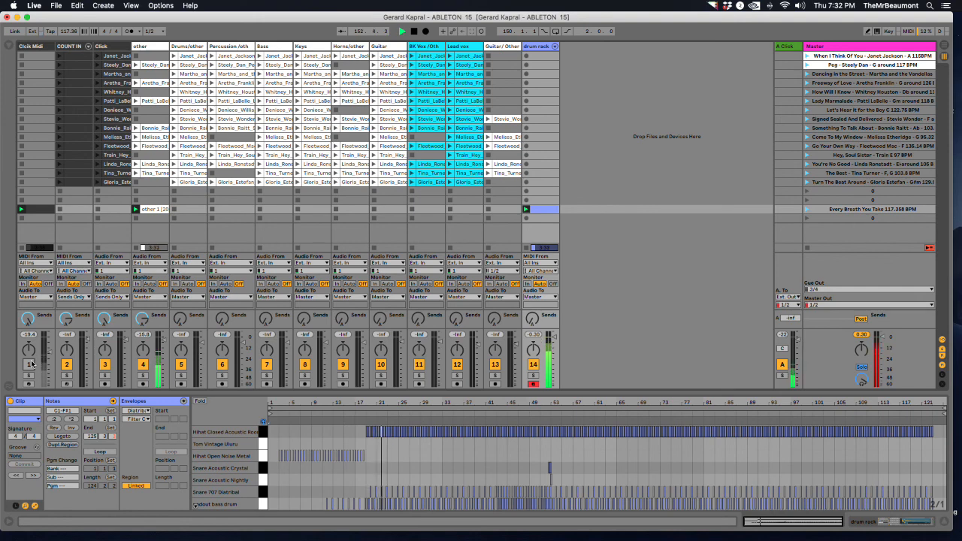
{"action": "key", "text": "space"}
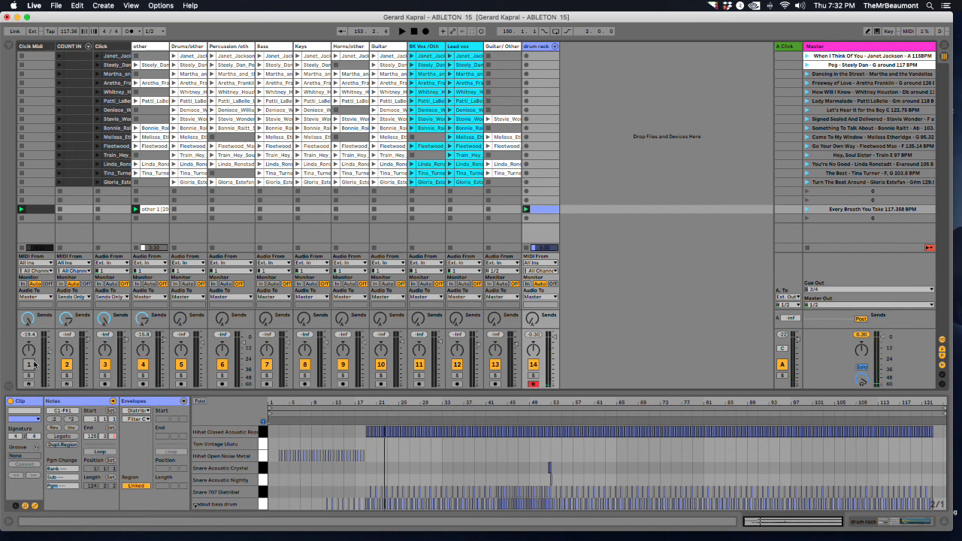
Return to the drum rack's devices and audition the open hi-hat, closed hi-hat, Snare Acoustic Nightly and nodout bass drum pads.
{"action": "left_click", "coordinate": [902, 522]}
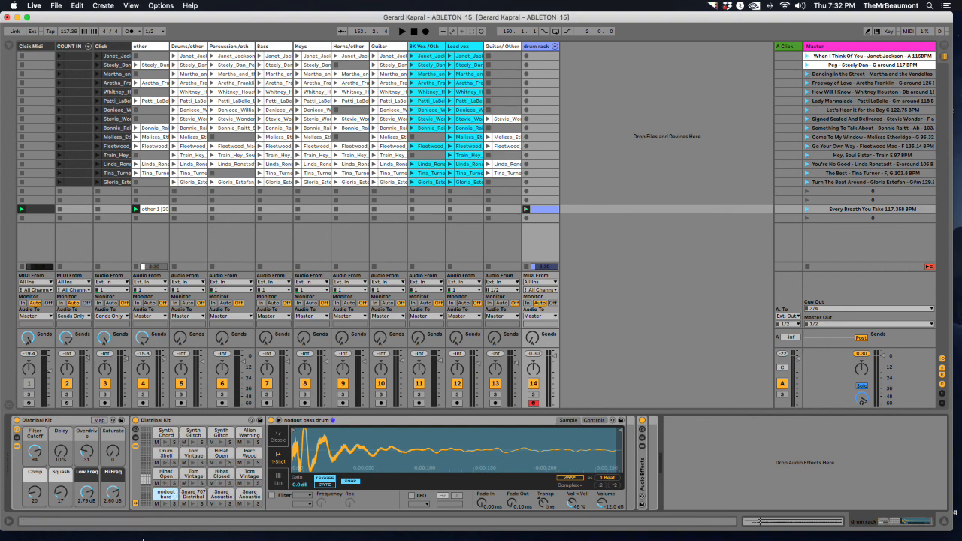
{"action": "left_click", "coordinate": [166, 484]}
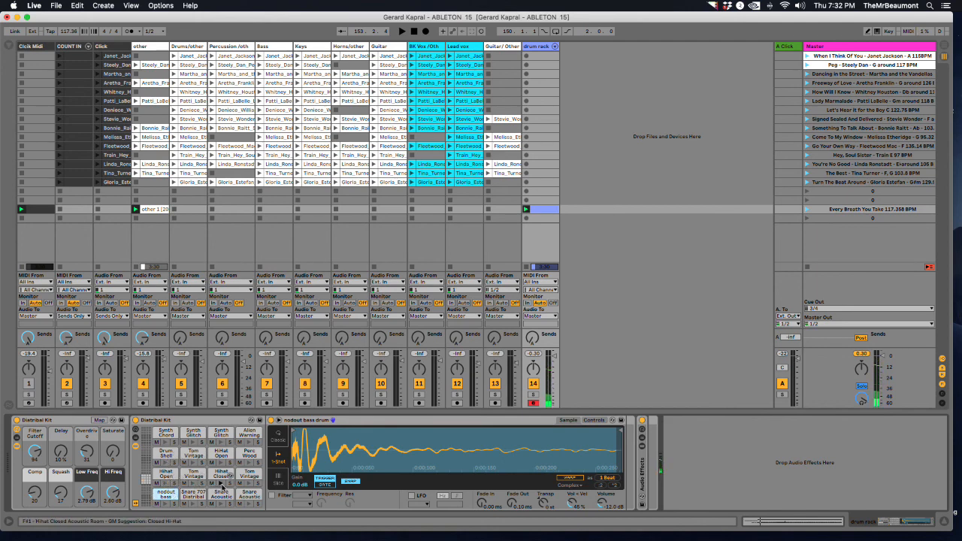
{"action": "left_click", "coordinate": [221, 486]}
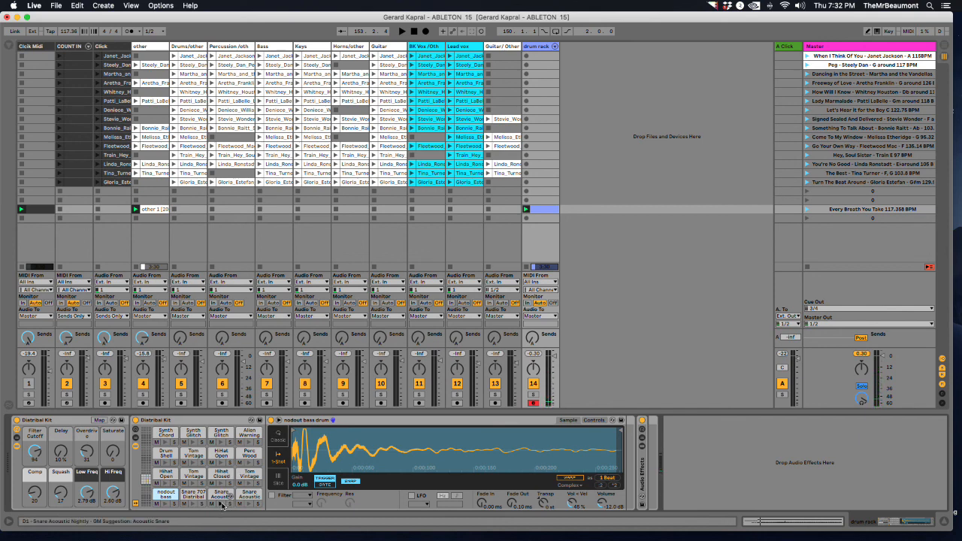
{"action": "left_click", "coordinate": [221, 504]}
{"action": "left_click", "coordinate": [166, 505]}
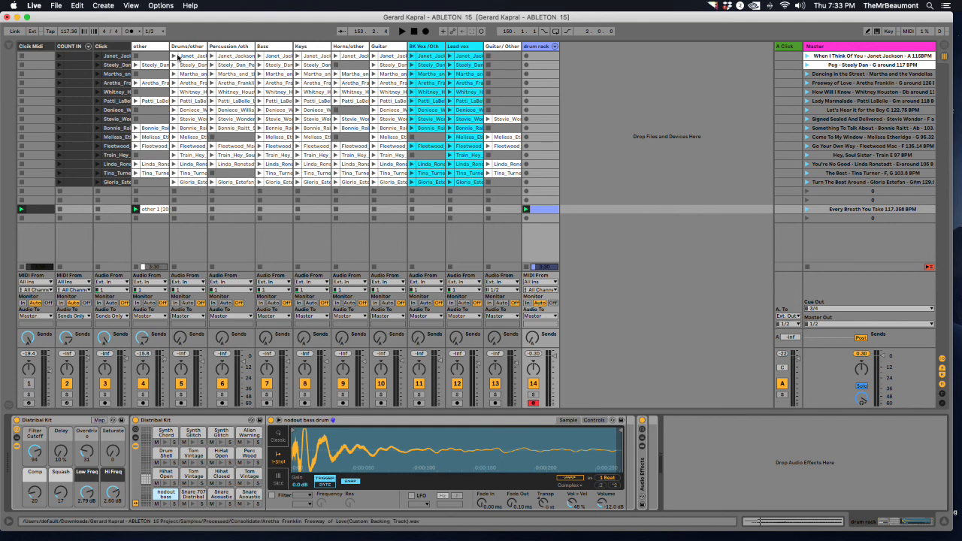
Deactivate the other 1 audio clip in the Every Breath You Take scene.
{"action": "left_click", "coordinate": [153, 211]}
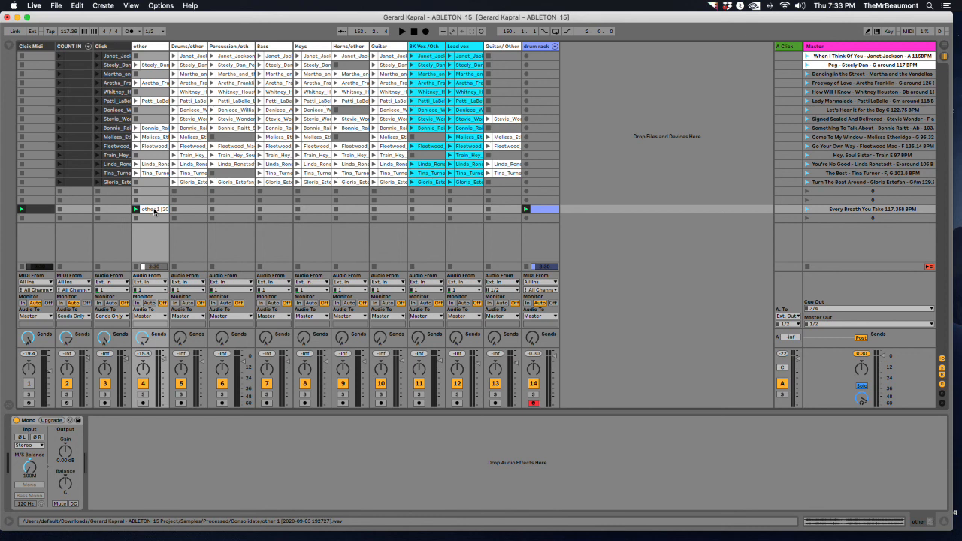
{"action": "left_click", "coordinate": [154, 211]}
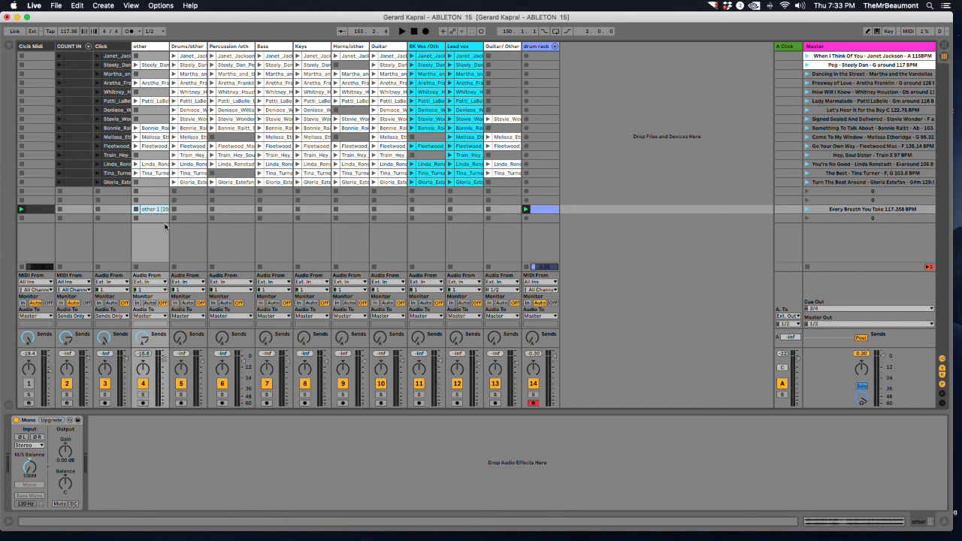
{"action": "left_click", "coordinate": [196, 211]}
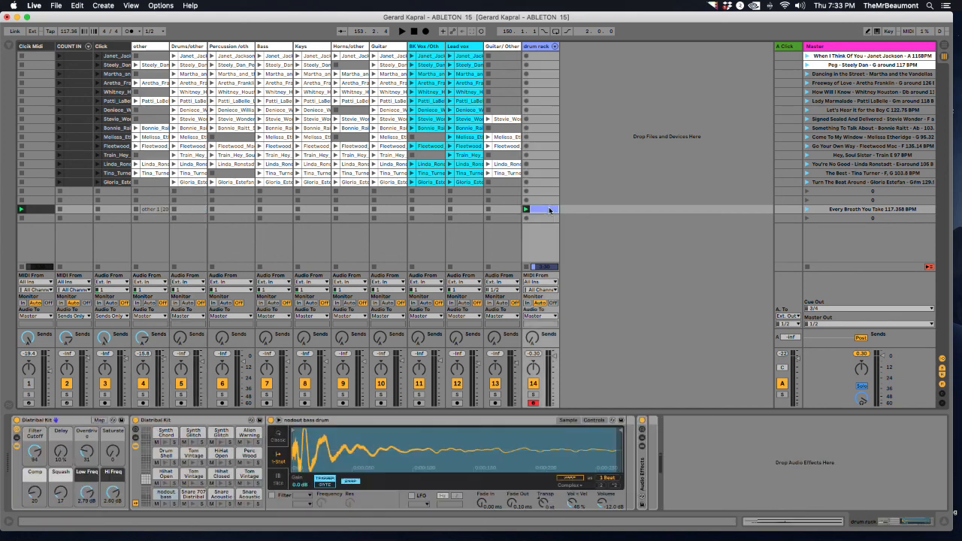
Play the Every Breath You Take scene, unmute the Click Midi track while it runs, and stop playback.
{"action": "left_click", "coordinate": [549, 211]}
{"action": "left_click", "coordinate": [807, 211]}
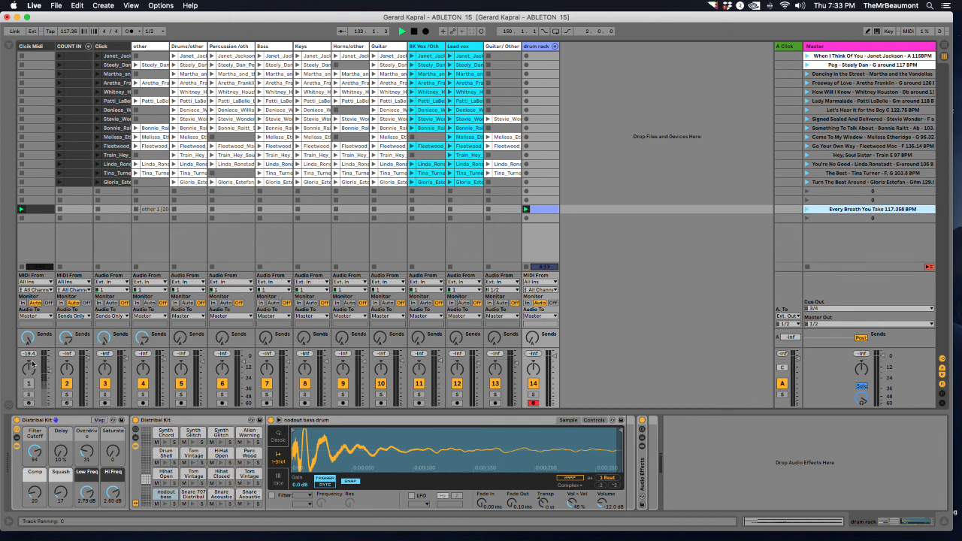
{"action": "left_click", "coordinate": [28, 384]}
{"action": "left_click", "coordinate": [27, 384]}
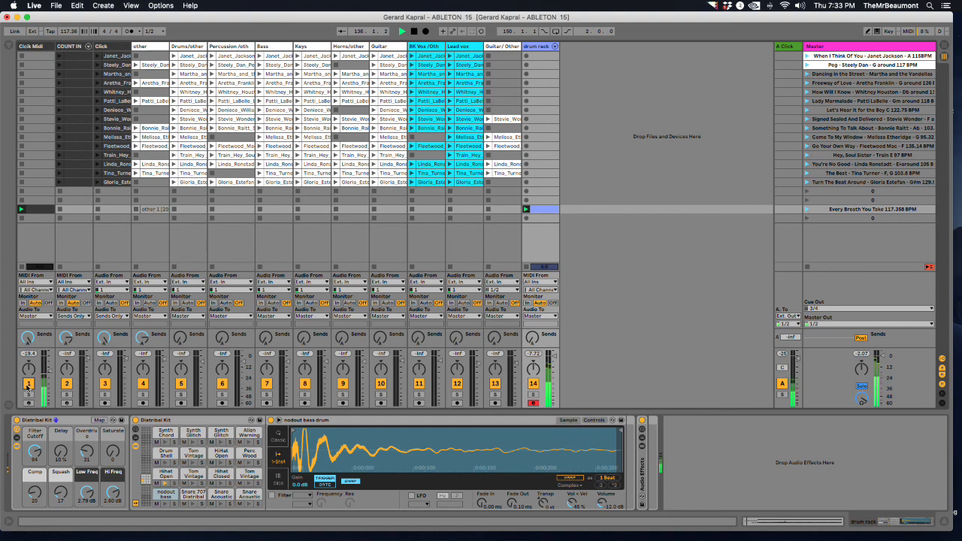
{"action": "key", "text": "space"}
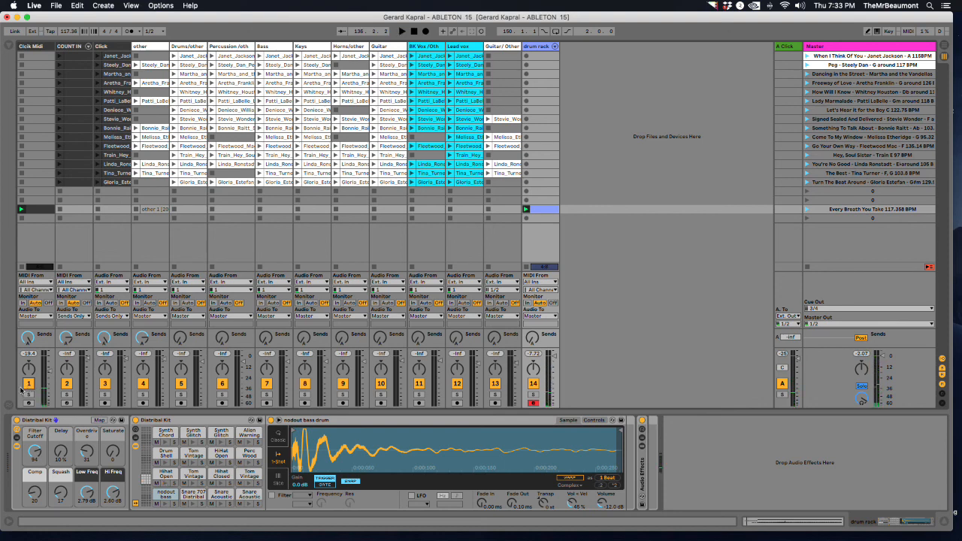